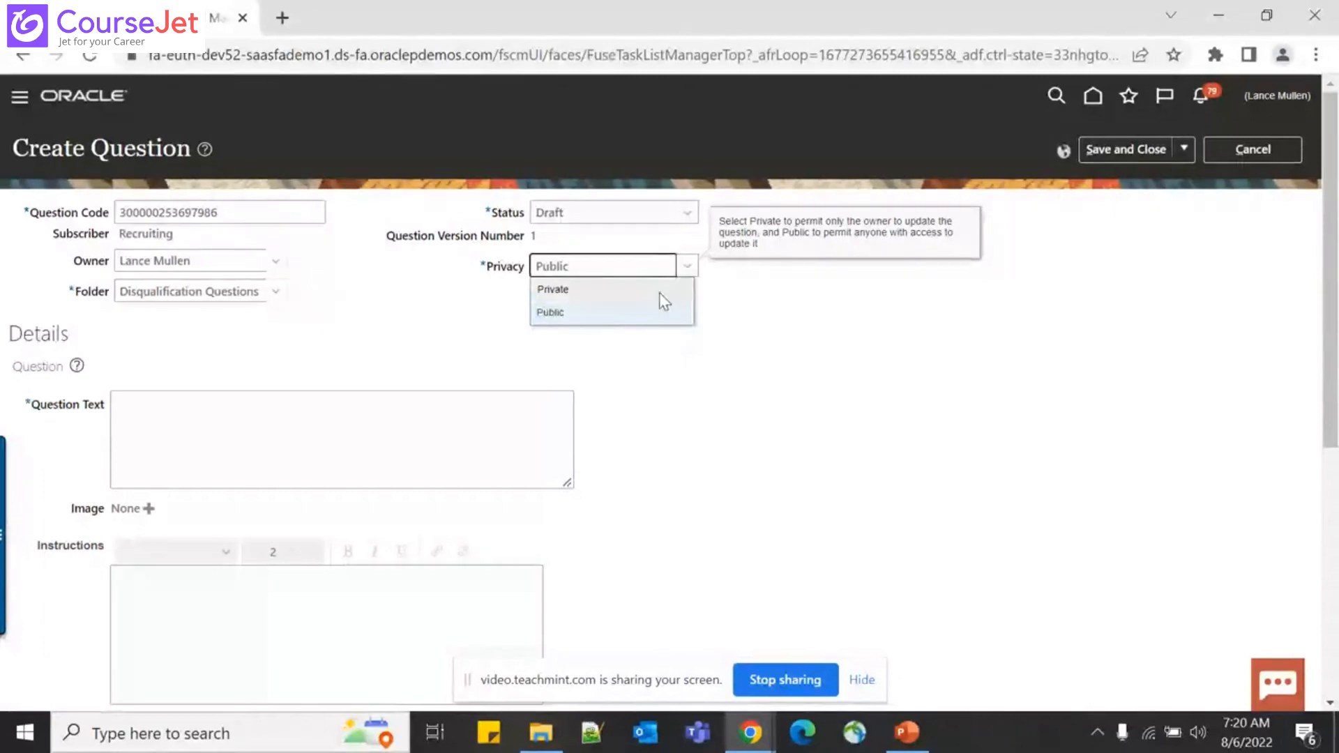
Keep the question's privacy as Public and its status as Draft
click(802, 399)
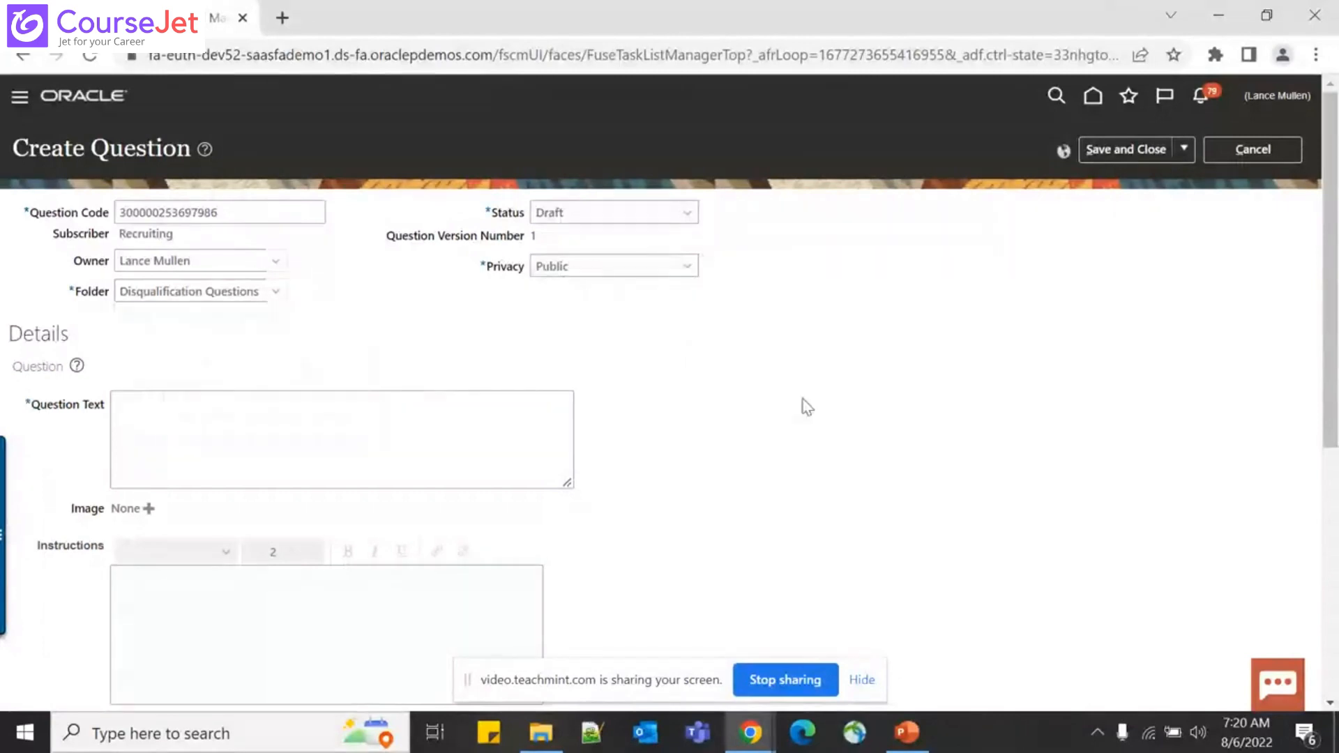
click(686, 212)
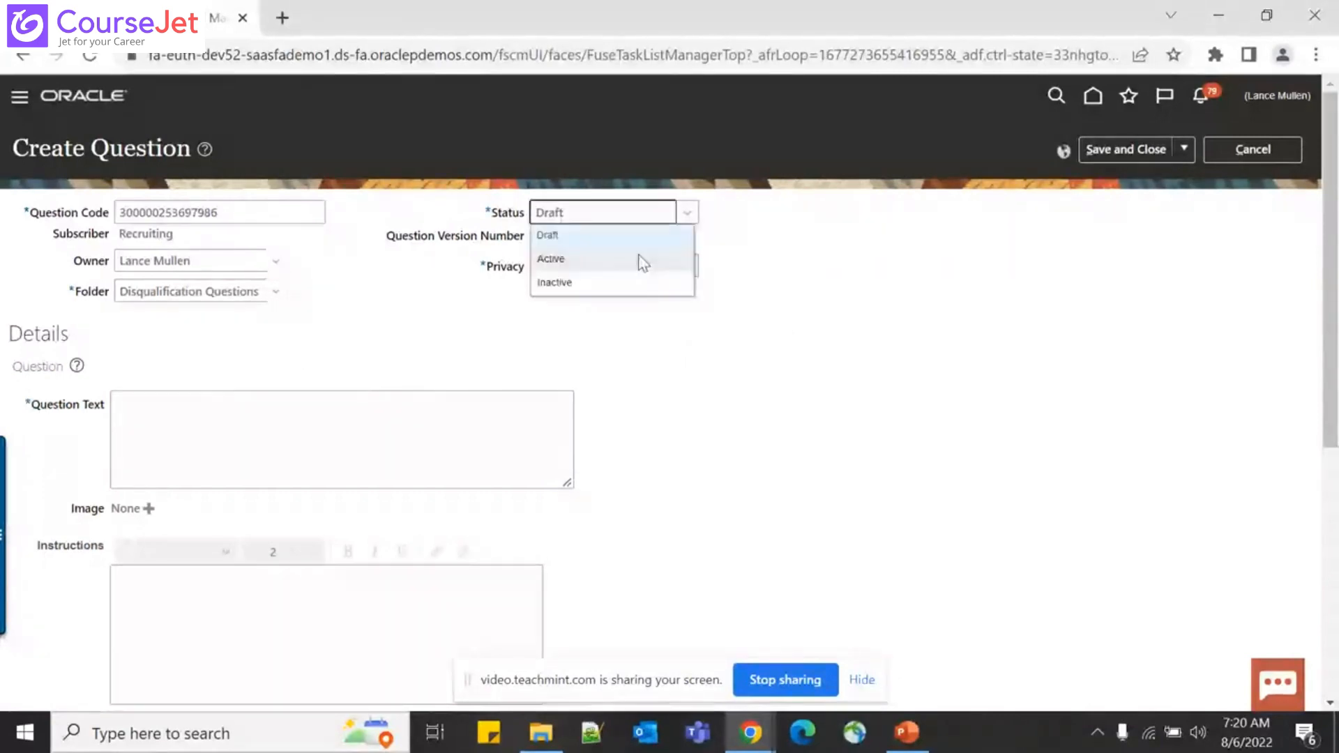
click(292, 374)
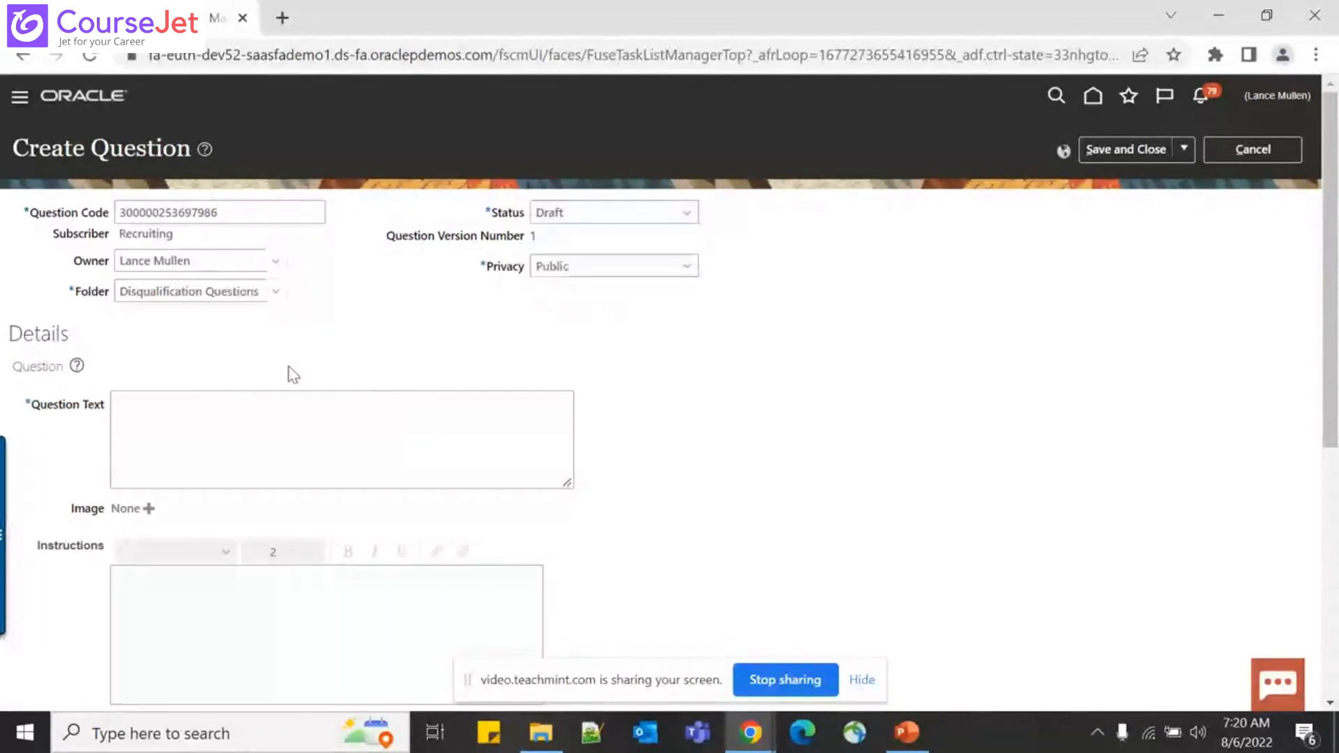
Enter the question text 'Are you willing to Relocate ?'
click(182, 430)
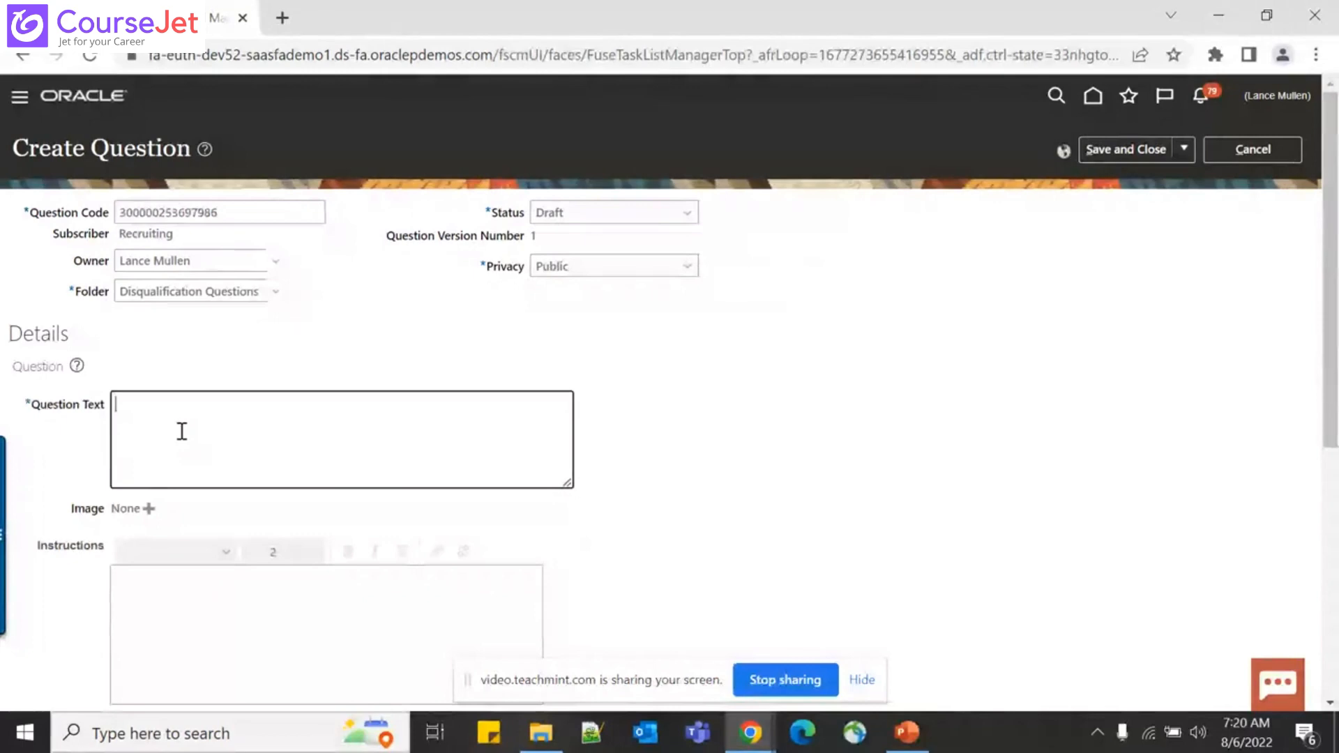
text(Are)
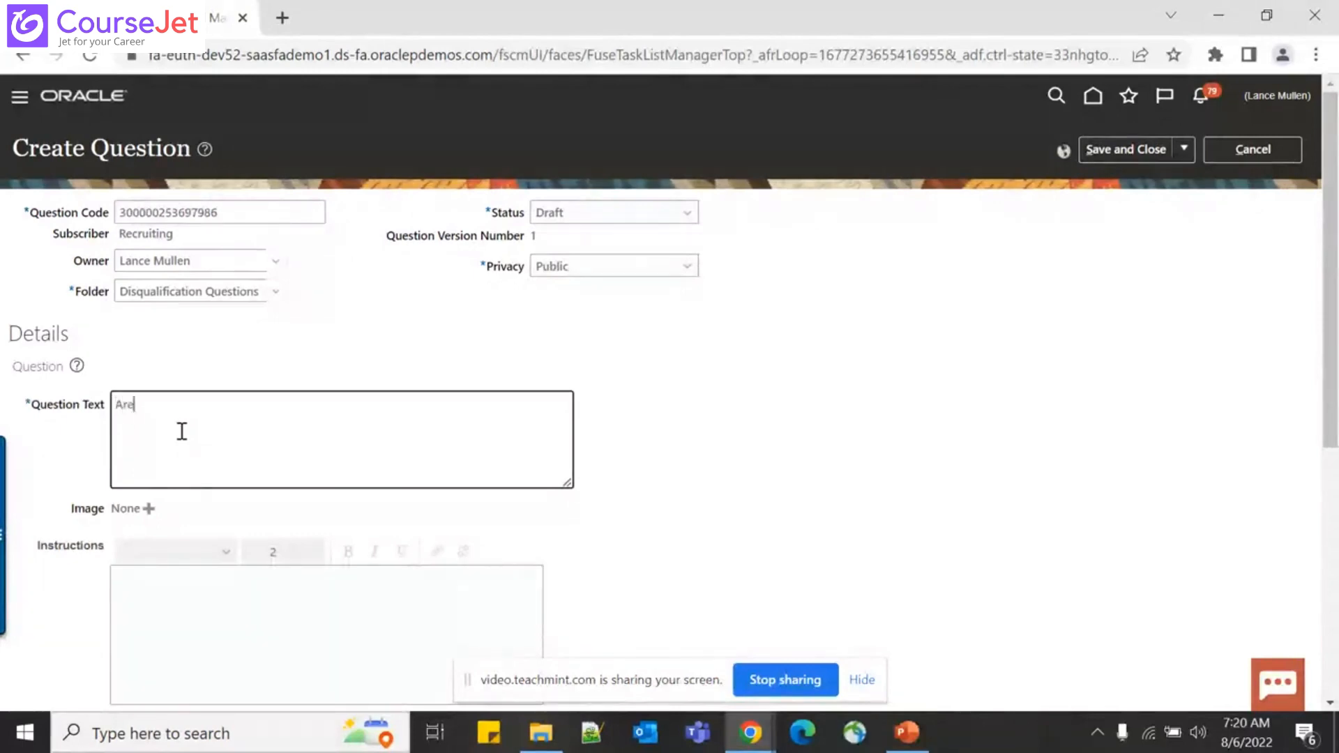
text( you wi)
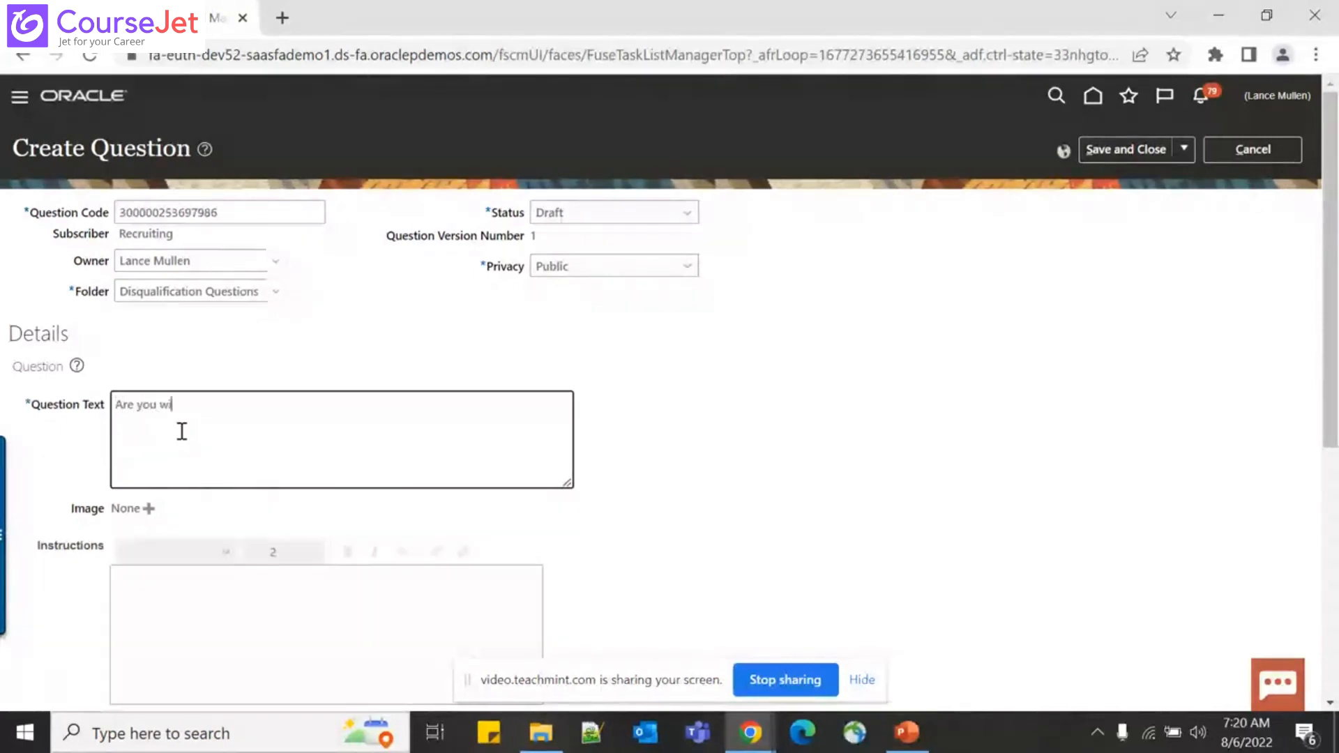
text(lling to Reloa)
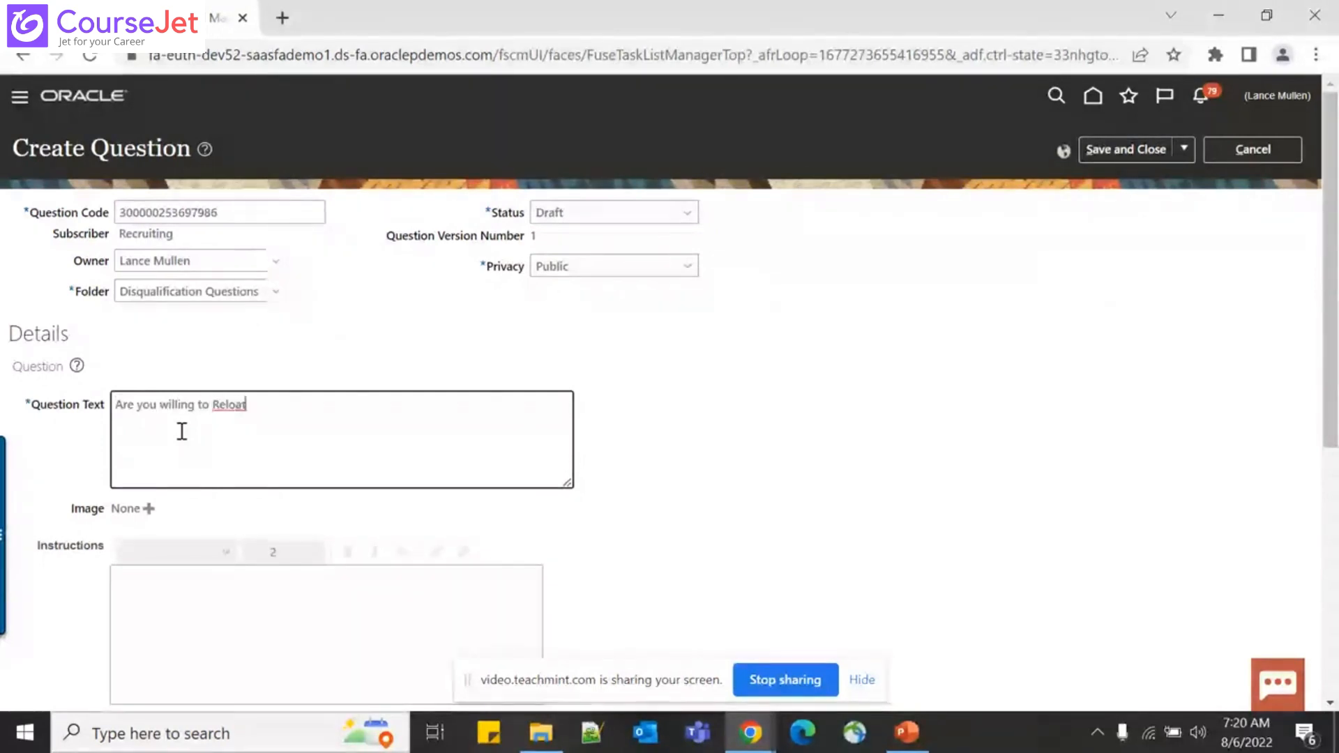
key(BackSpace)
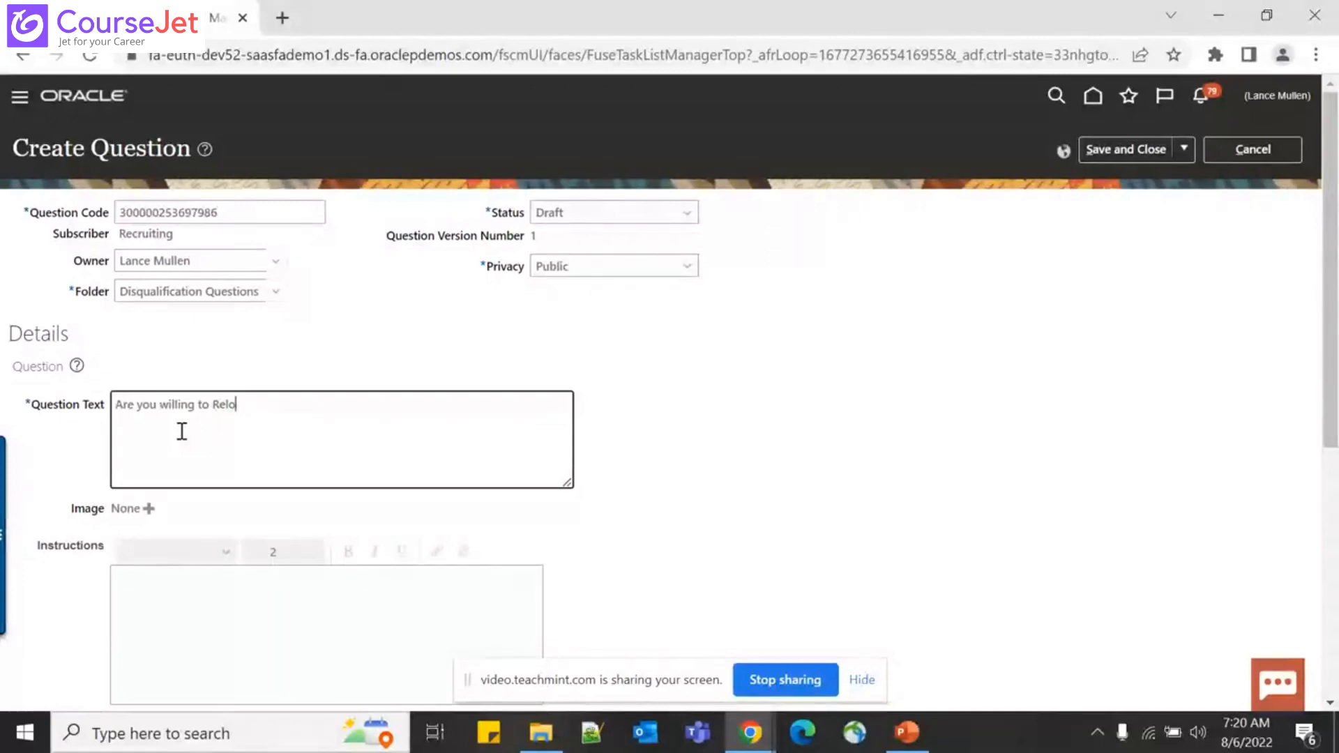
text(cate)
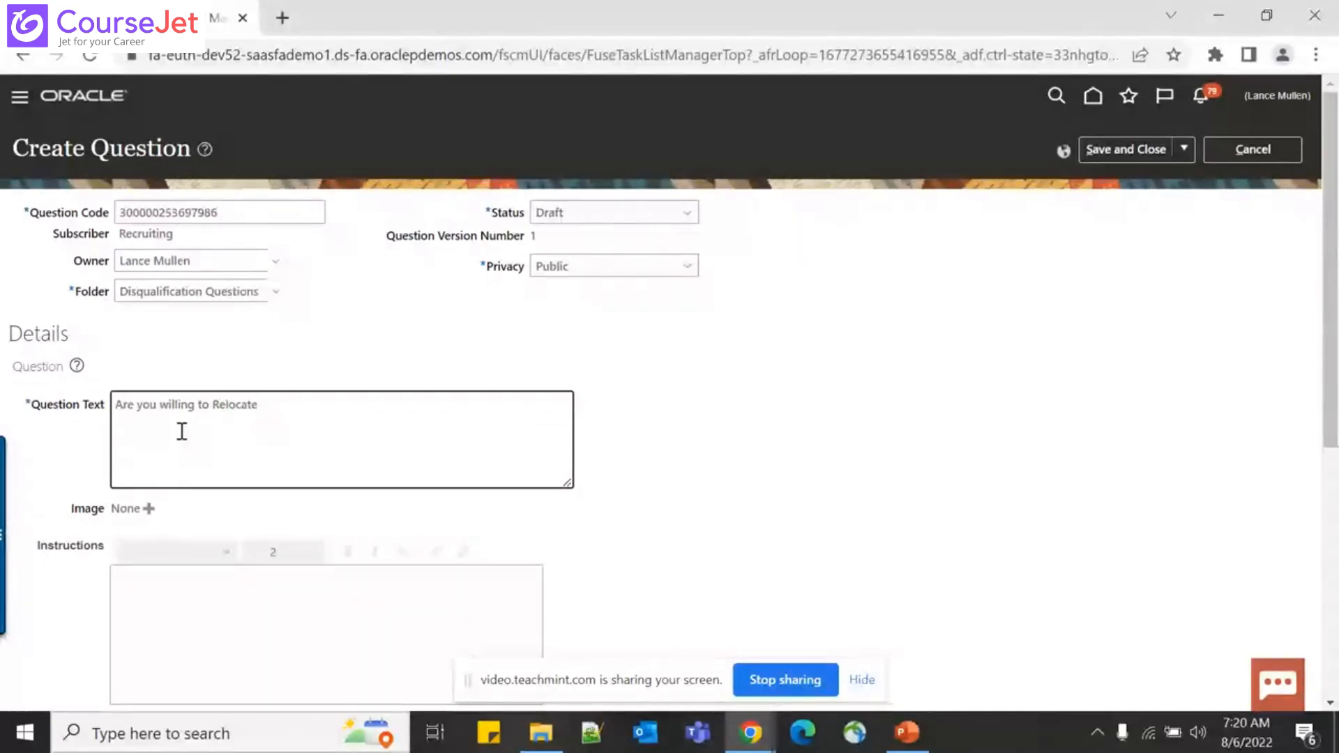
text( ?)
Set the question type to Single Choice
scroll(551, 581, down, 3)
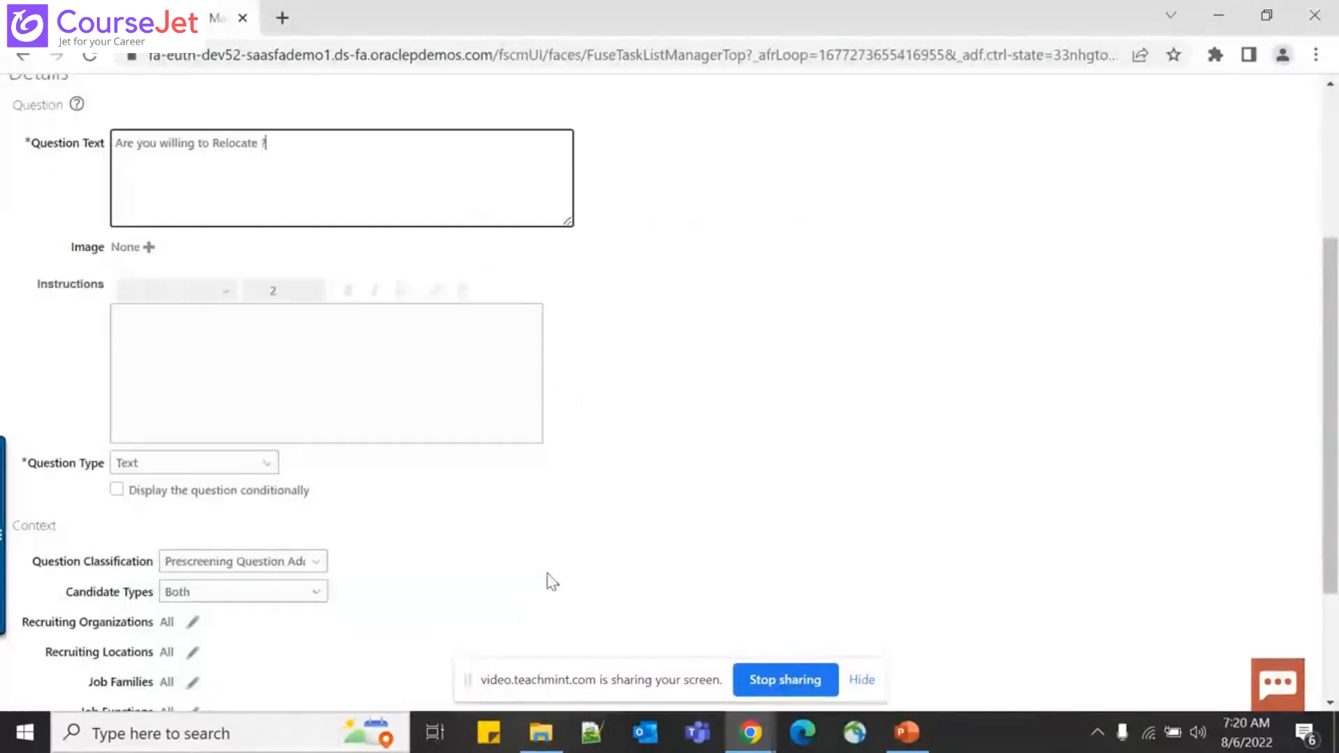
click(255, 464)
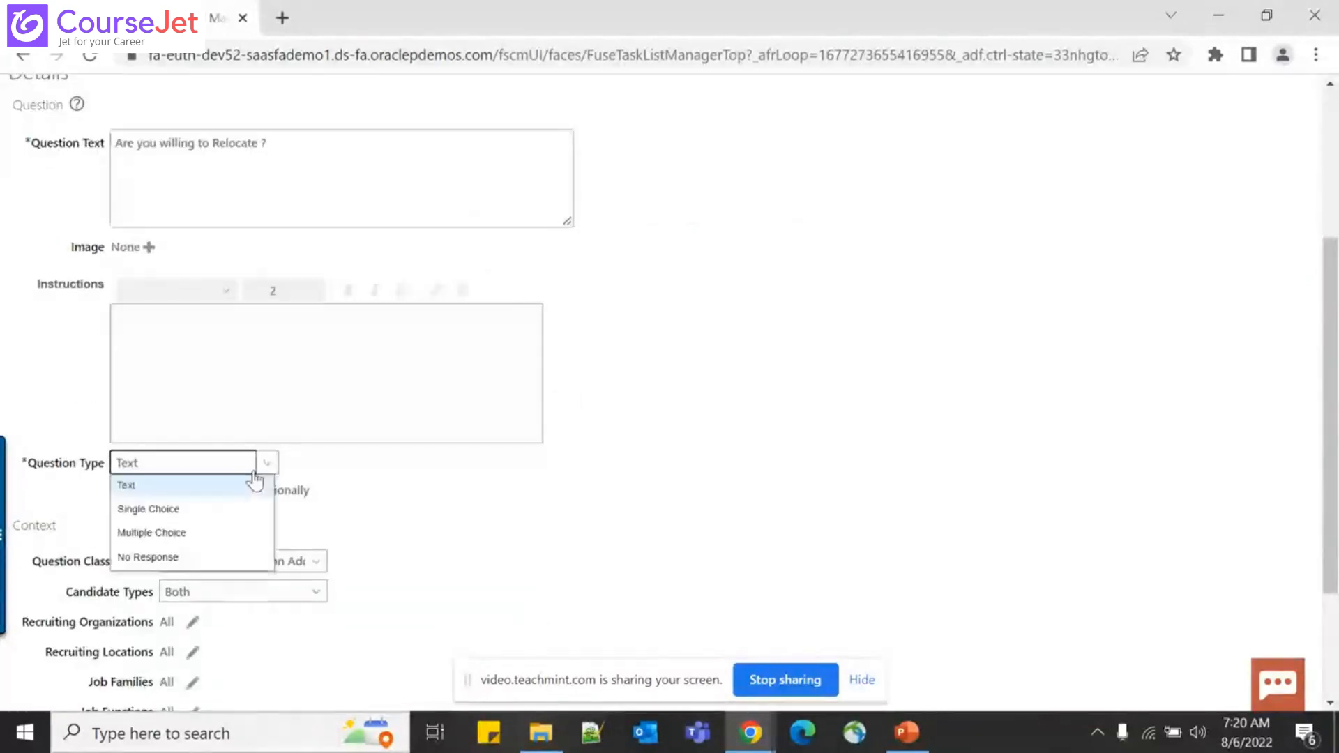
click(210, 509)
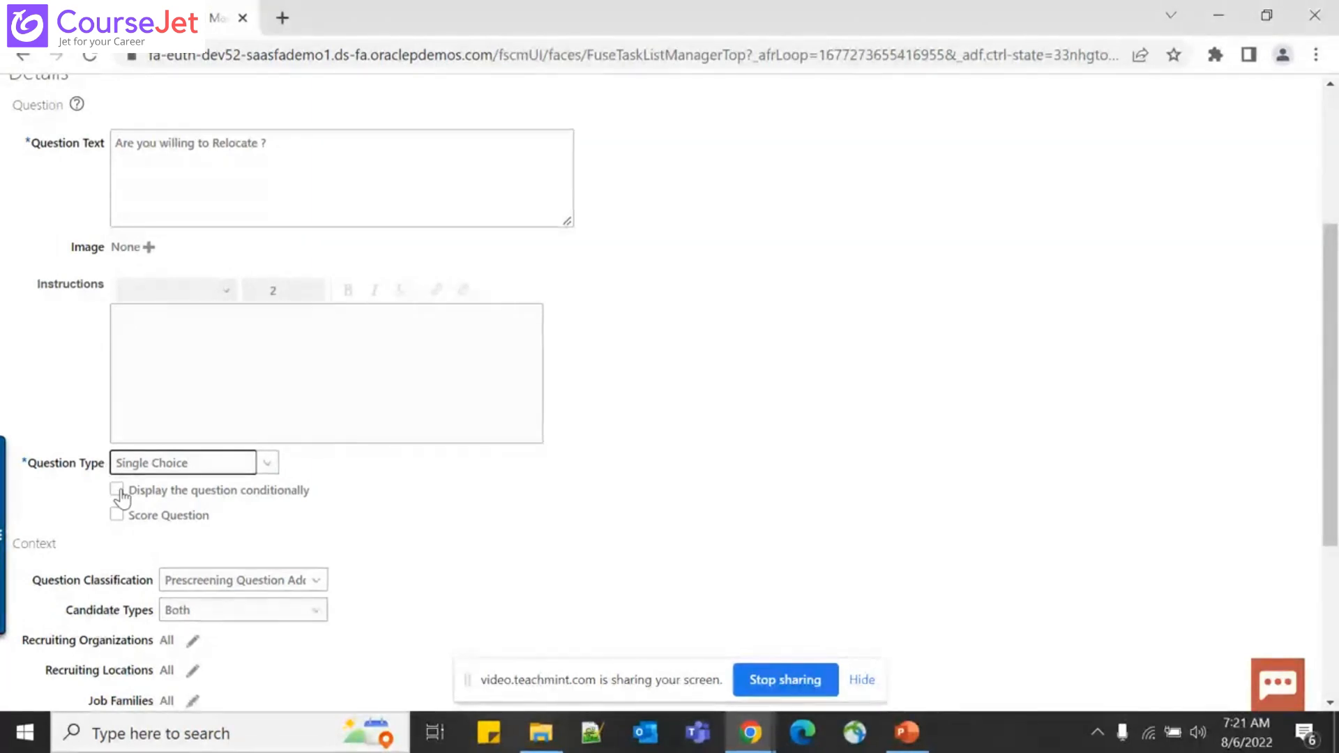
Leave conditional display off and mark the question as scored
click(116, 490)
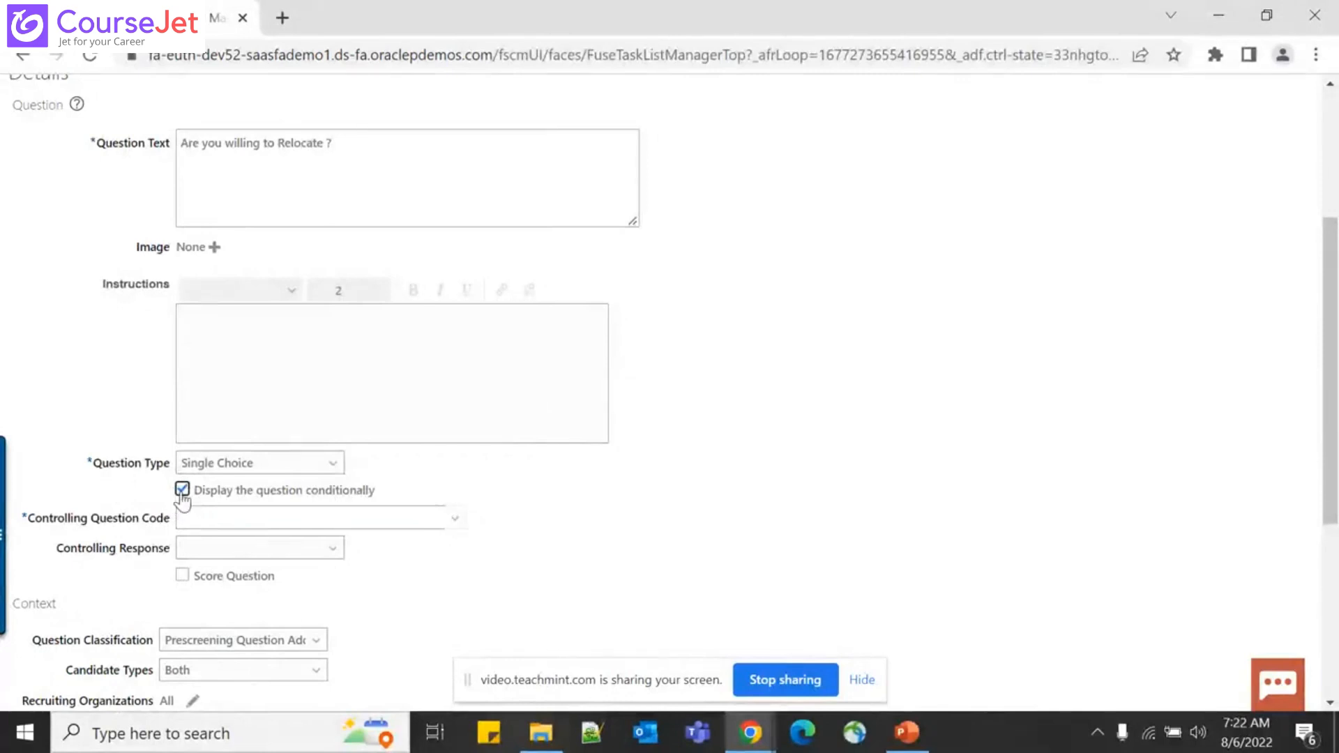
click(182, 490)
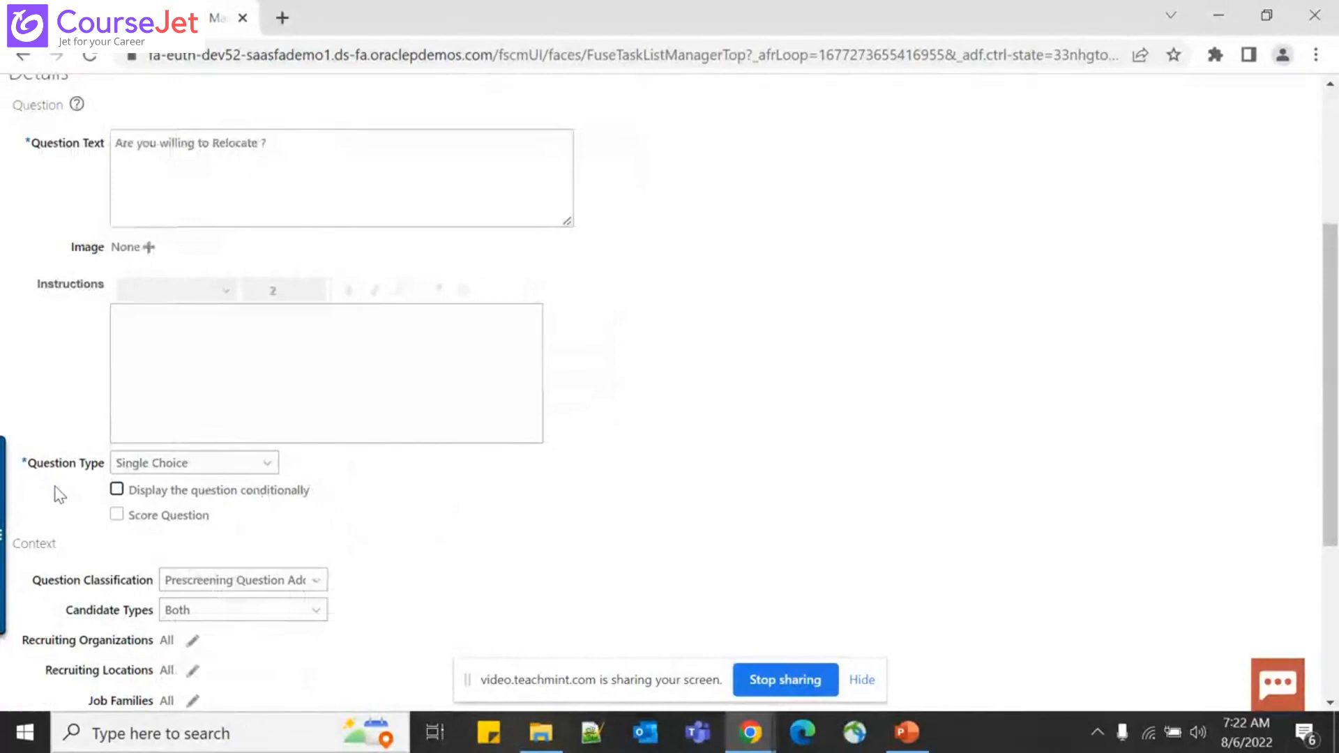
click(117, 516)
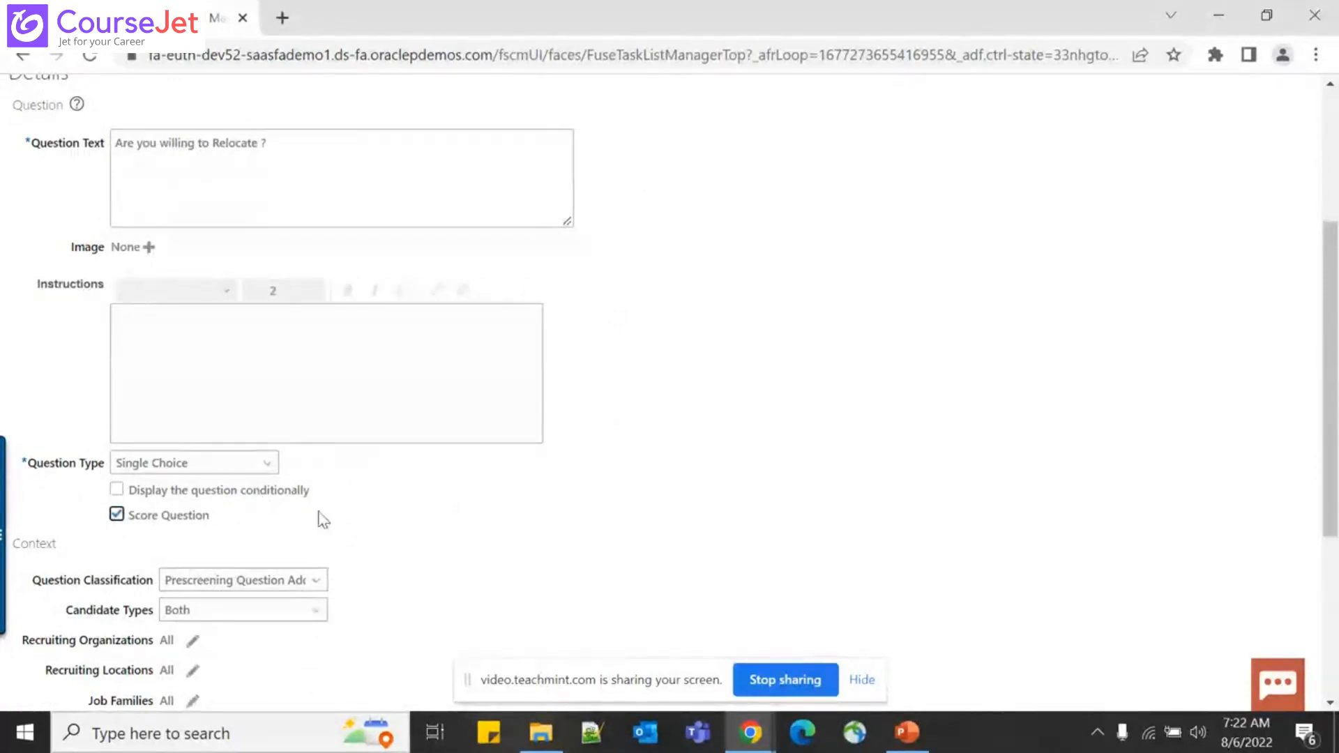
scroll(265, 541, down, 5)
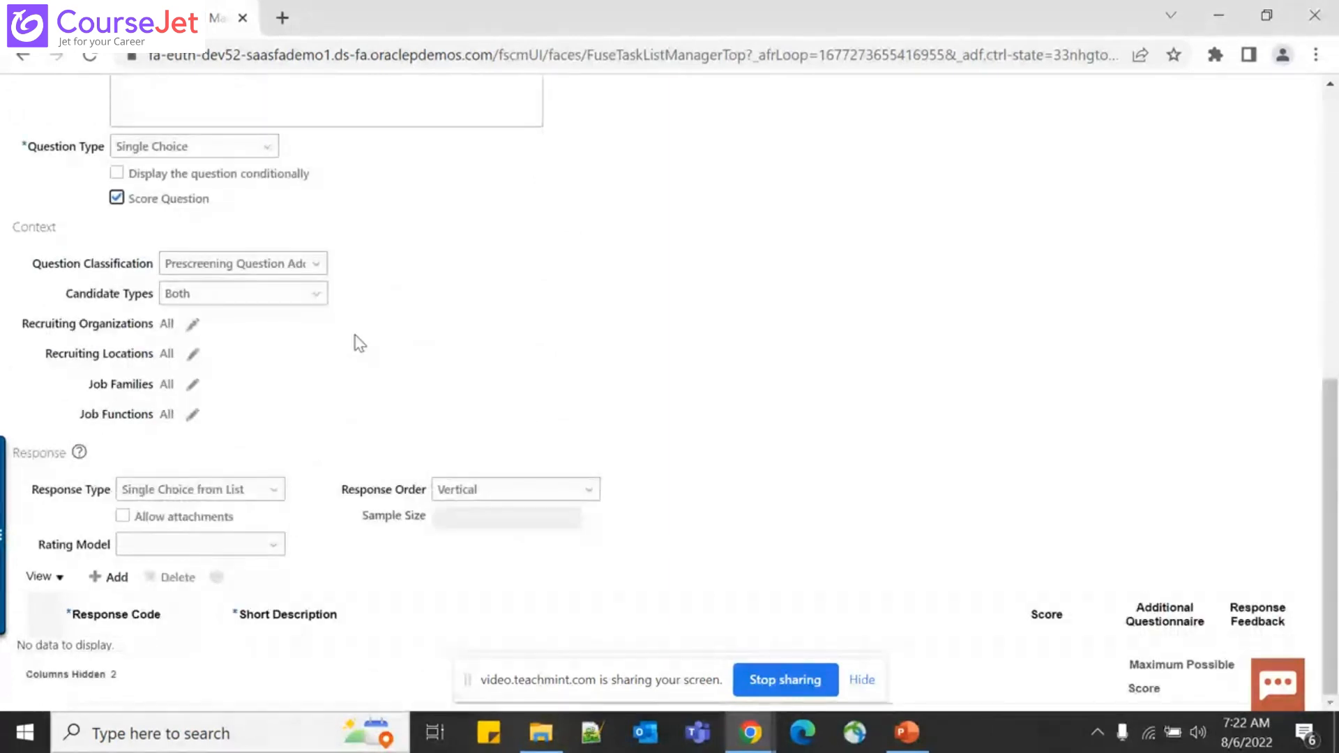
scroll(374, 188, up, 3)
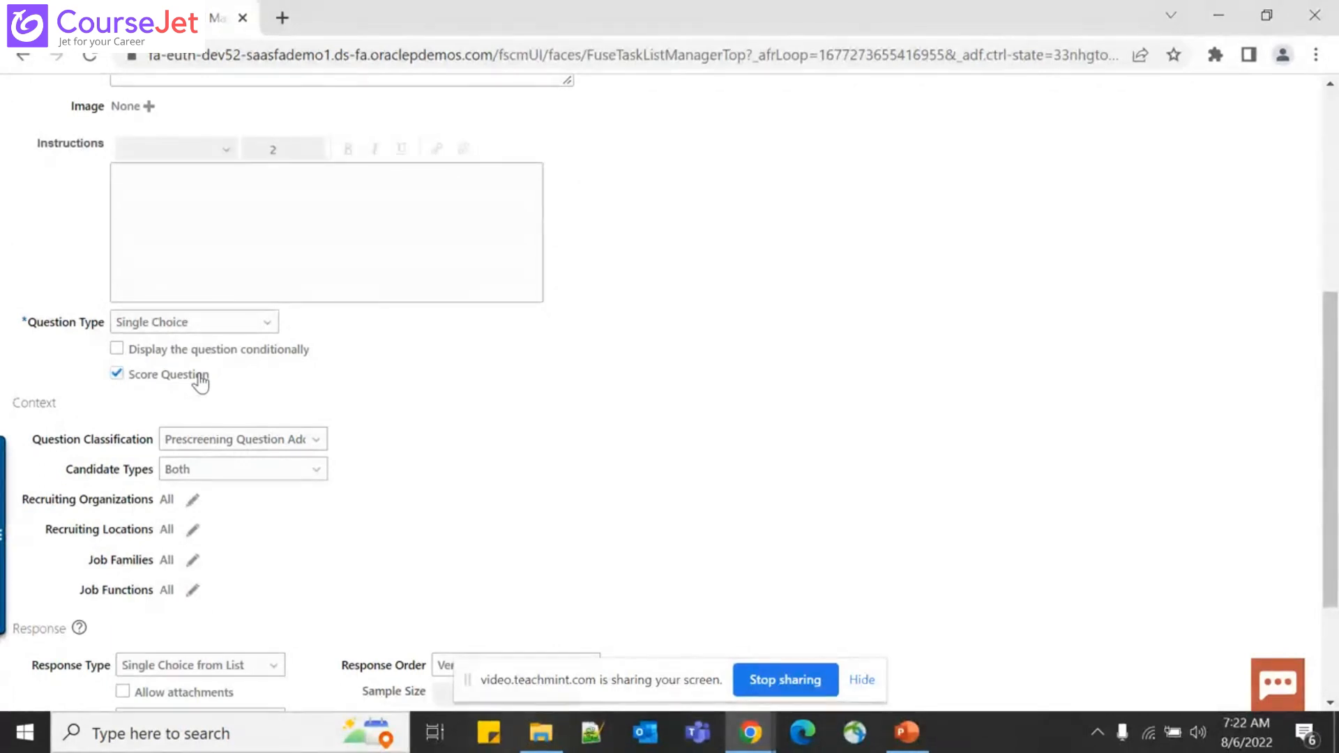
Set Question Classification to Disqualification and keep Candidate Types as Both
click(307, 451)
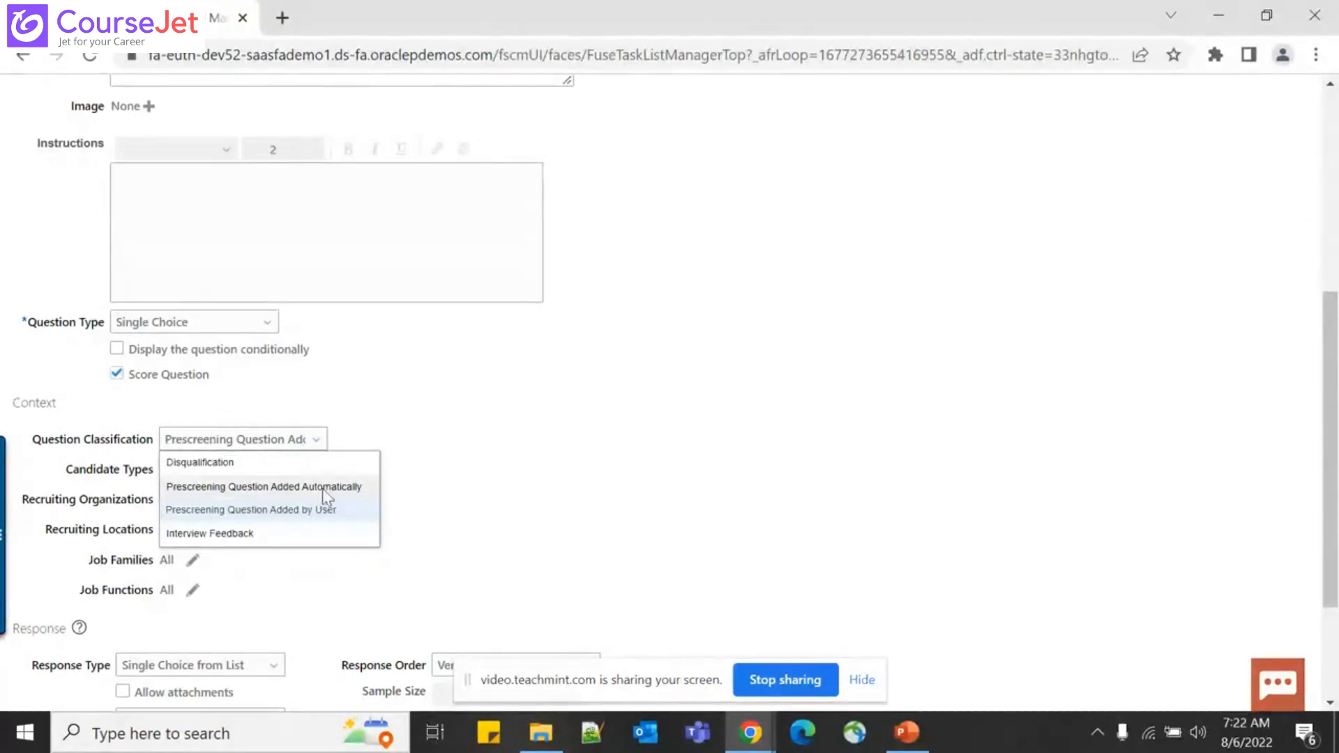
click(248, 466)
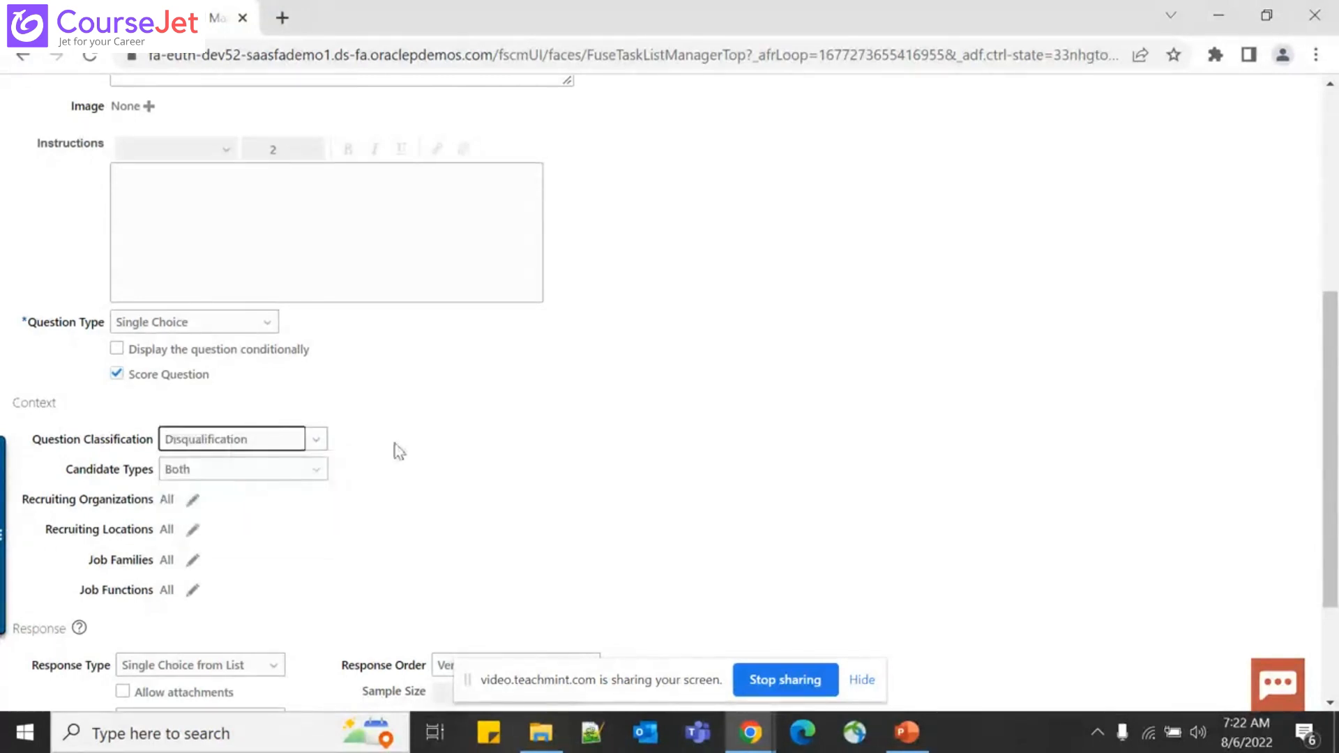
click(291, 481)
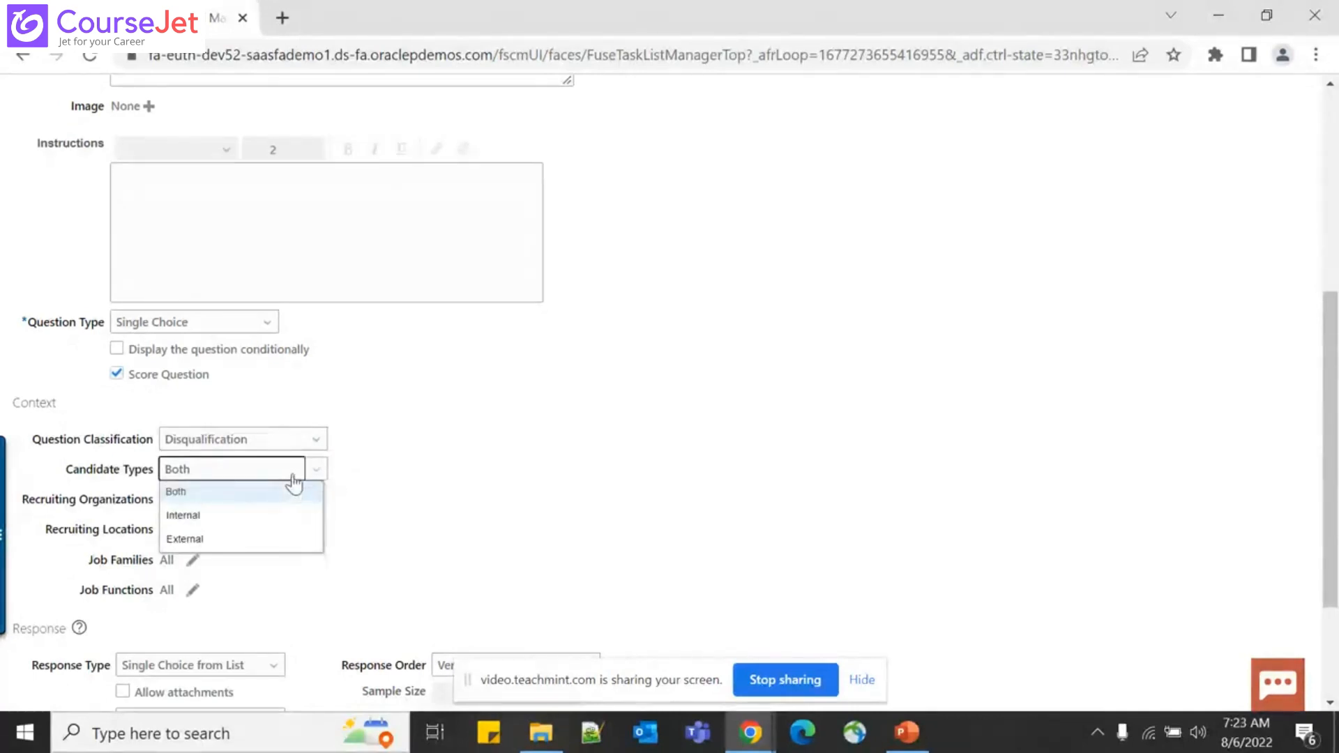
click(307, 500)
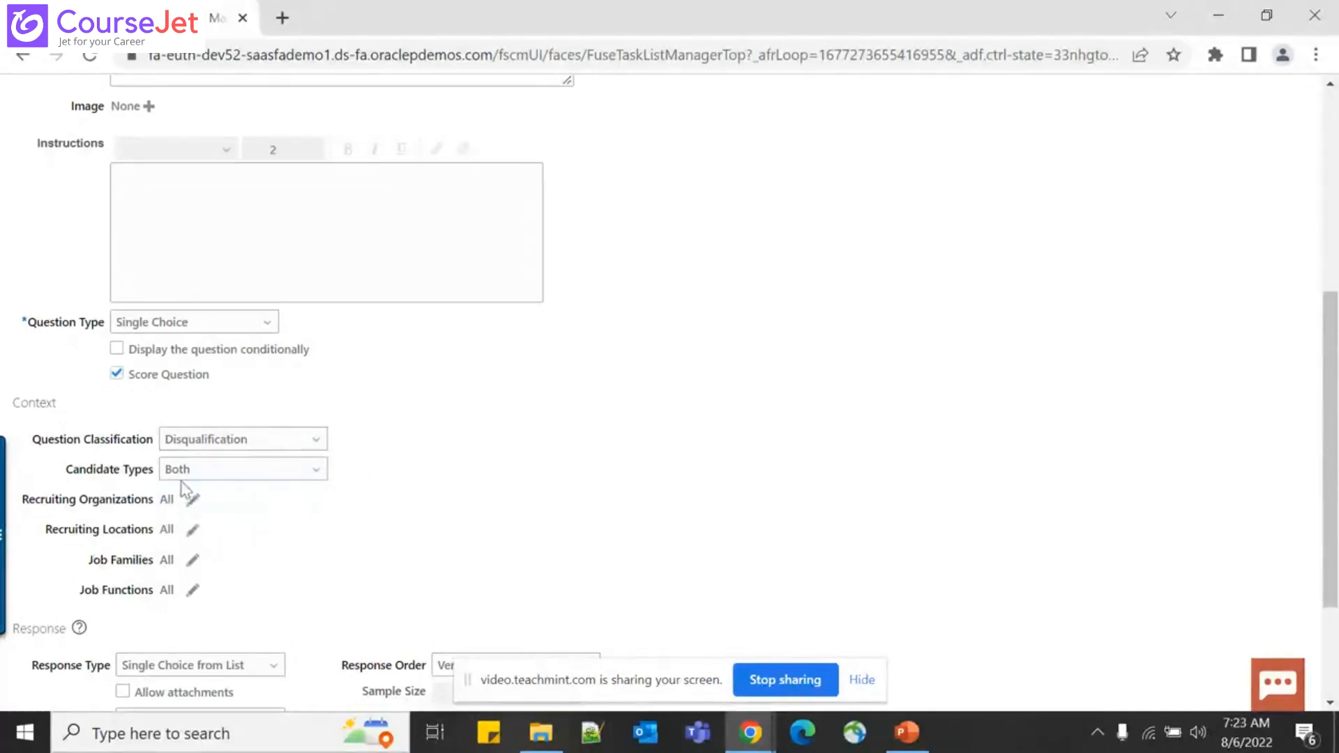
Keep response type Single Choice from List, Vertical order, and attachments off
scroll(200, 577, down, 3)
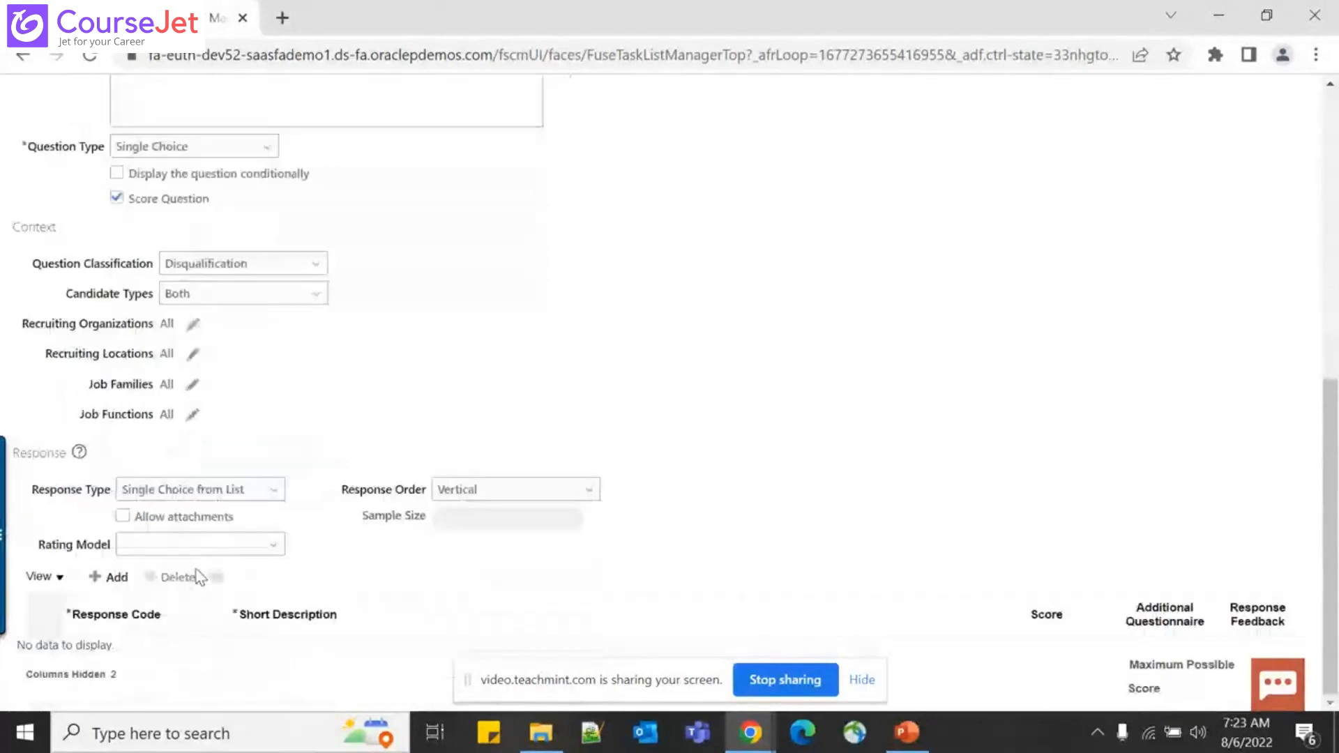
click(274, 490)
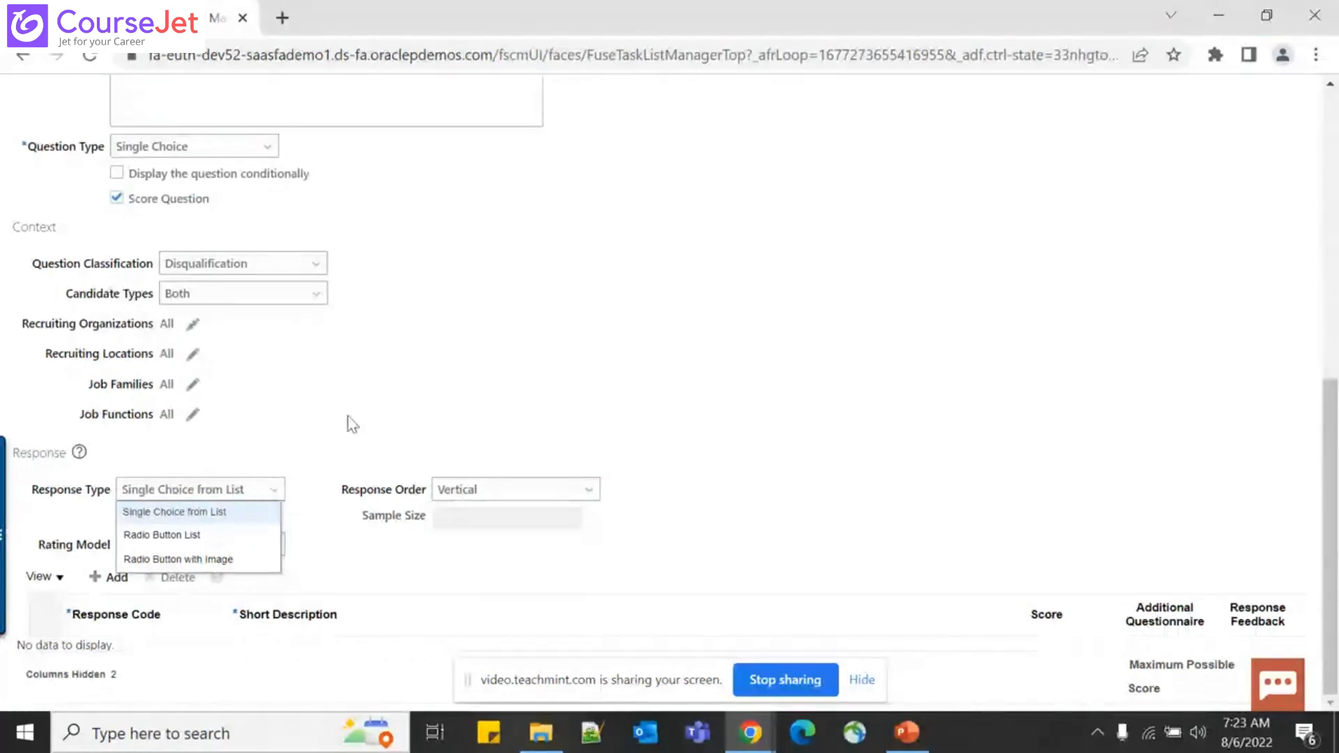
click(532, 488)
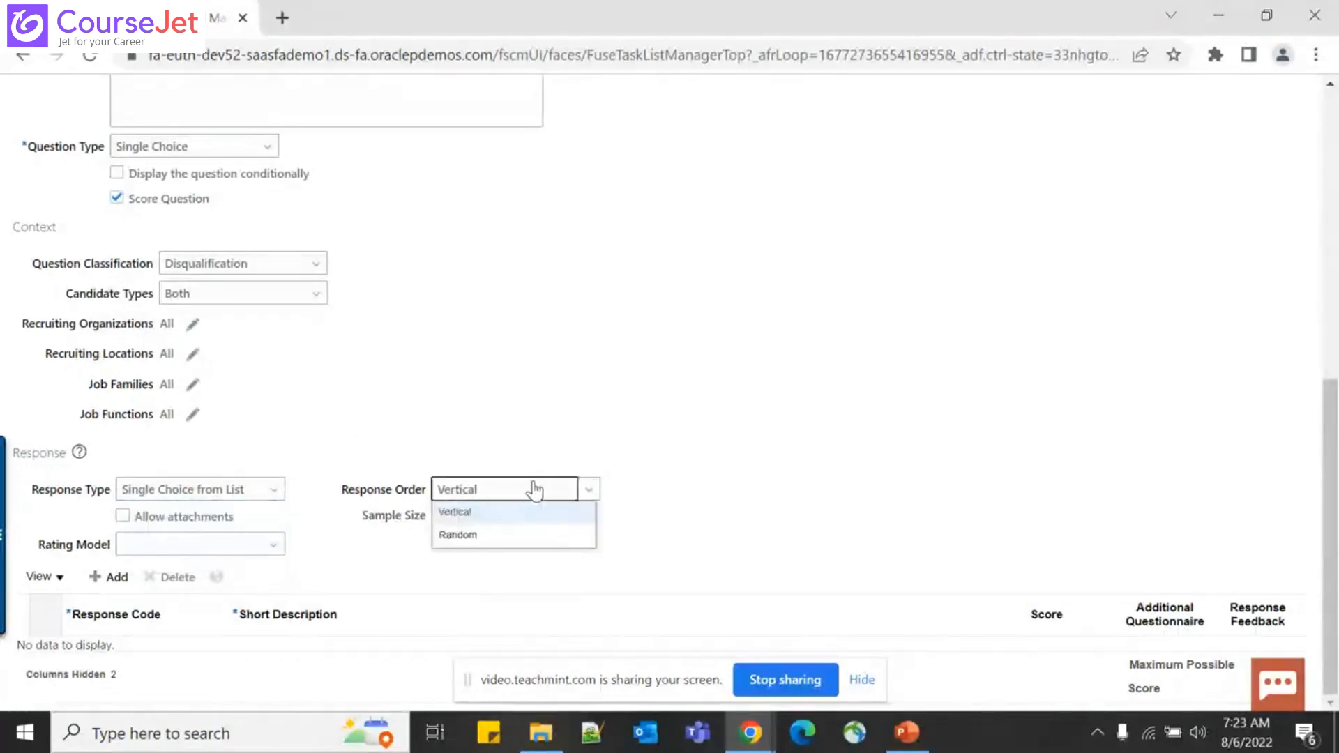
click(534, 490)
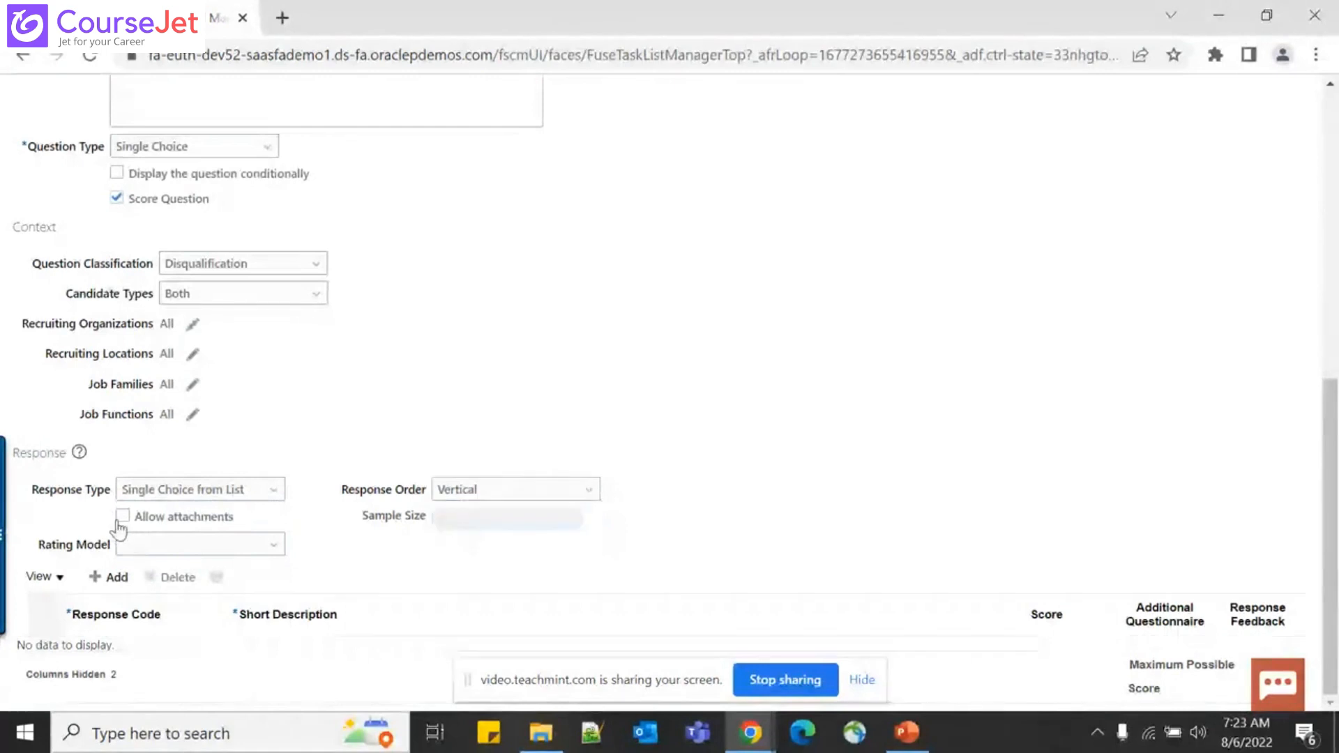
click(122, 517)
click(119, 523)
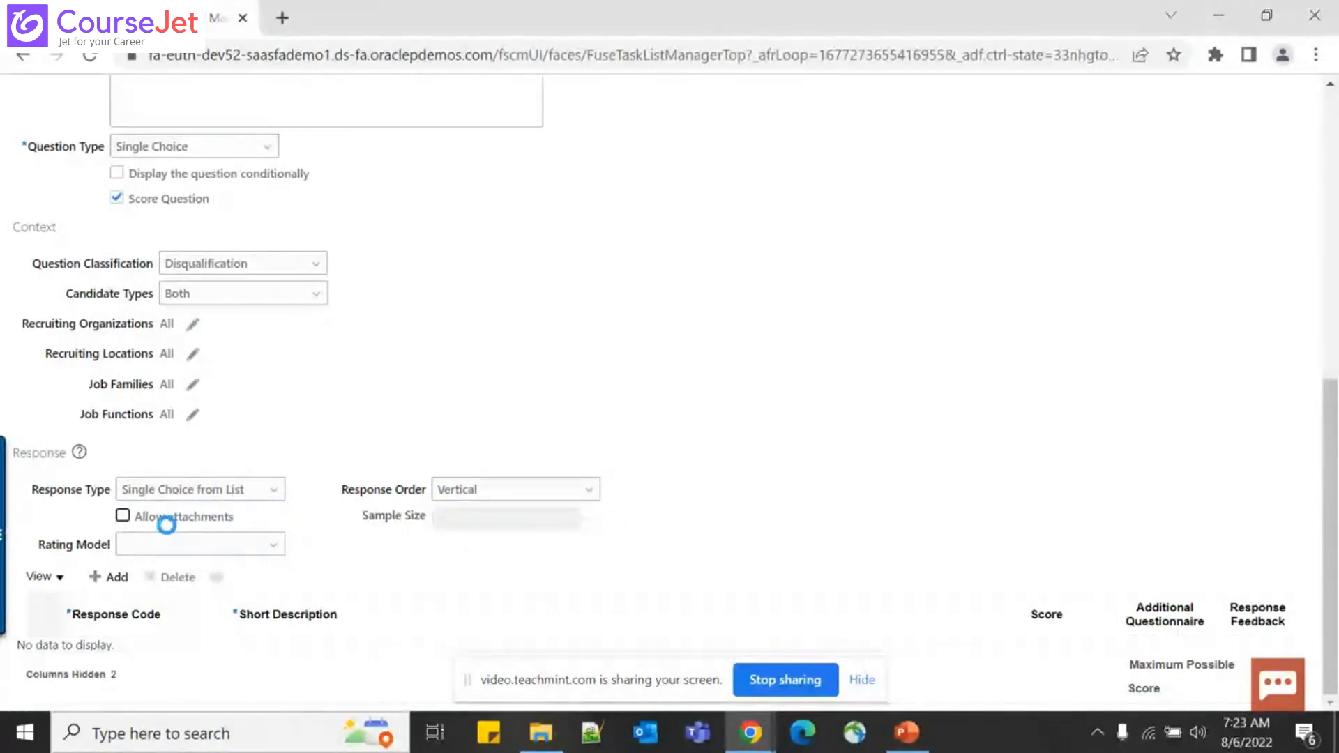
Browse the rating models and close the list without choosing one
click(267, 547)
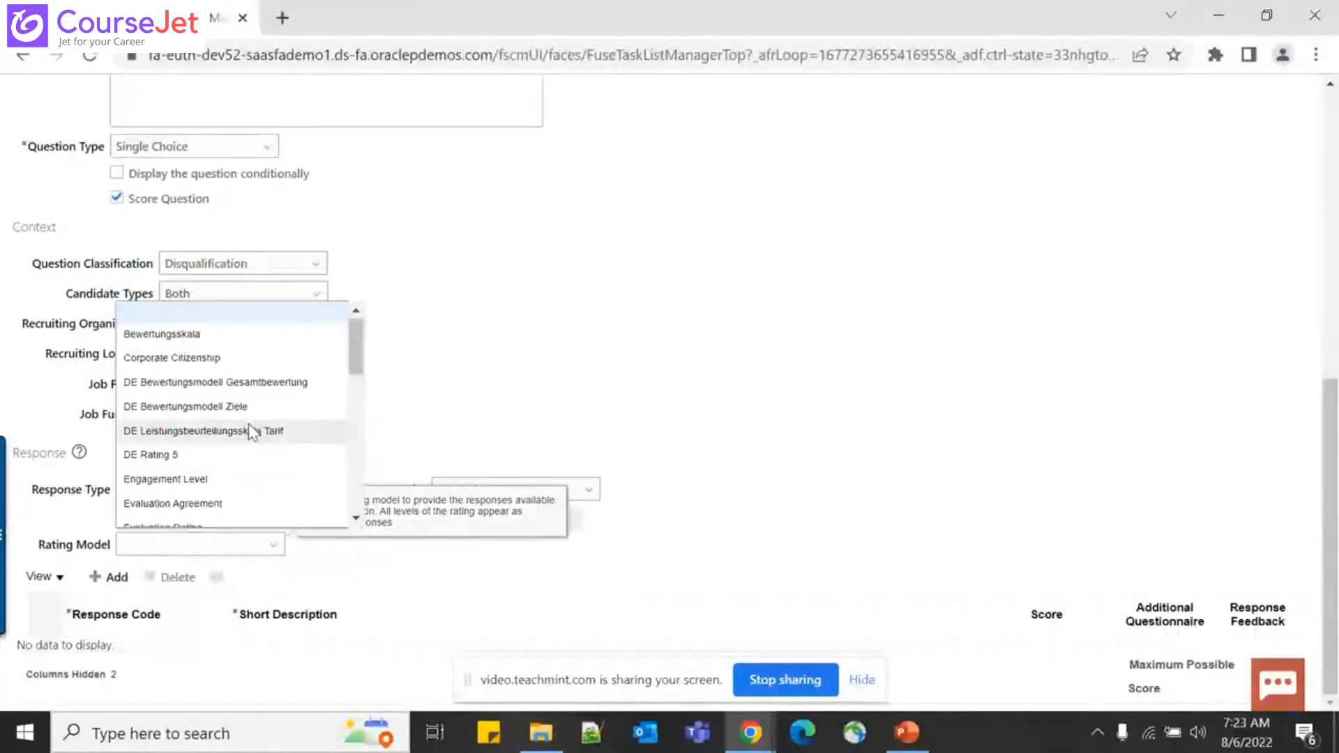
scroll(248, 424, down, 4)
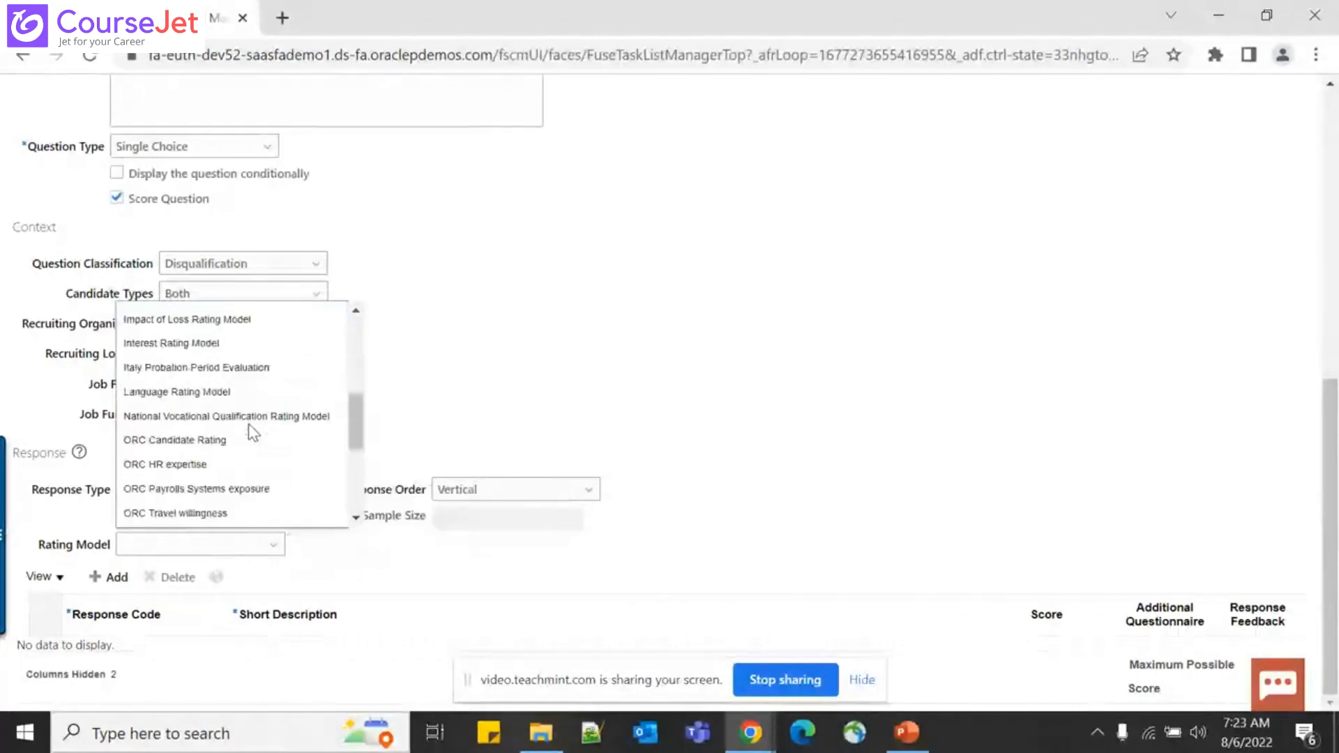
click(248, 423)
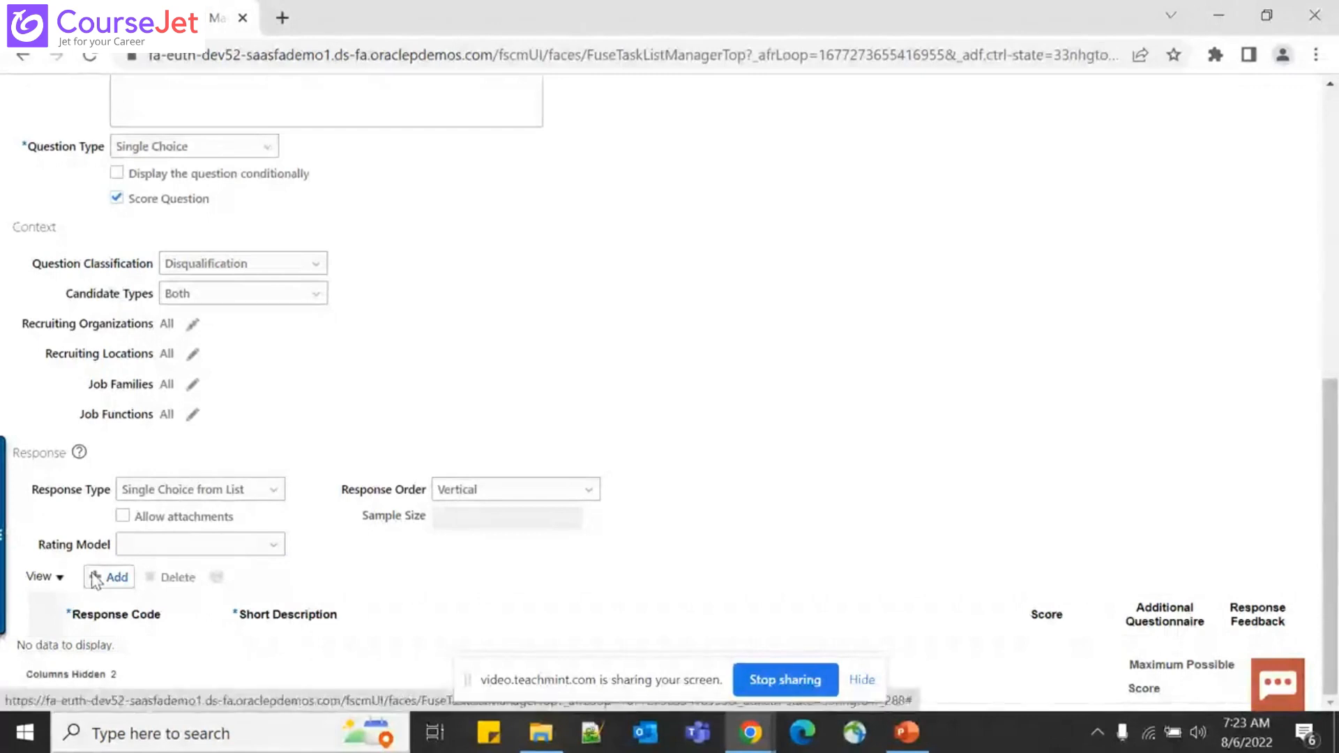
Add a response 'Yes' with a score of 1
click(98, 577)
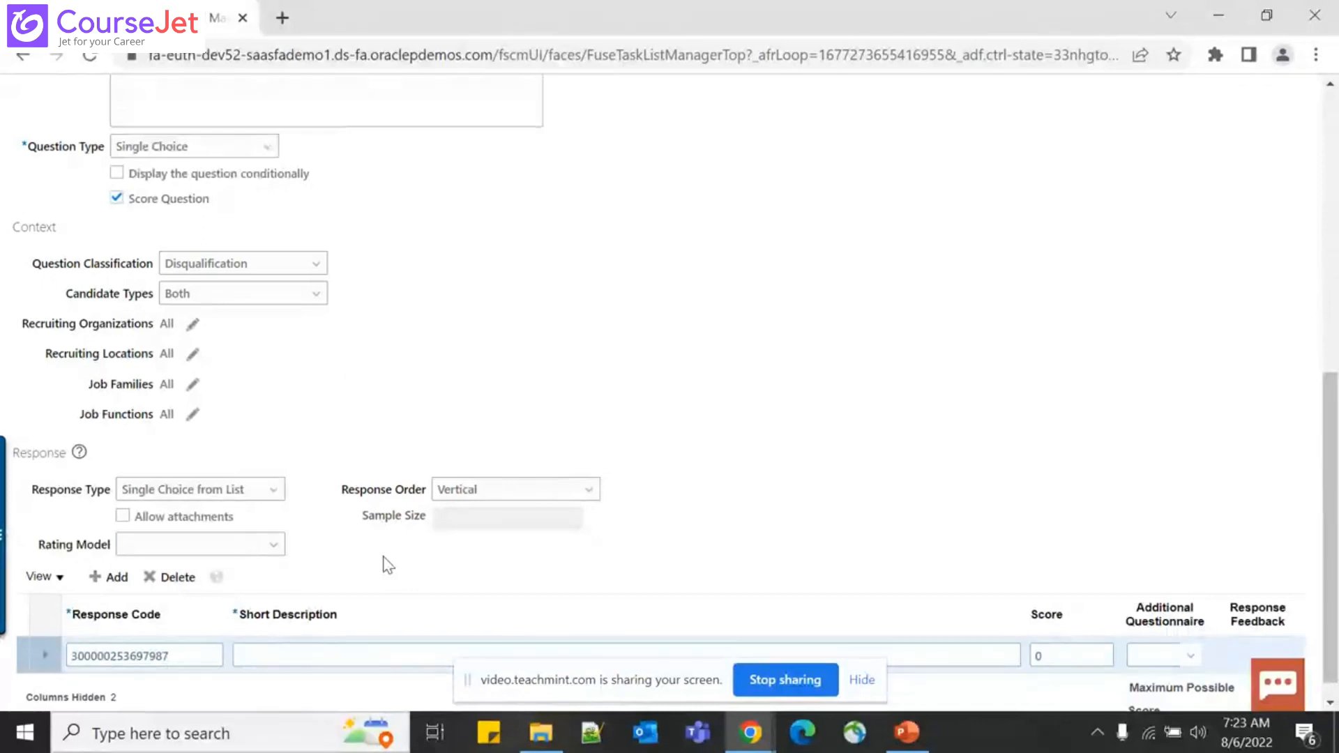
scroll(388, 565, down, 1)
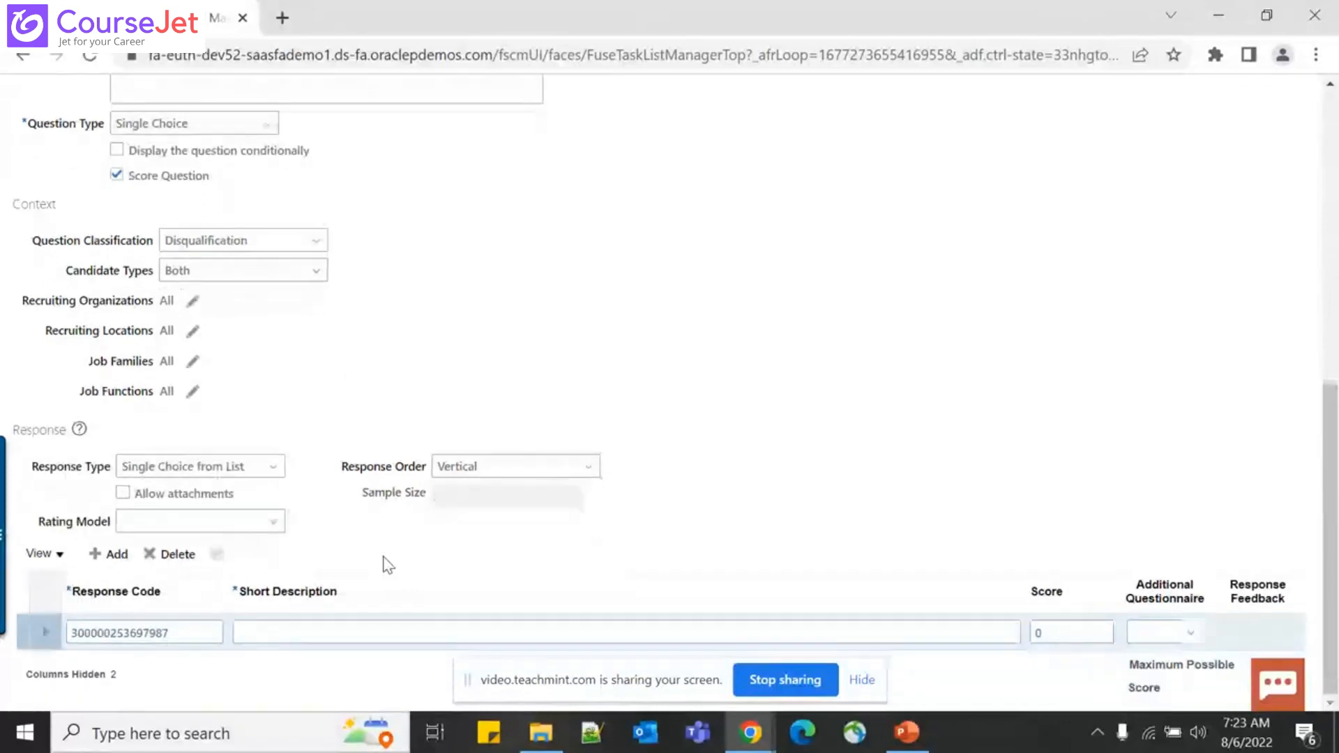
click(286, 632)
text(Yes)
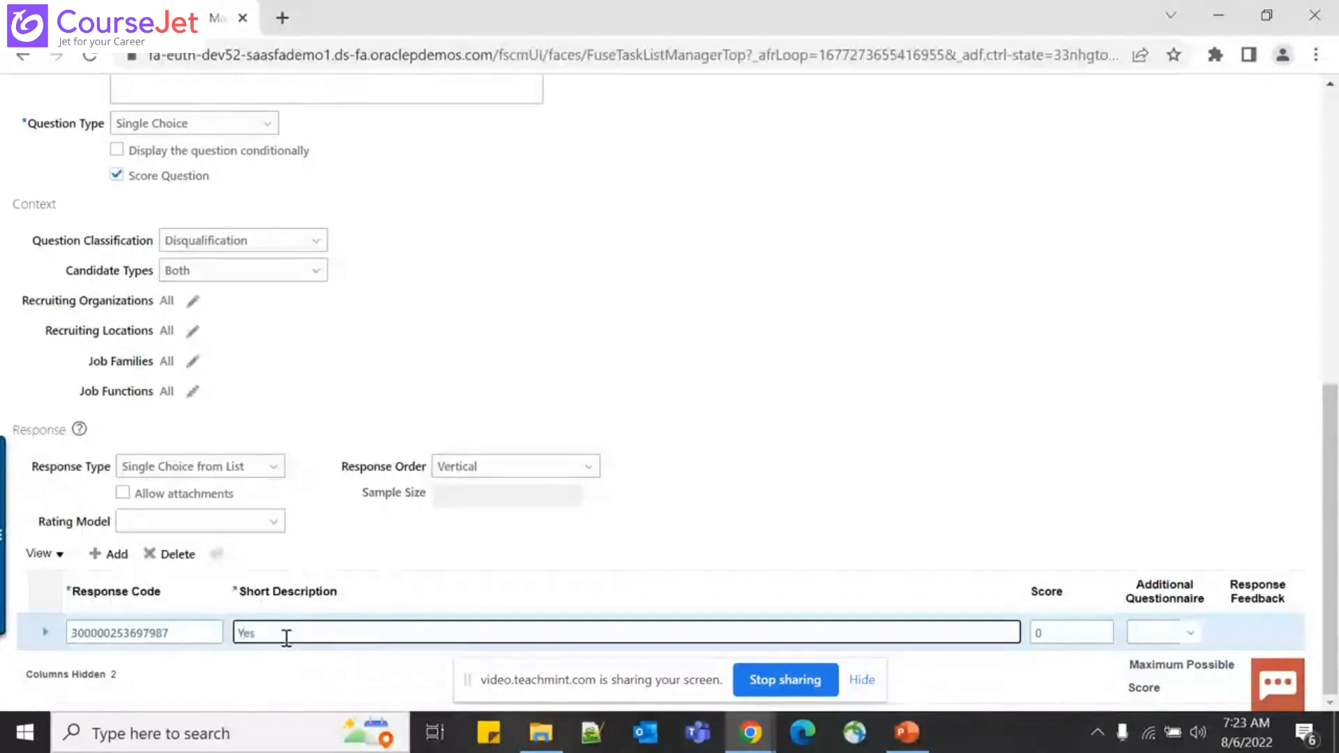
key(Tab)
key(BackSpace)
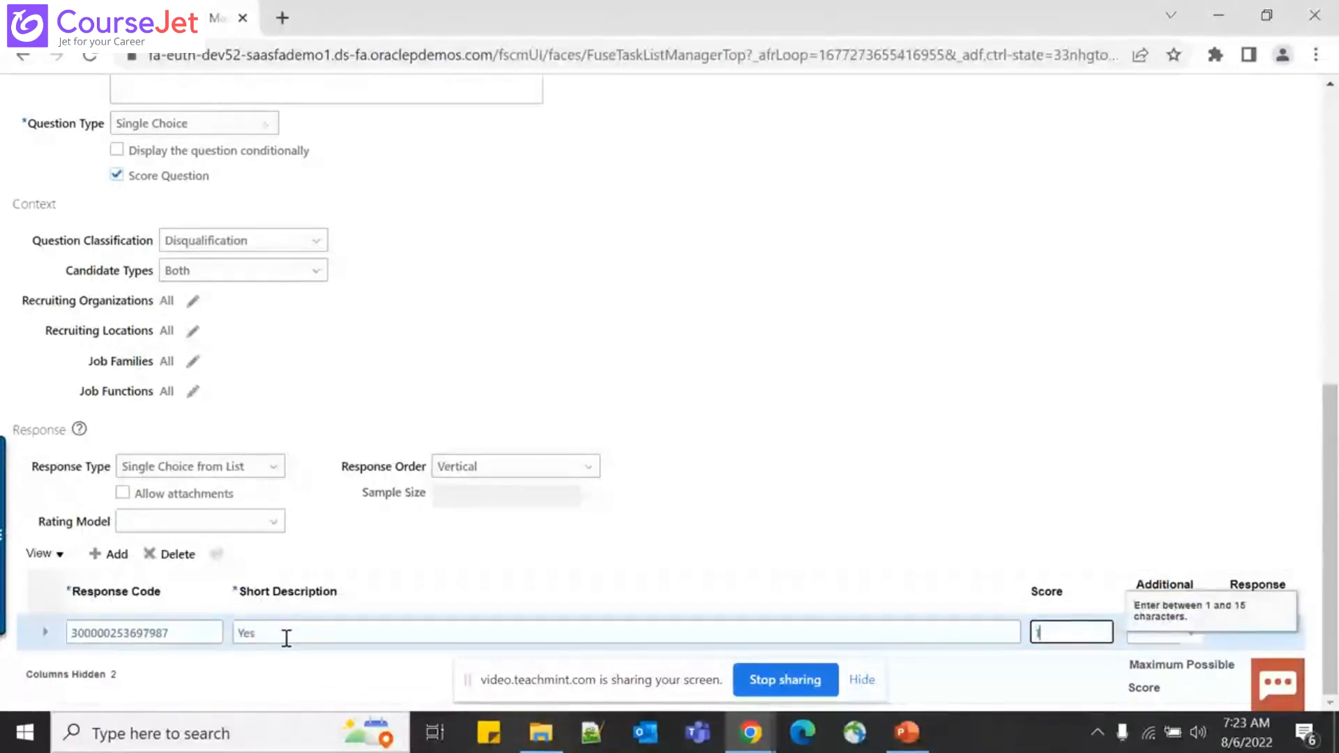
text(1)
click(1120, 511)
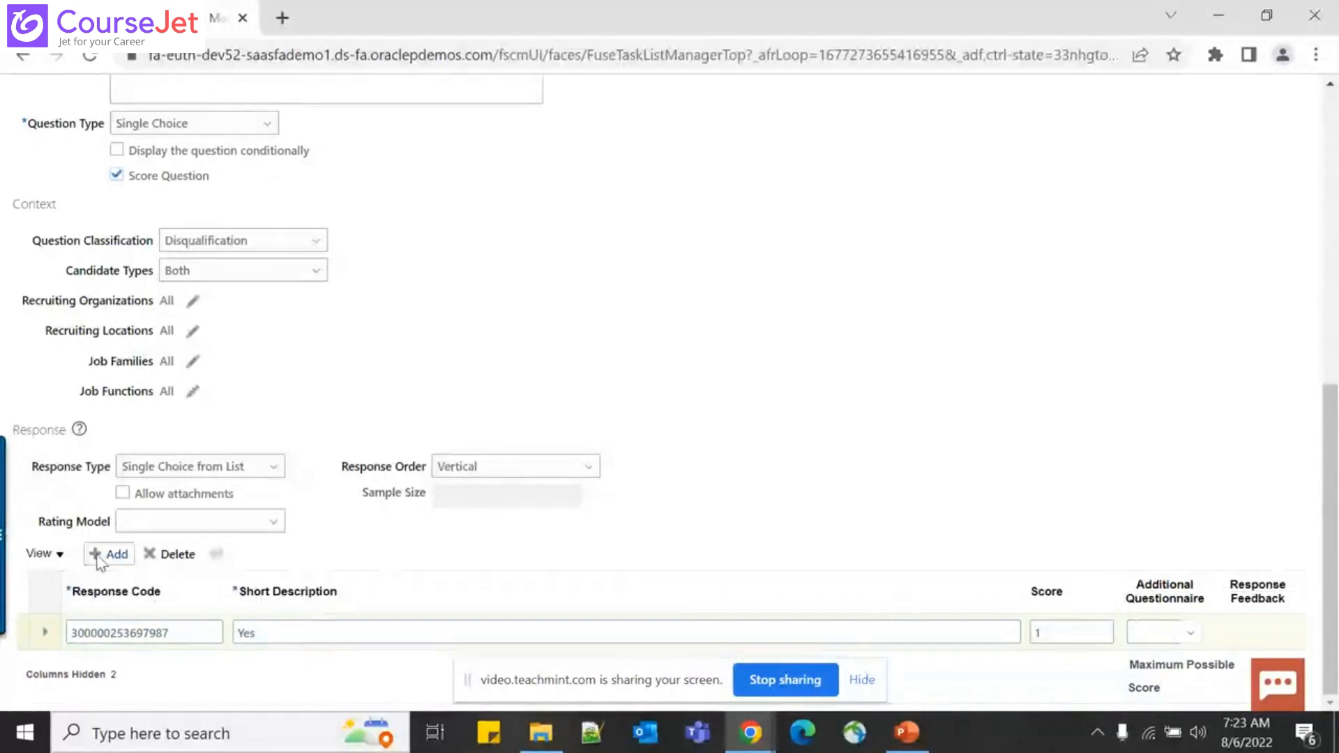
Add a second response 'No' with a score of -1
click(98, 557)
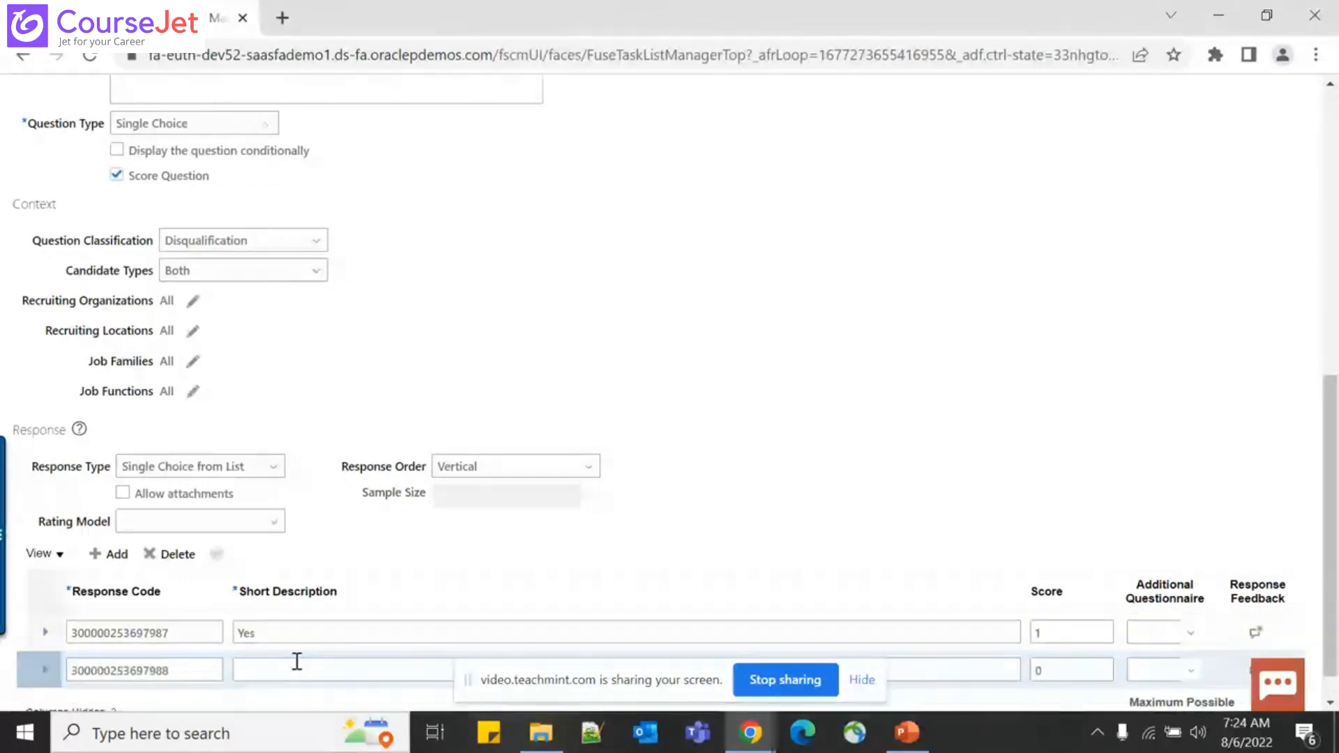
click(297, 661)
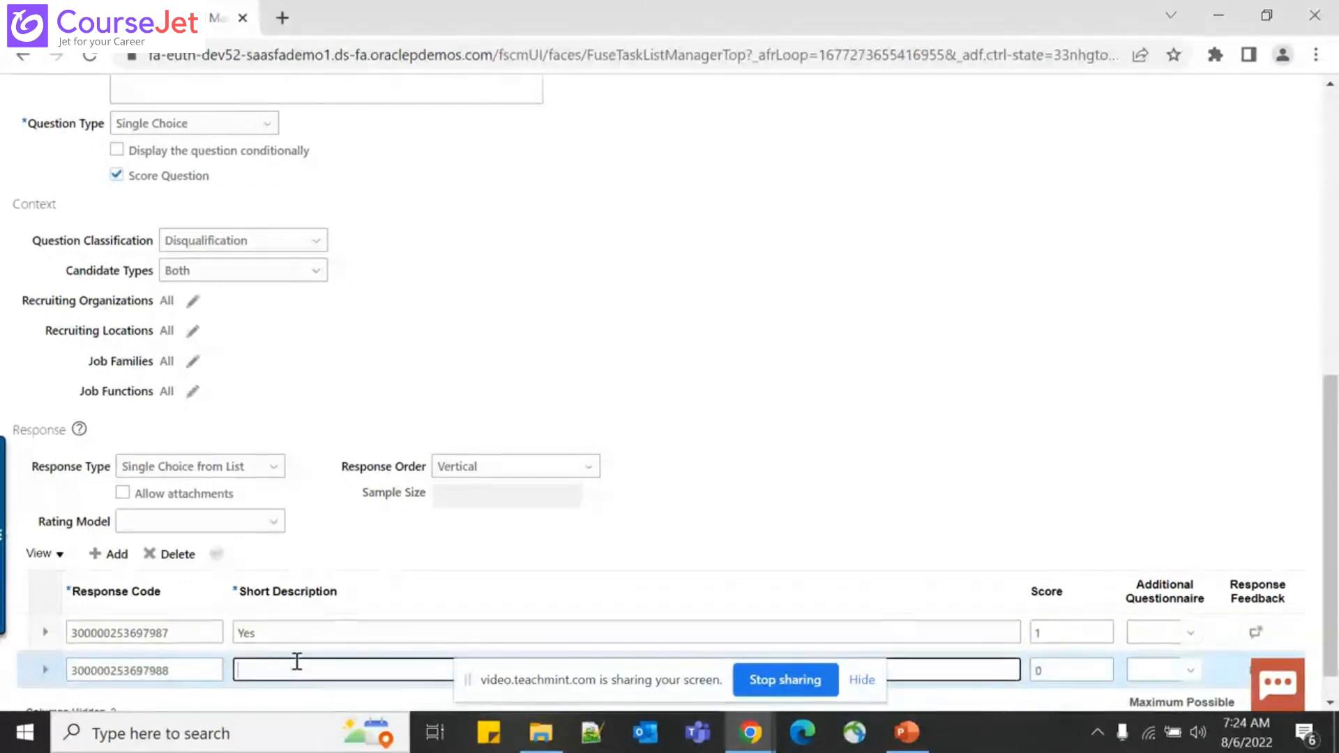
text(No)
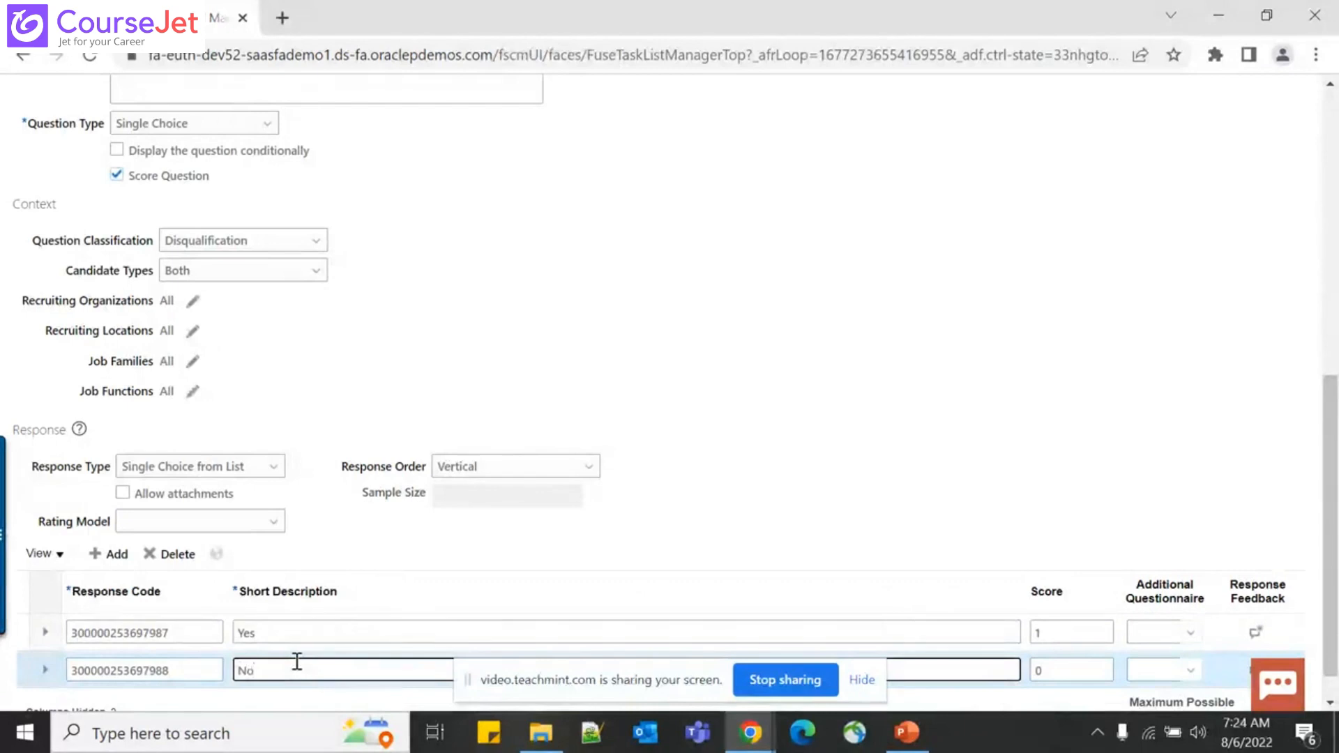
scroll(297, 661, down, 1)
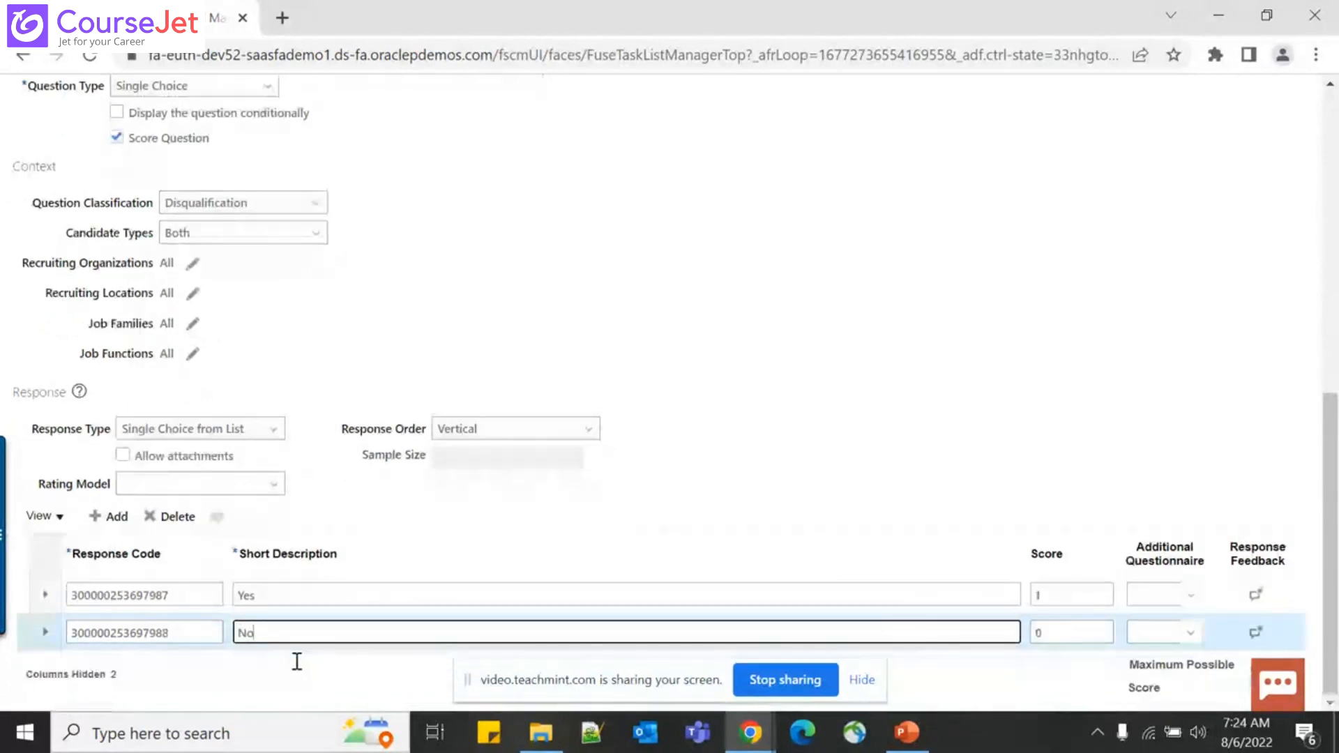
click(1077, 624)
text(-1)
key(Tab)
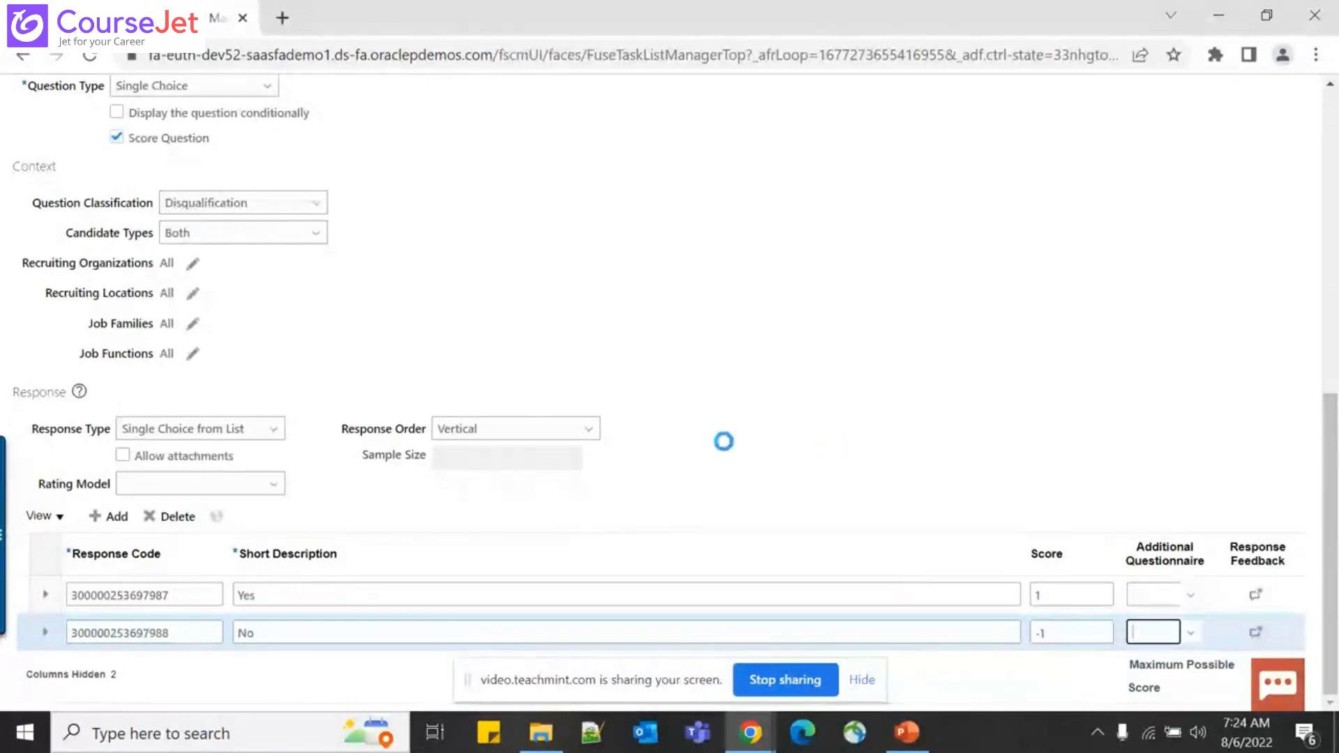
click(271, 640)
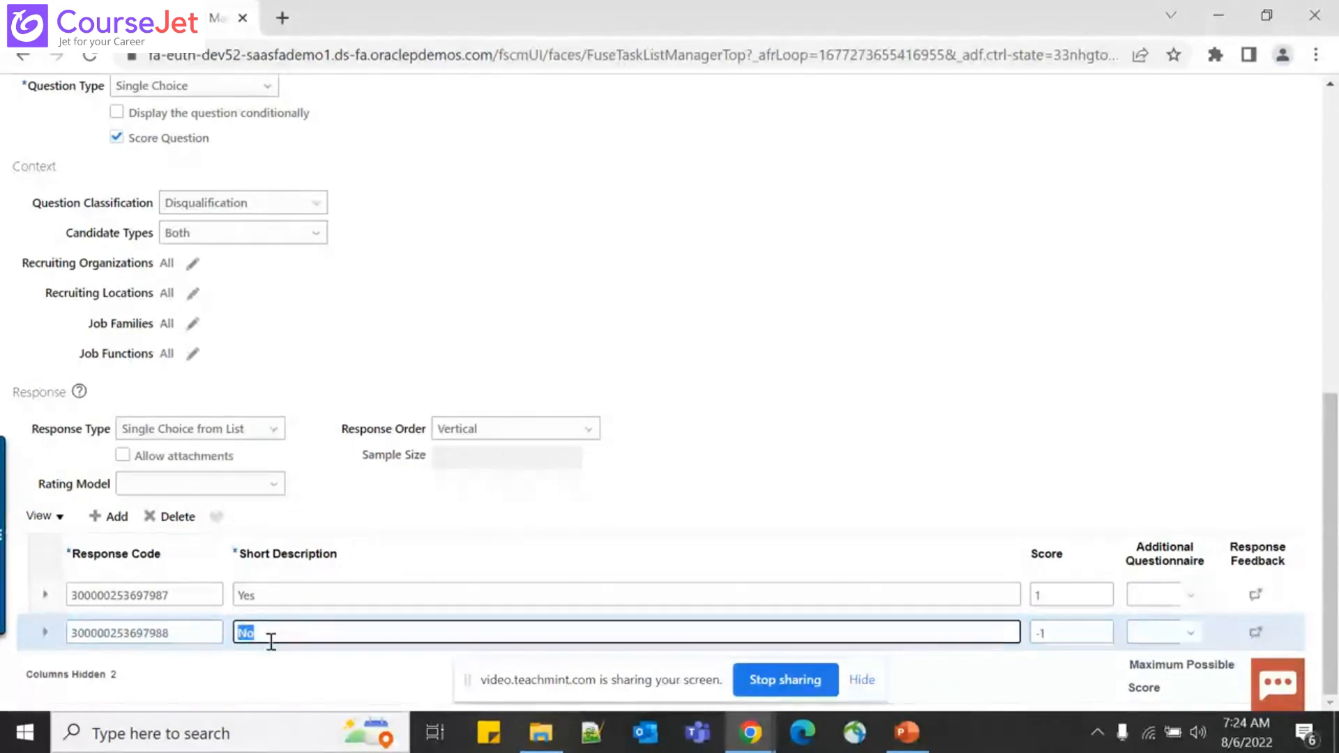
click(645, 516)
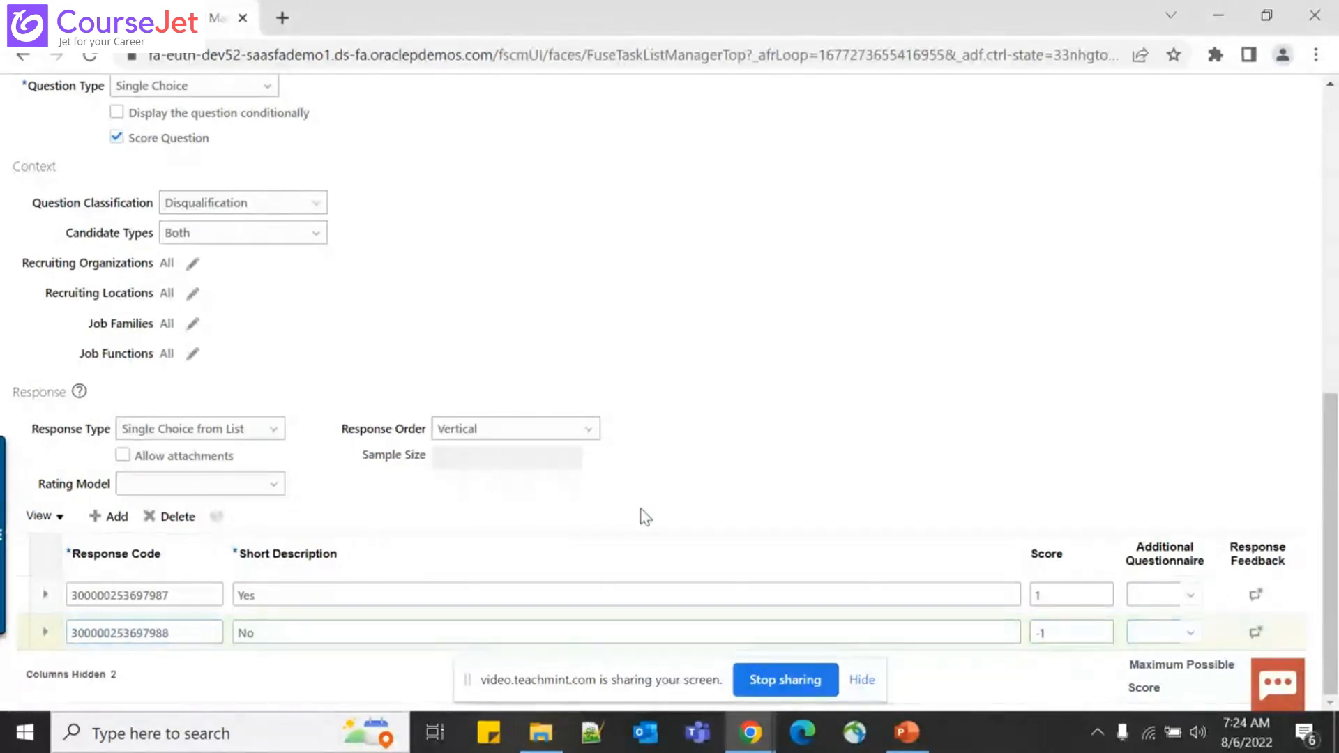
scroll(645, 517, up, 10)
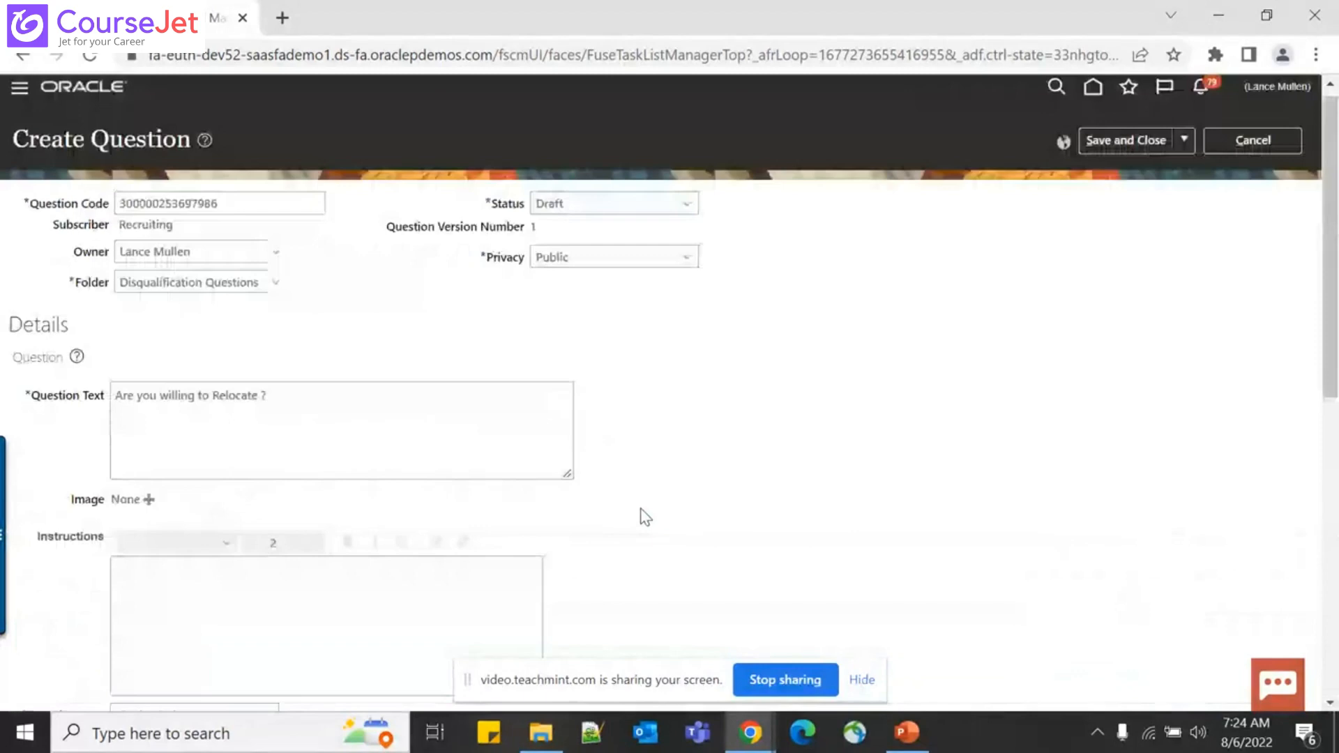
Check the presentation slide, then change the question status from Draft to Active
scroll(645, 516, up, 1)
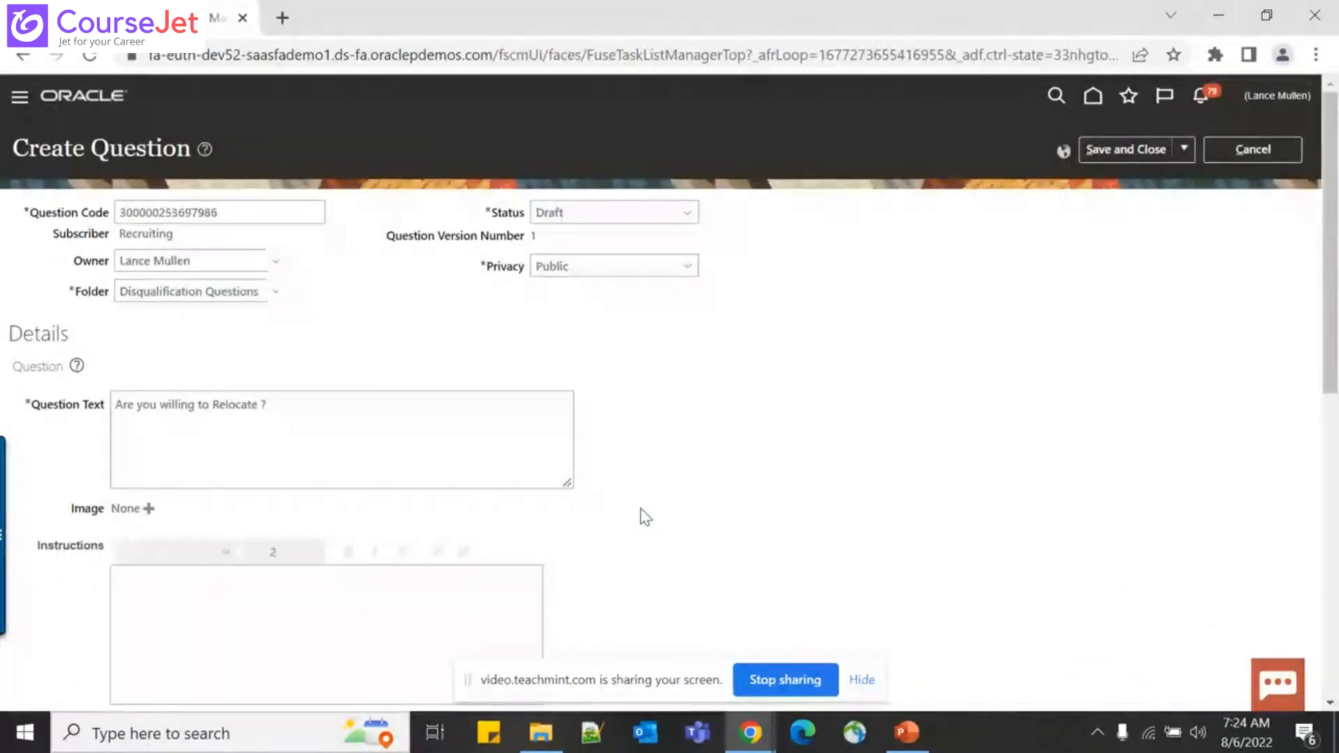
key(alt+Tab)
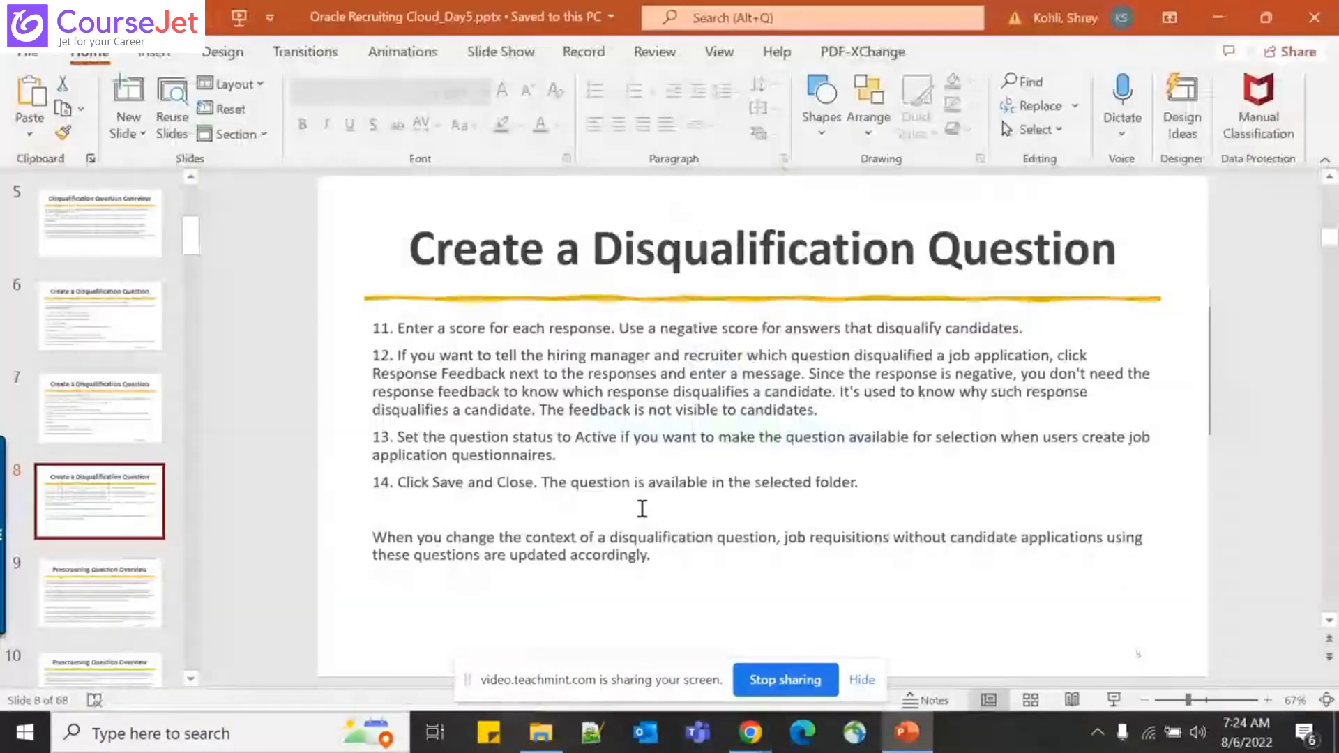
key(alt+Tab)
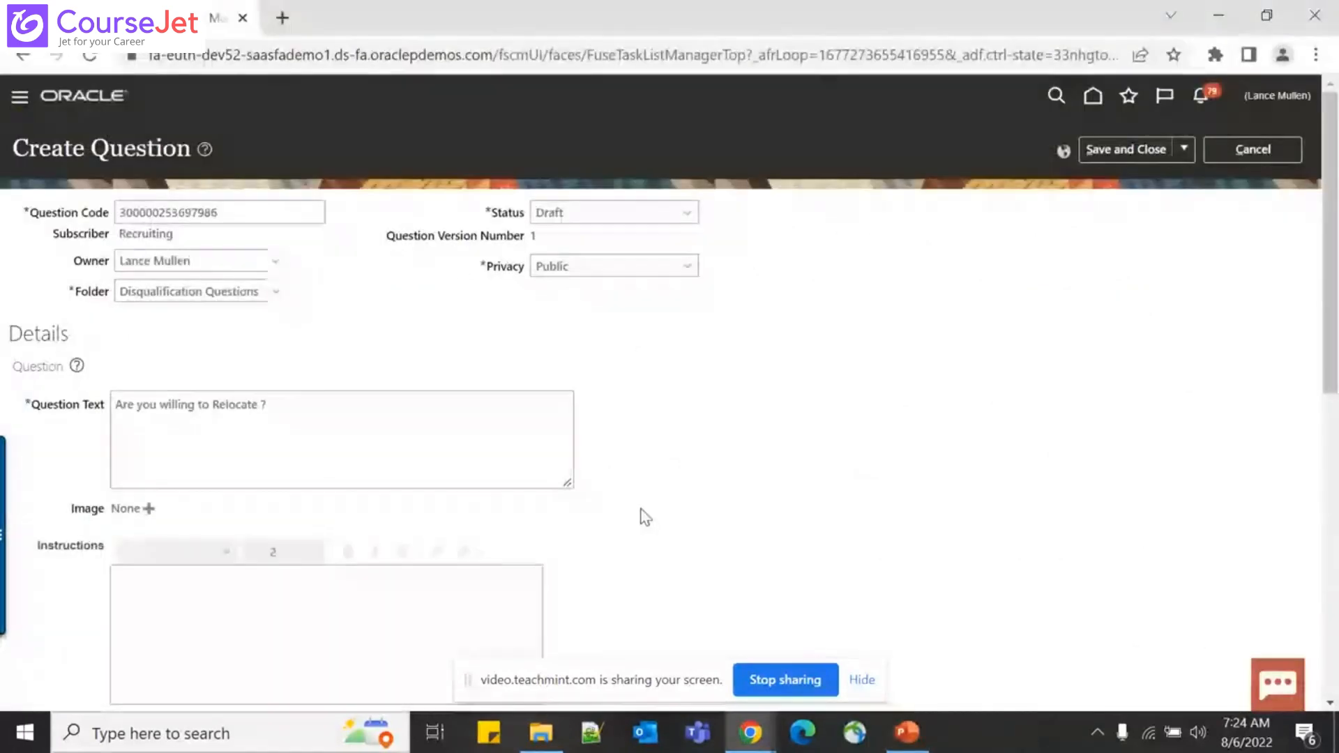
click(634, 219)
click(599, 267)
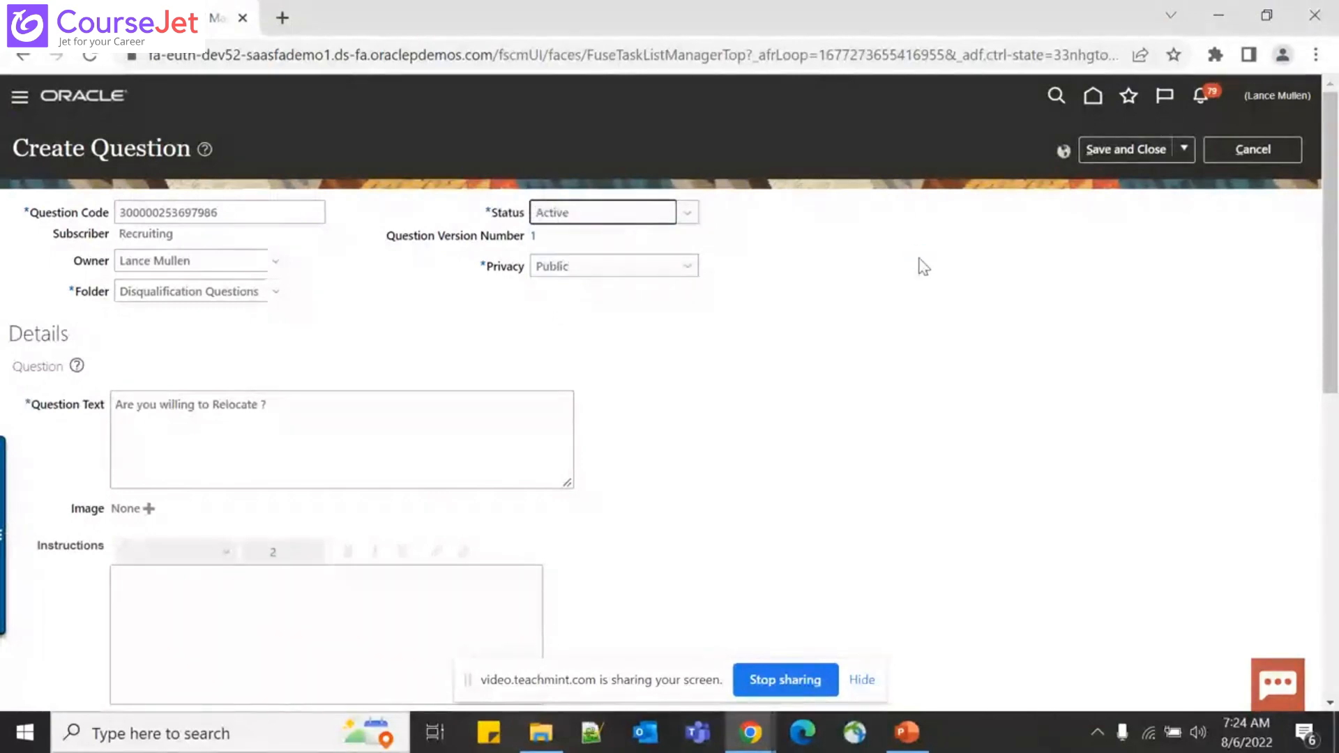
Save and close the relocation question, acknowledging the save confirmation
click(1107, 152)
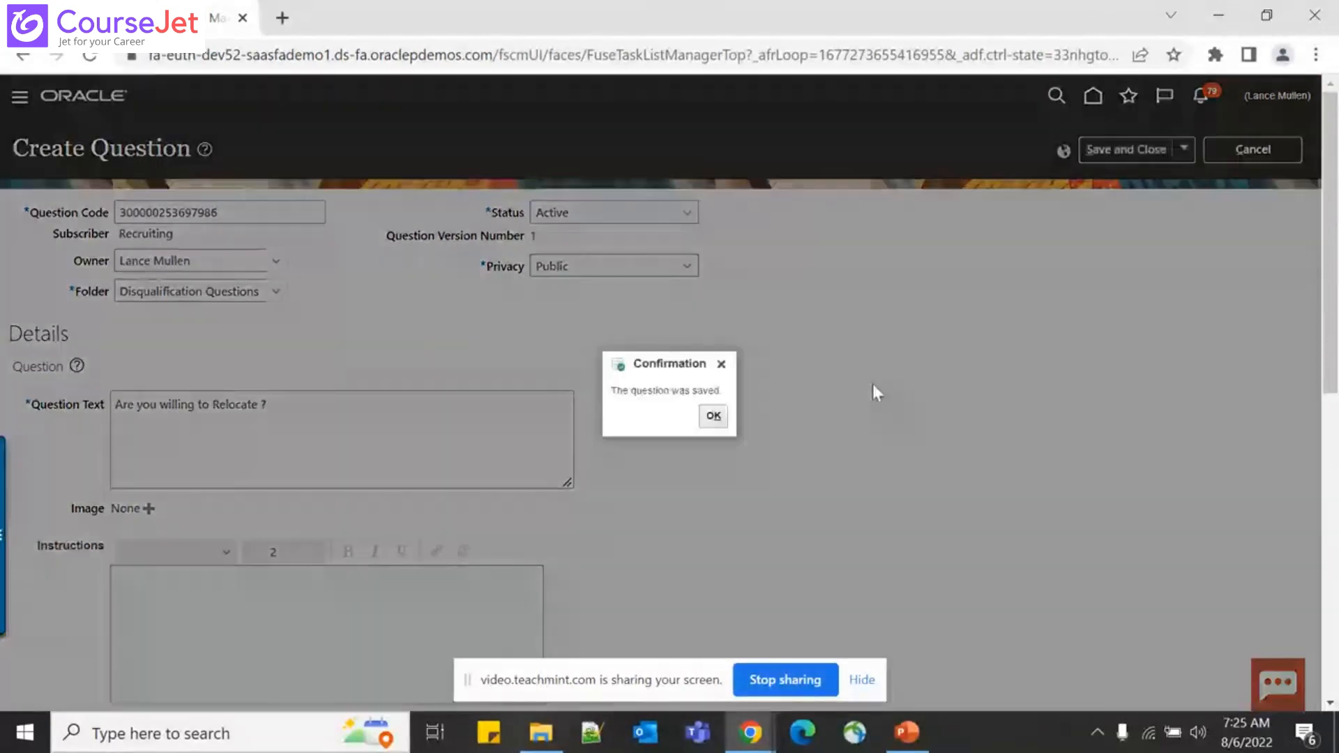
click(713, 415)
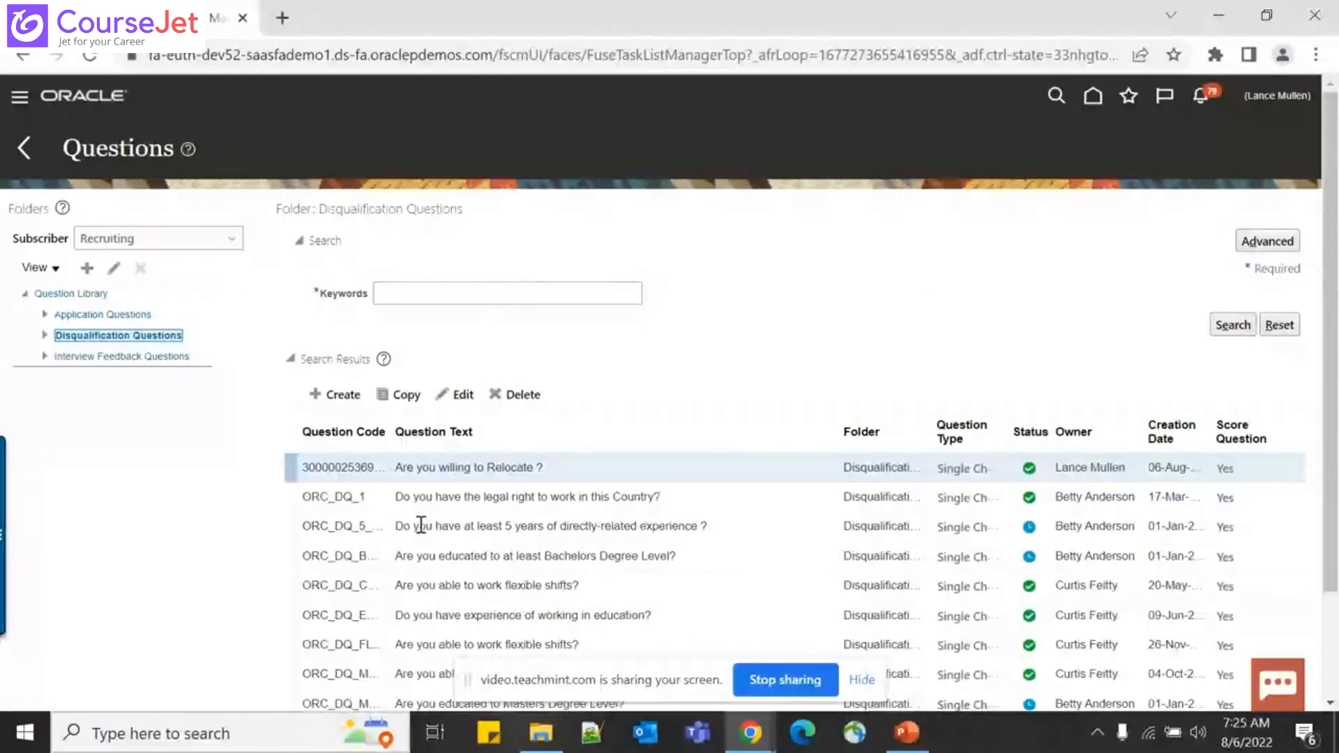
Highlight the saved relocation question, then advance the presentation to 'Prescreening Question Overview'
triple_click(463, 468)
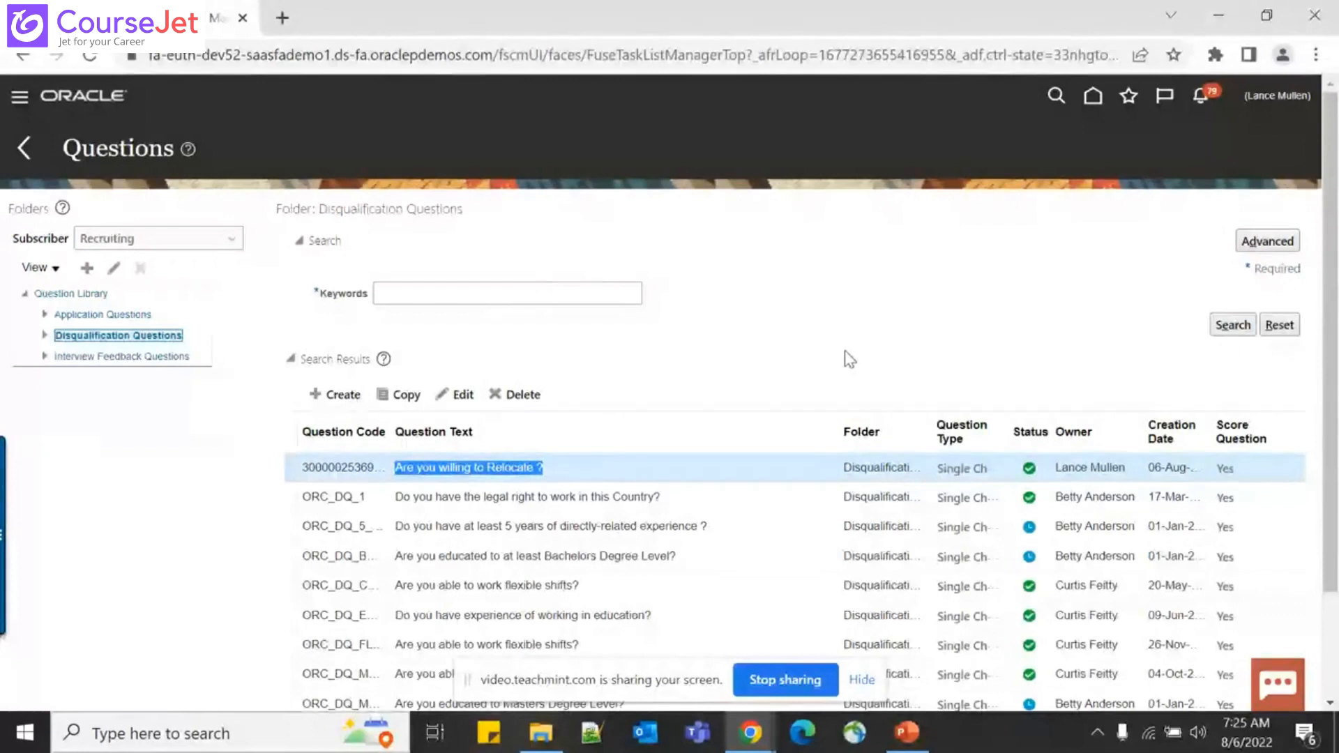
key(alt+Tab)
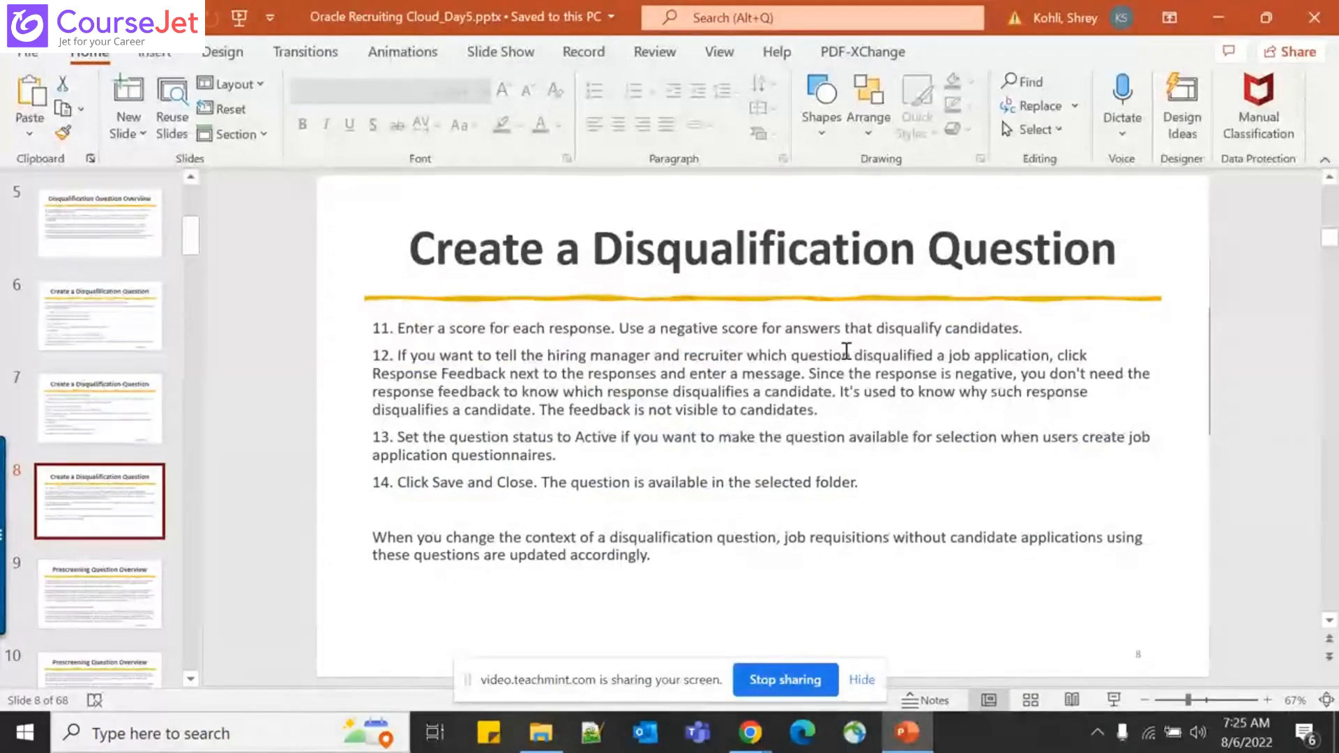
scroll(846, 351, down, 1)
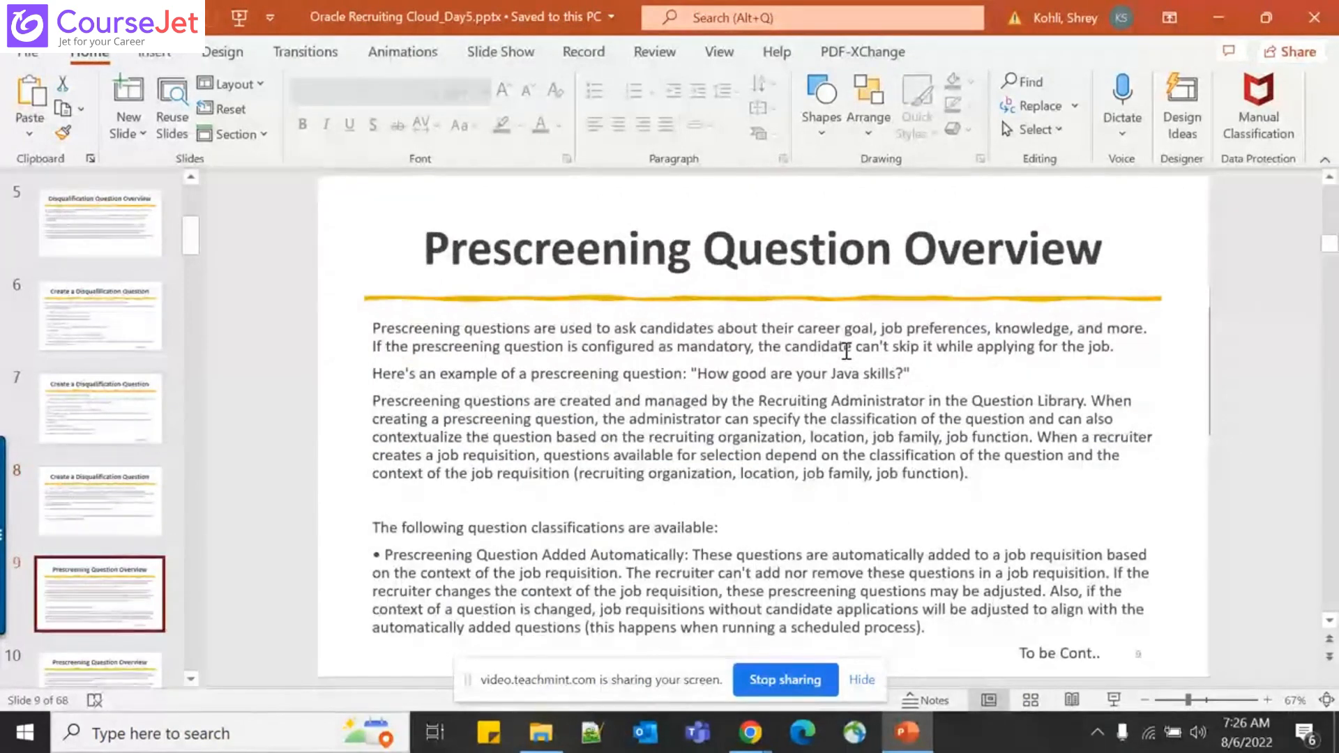
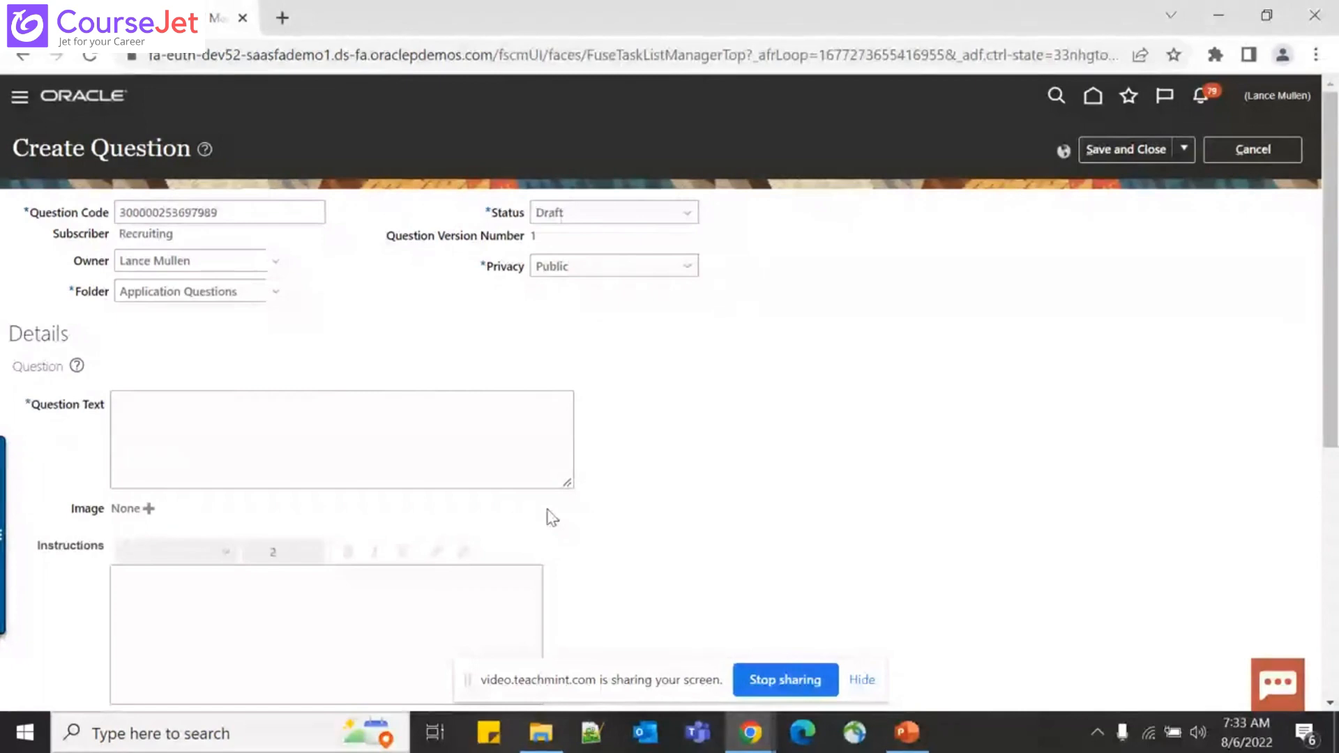
Enter 'Do you have any relative working for the Organization already ?' as the Question Text
click(292, 201)
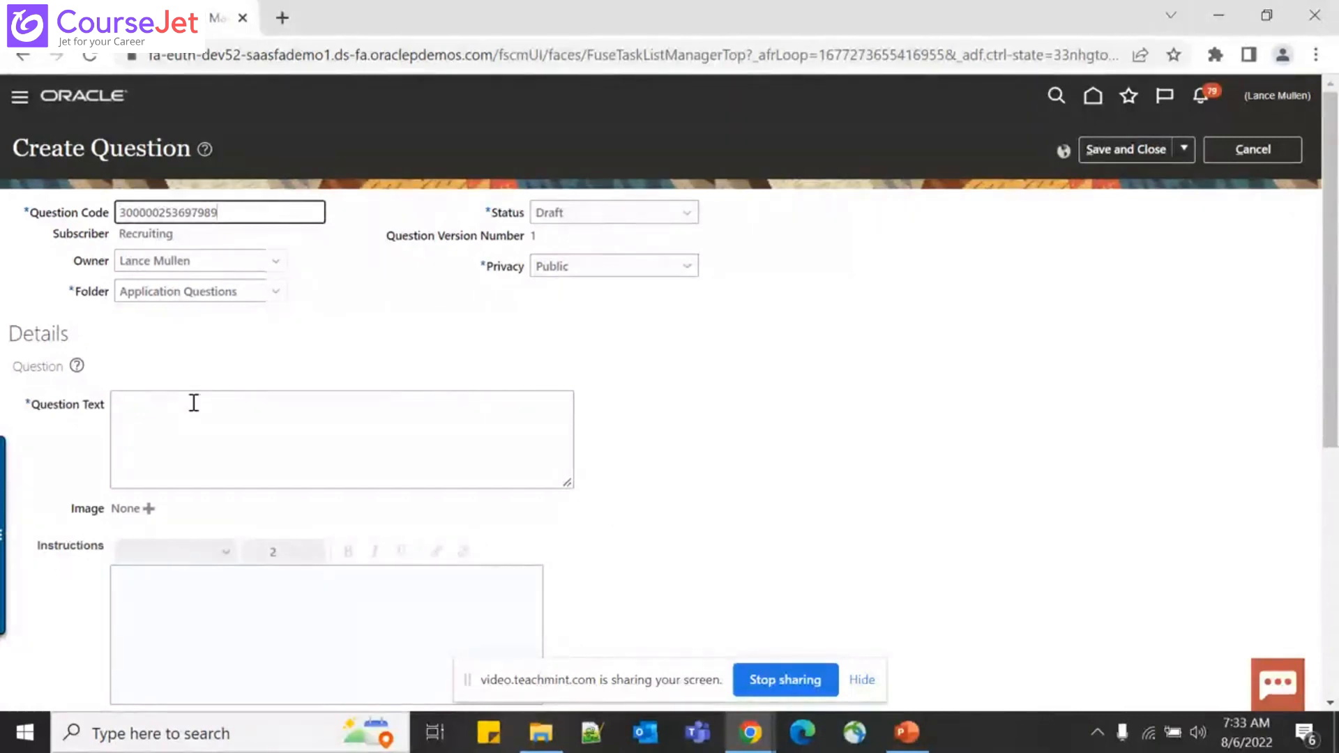
scroll(192, 361, down, 2)
click(182, 347)
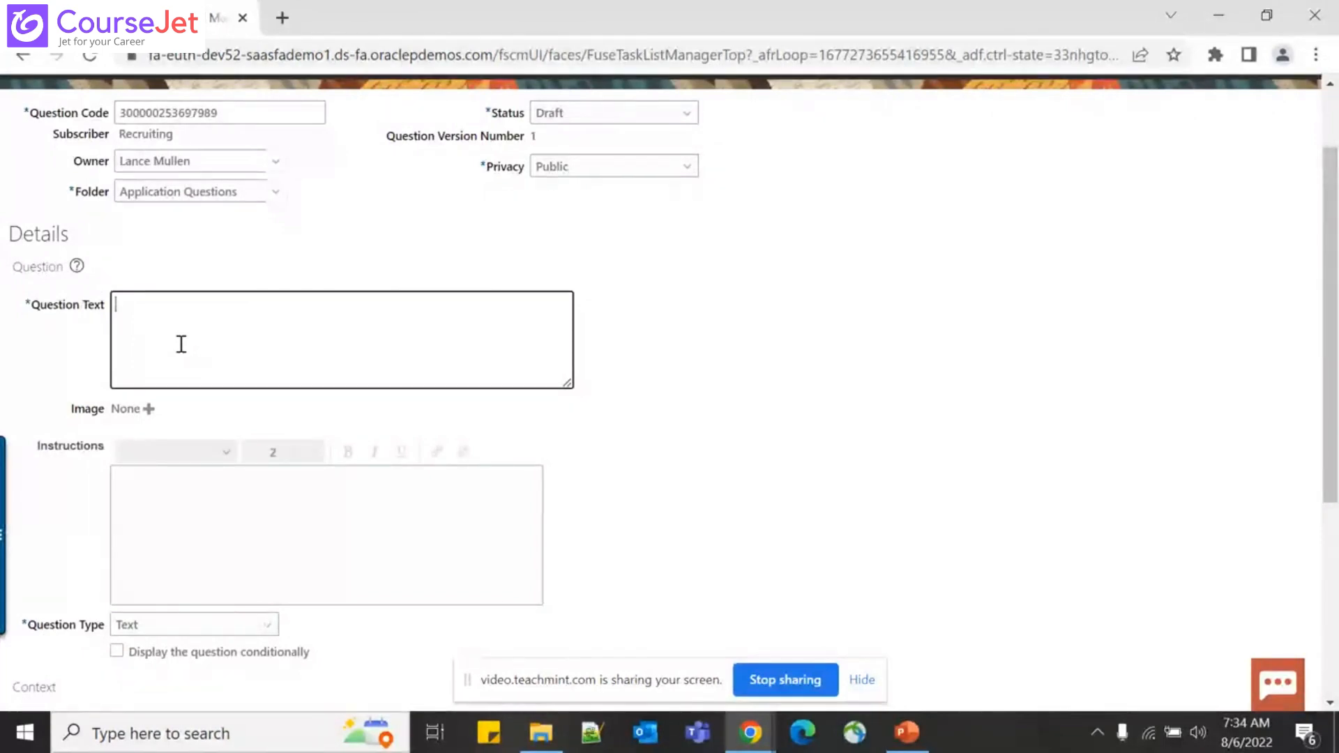
text(Do you ha)
key(BackSpace)
text(ave any )
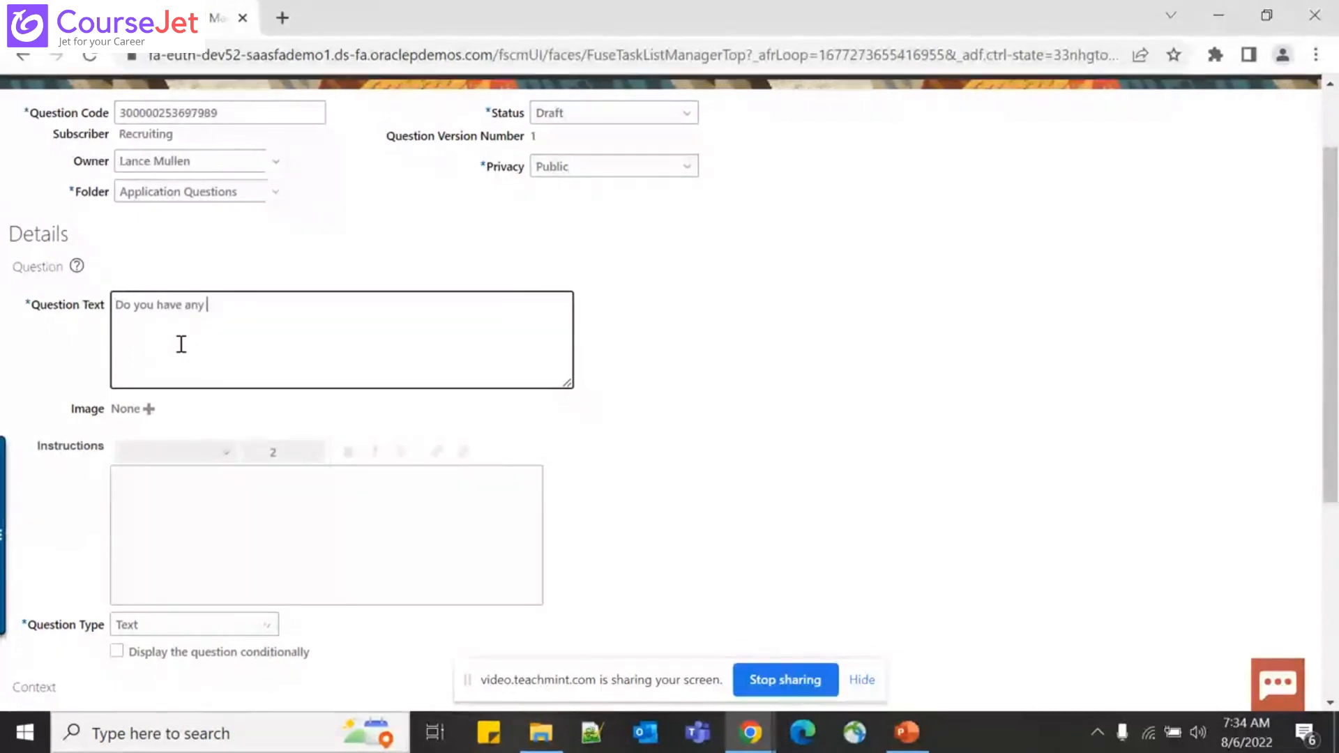
text(relative )
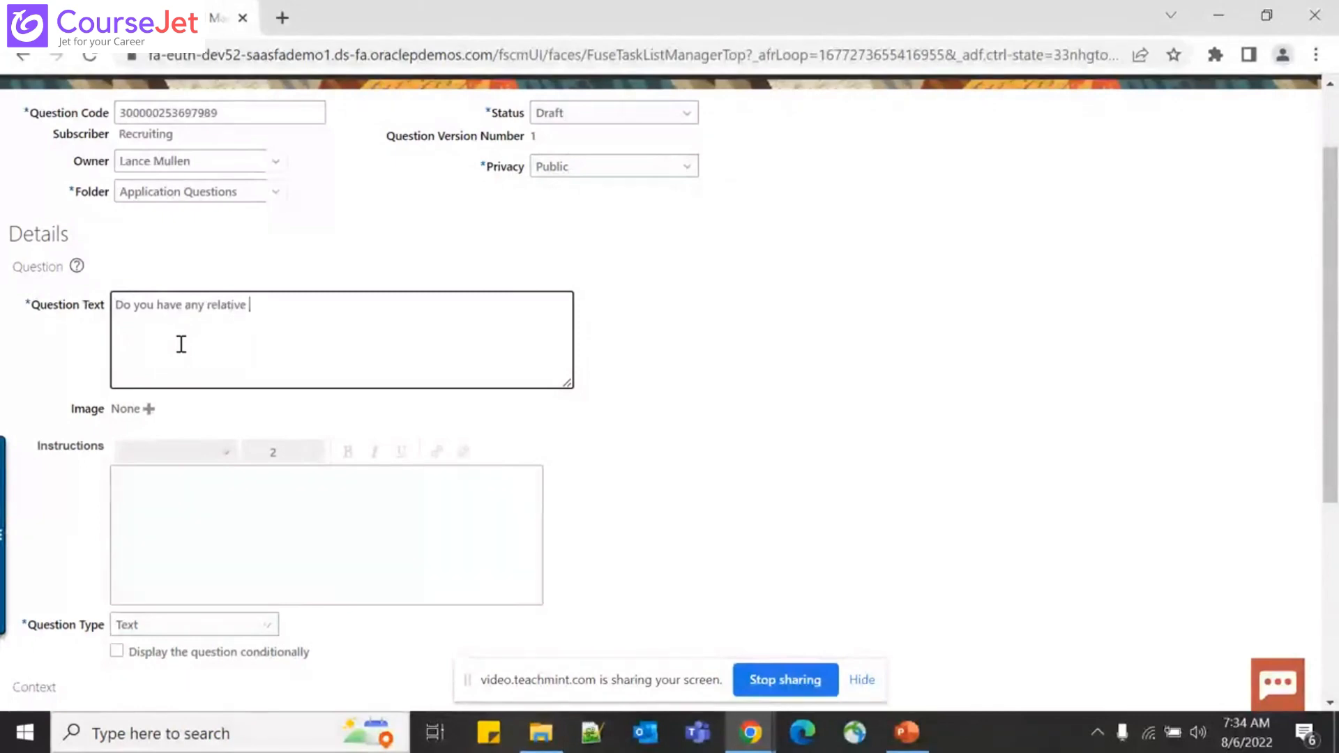
text(working for the Or)
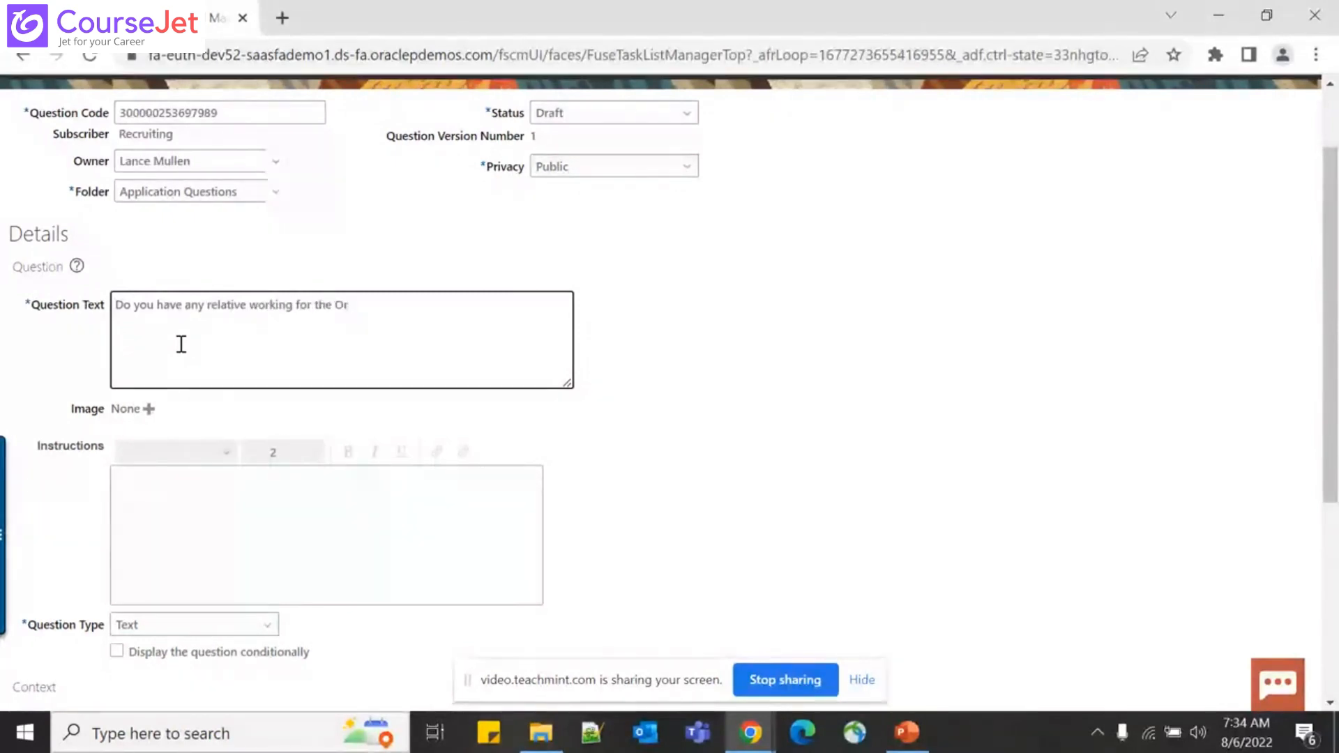
text(ganization)
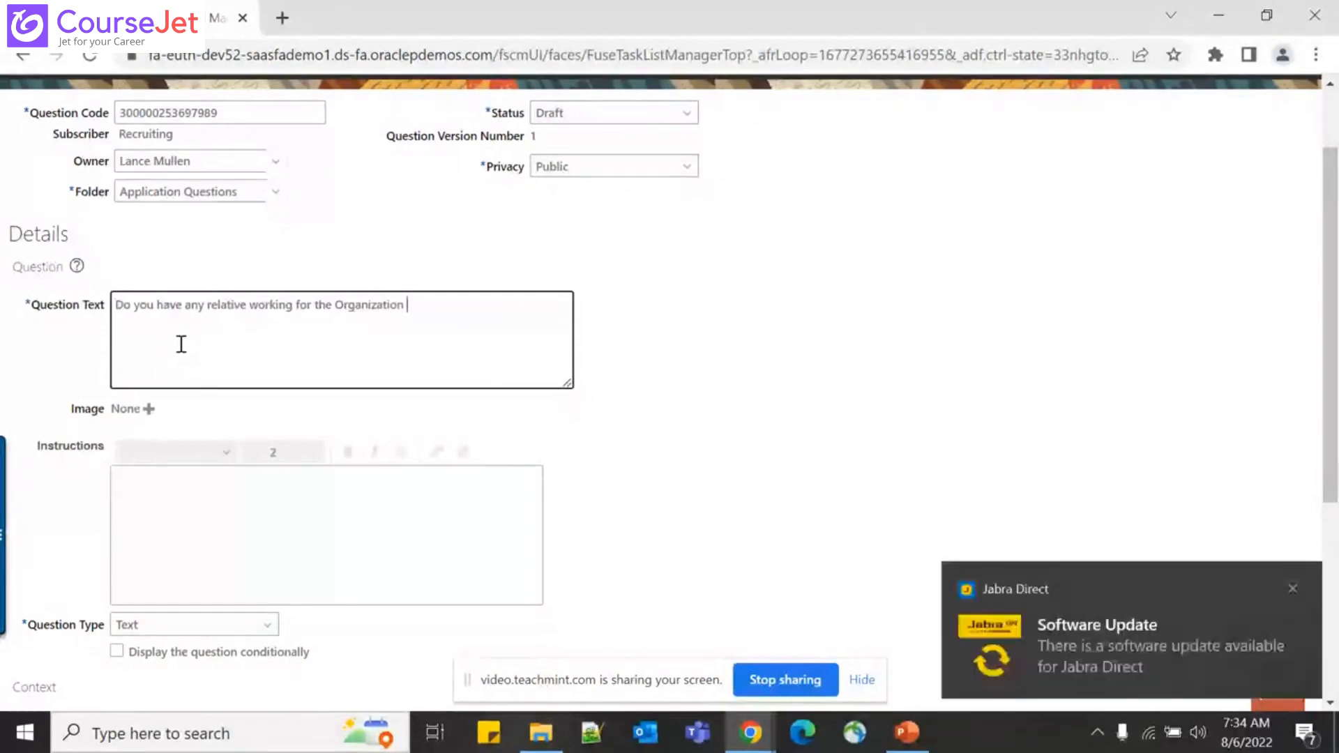
text(already ?)
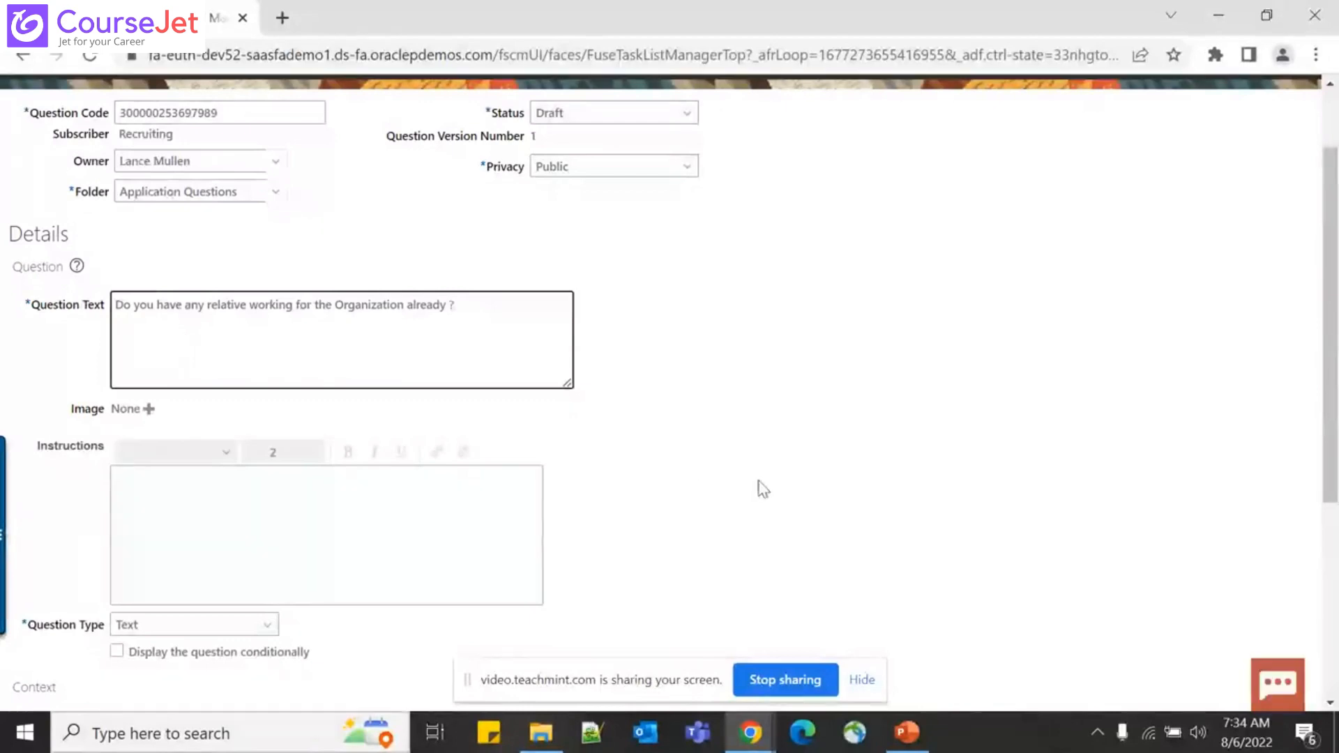
click(511, 499)
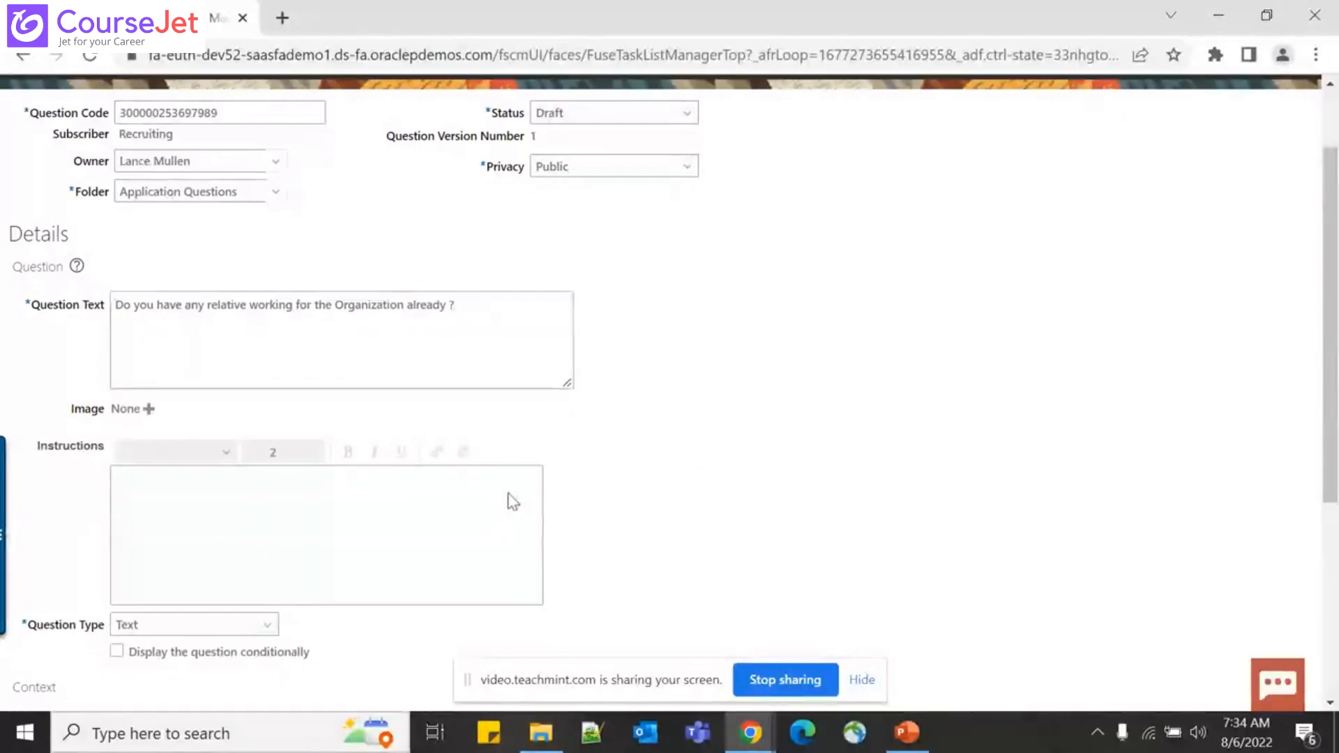
scroll(509, 490, down, 5)
scroll(507, 493, down, 1)
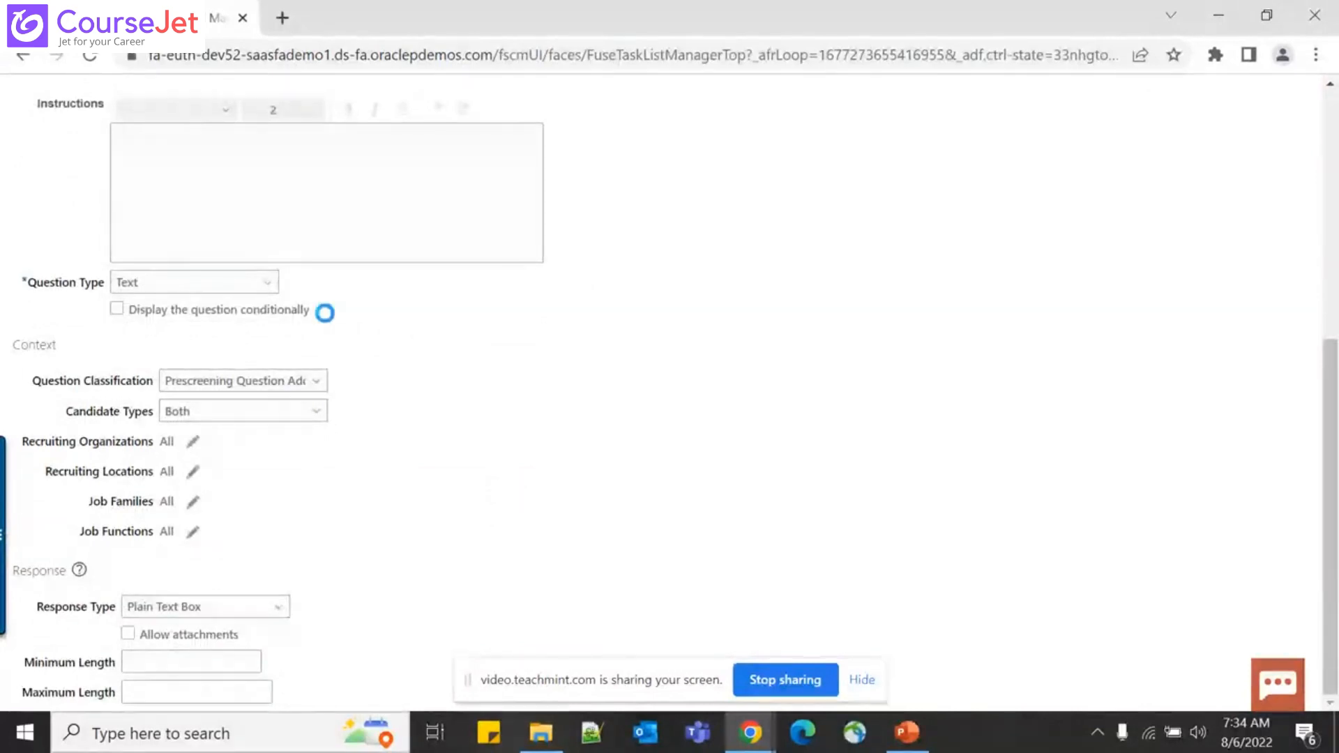
Set Question Type to Single Choice and classification to Prescreening Question Added Automatically
click(266, 283)
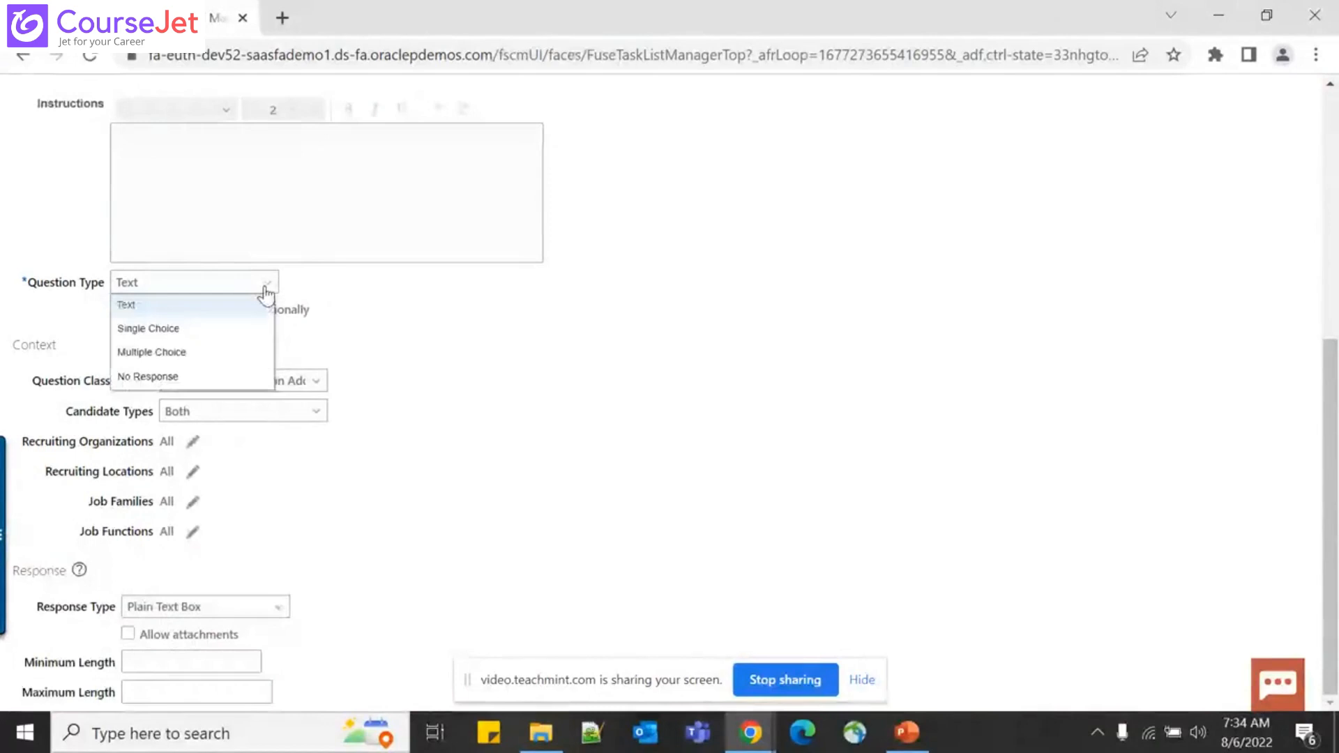
click(208, 339)
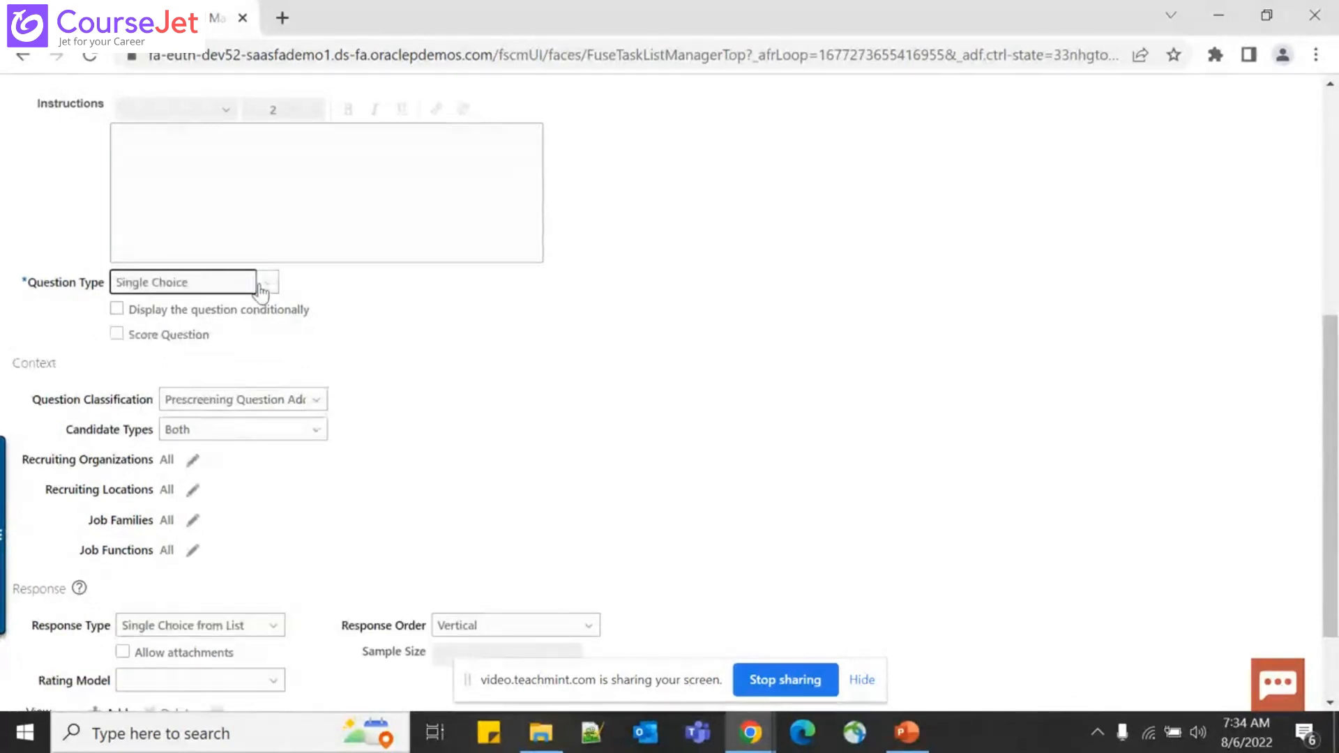
click(265, 283)
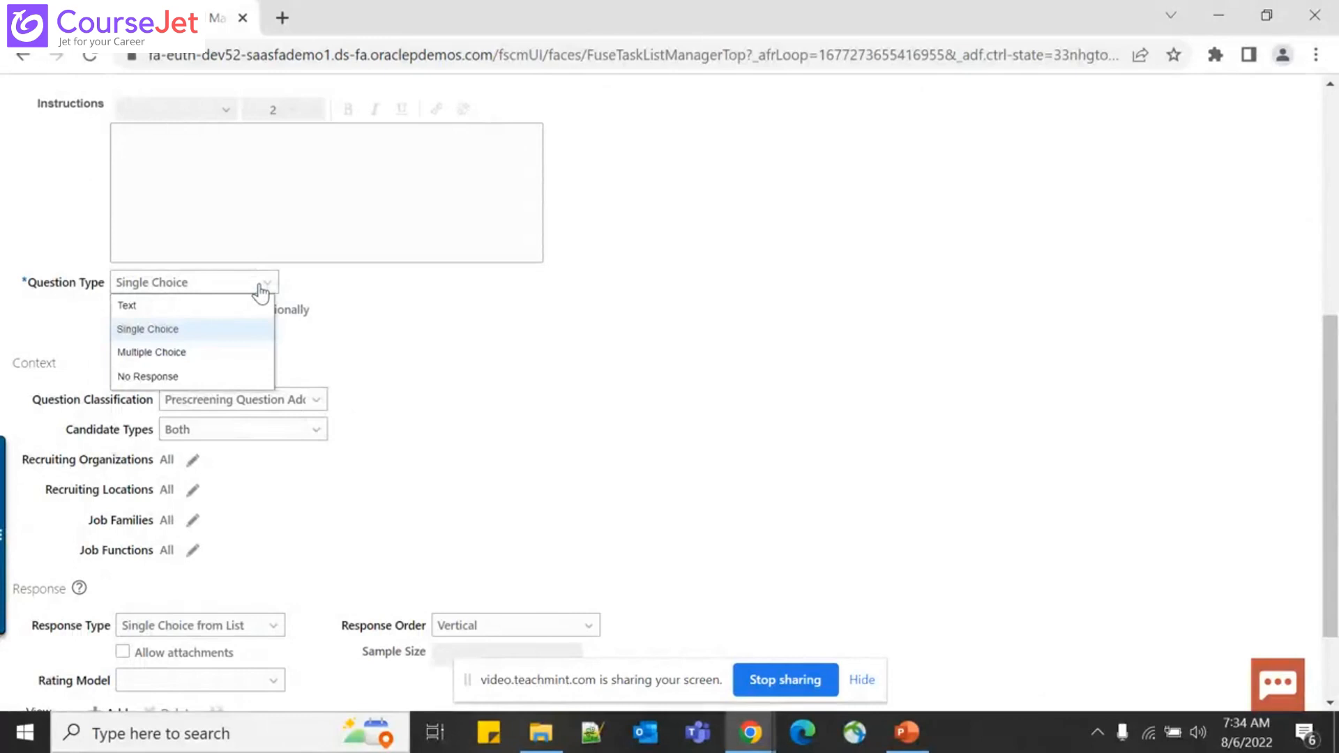
click(310, 399)
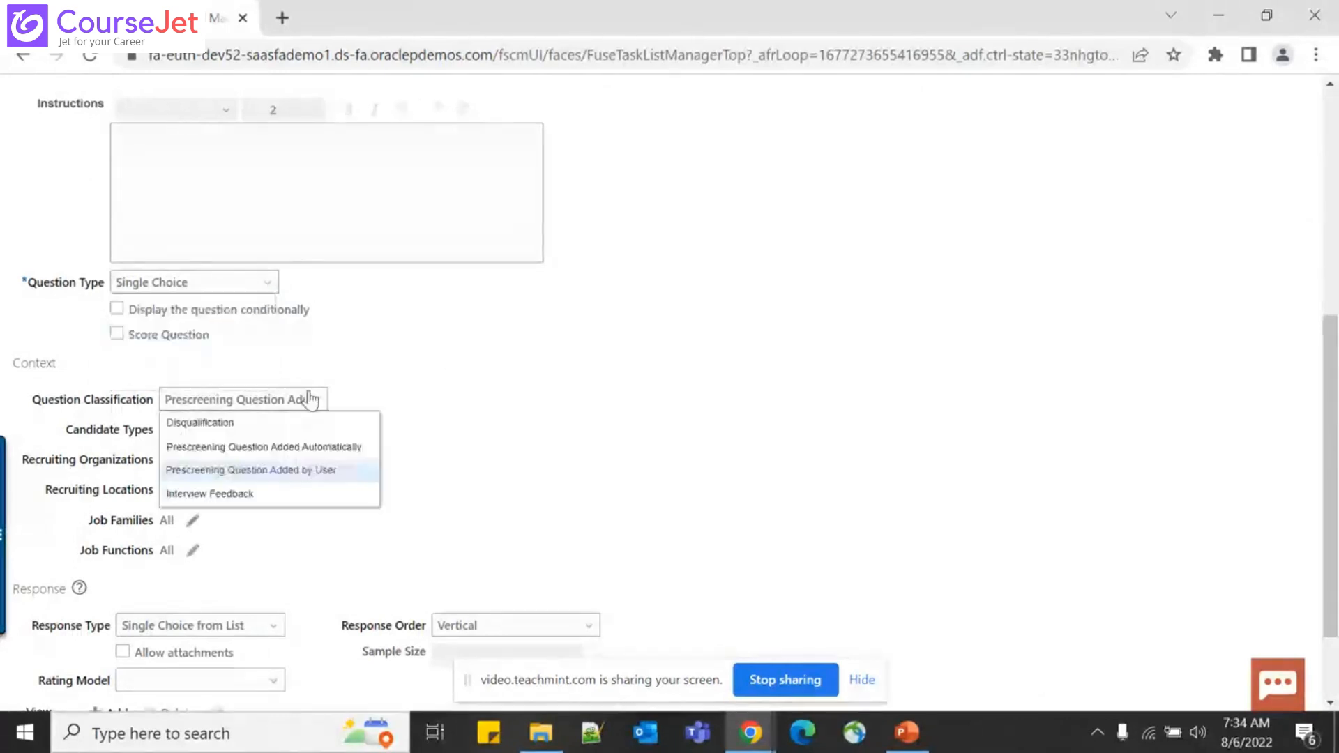
click(294, 450)
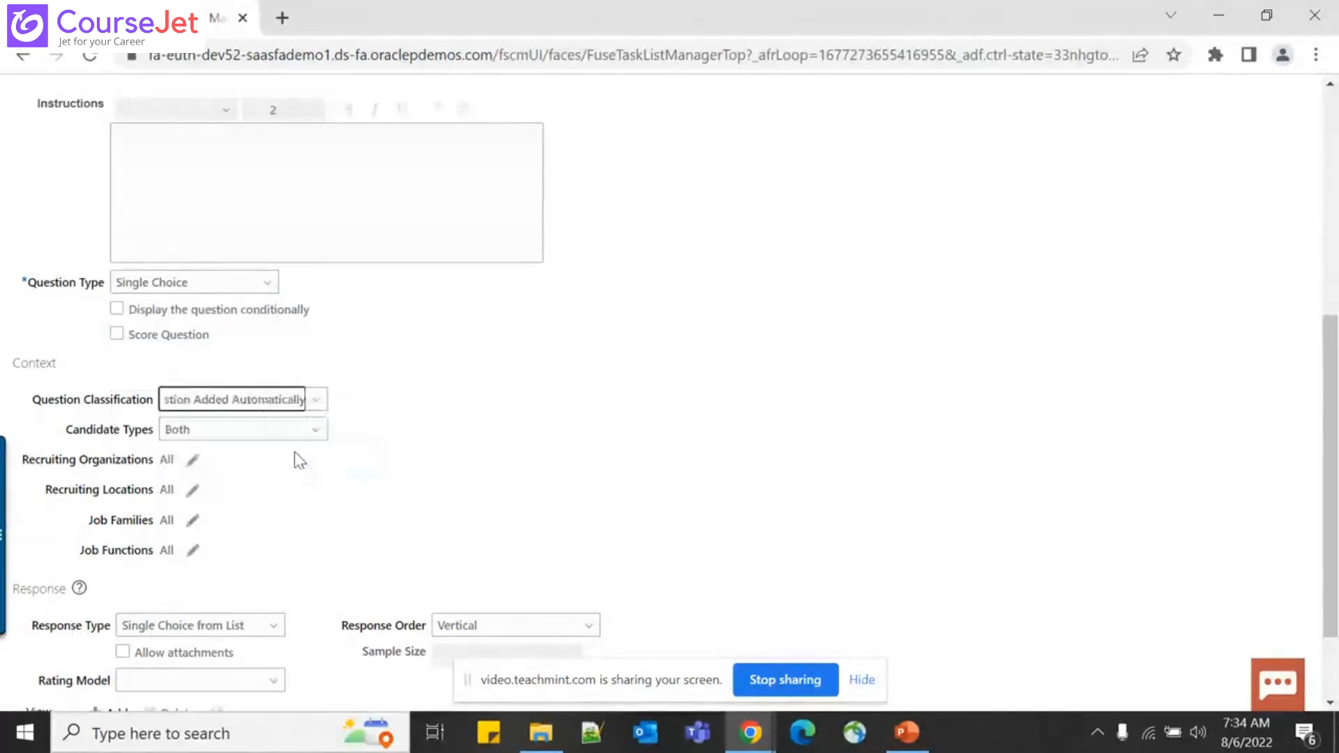
Keep Candidate Types as Both, leave the response type unchanged, and add a response row
scroll(241, 516, down, 2)
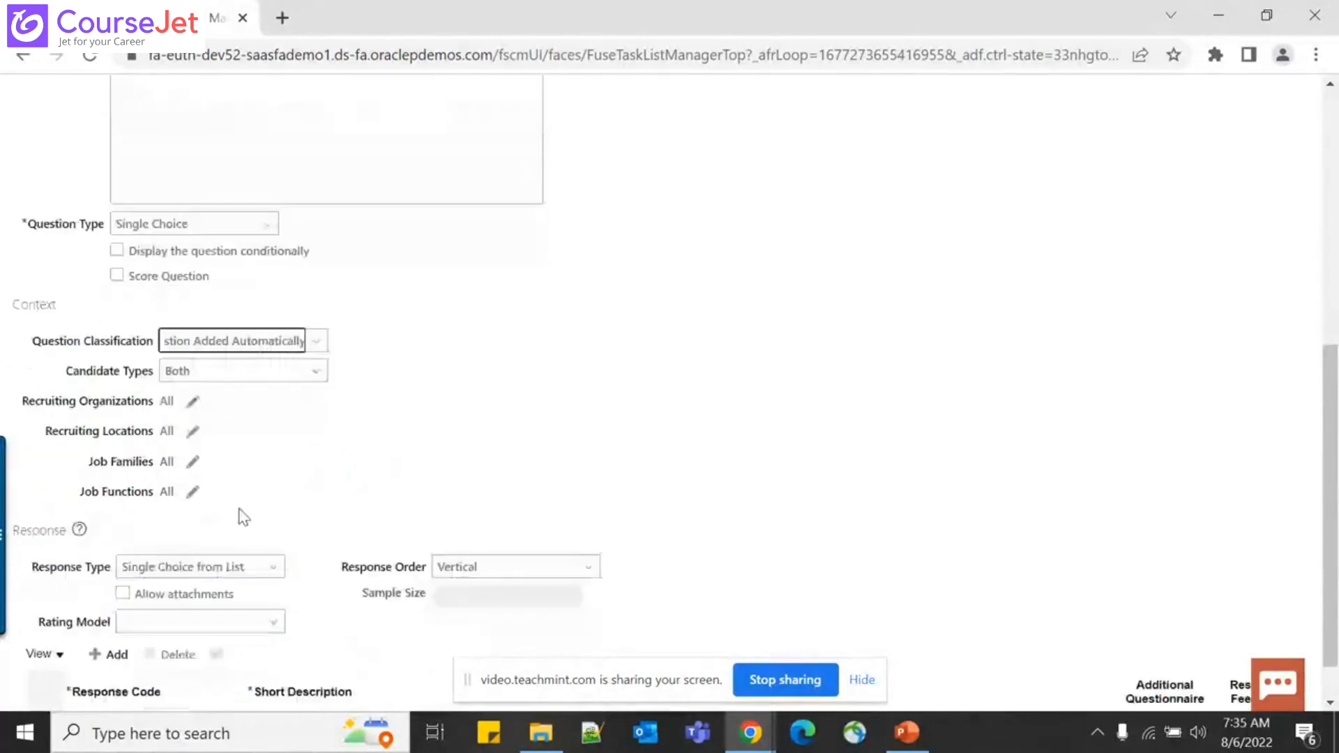
click(279, 316)
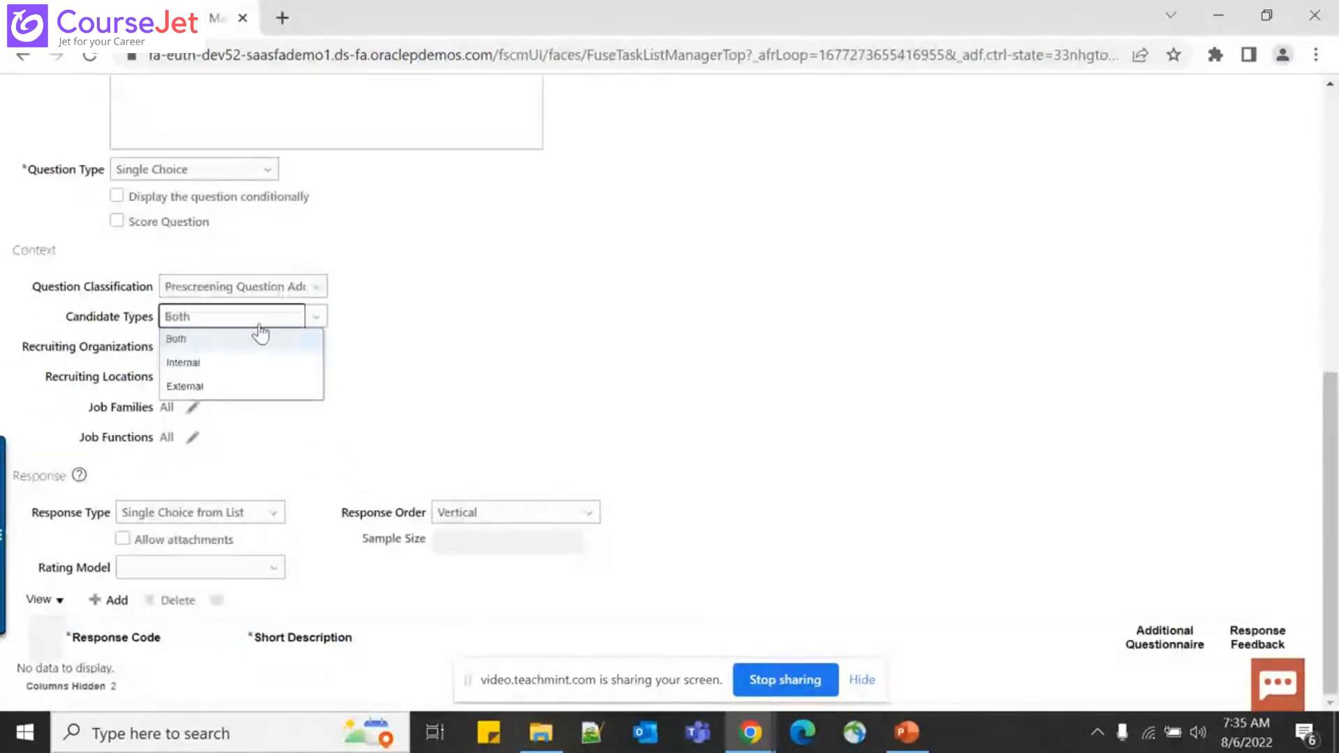
click(257, 336)
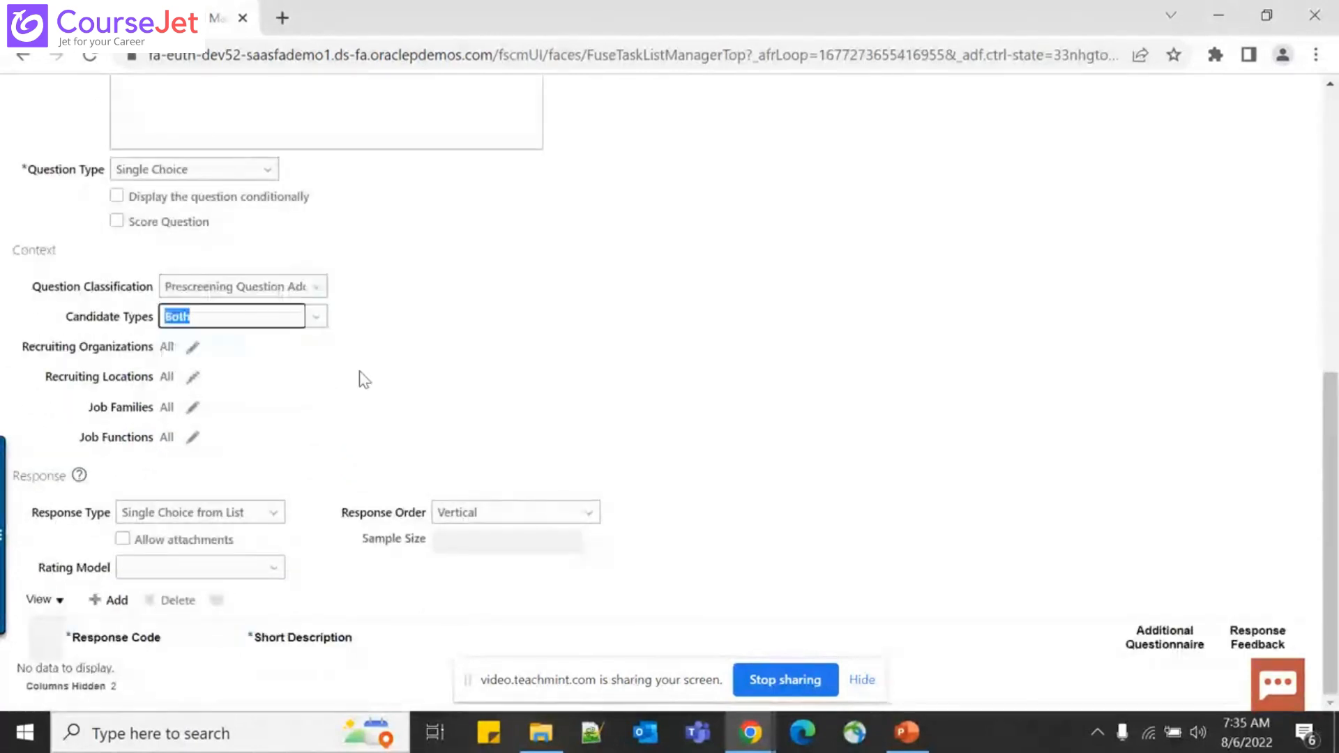
click(242, 515)
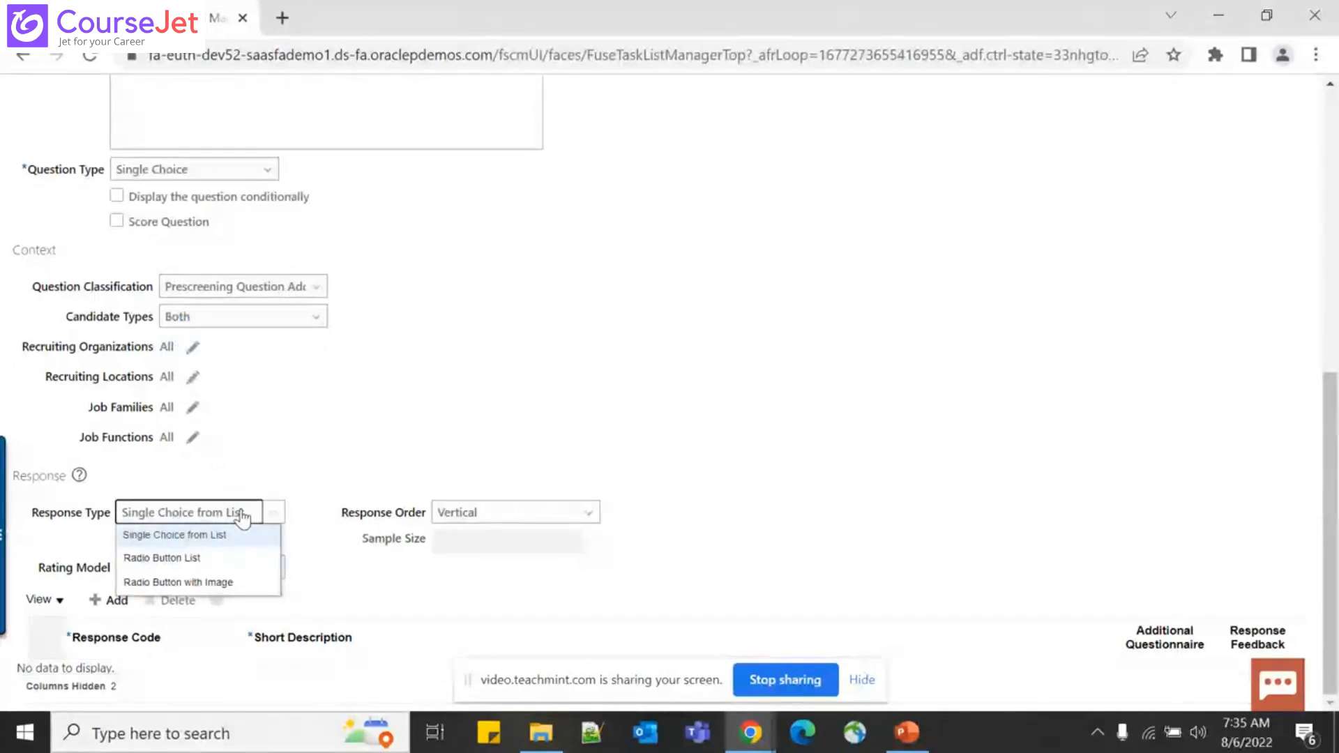
click(322, 438)
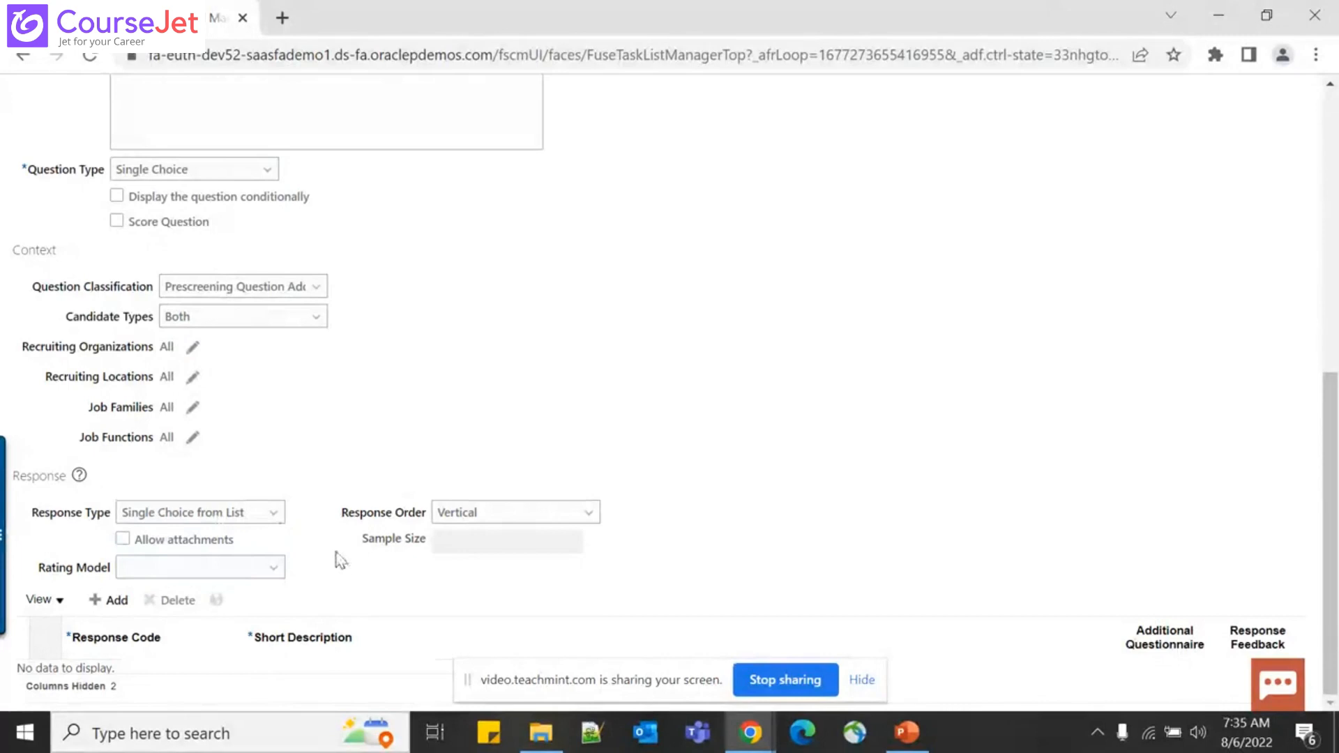
click(244, 576)
click(95, 605)
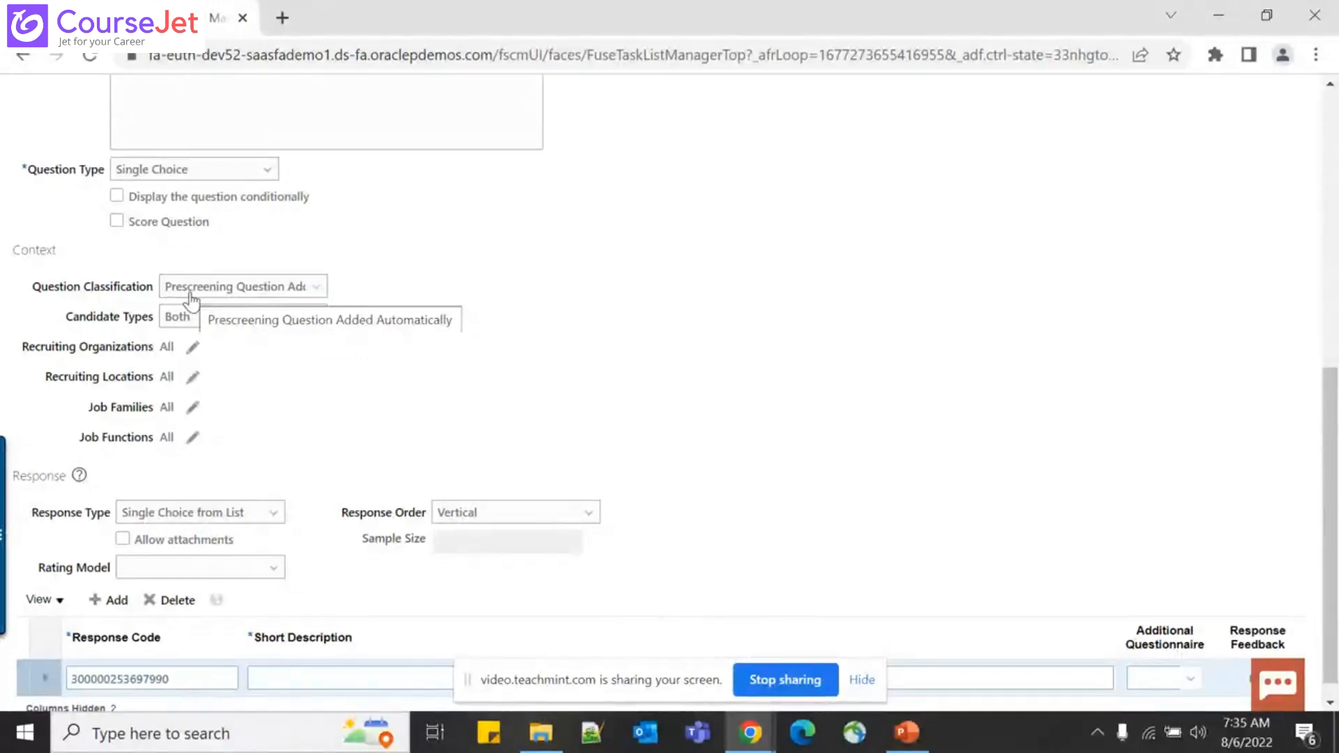
Enter Yes and No as the Short Descriptions of two response rows
scroll(541, 280, down, 1)
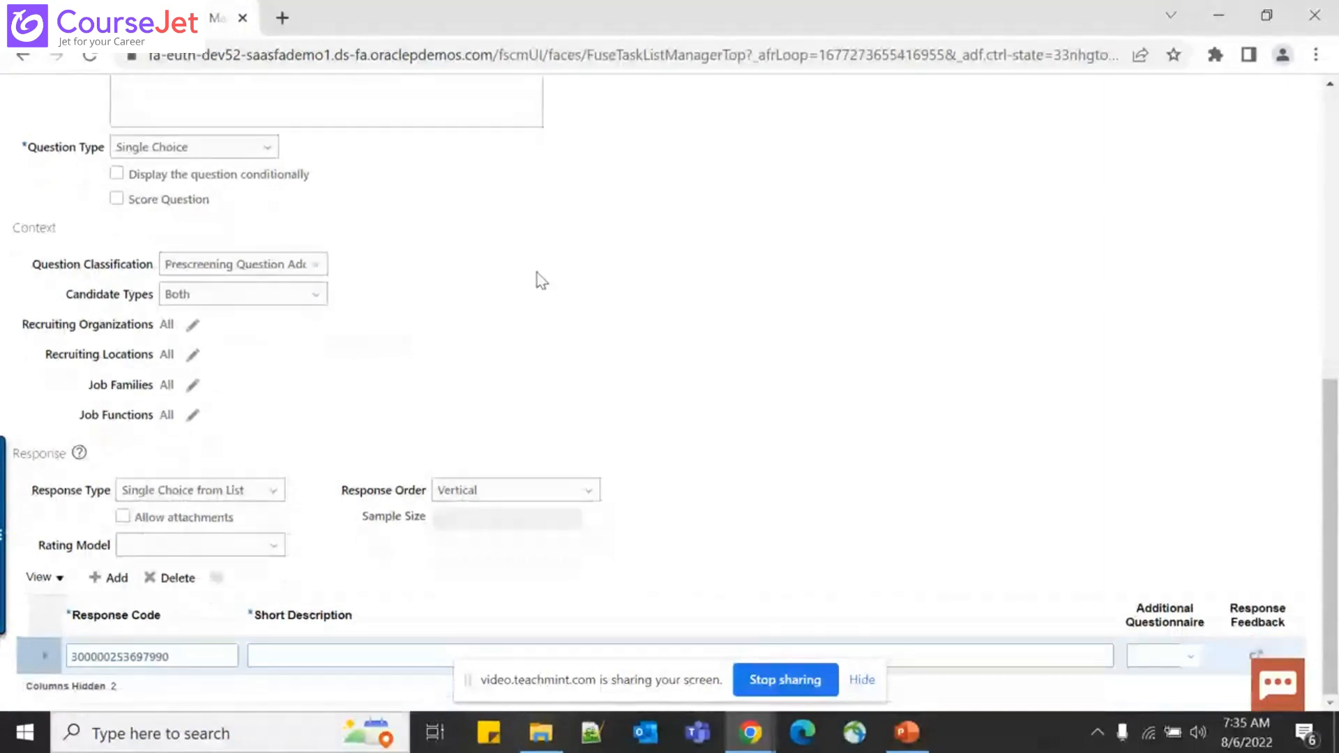
click(281, 652)
text(Y)
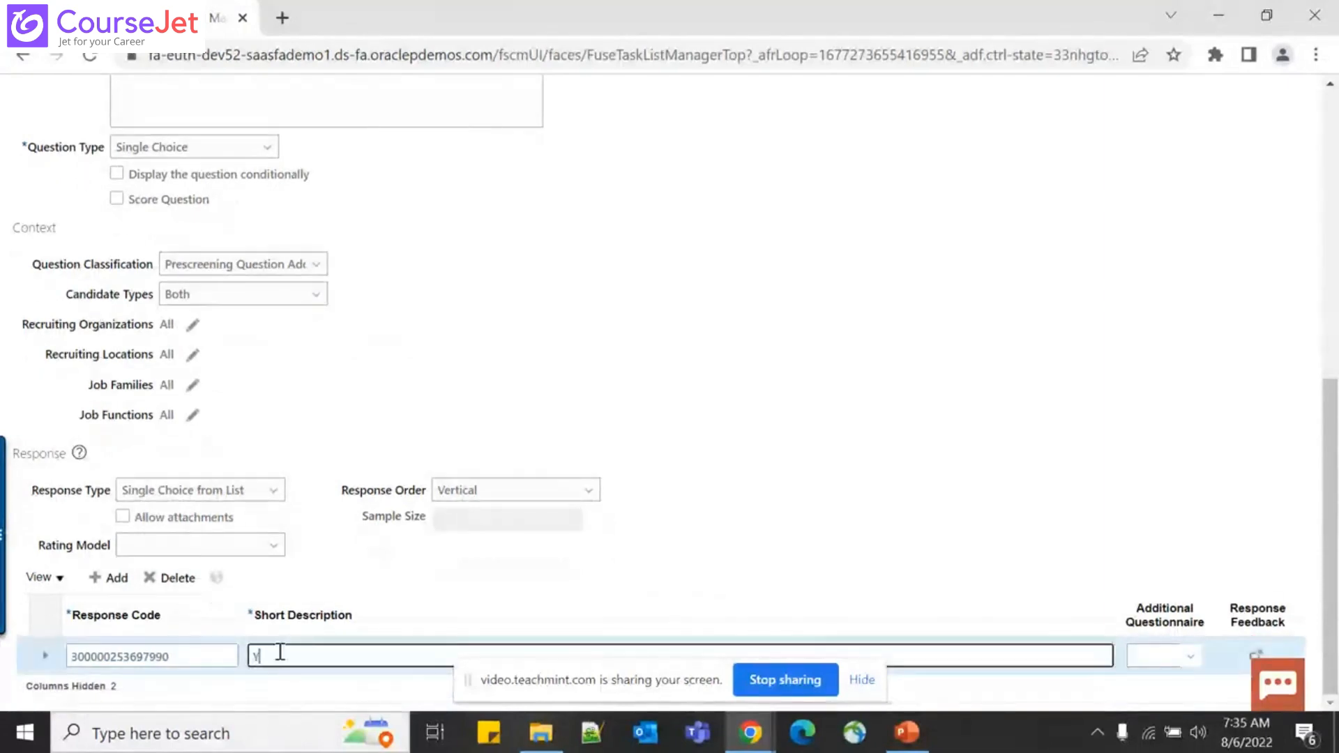
text(es)
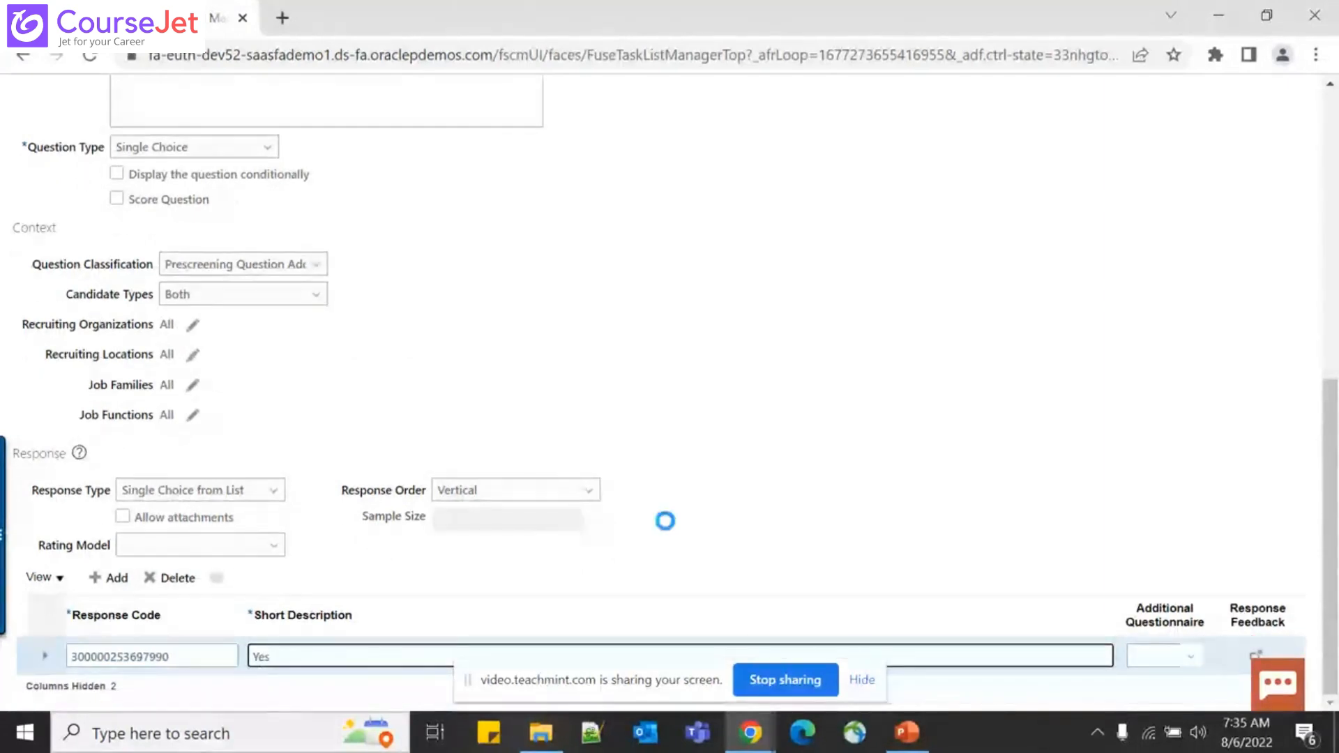
click(112, 582)
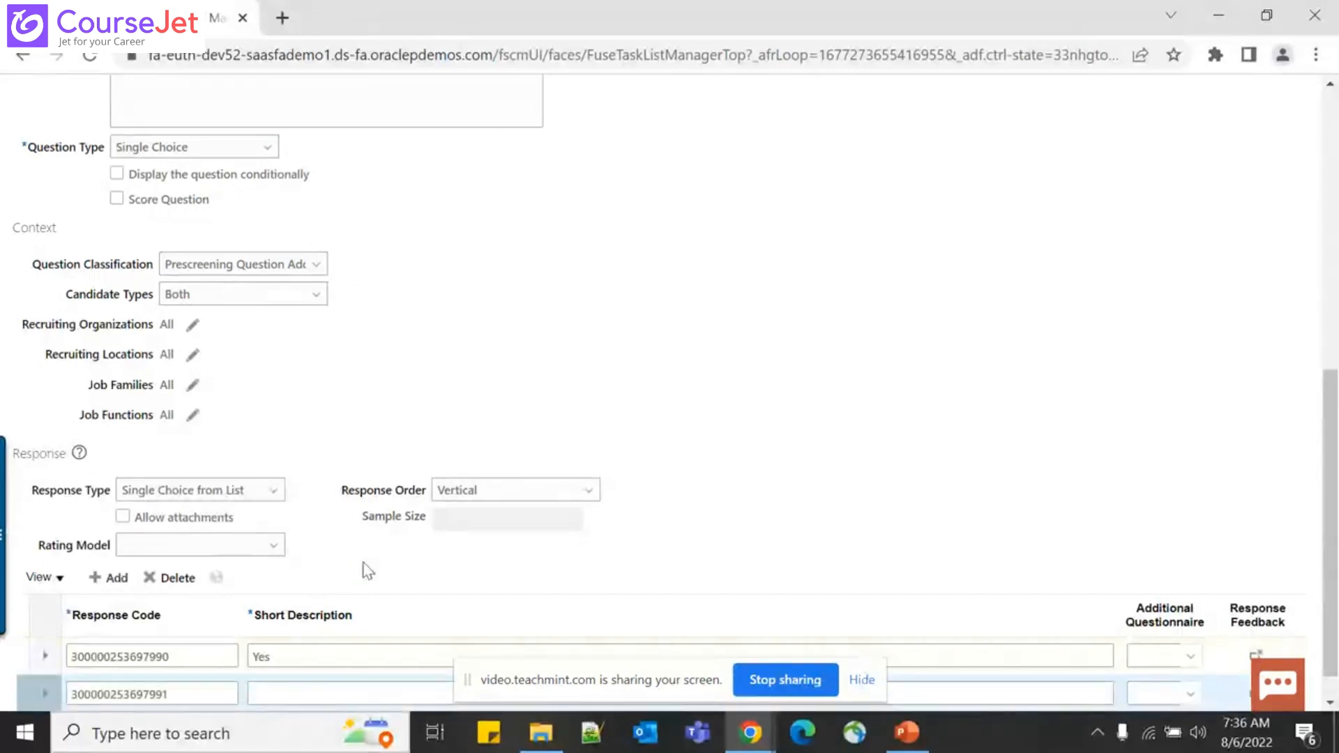
click(265, 694)
text(No)
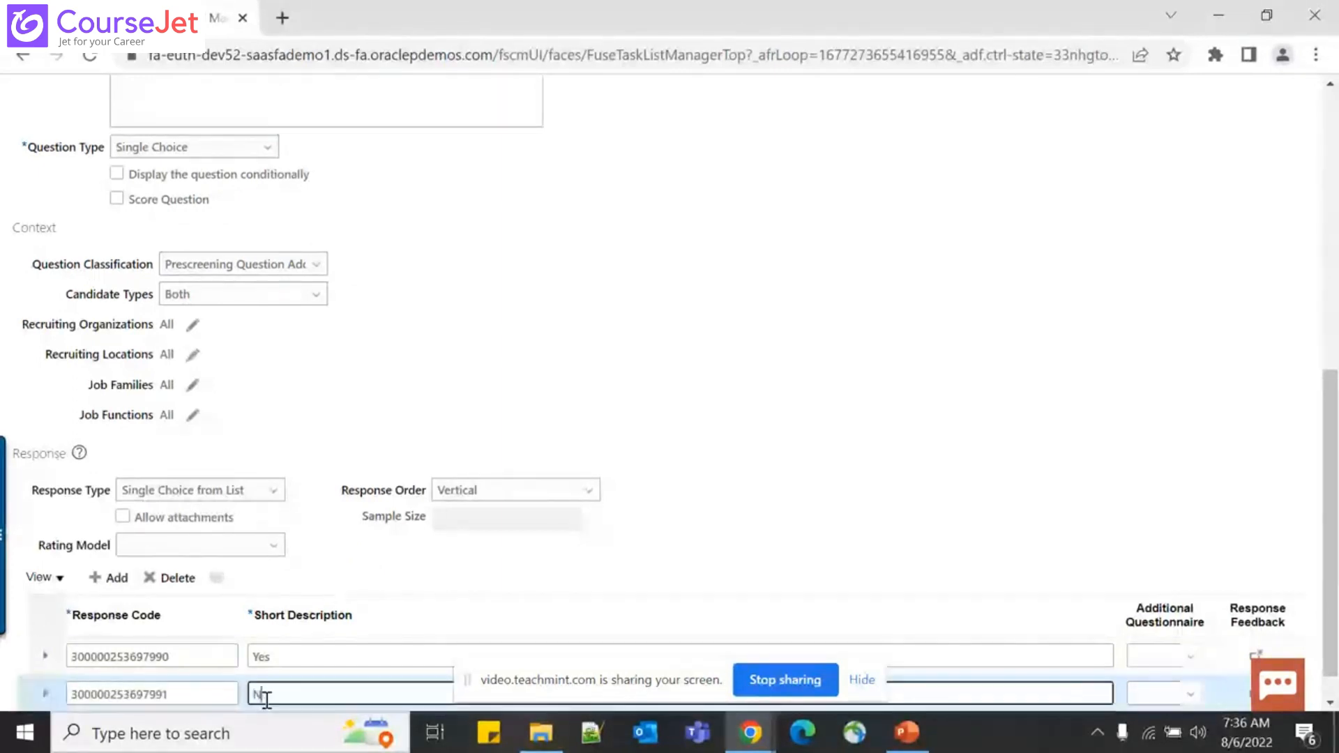
click(678, 346)
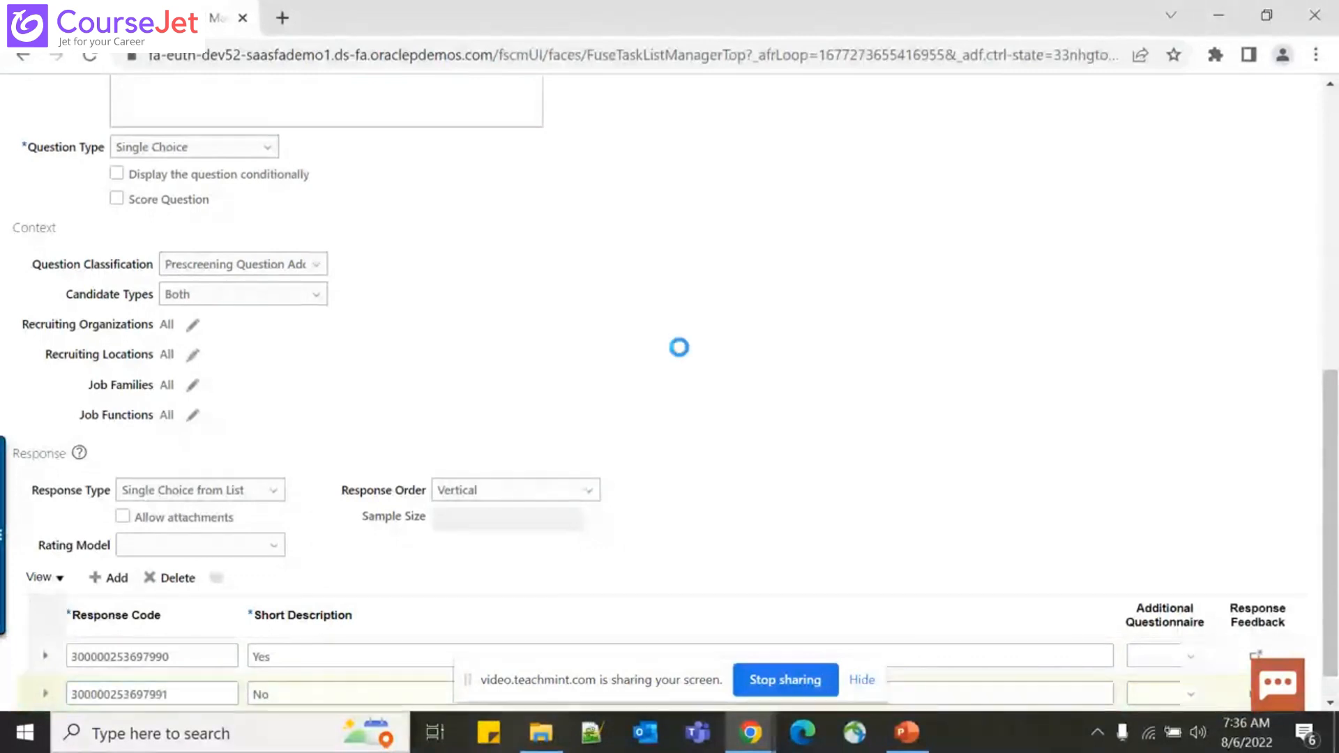
Switch the question status from Draft to Active, then Save and Close
scroll(683, 355, up, 2)
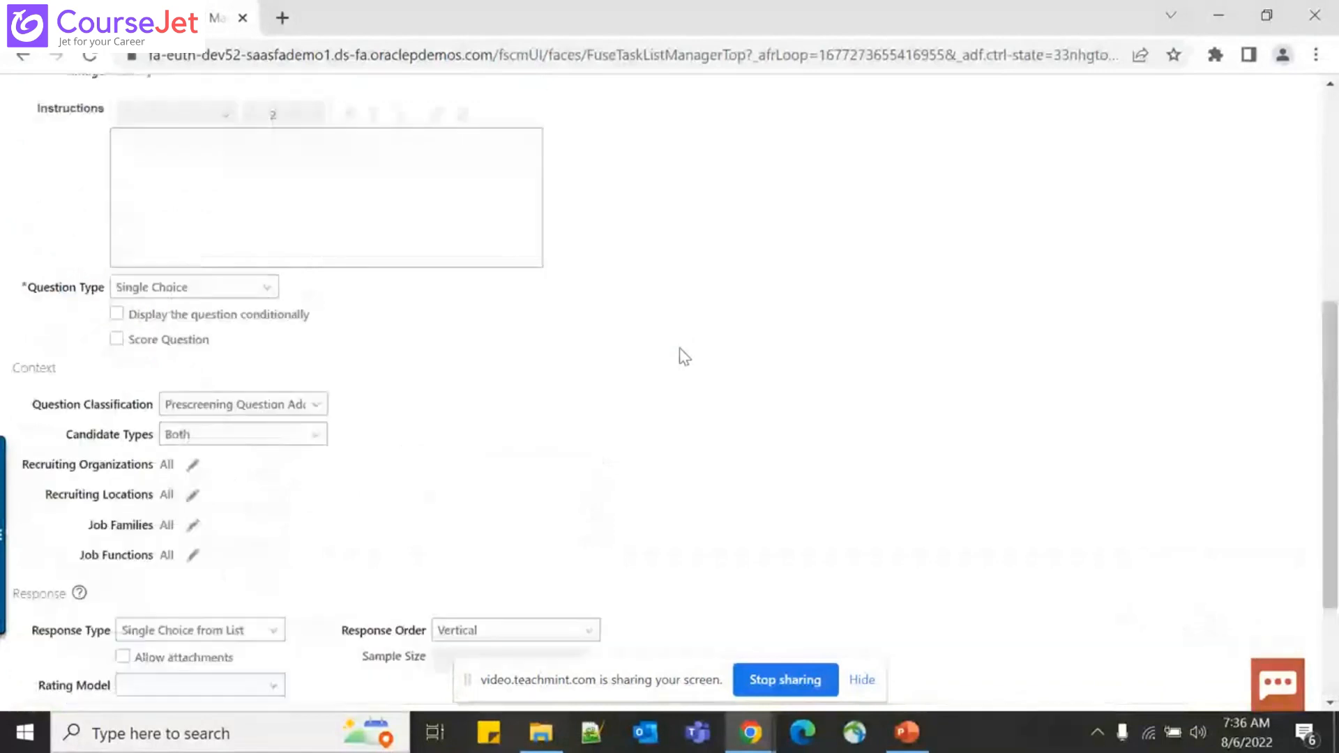
scroll(683, 355, up, 6)
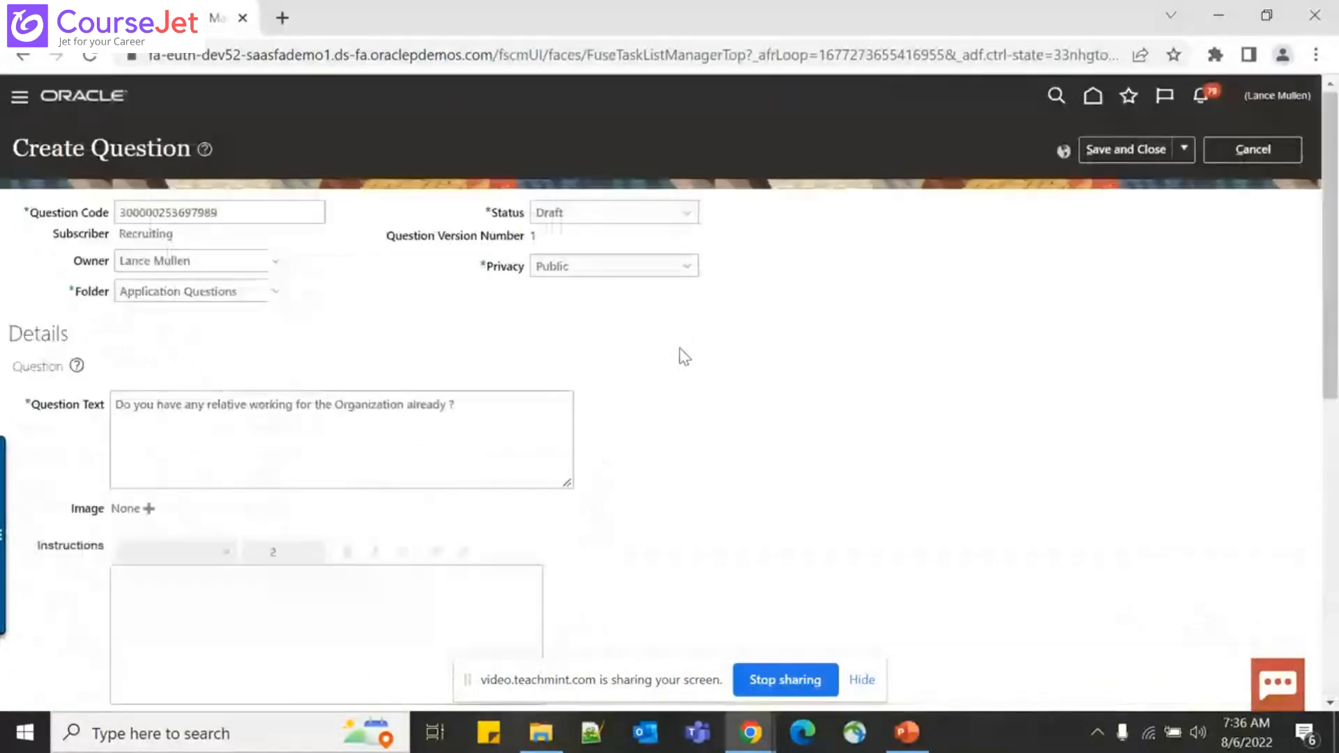
click(647, 220)
click(604, 256)
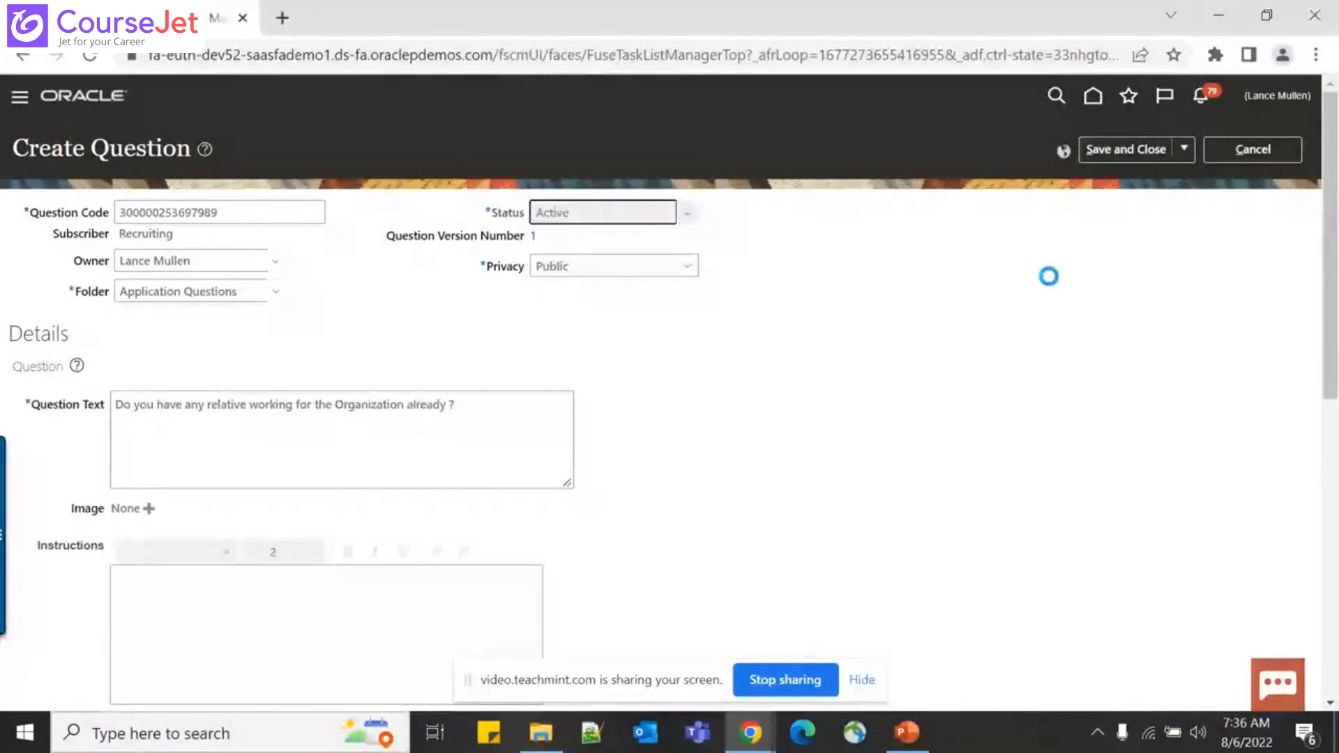
click(1109, 137)
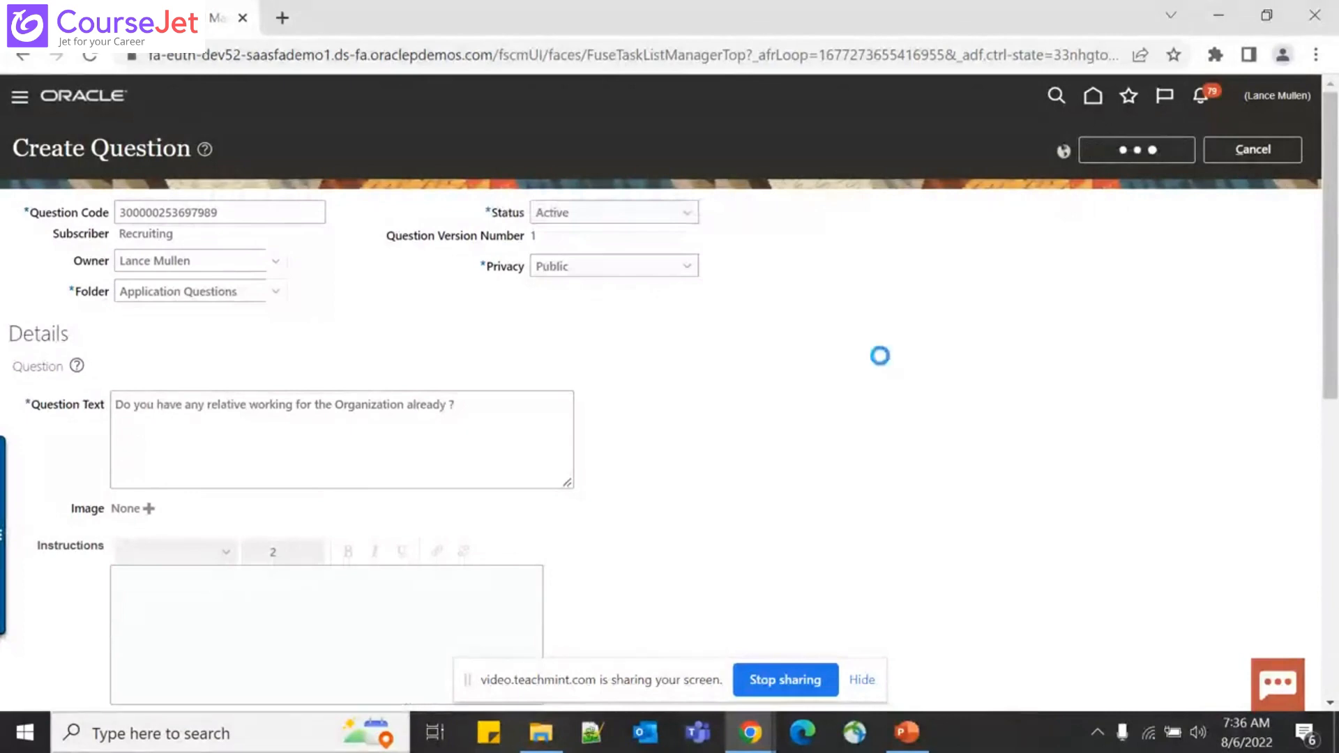
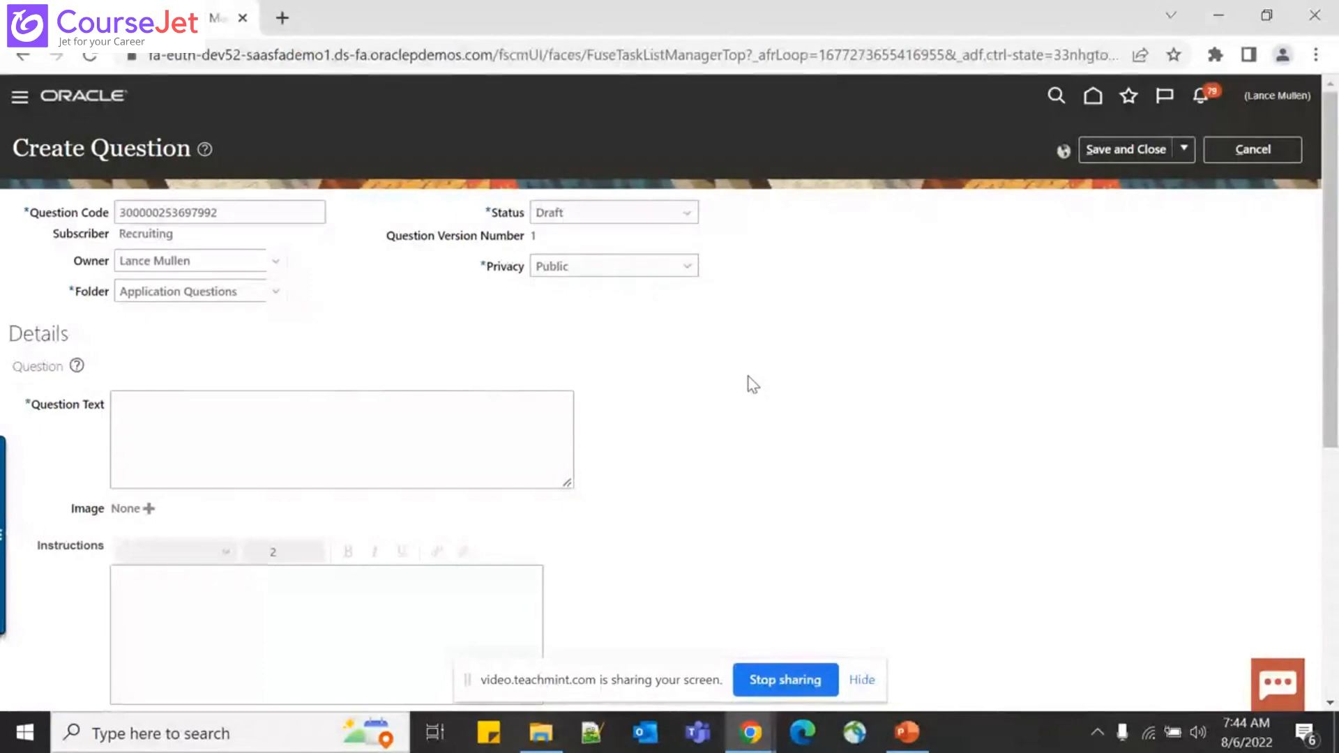
Enter 'Please specify the name & employee ID of the relative?' as the question text
click(264, 417)
text(Please specify )
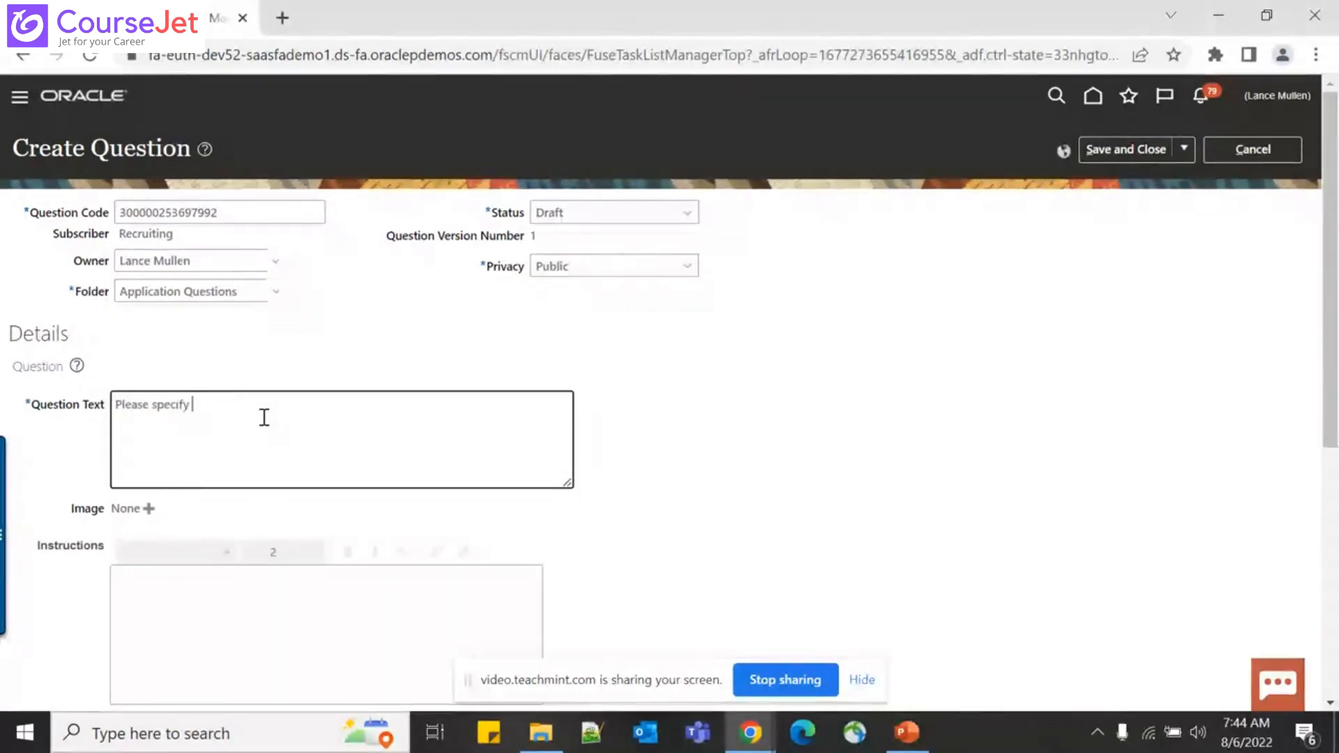
text(the name)
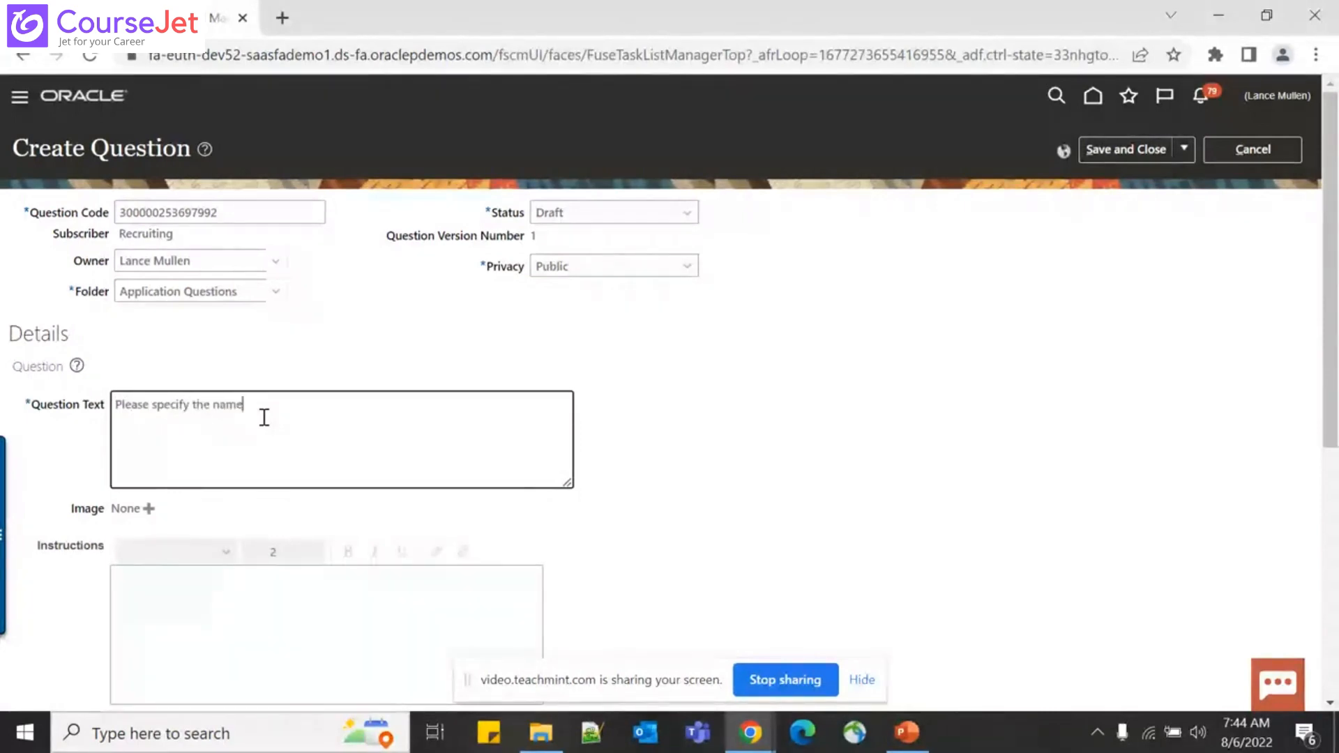
text( & employee ID)
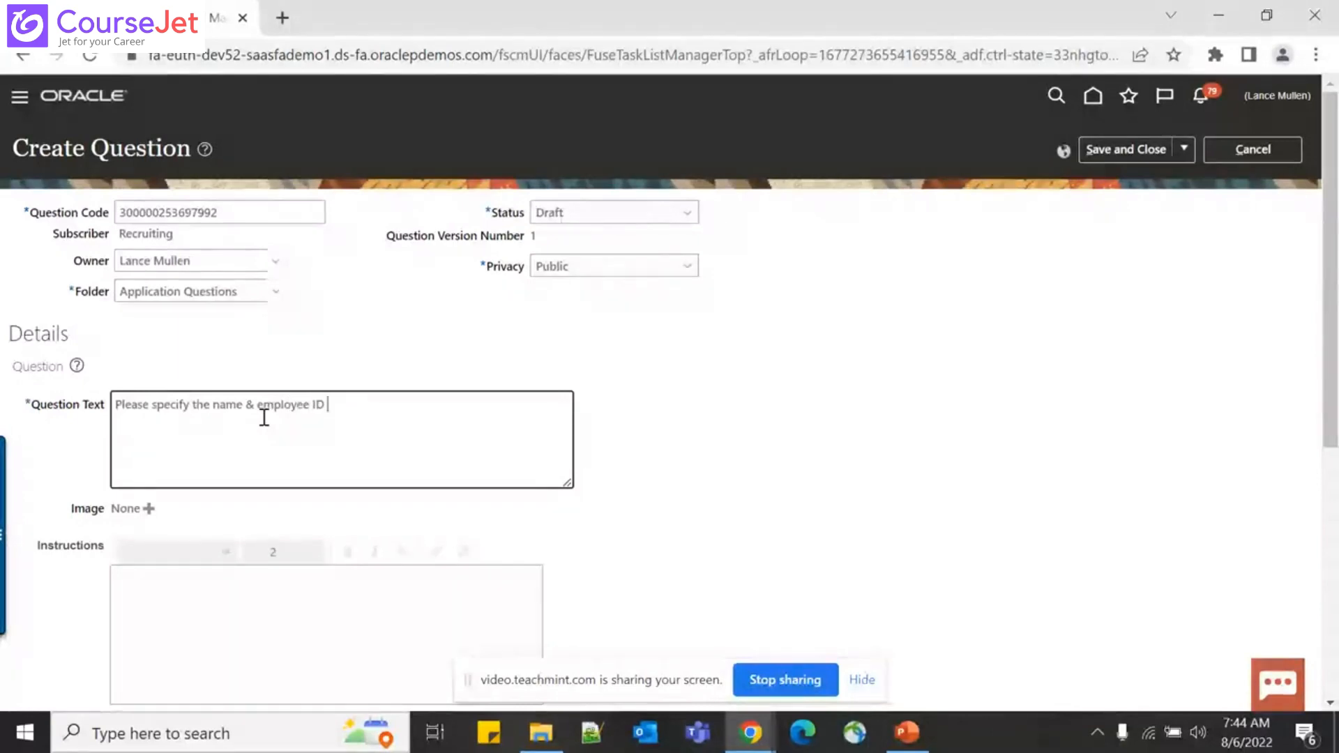
text( of th)
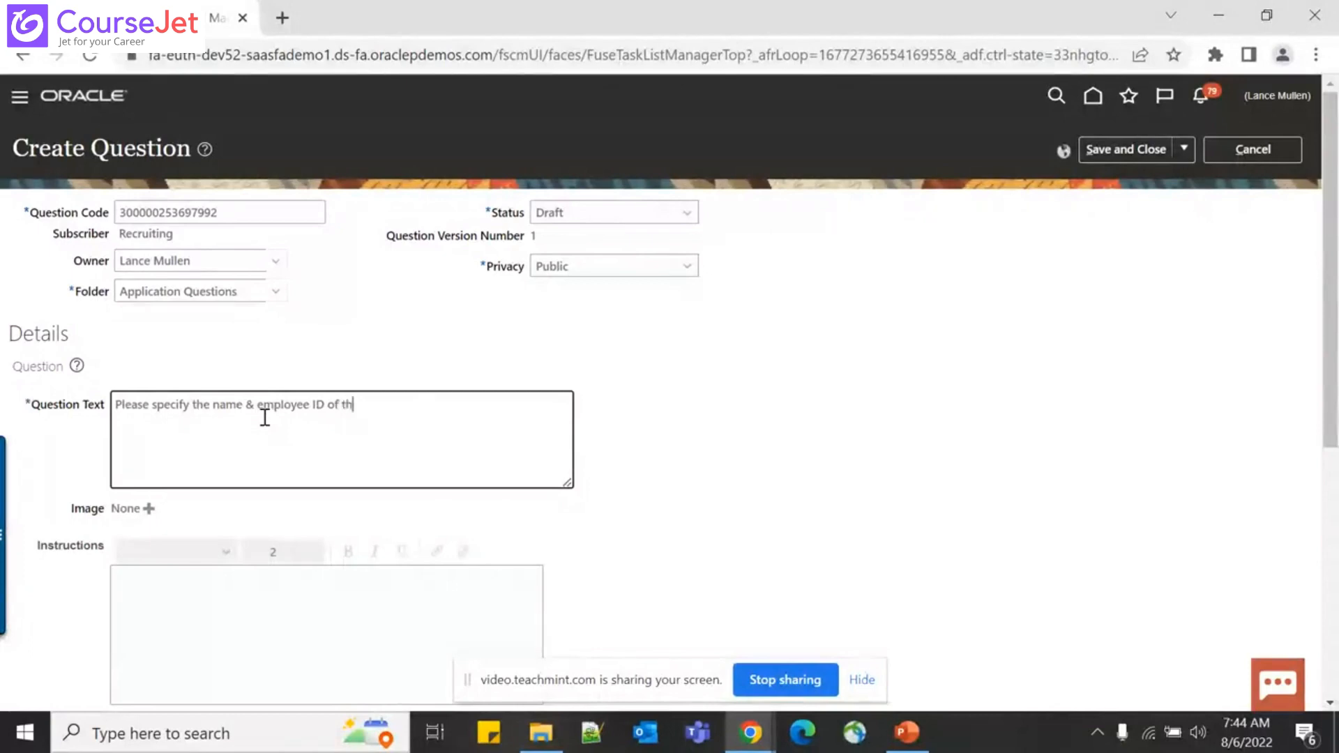
text(e relative)
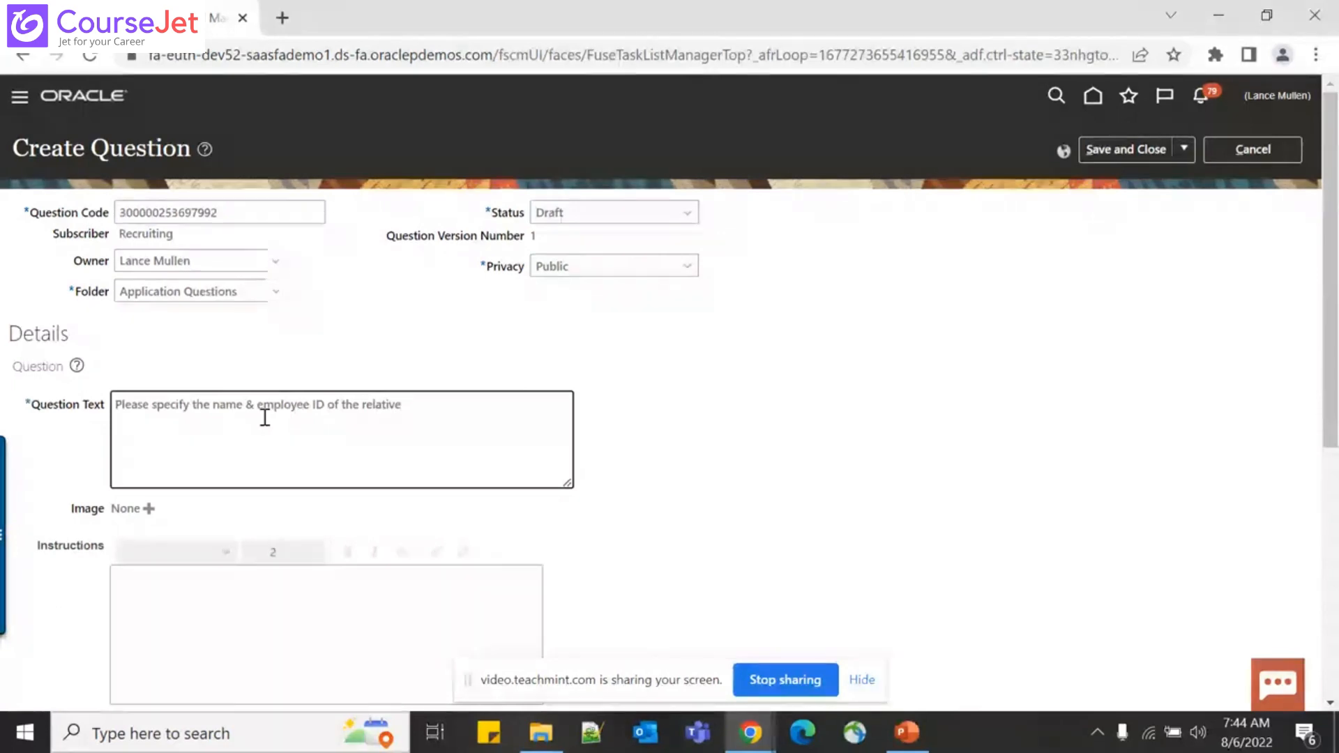
text(?)
click(755, 397)
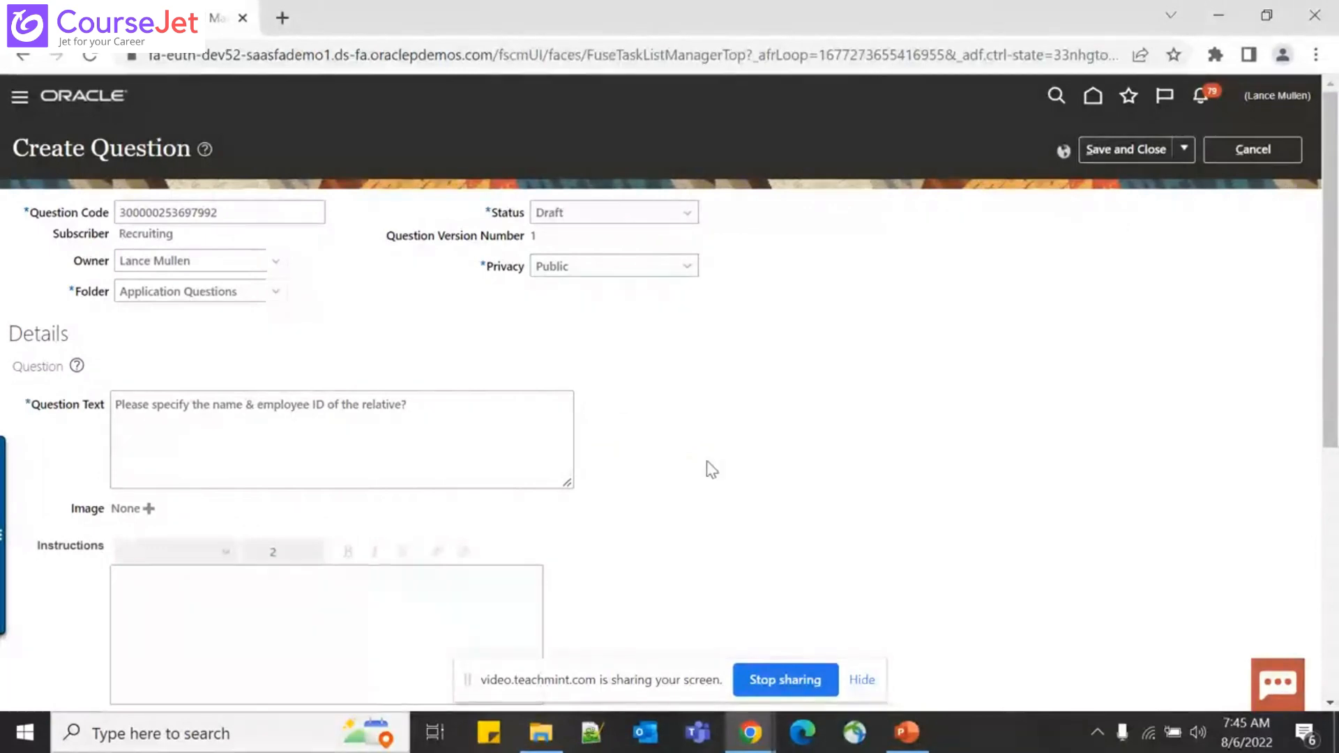
Keep Question Type as Text, tick 'Display the question conditionally', and search for a controlling question
scroll(711, 468, down, 5)
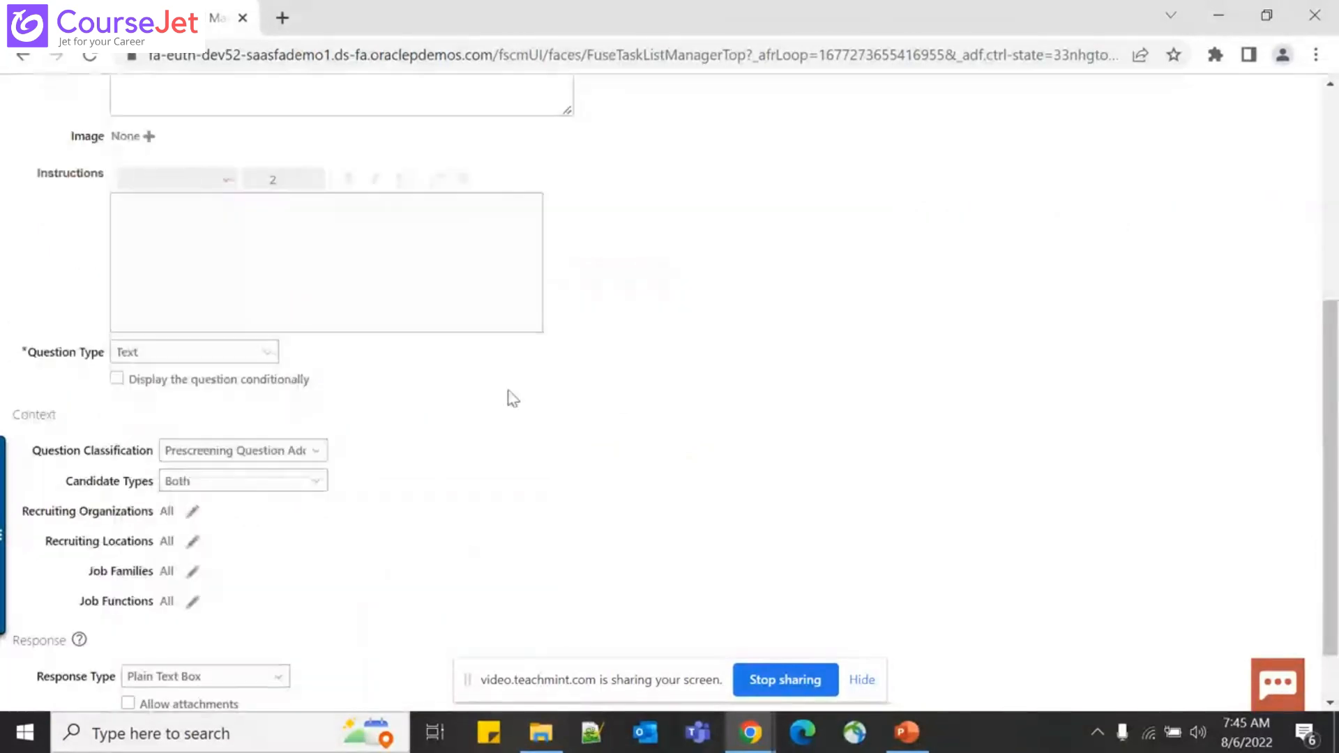
click(244, 354)
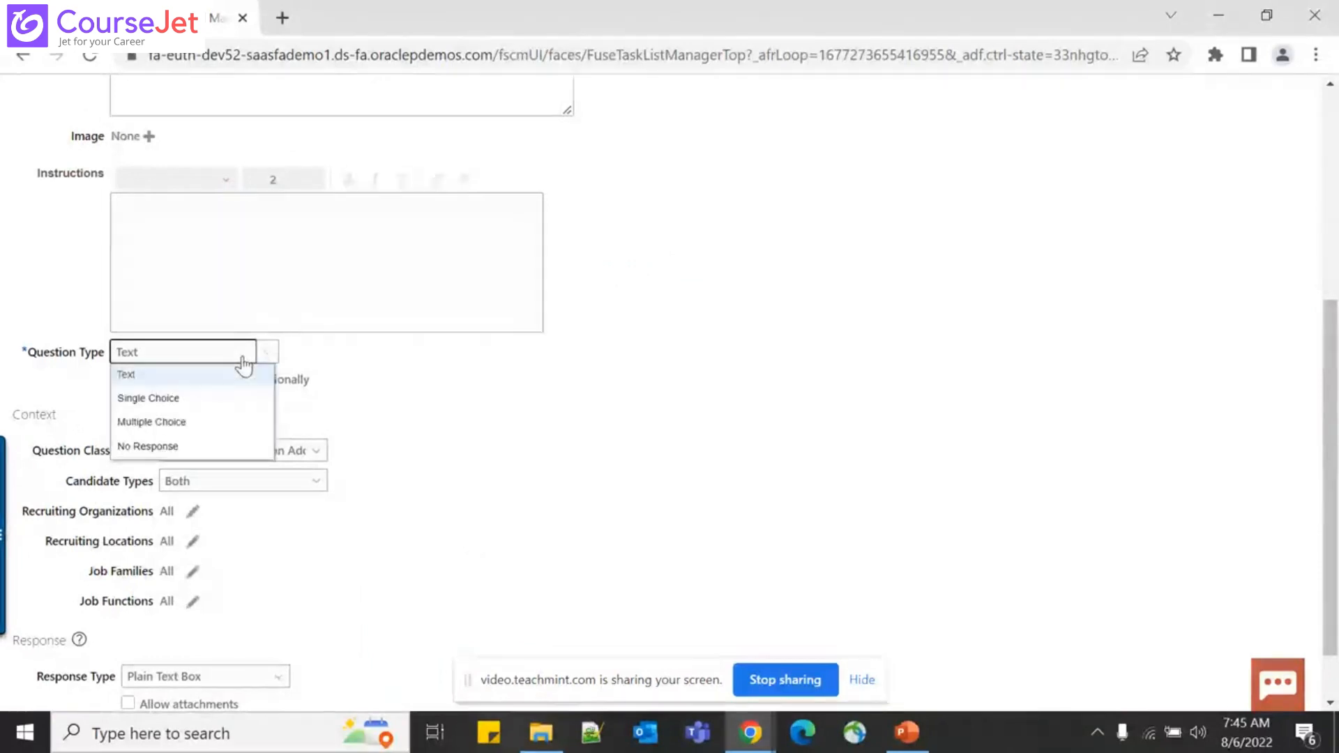
click(444, 400)
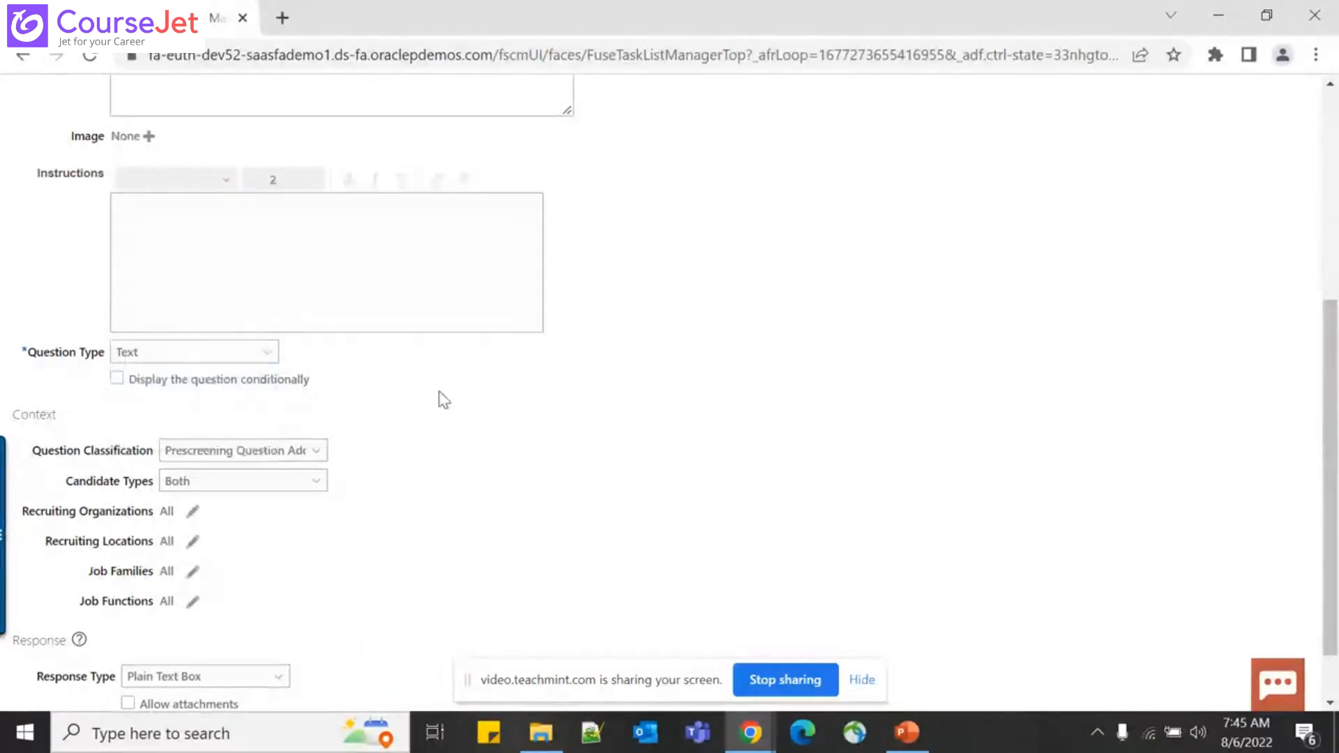
click(117, 381)
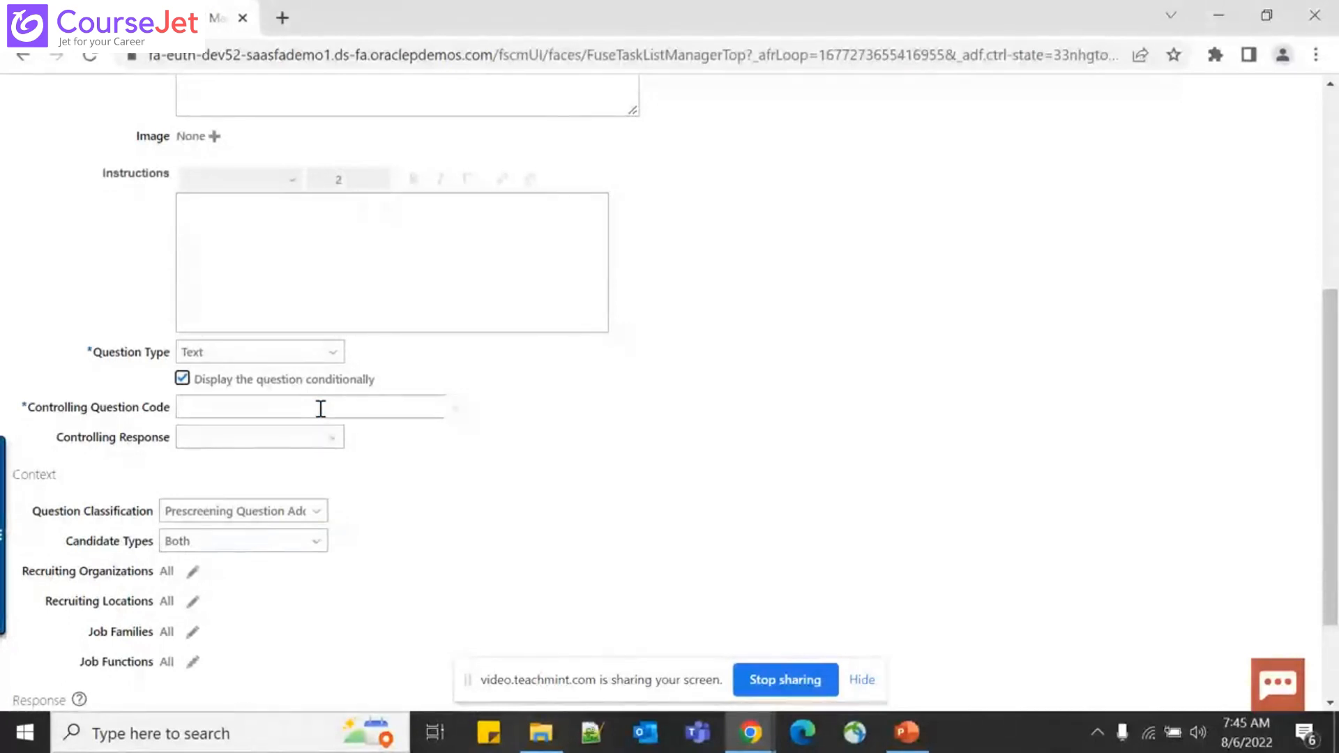
click(460, 410)
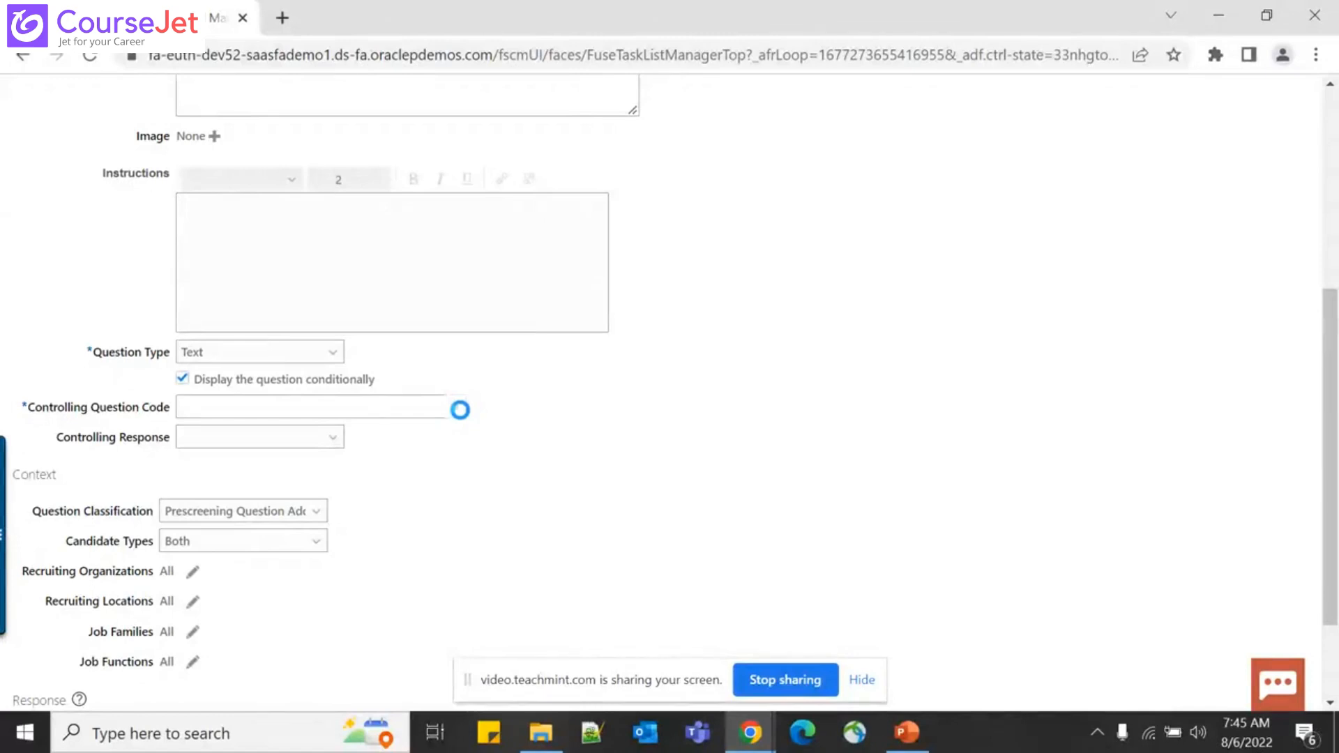
click(186, 437)
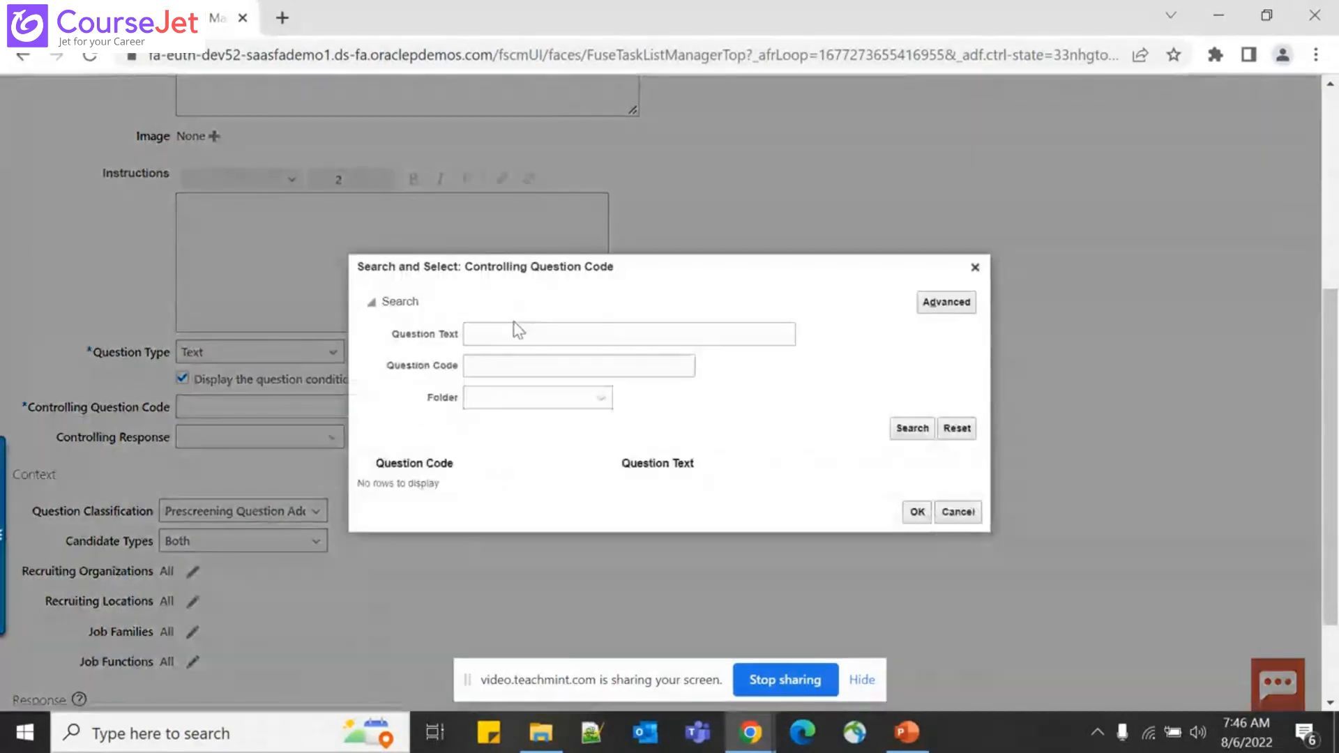
Search questions for %relative% and select the relative-working-for-the-Organization question as controller
click(515, 329)
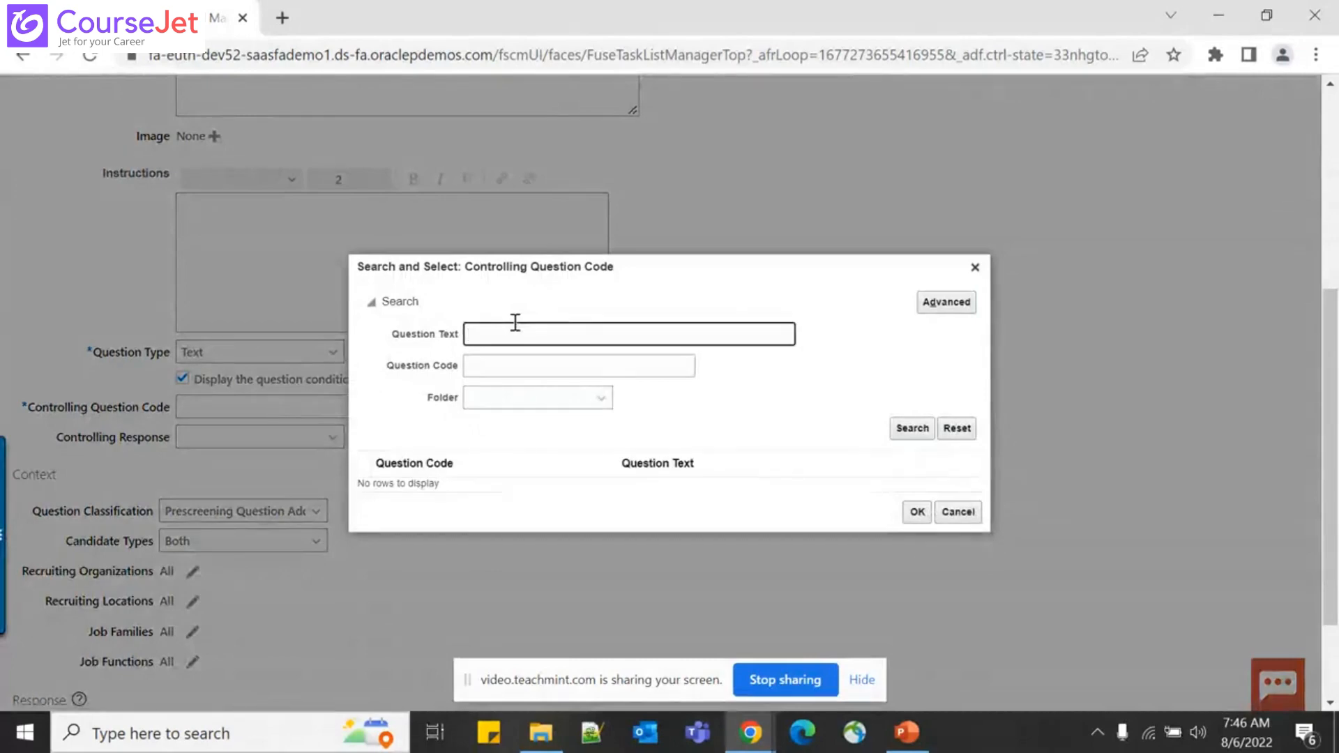
text(re)
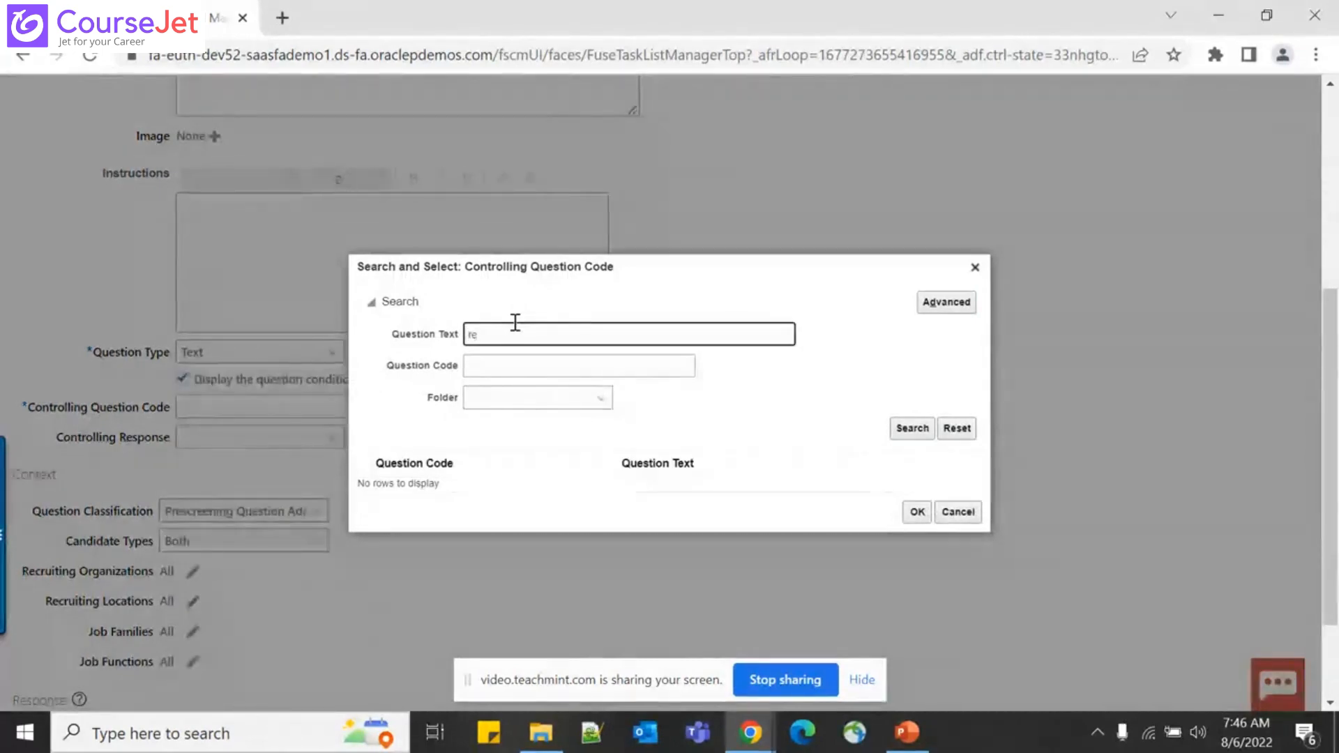
text(lativ)
text(e)
text(%)
key(BackSpace)
text(%)
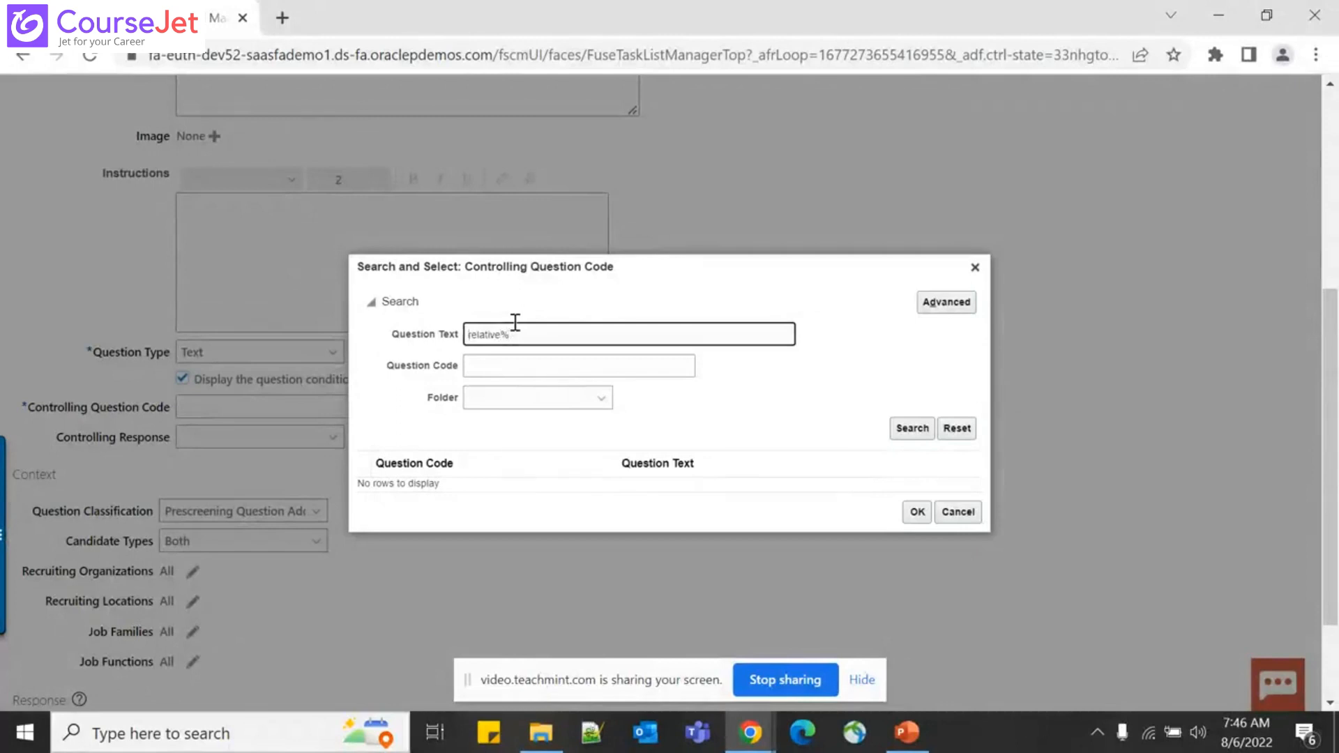
key(Home)
text(%)
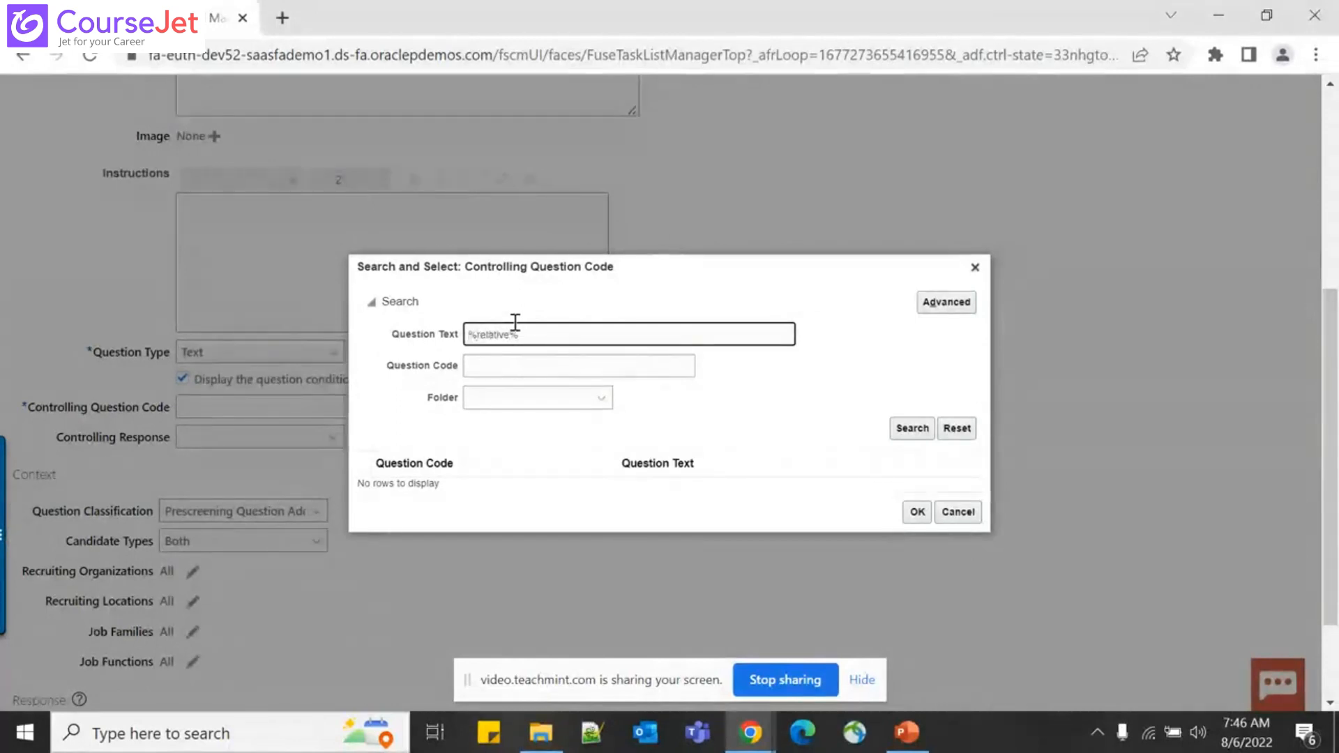
click(917, 433)
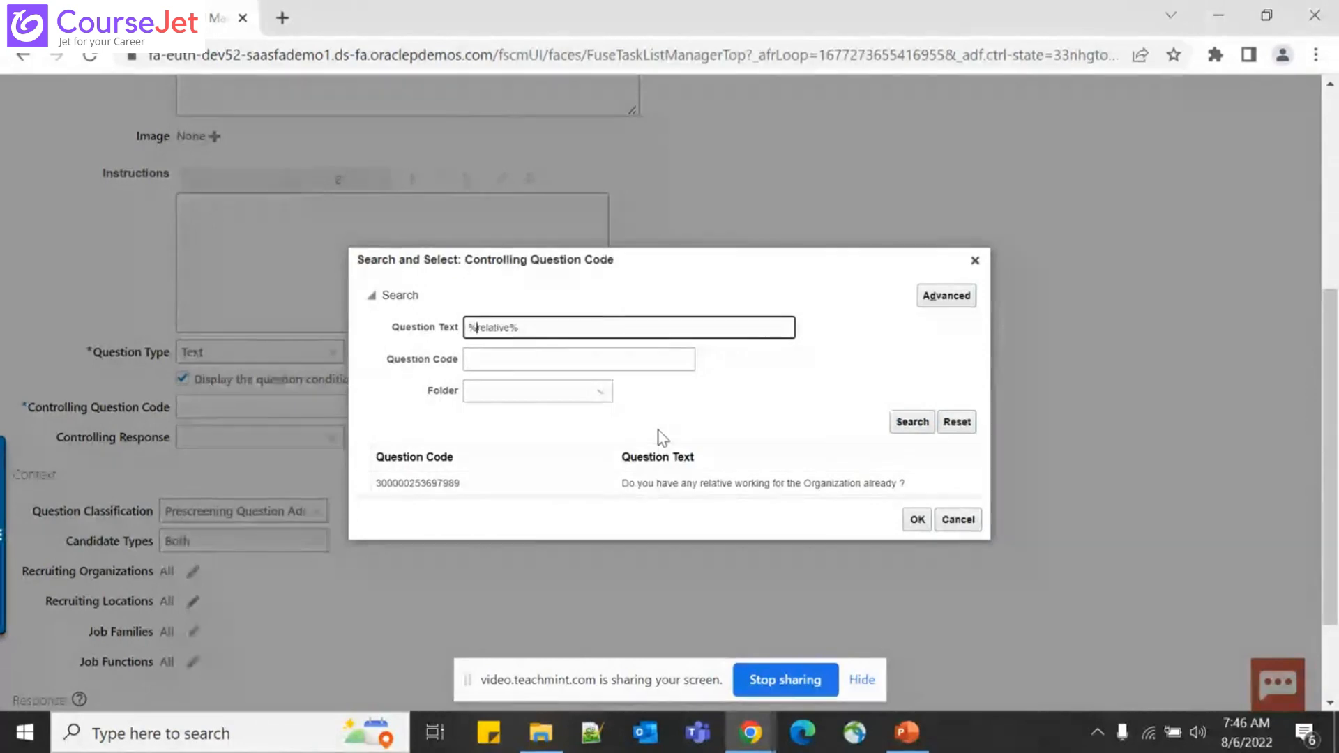
click(730, 492)
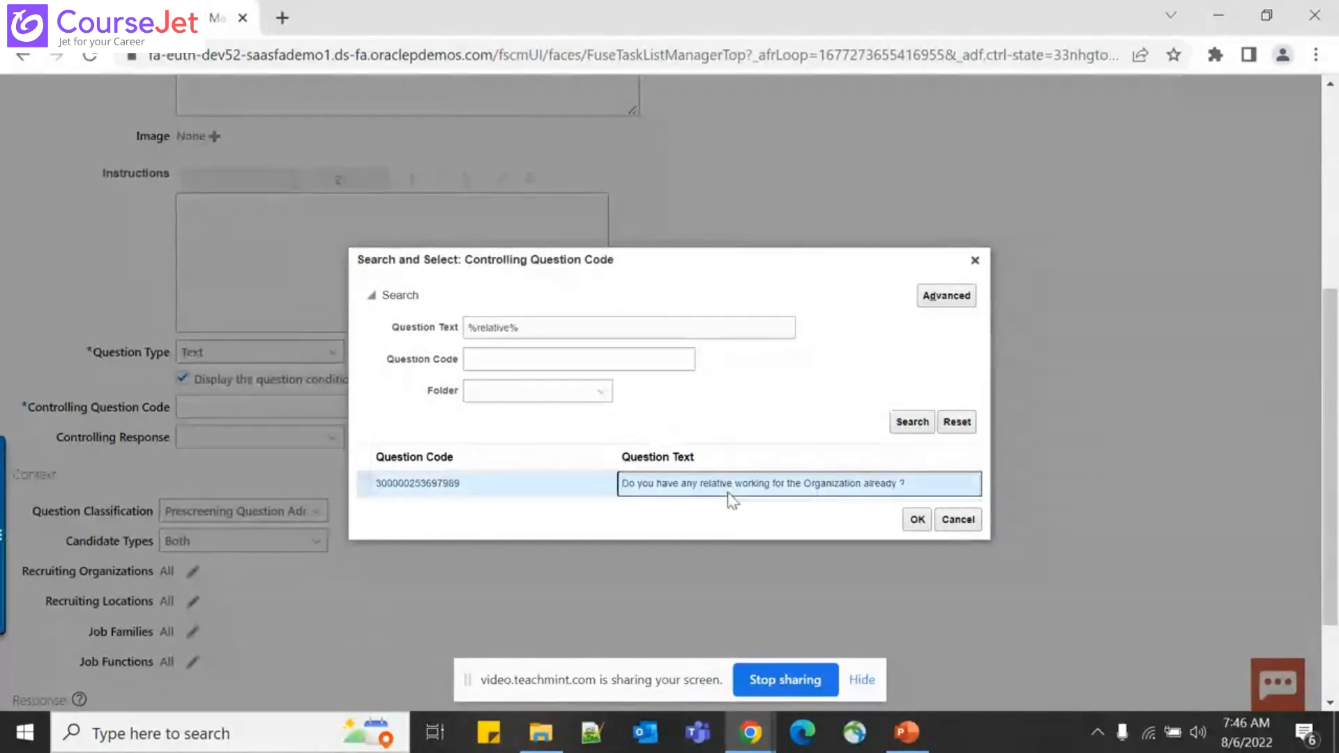
click(917, 520)
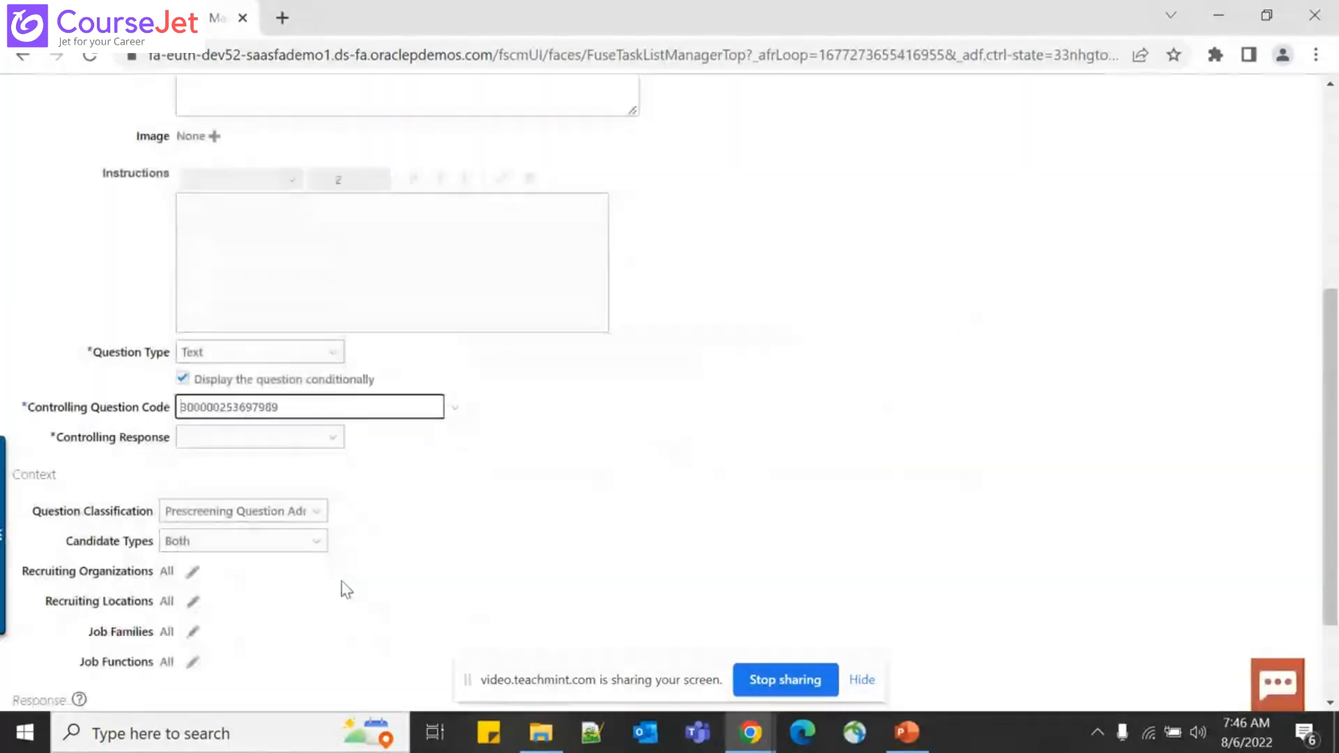
Set the controlling response to Yes
click(335, 439)
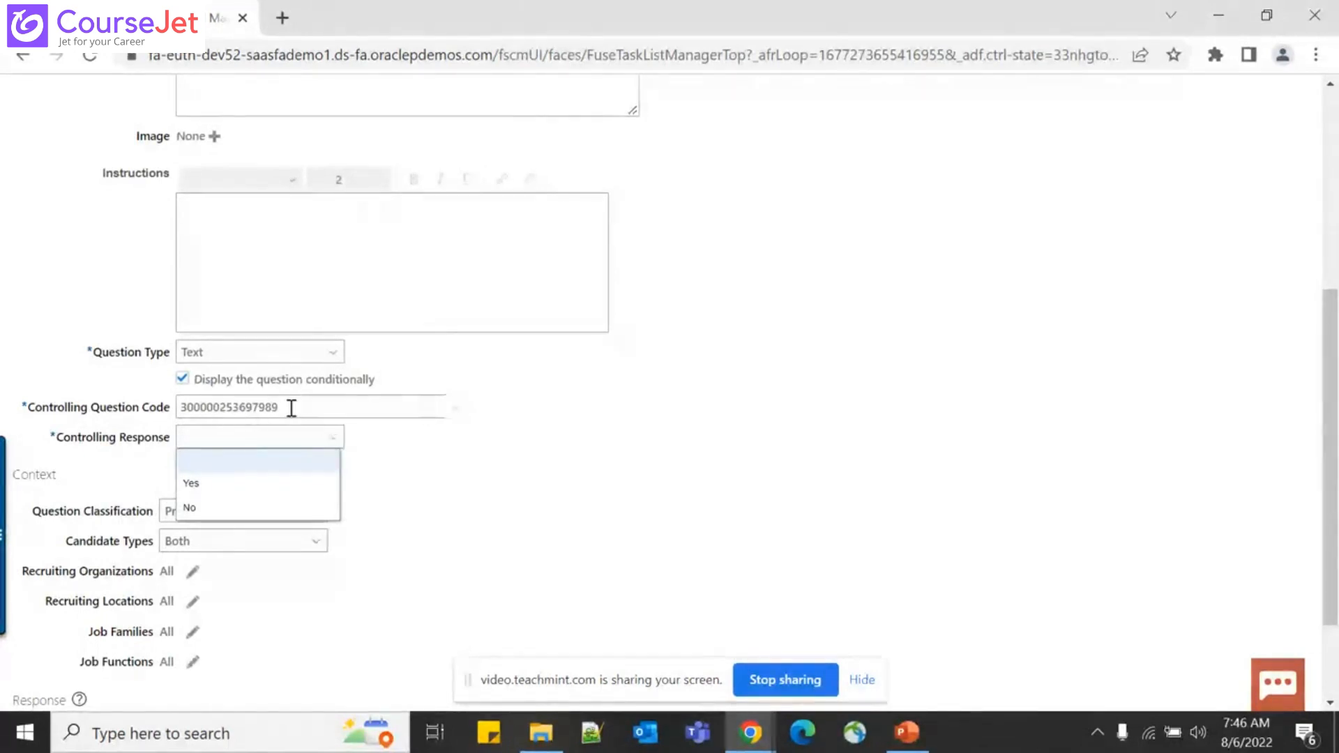
click(335, 400)
click(578, 446)
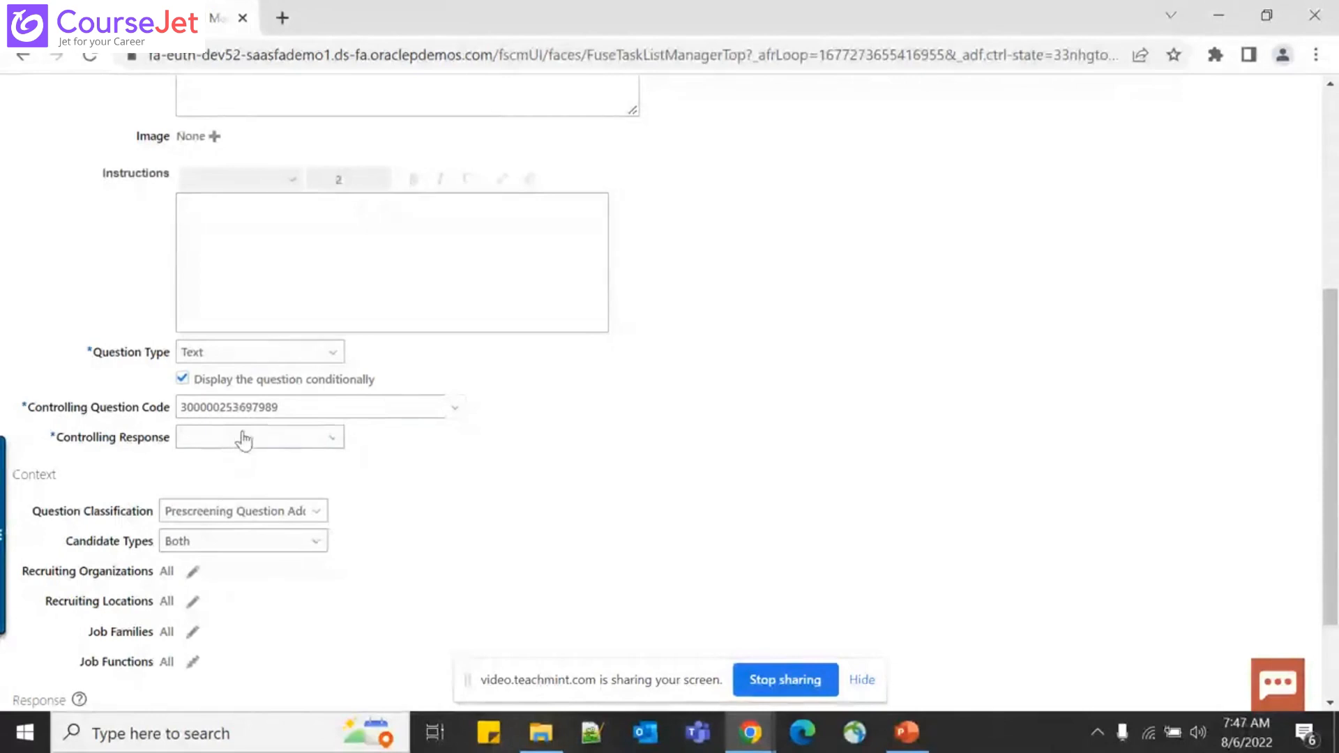
click(281, 442)
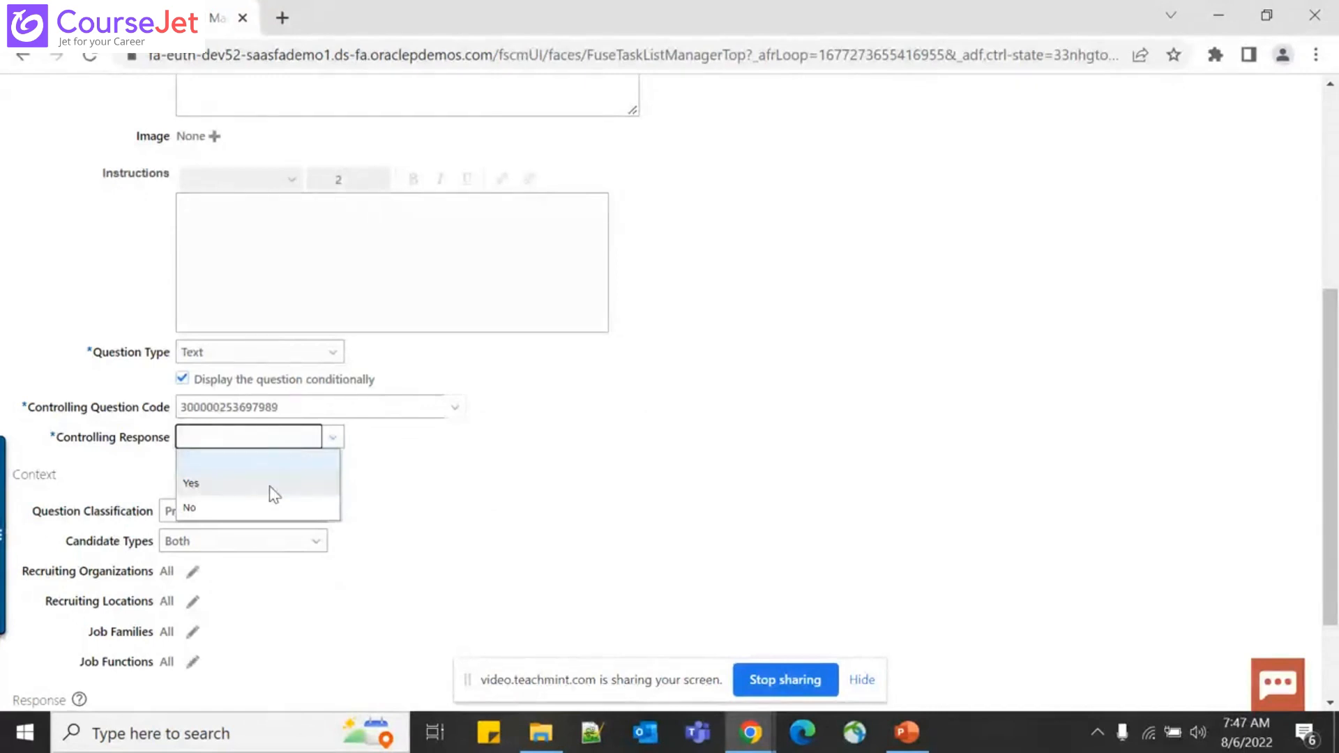
click(211, 488)
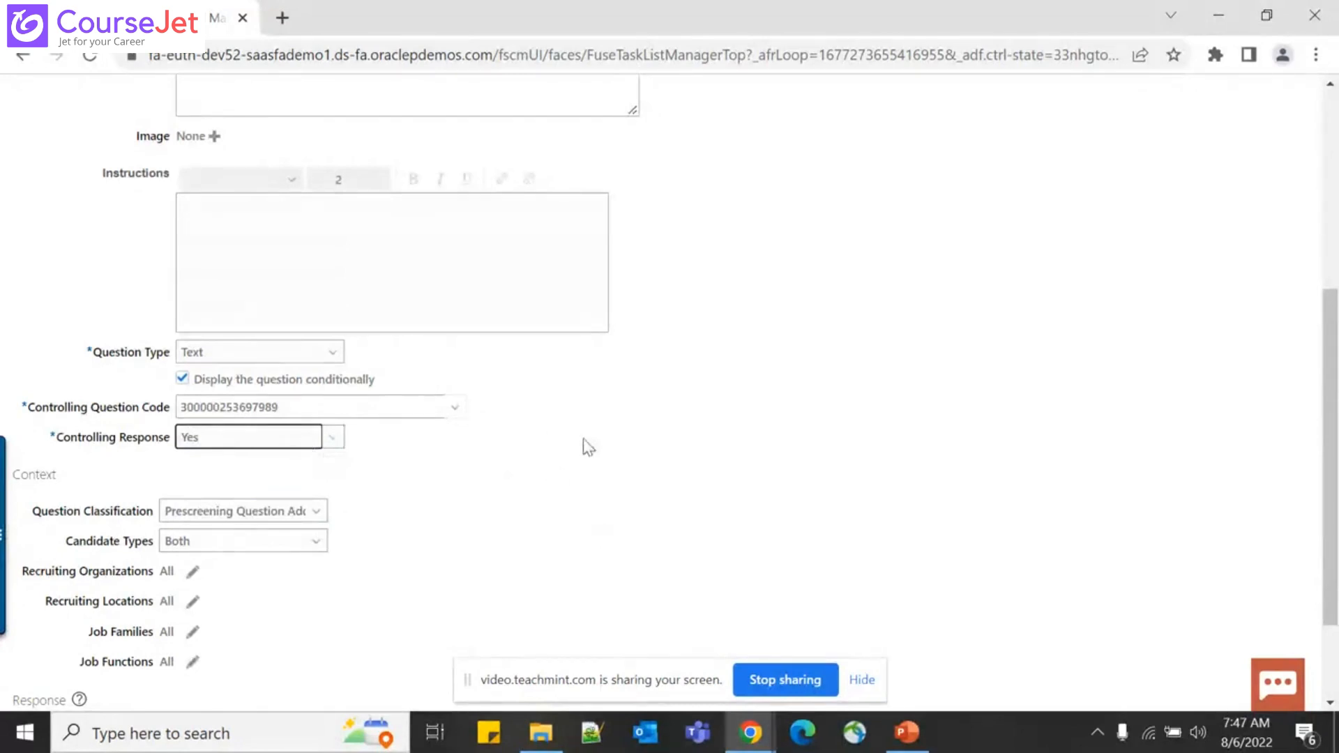
Set Question Classification to Prescreening Question Added Automatically
scroll(540, 510, down, 2)
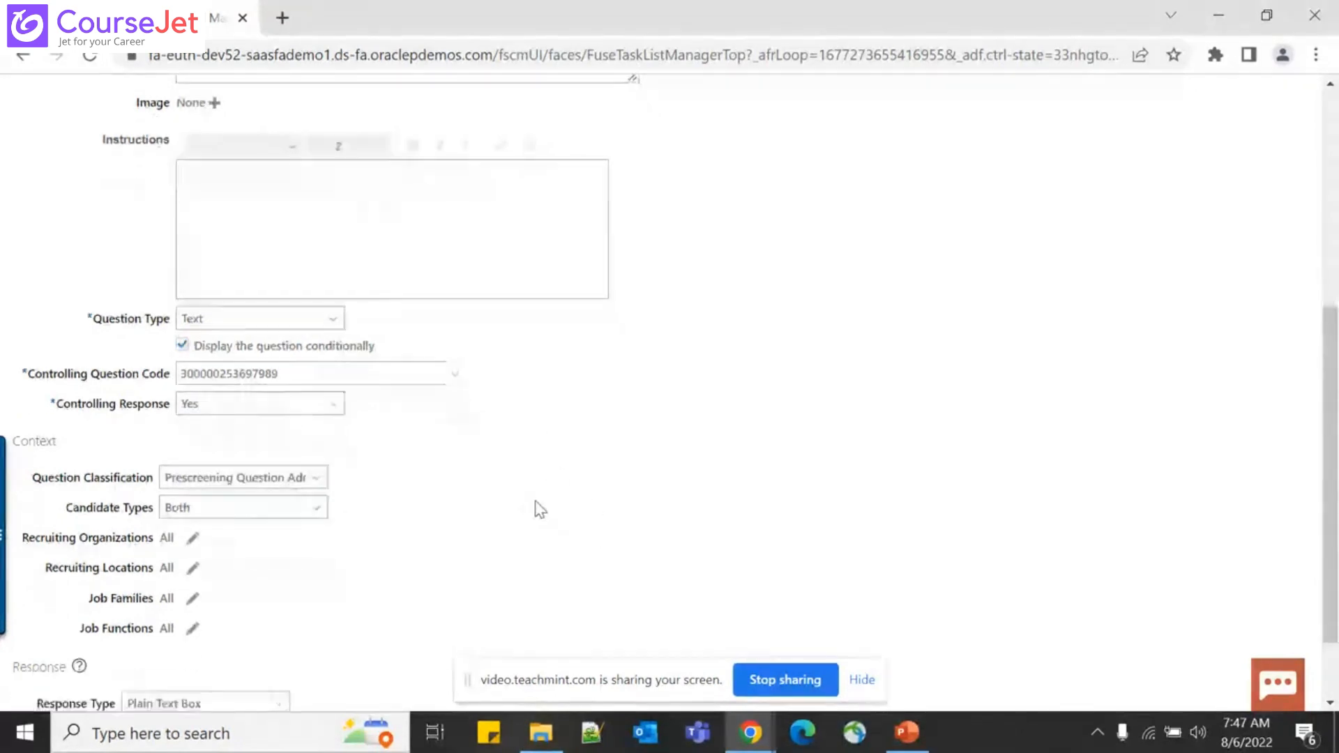
click(291, 392)
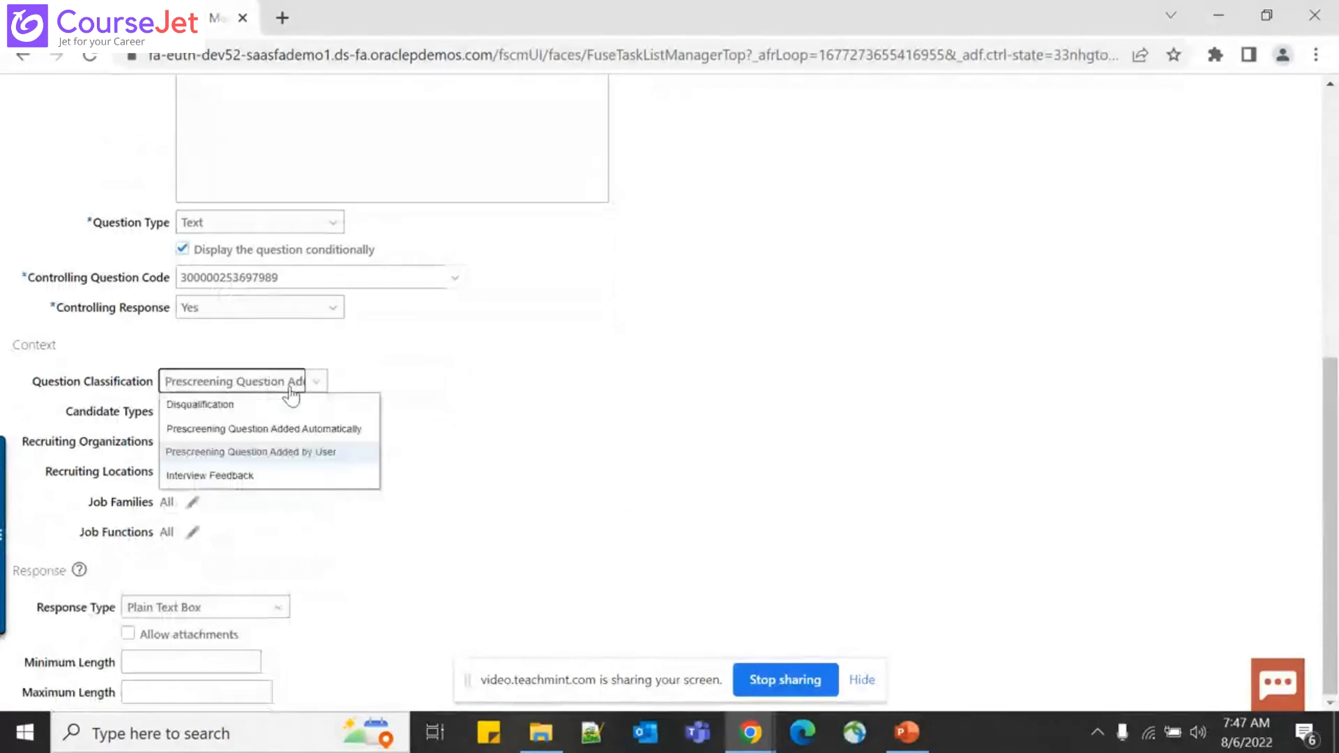
click(359, 428)
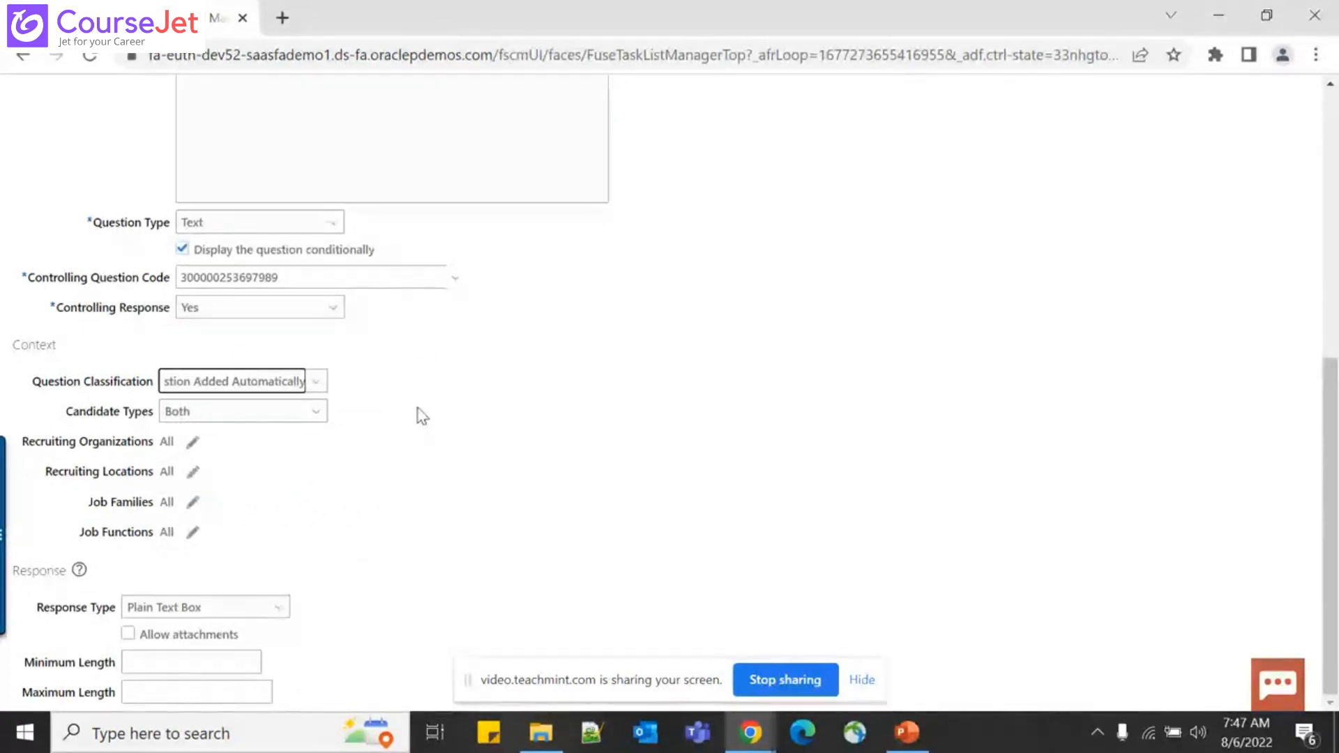
scroll(523, 397, up, 3)
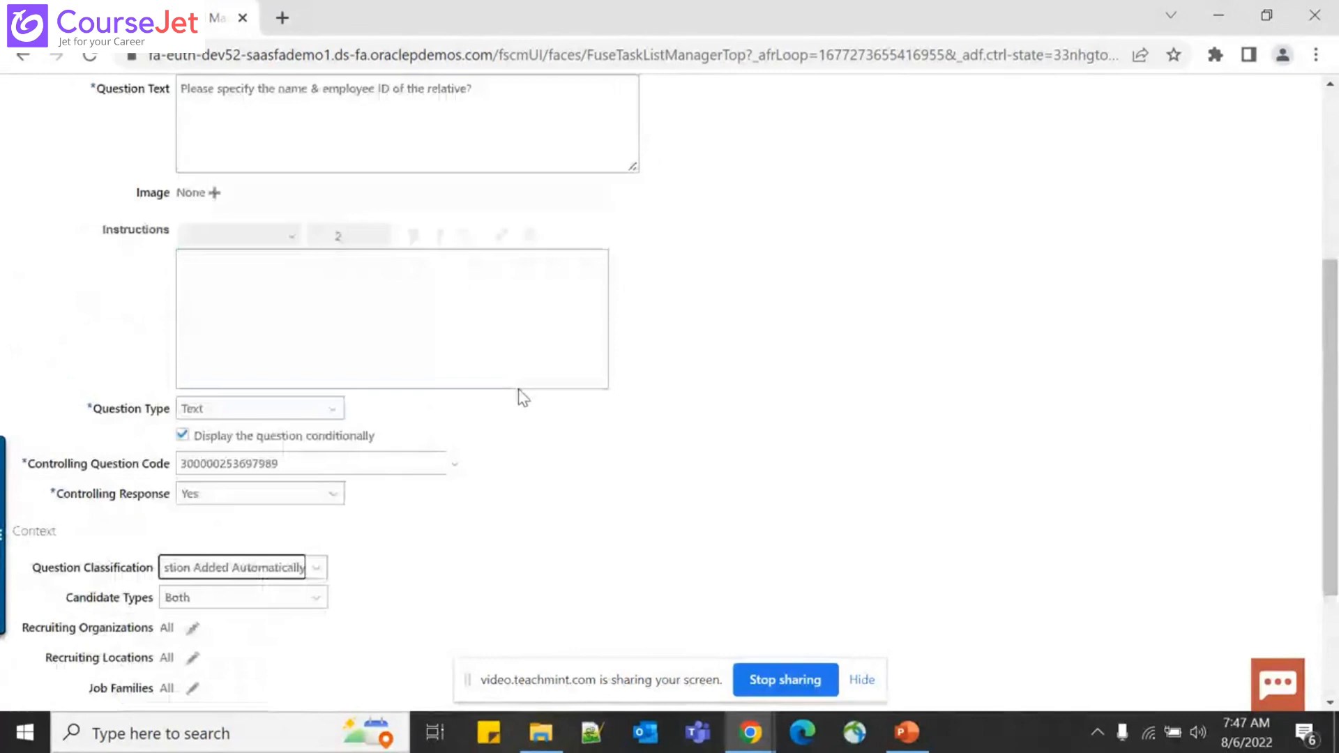
scroll(522, 398, down, 3)
Change the relative-details question's status to Active, then Save and Close
scroll(523, 398, up, 8)
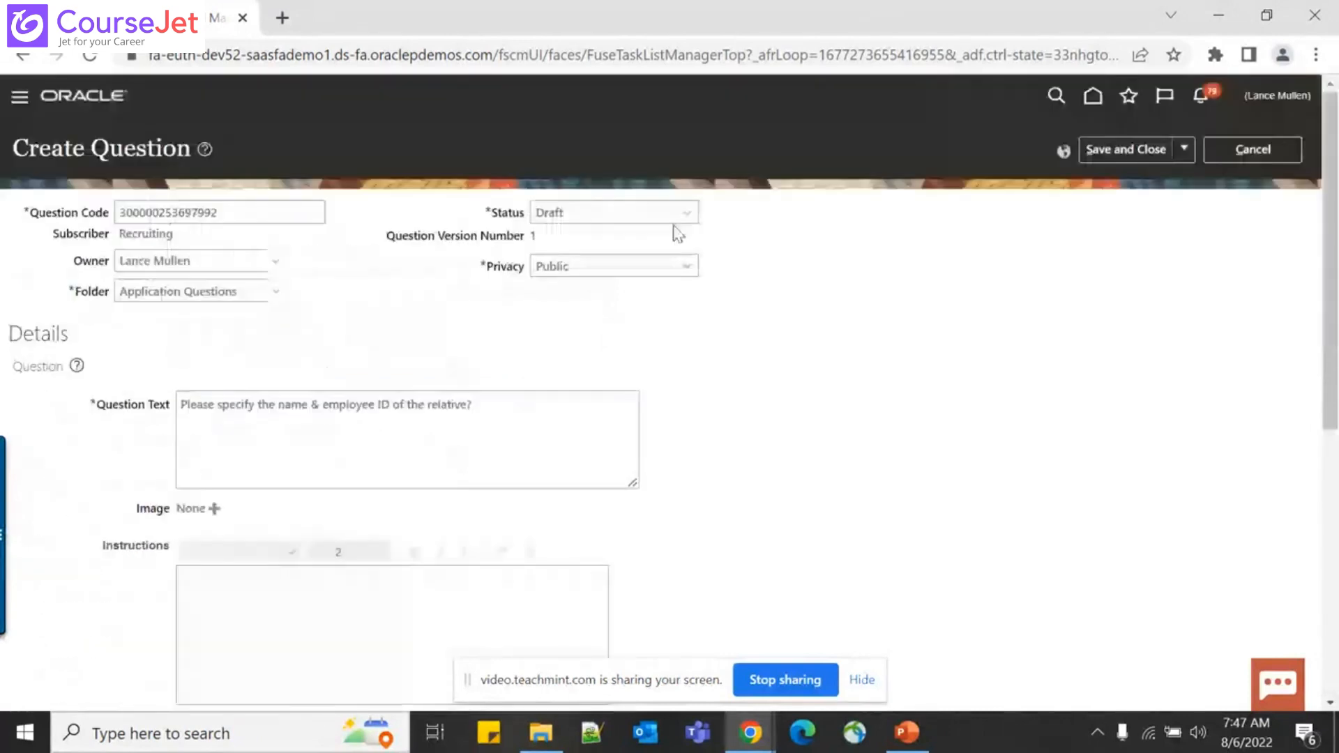
click(624, 214)
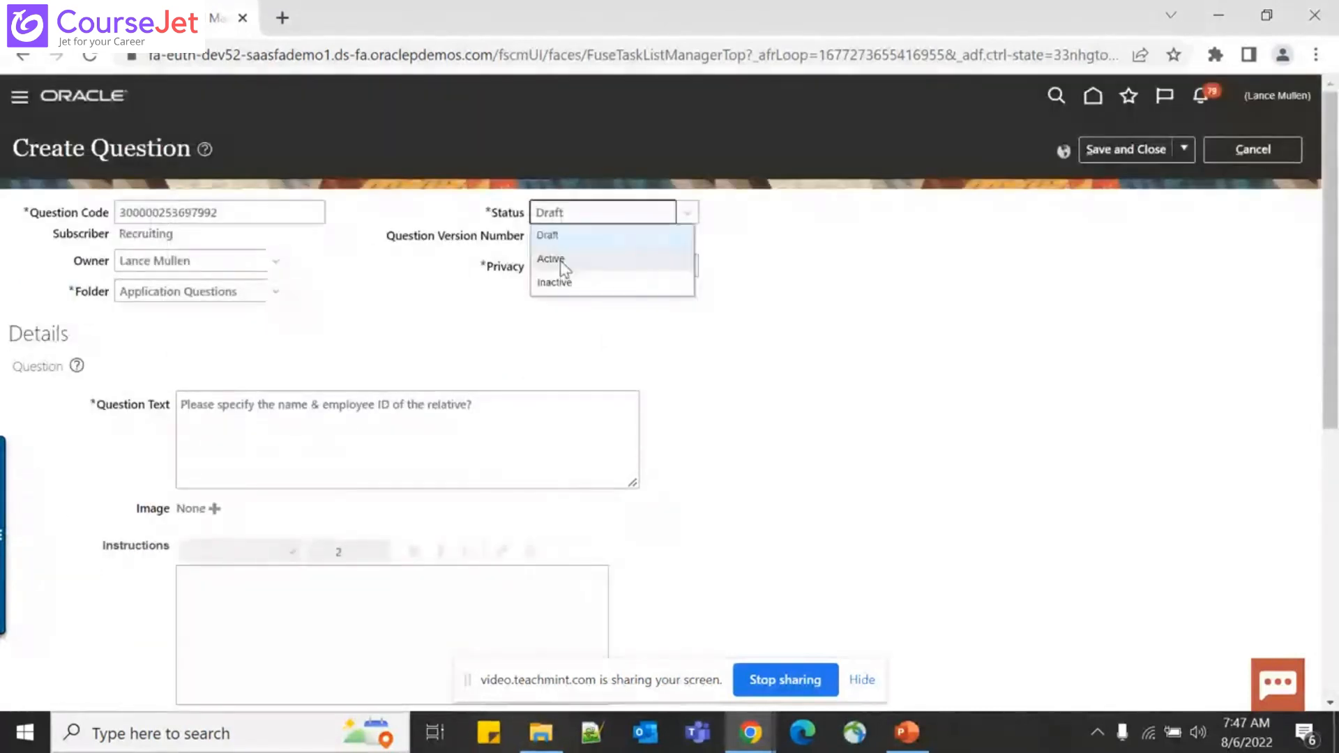
click(559, 261)
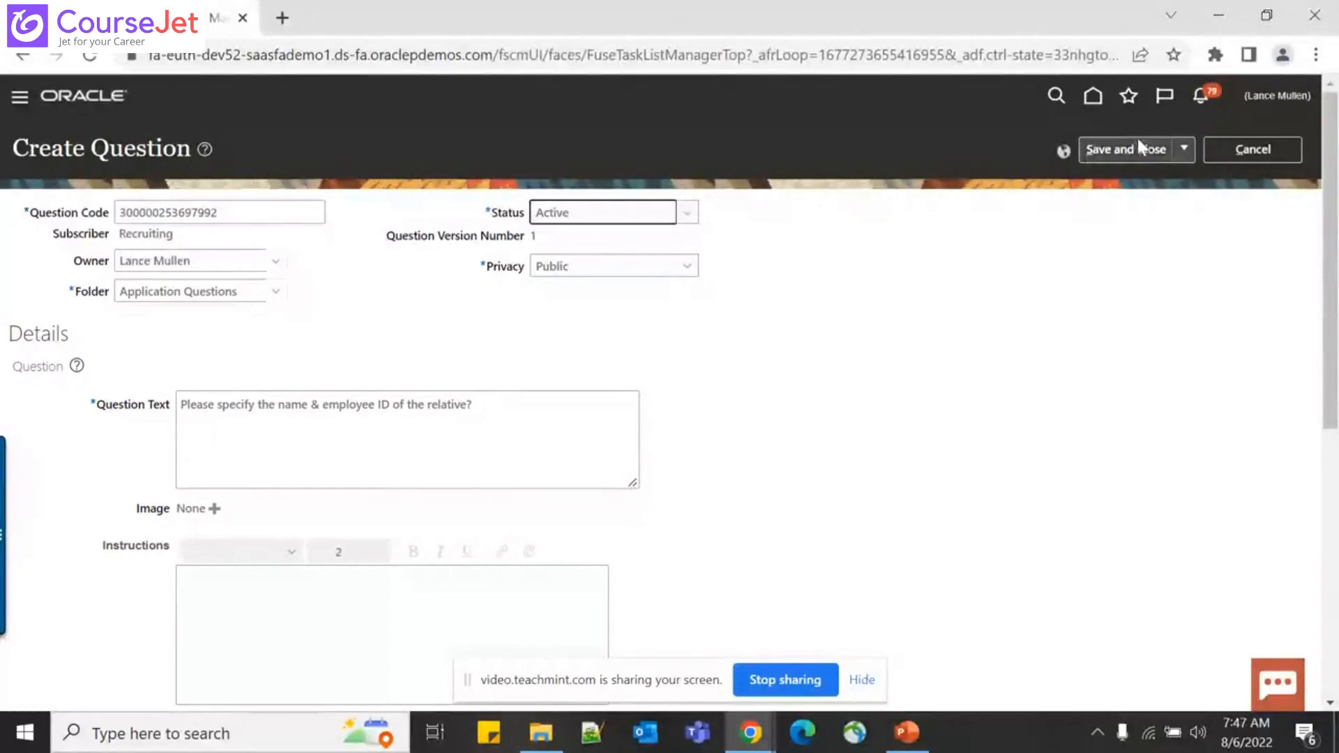
click(1118, 144)
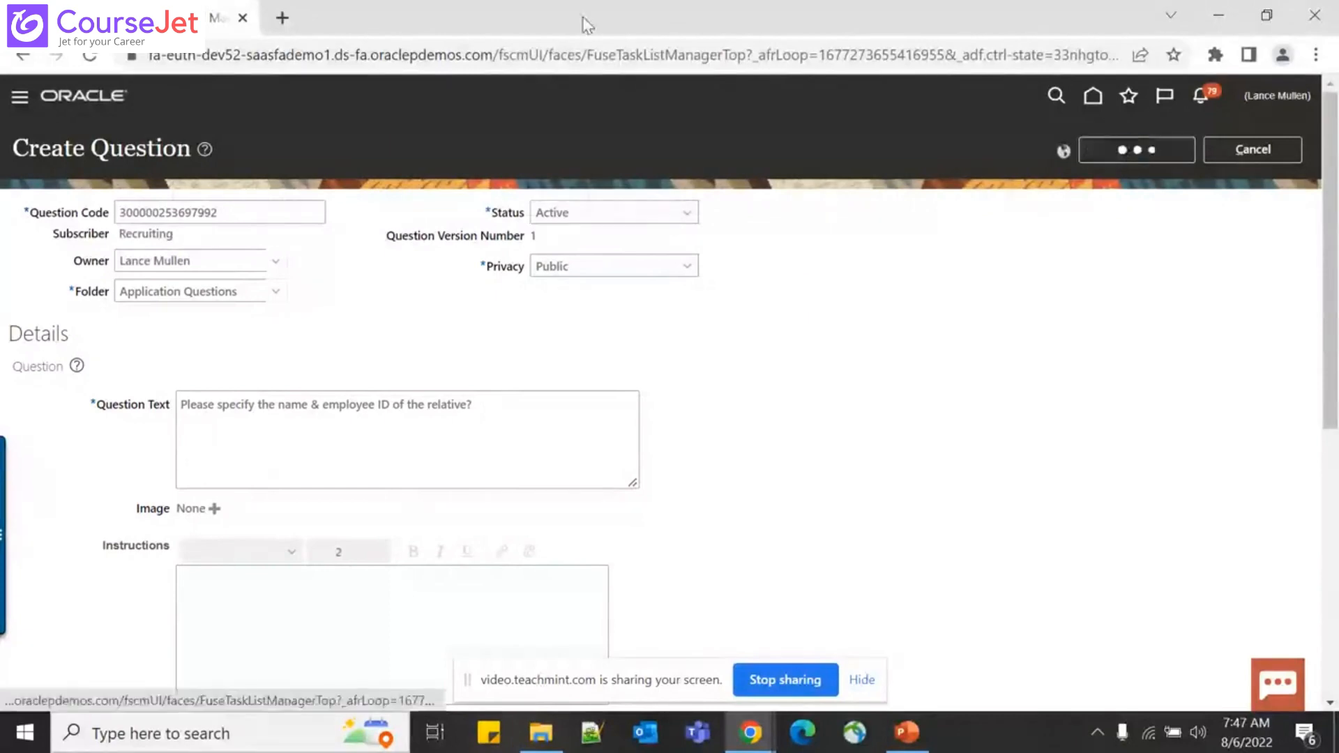
Load the Oracle demo address in a new tab and acknowledge the save confirmation
click(283, 18)
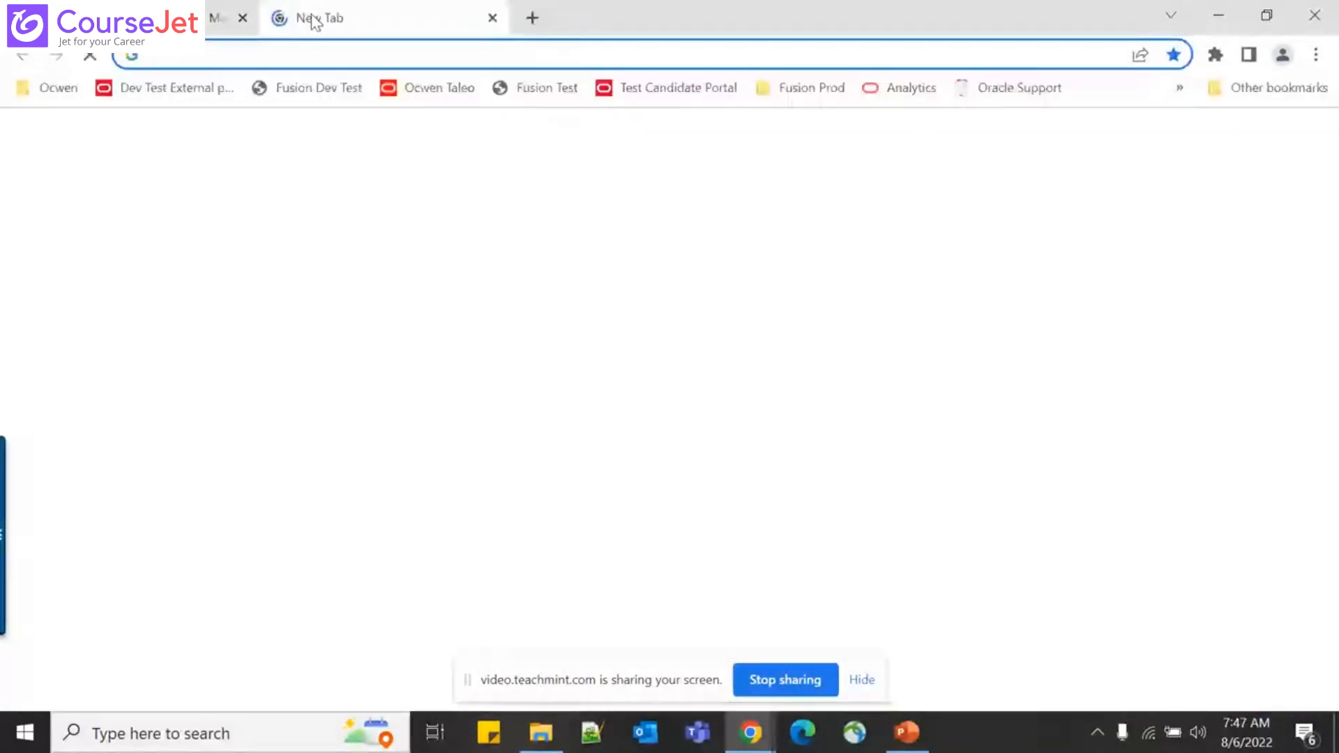
text(fa)
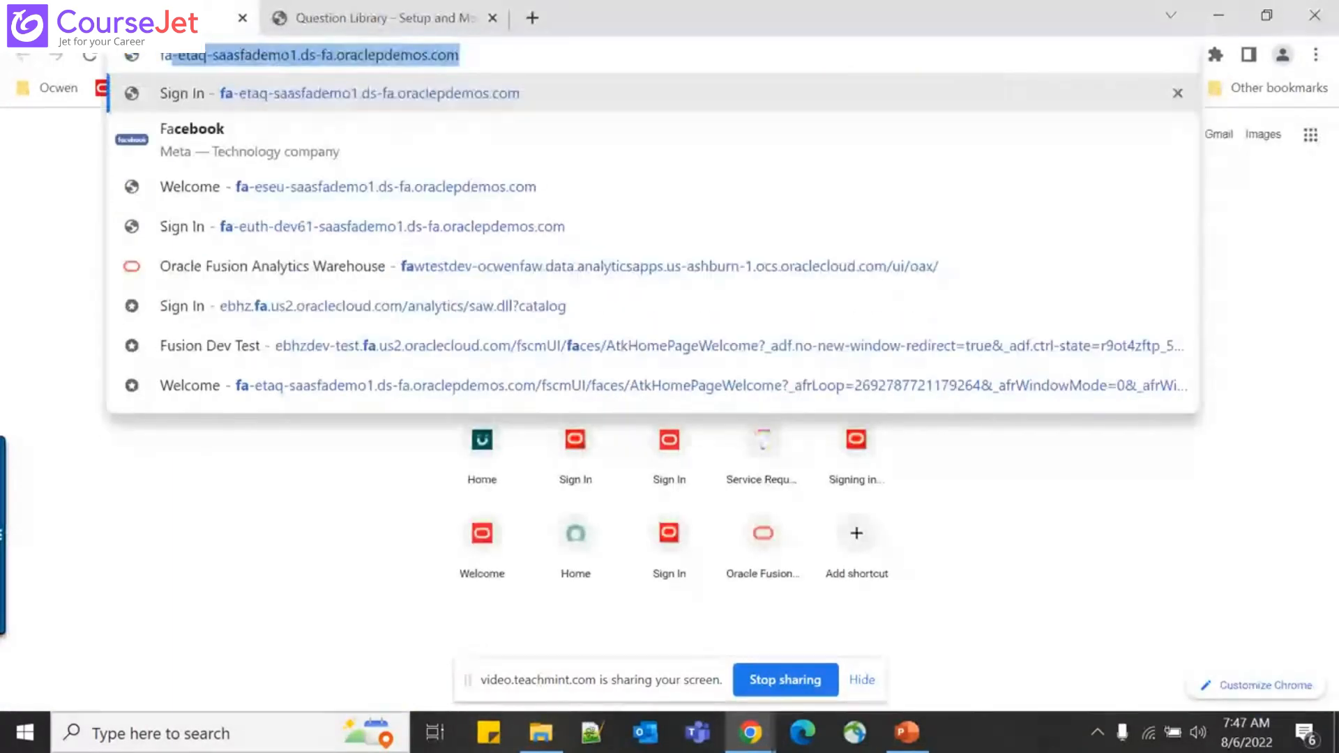
key(Return)
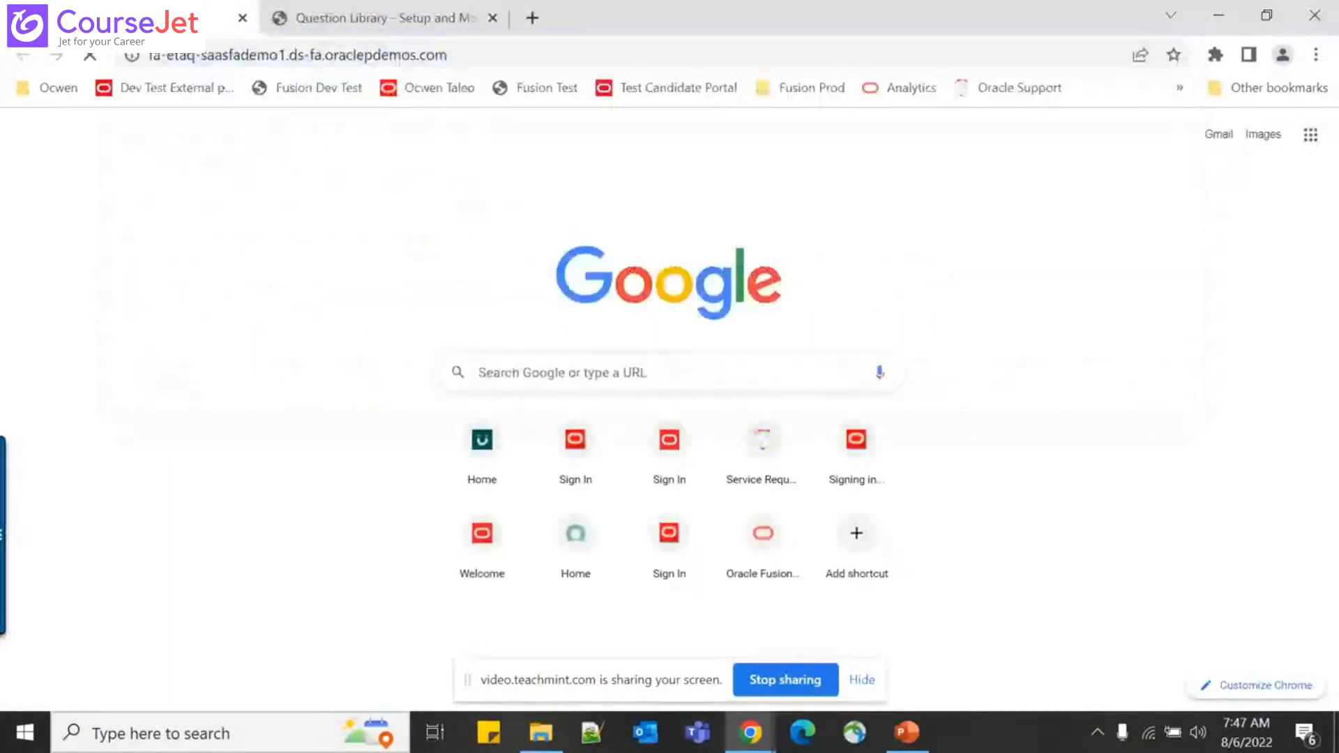
click(332, 13)
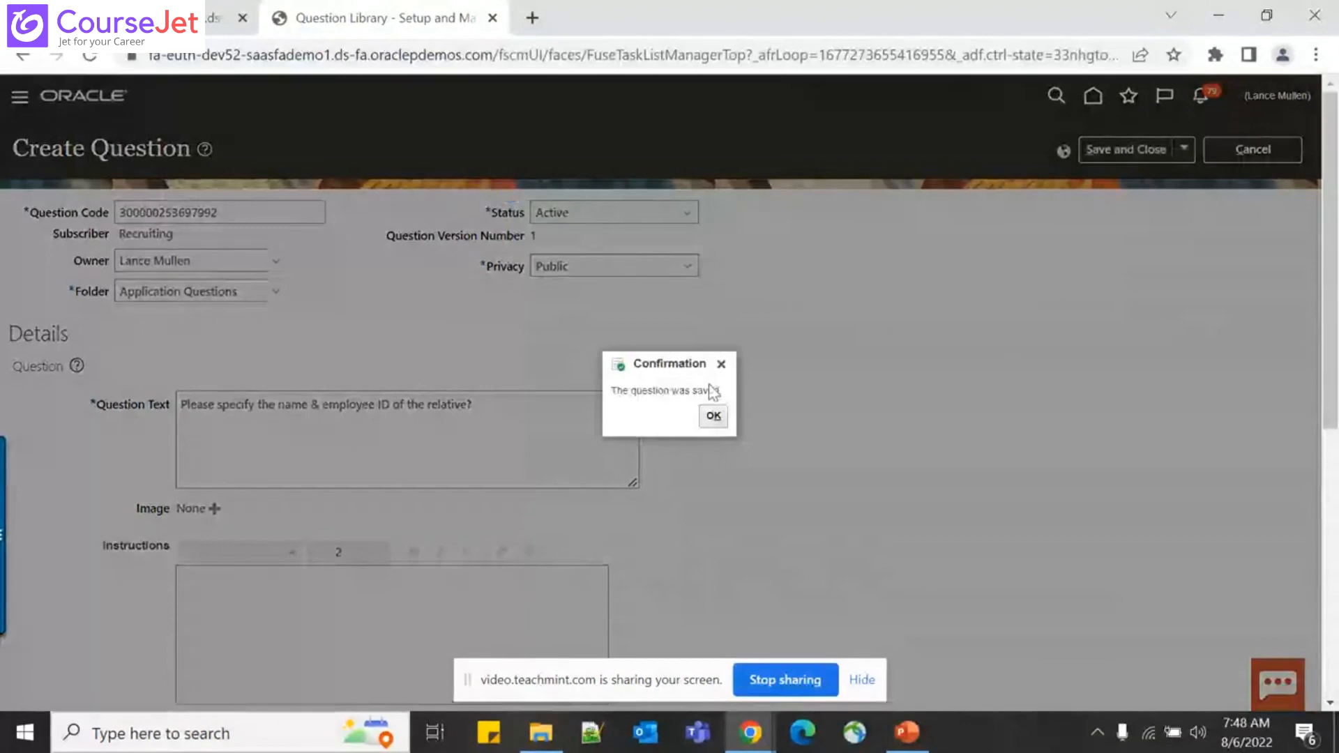
click(712, 415)
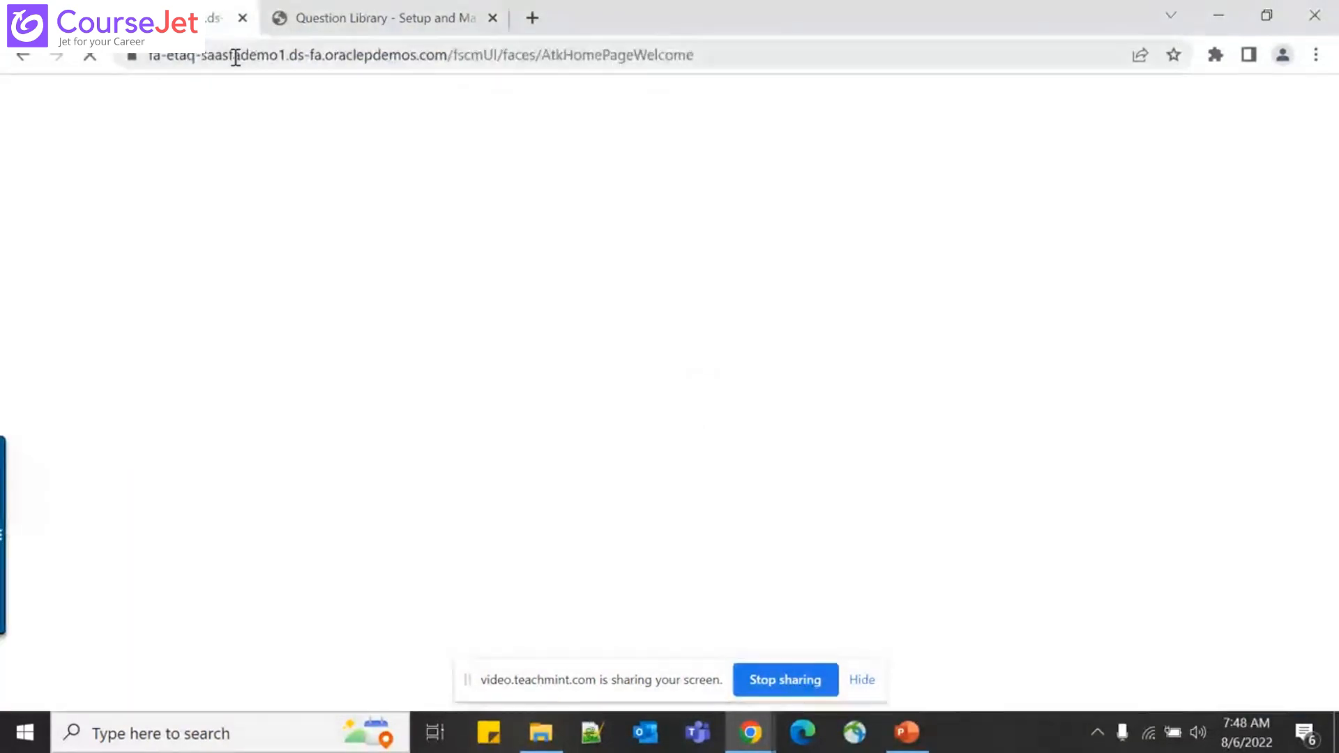
Load the fa-euth-dev52 environment address in the first tab instead of dev61
click(216, 54)
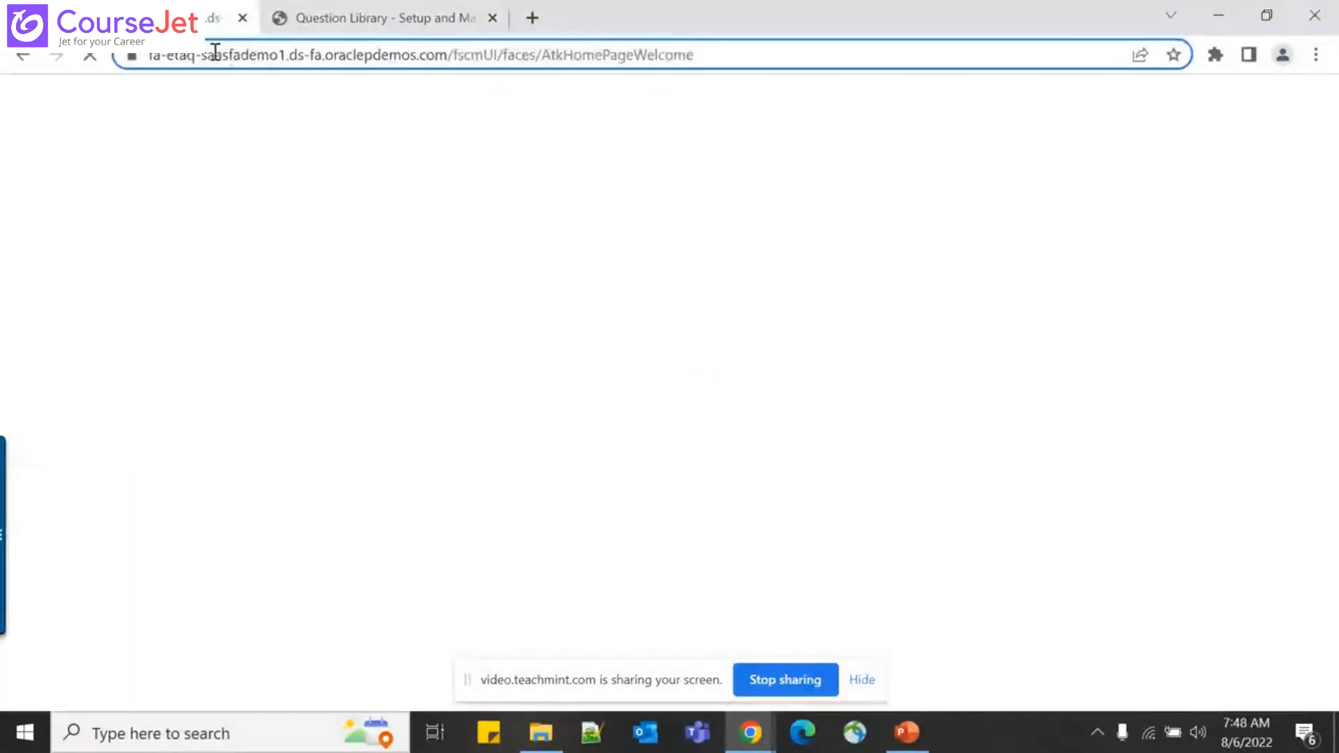
text(fa)
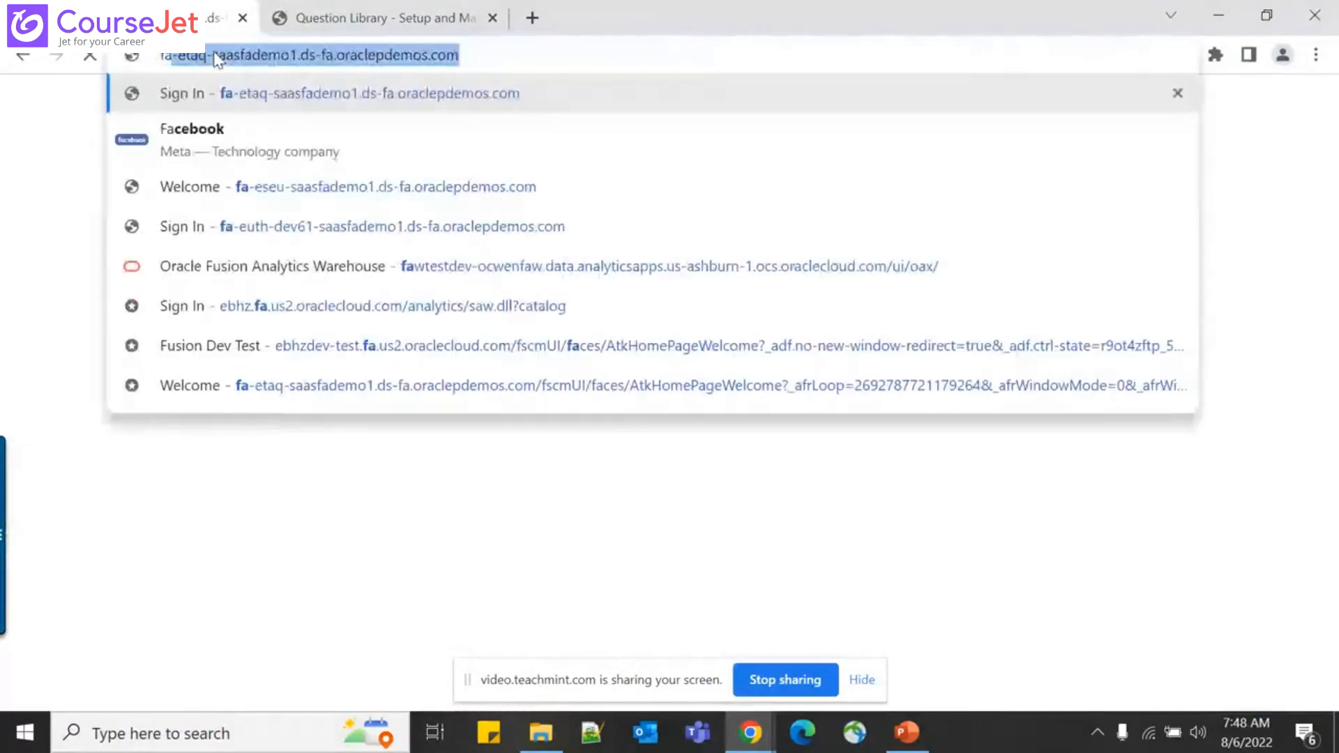
text(-)
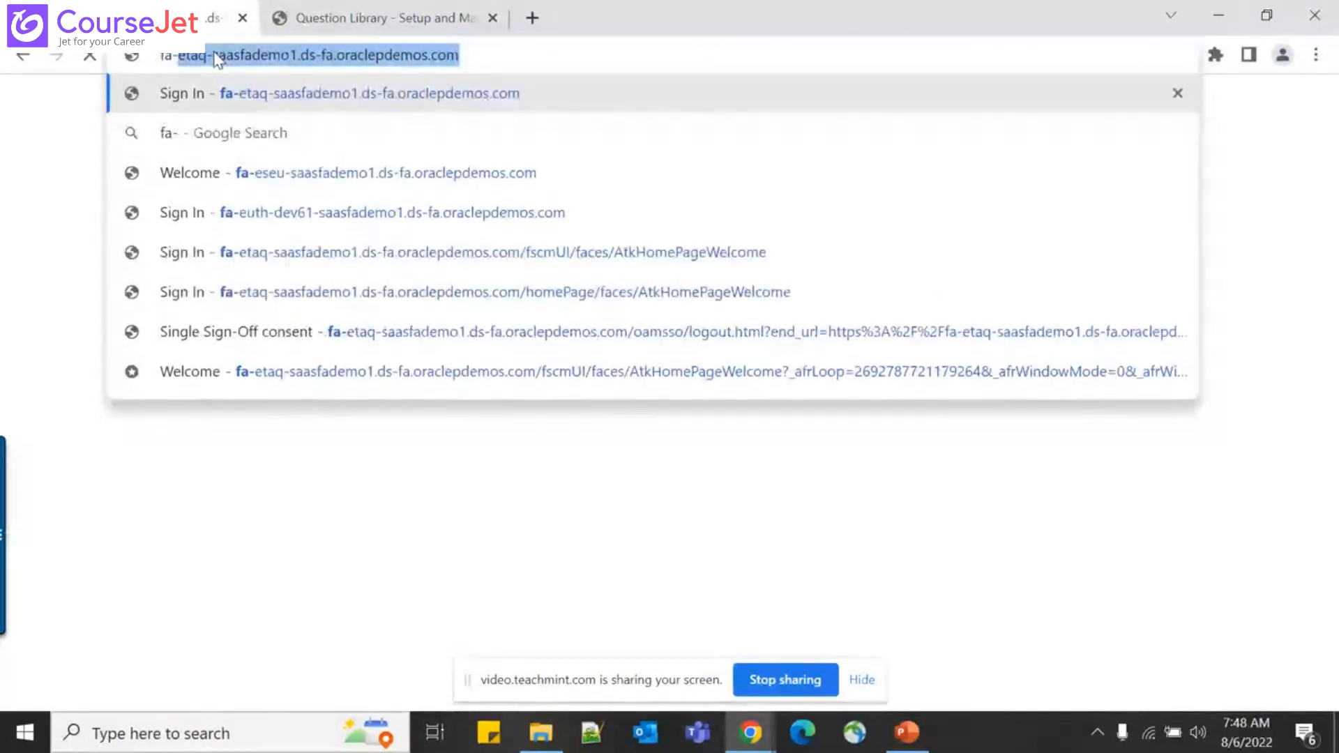
key(Down)
key(Down)
key(Down)
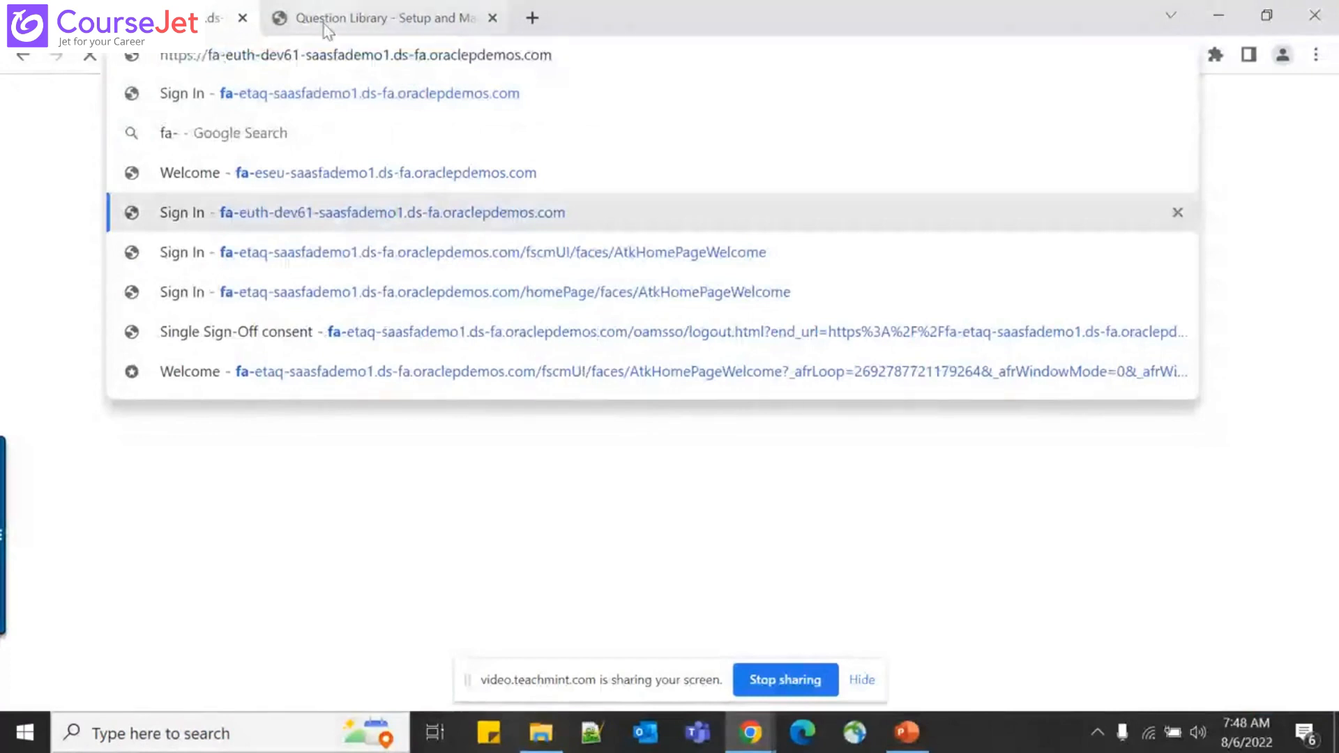
click(304, 55)
key(BackSpace)
key(BackSpace)
text(52)
key(Return)
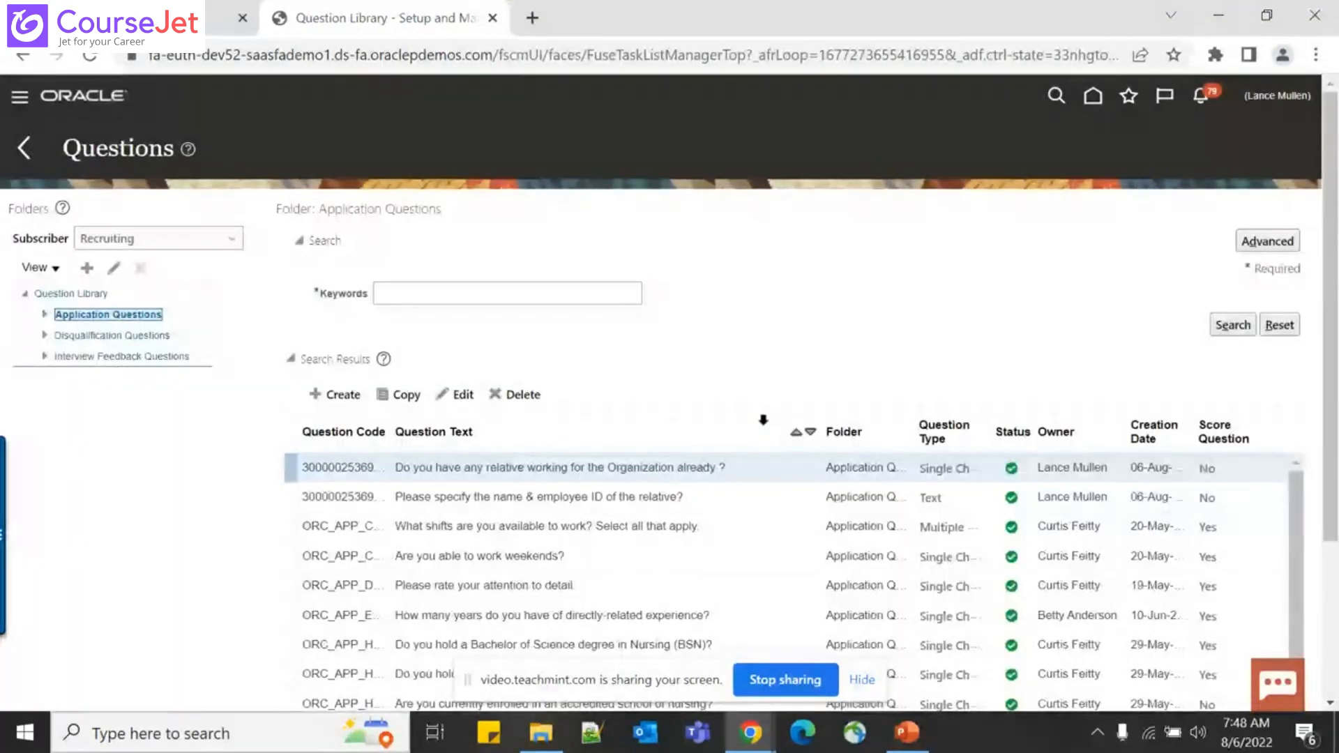
click(167, 20)
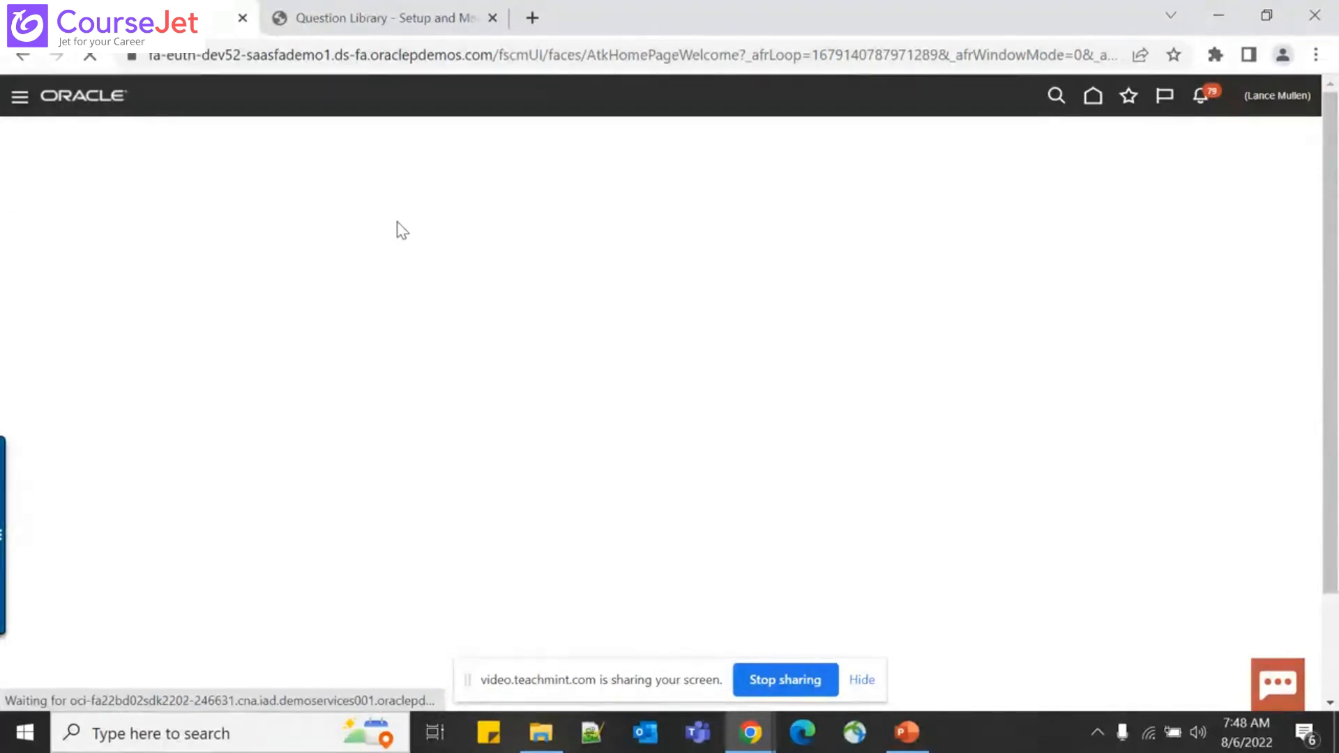
click(402, 14)
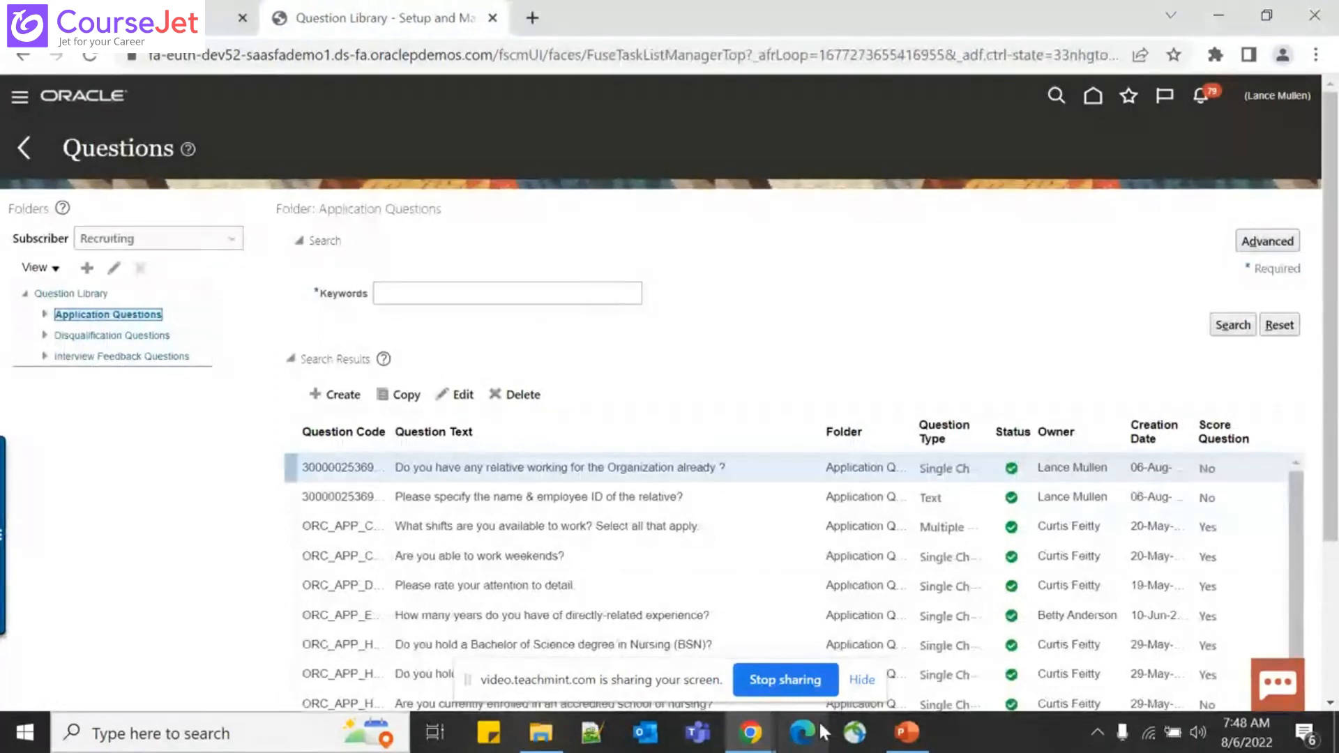
Switch to PowerPoint and go to slide 19, 'Create a Candidate Interview Schedule Template'
mouse_move(910, 745)
click(906, 733)
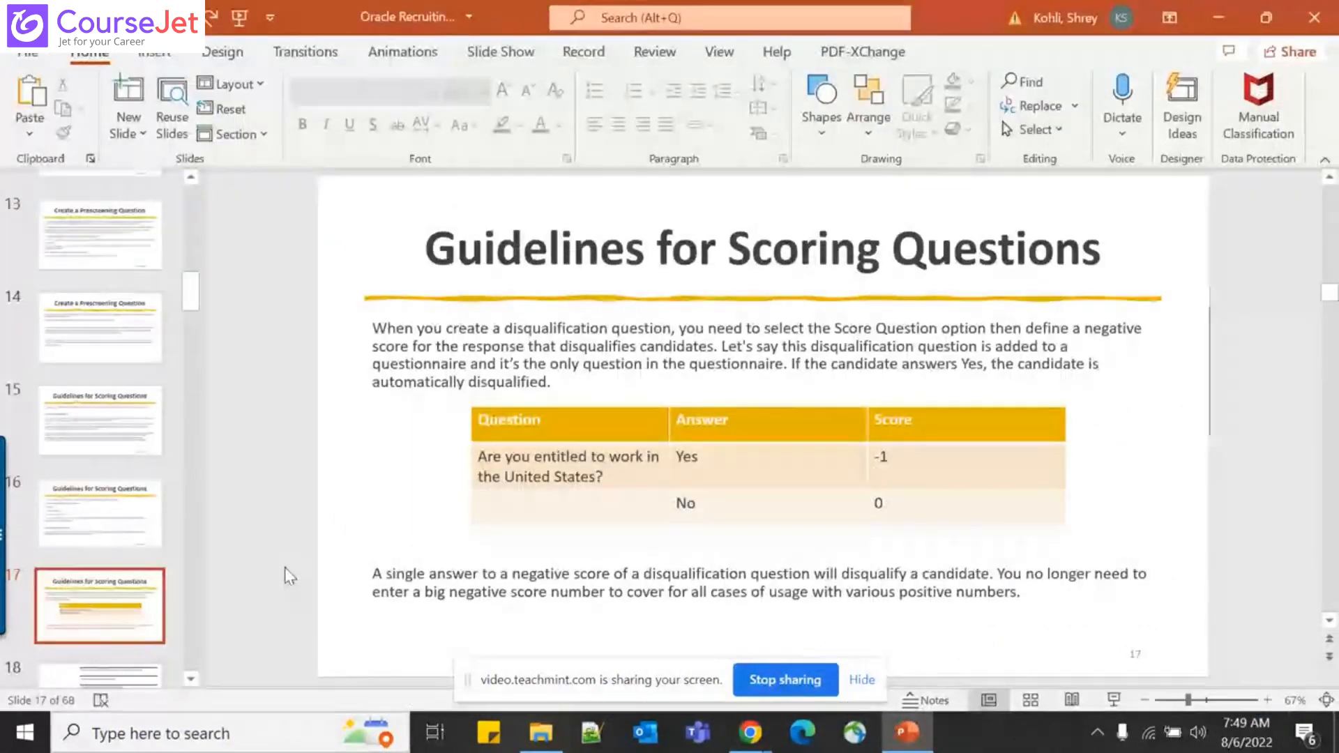
scroll(284, 566, down, 1)
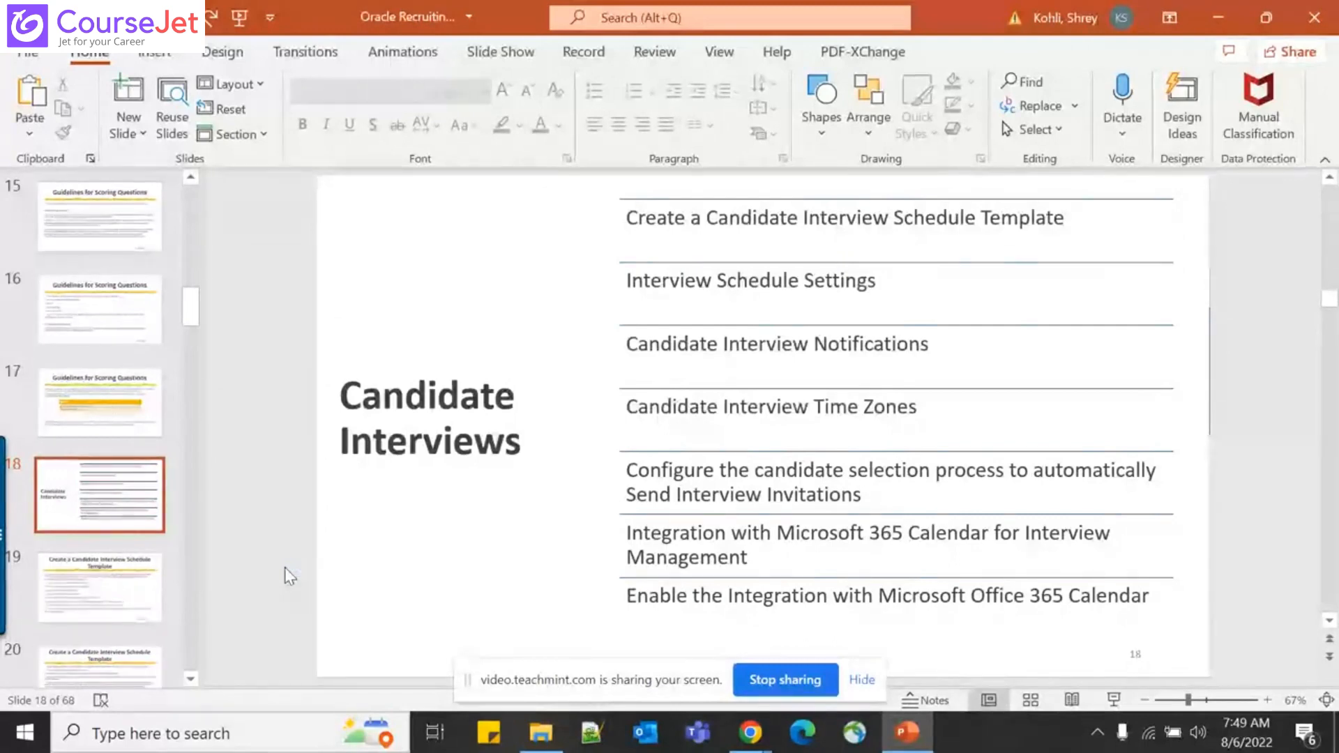
key(Down)
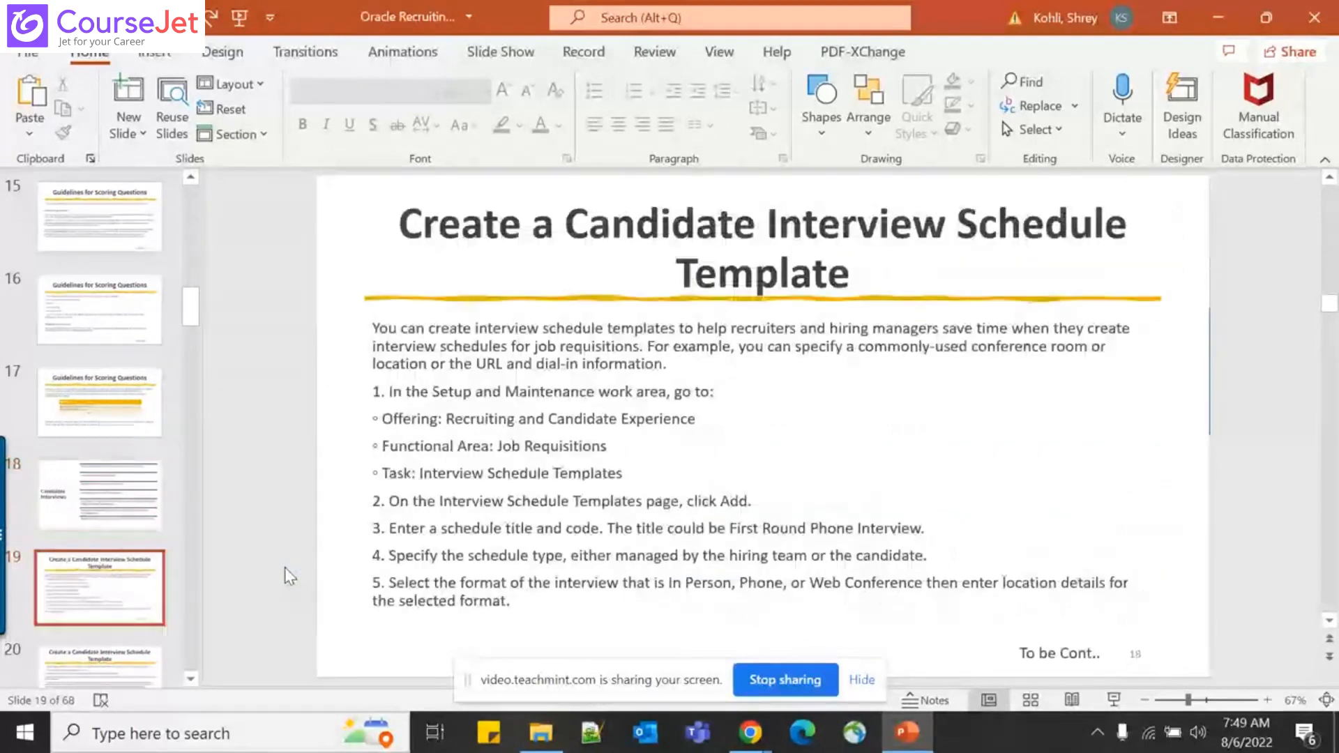
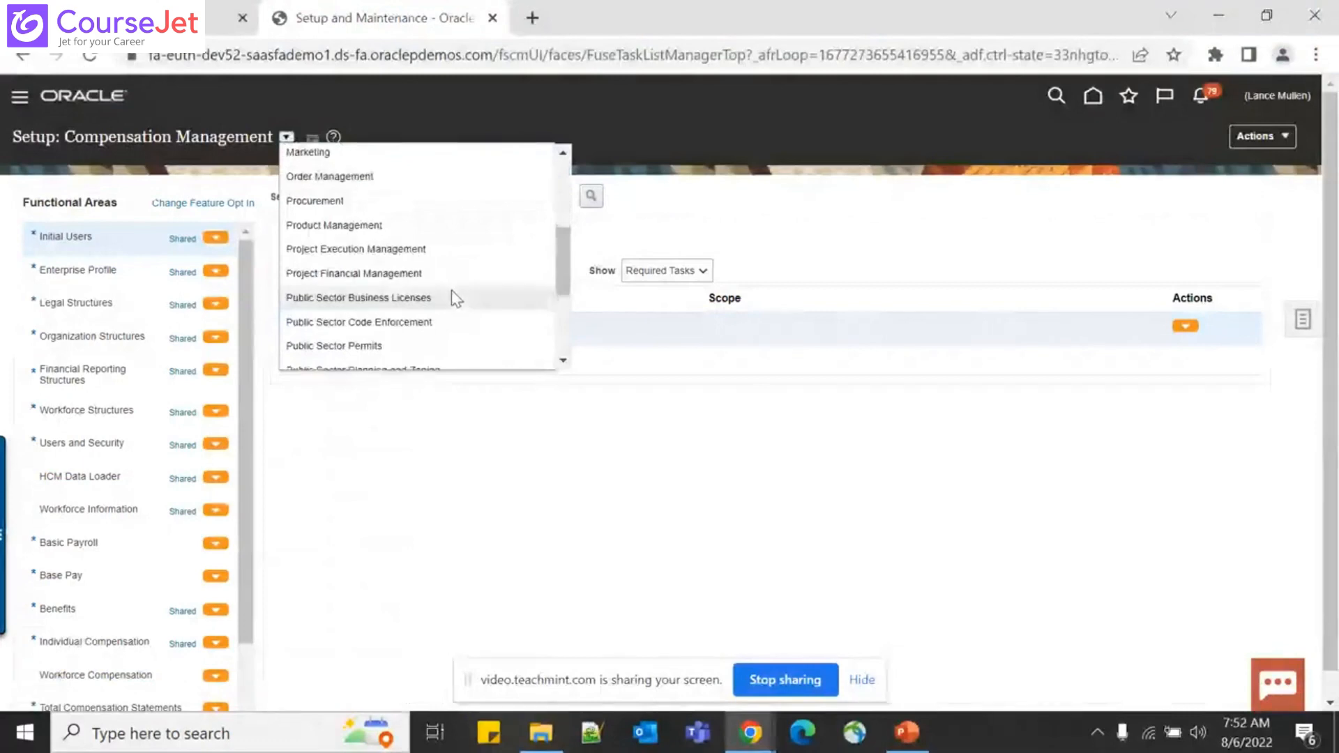
scroll(455, 299, down, 3)
Switch the setup offering to Recruiting and Candidate Experience and show its Job Requisitions tasks
click(451, 286)
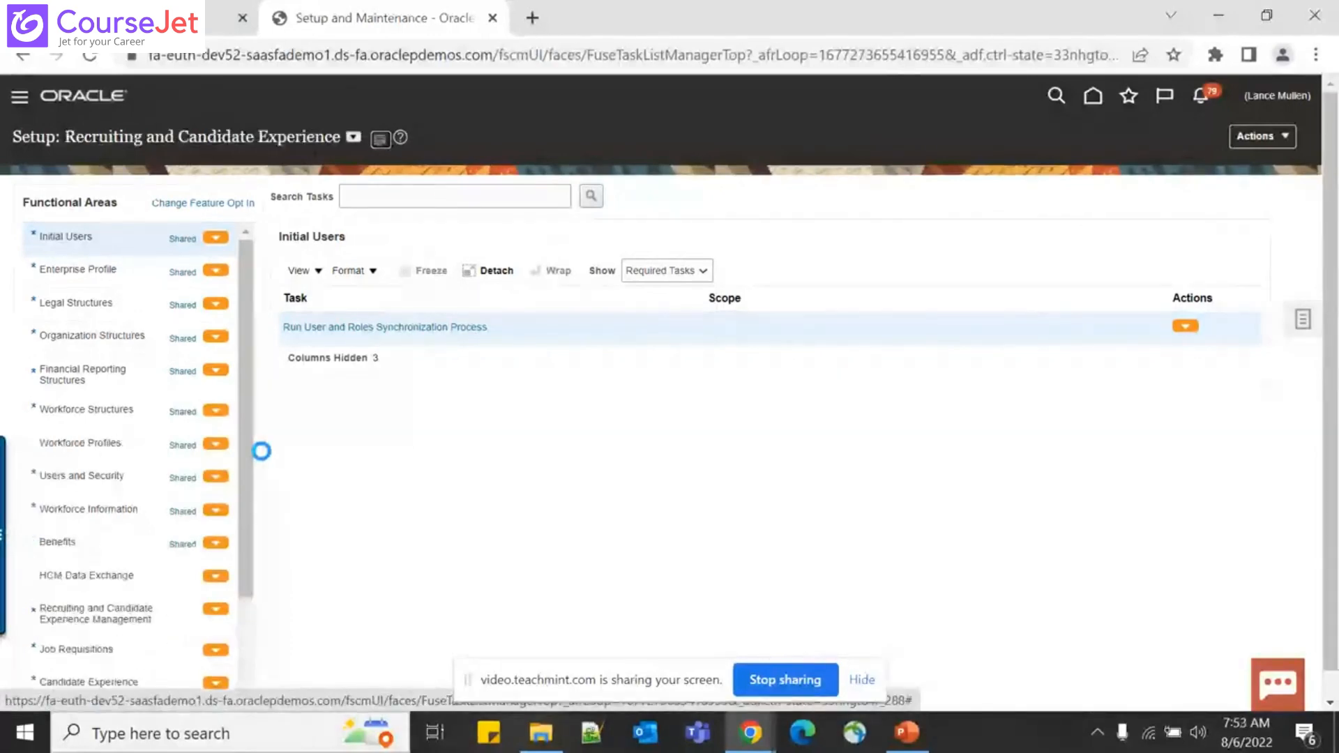
scroll(174, 423, down, 2)
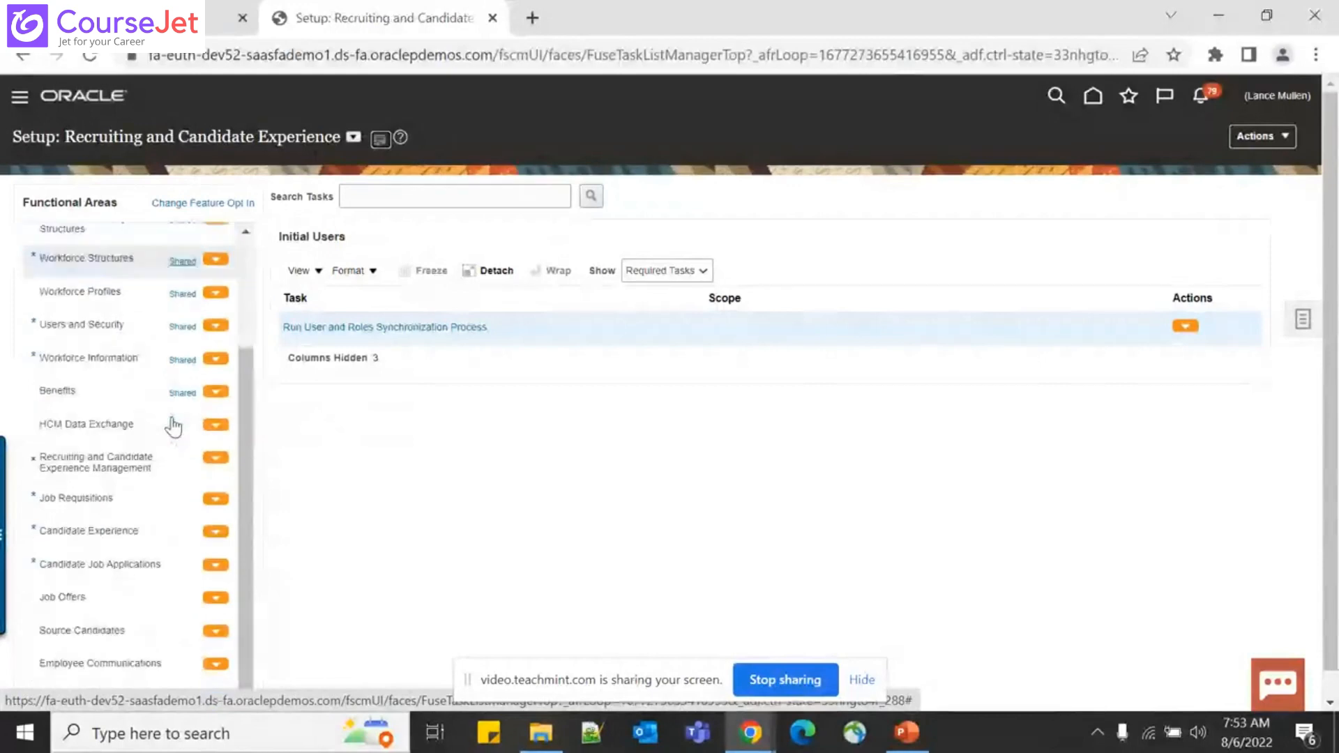
click(182, 499)
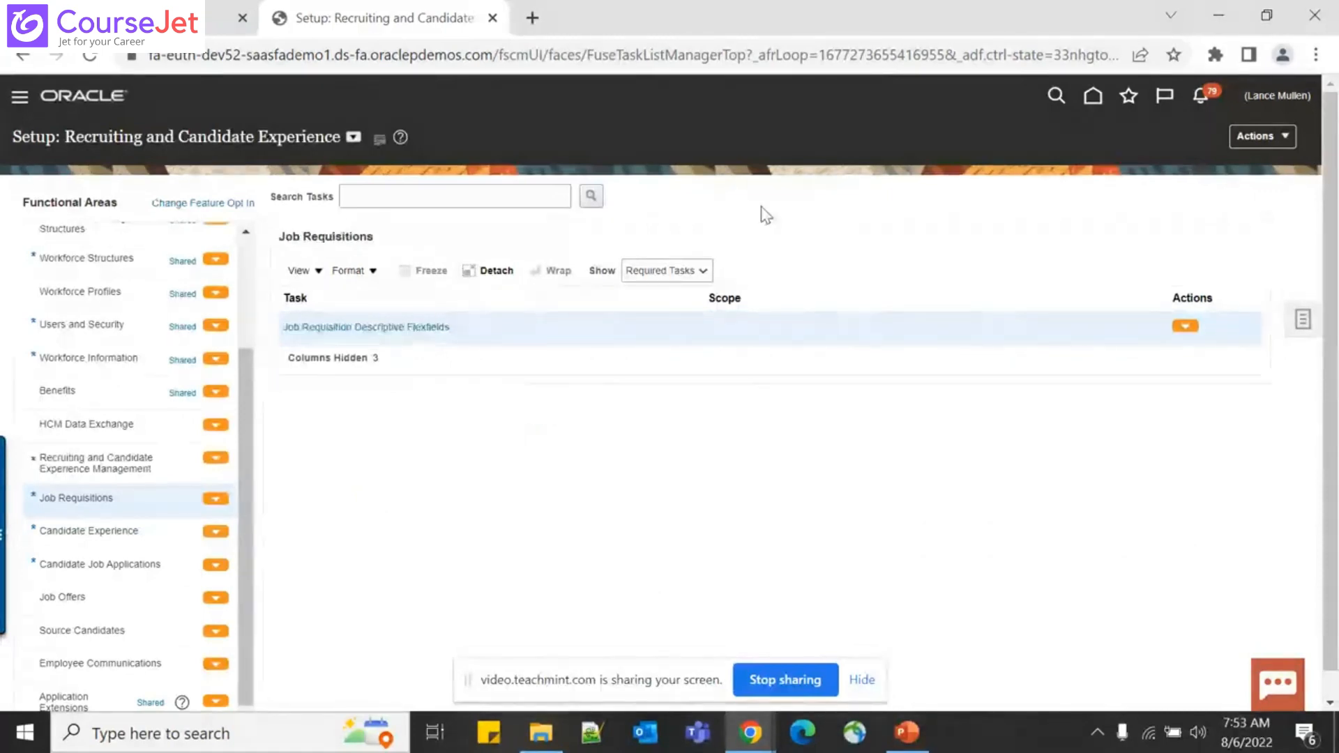
Show All Tasks and list the Recruiting and Candidate Experience Management functional area
click(662, 272)
click(662, 272)
click(659, 273)
click(644, 287)
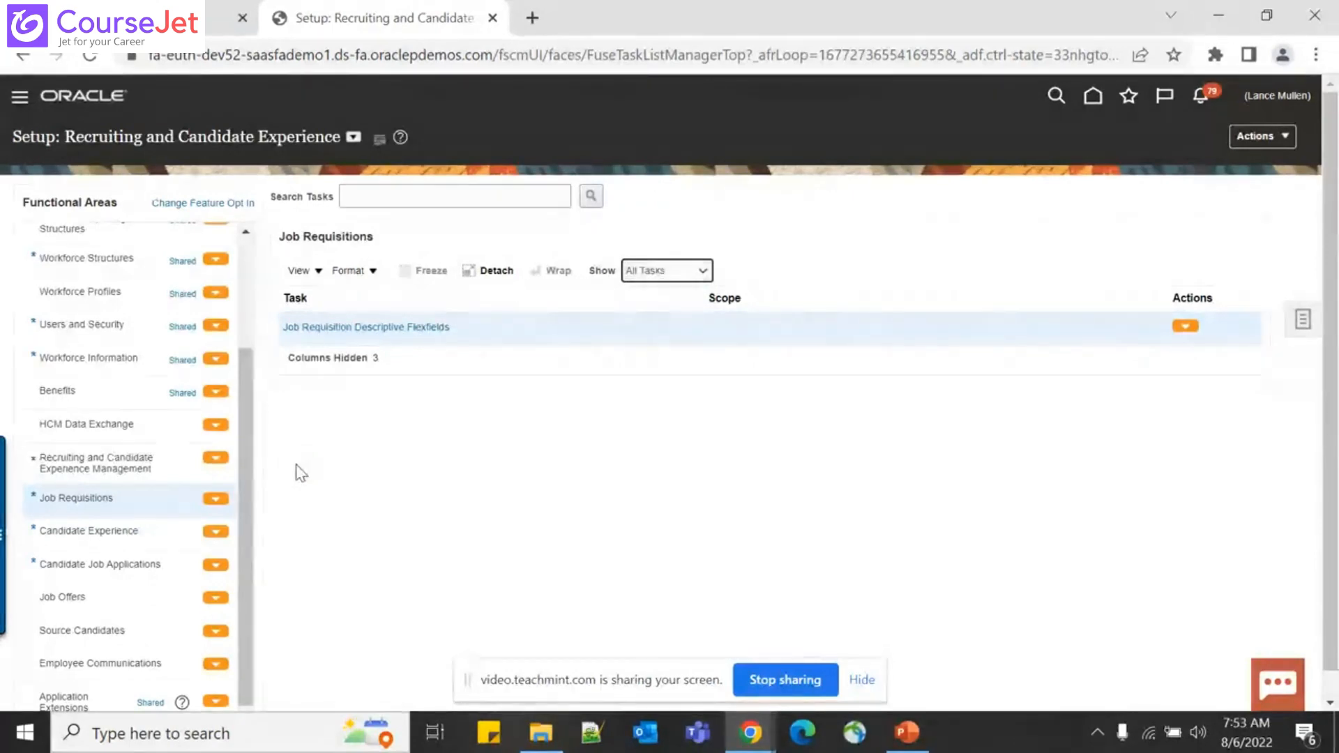
click(139, 463)
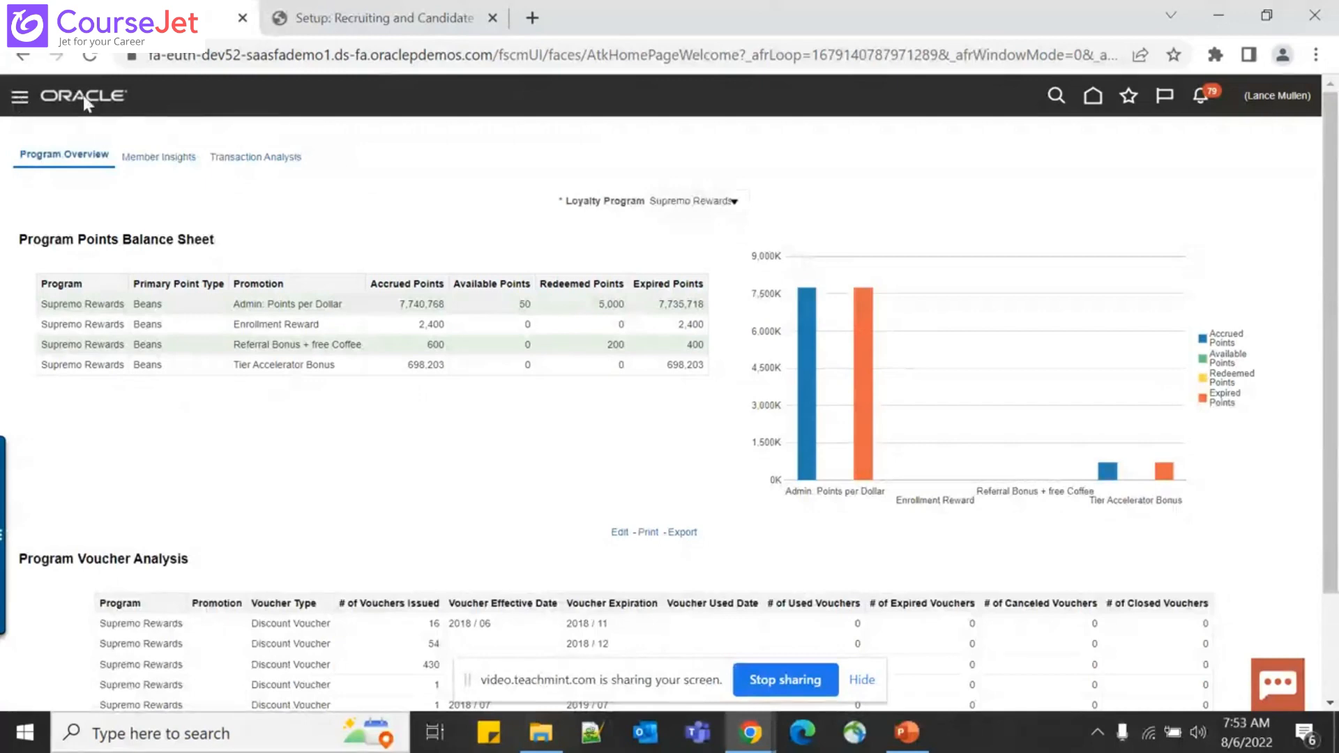
Leave the extra tab's page for the Oracle home and close the loyalty dashboard tab
key(ctrl+Tab)
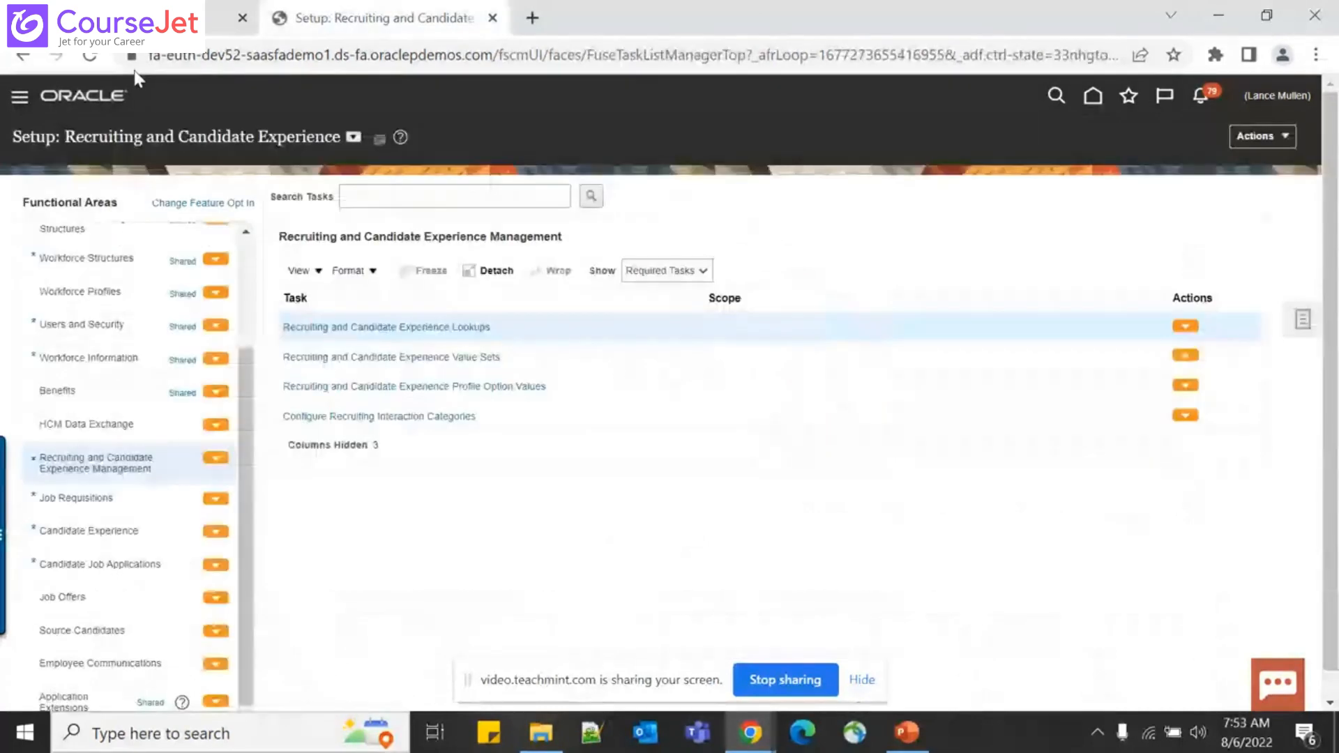
click(84, 96)
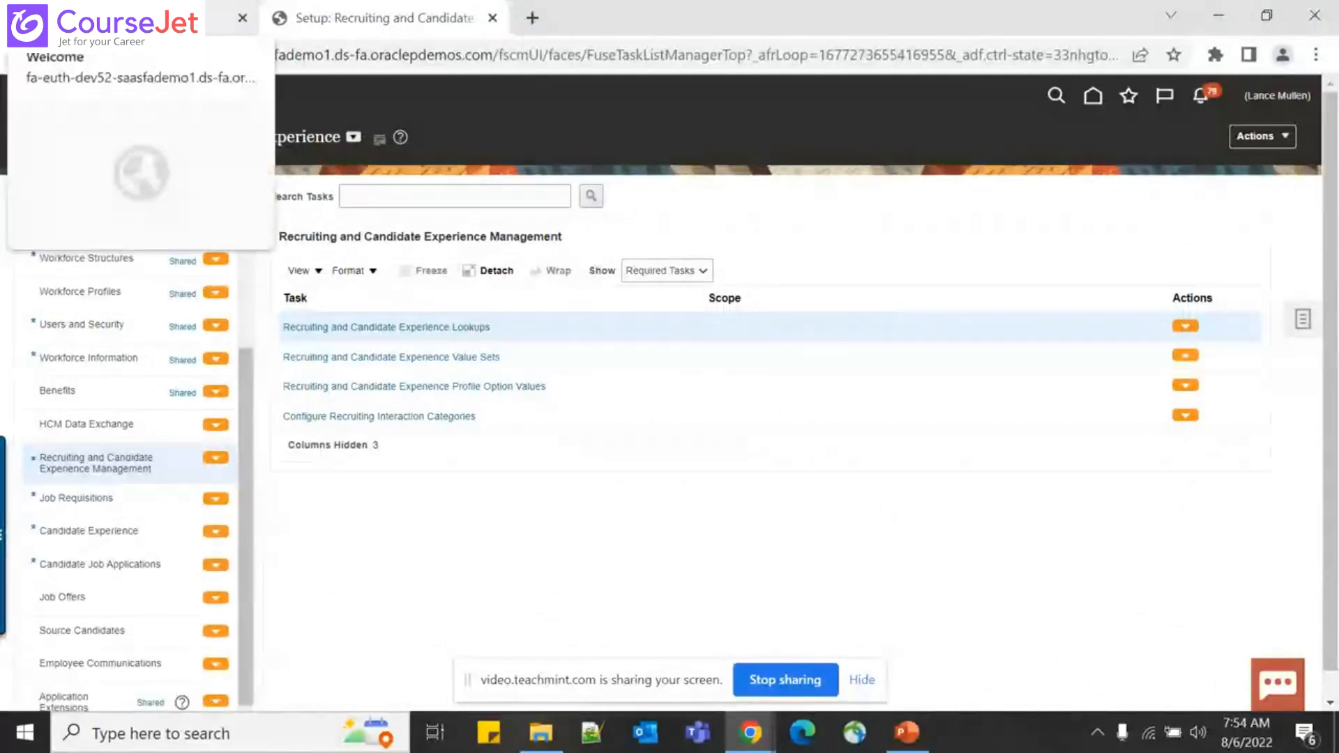
click(139, 18)
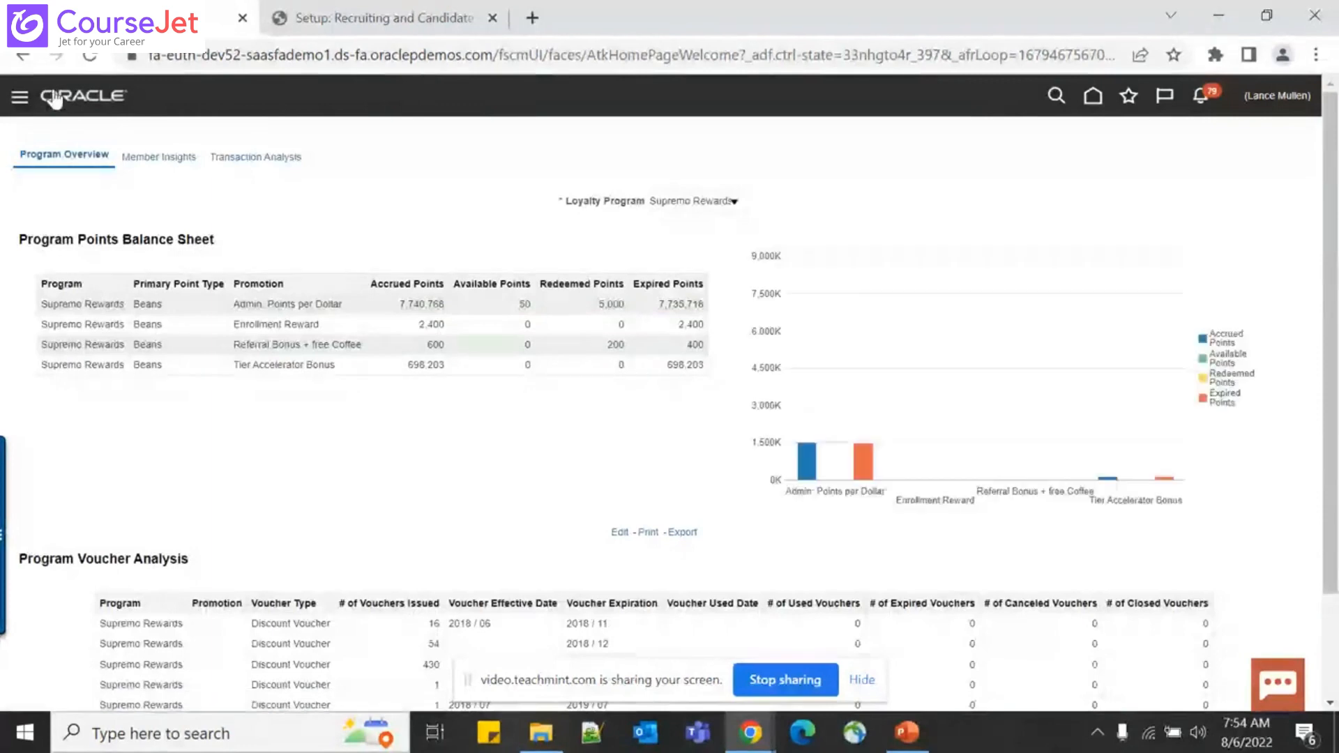
click(119, 99)
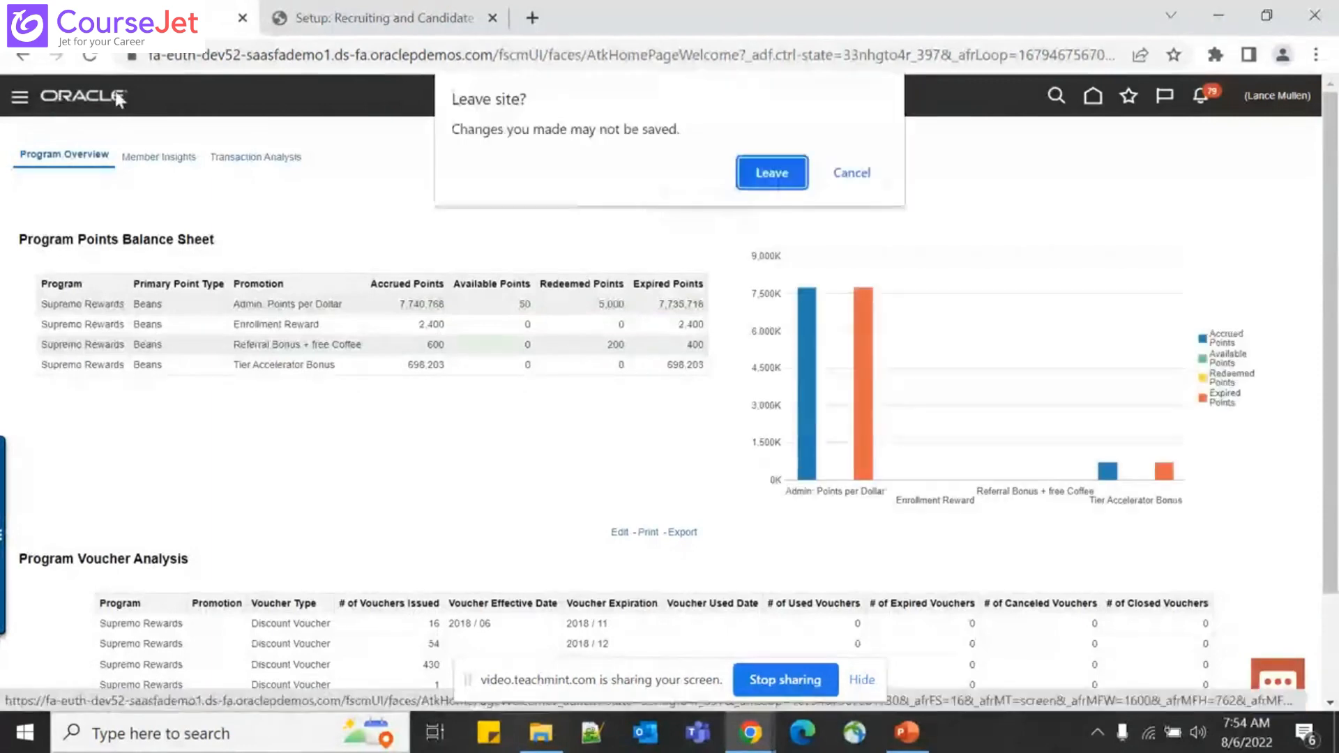
click(771, 172)
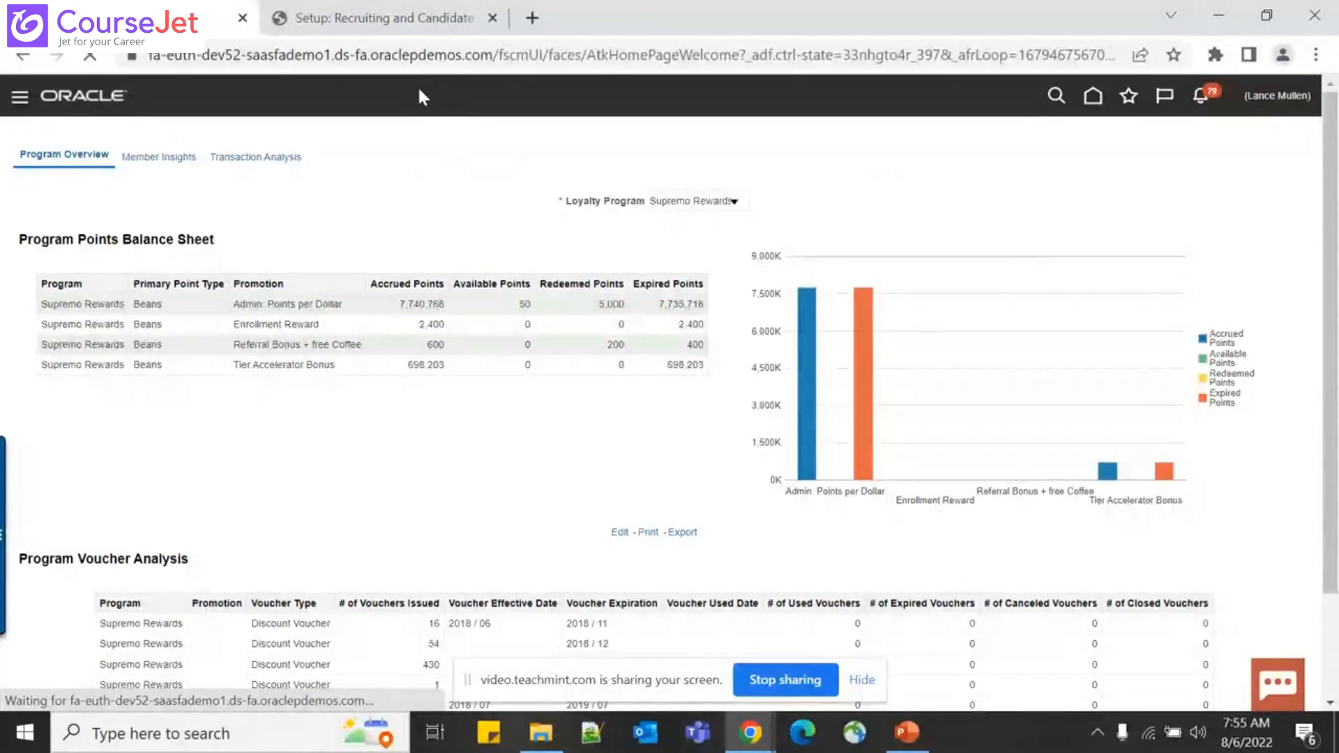
click(244, 19)
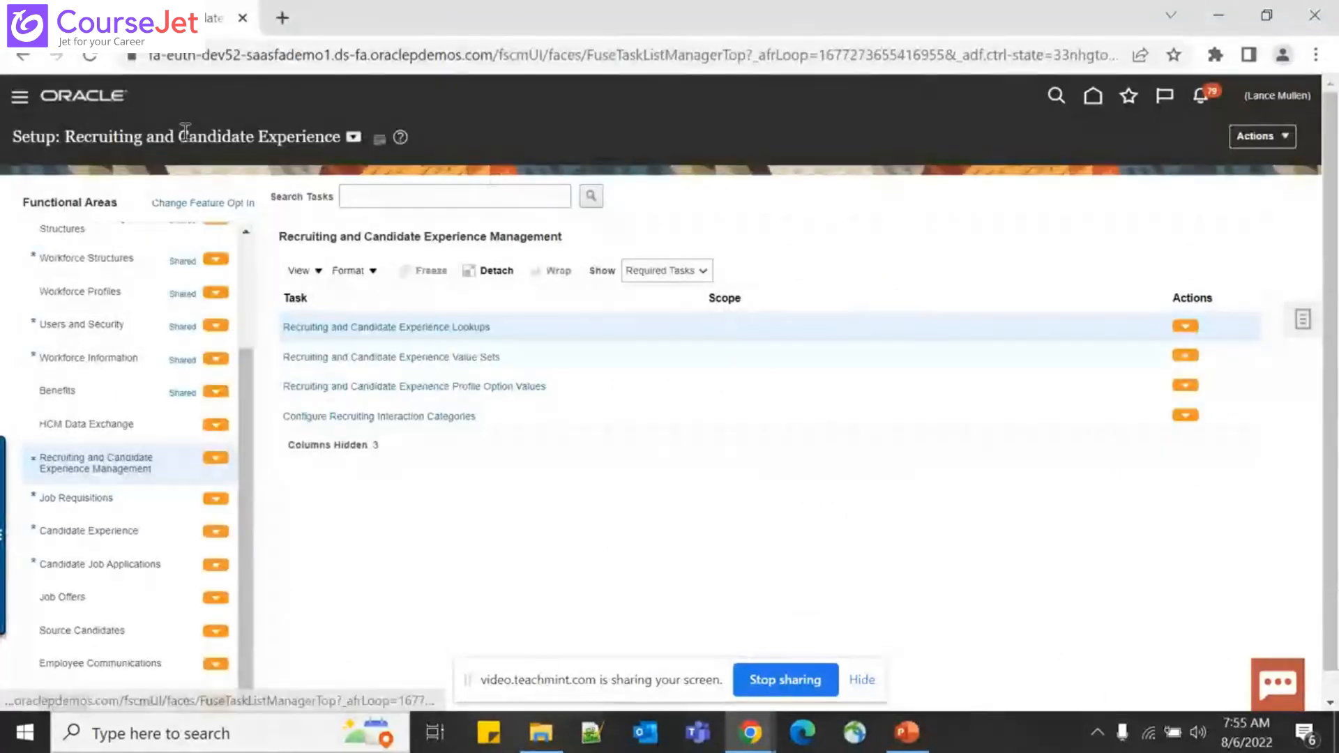
Go to the Oracle home page via the ORACLE logo in the header
click(43, 97)
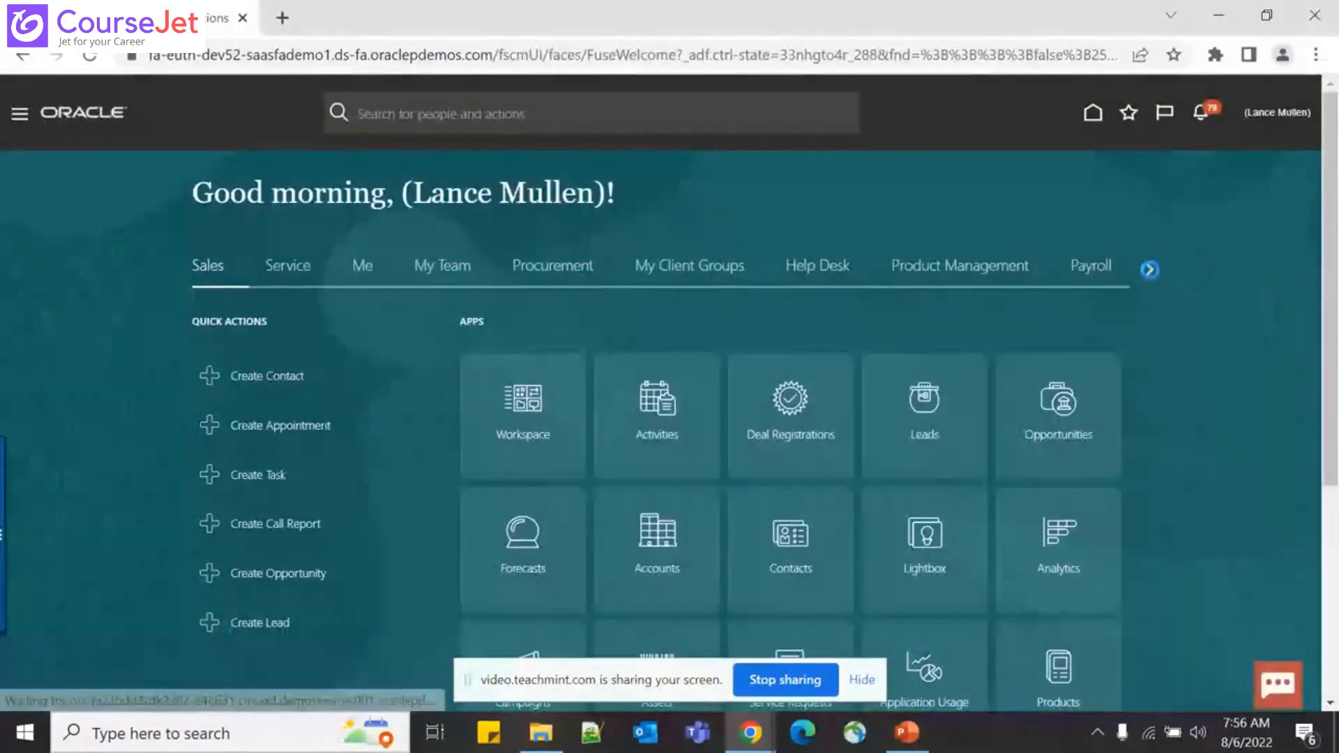
Page through the home app groups to Tools and launch the Security Console
click(1149, 270)
click(1149, 271)
click(1149, 271)
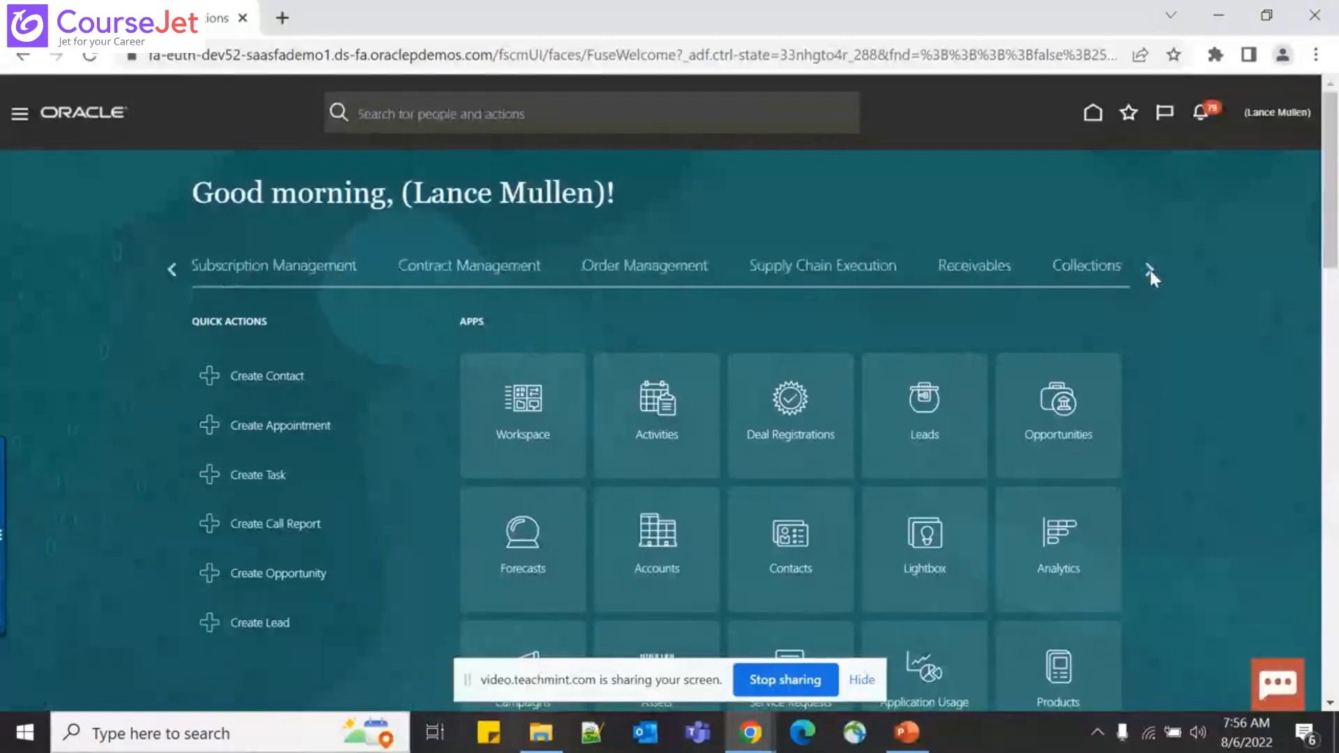
click(1149, 271)
click(1149, 271)
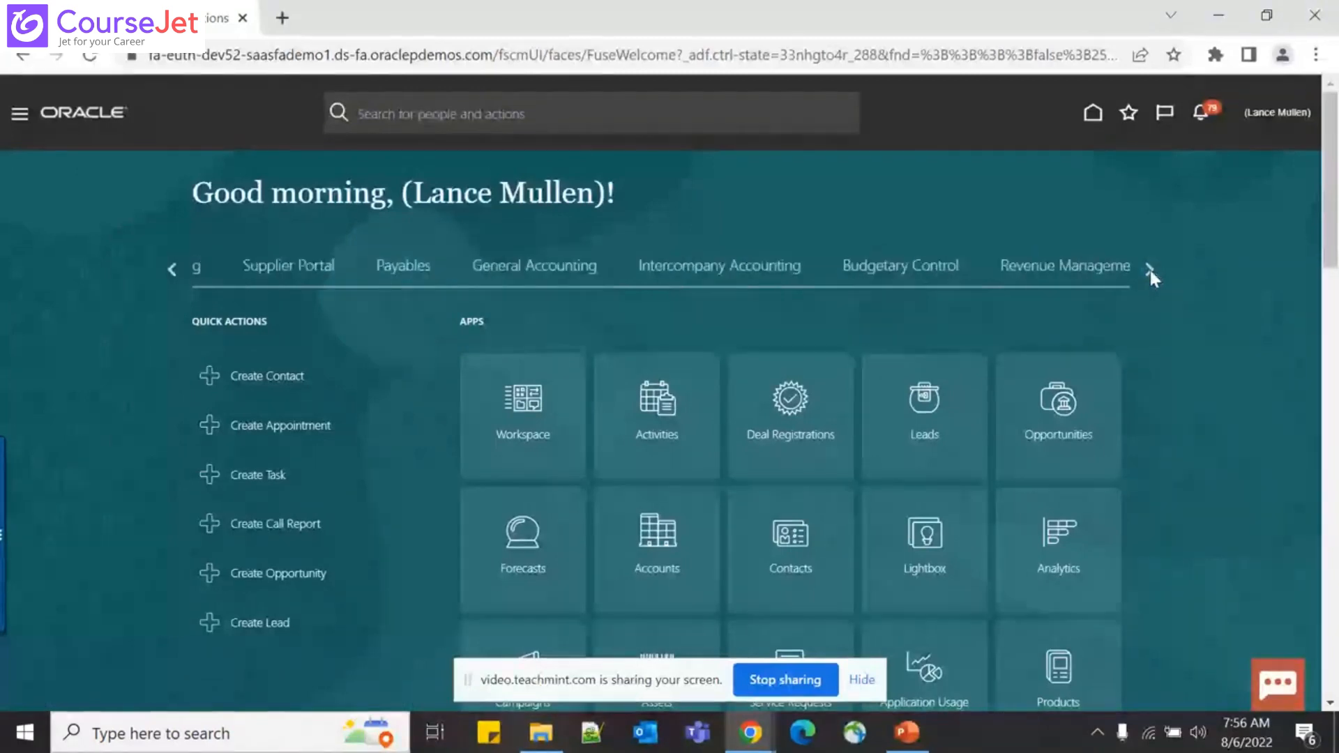
click(1149, 271)
click(1149, 270)
click(1149, 270)
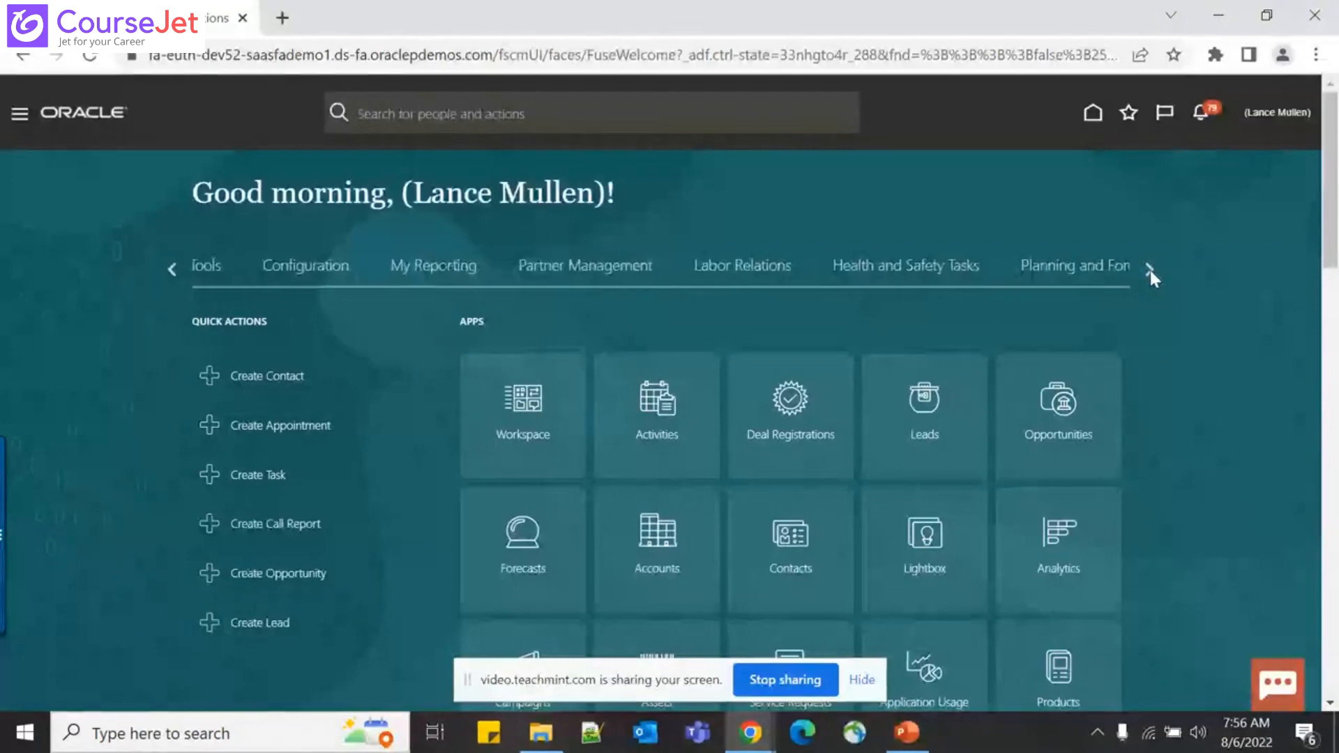
click(1149, 271)
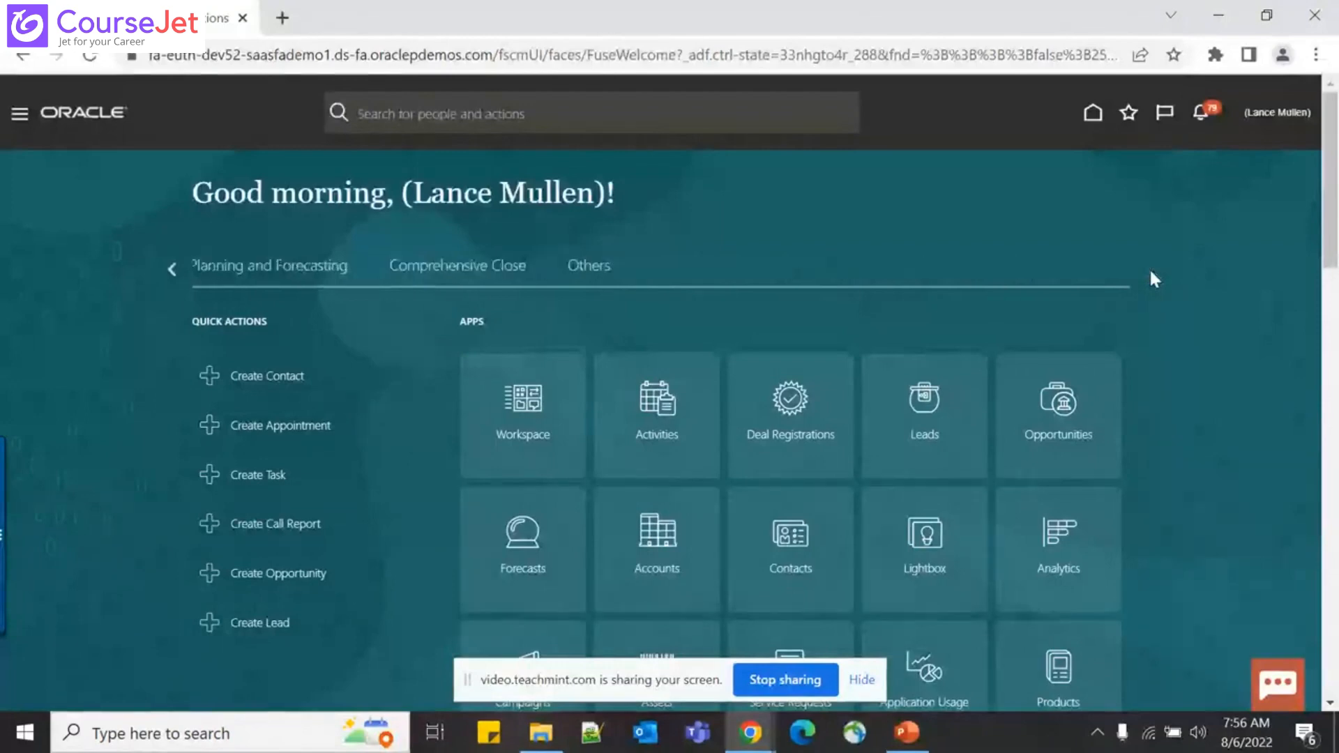
click(171, 269)
click(171, 269)
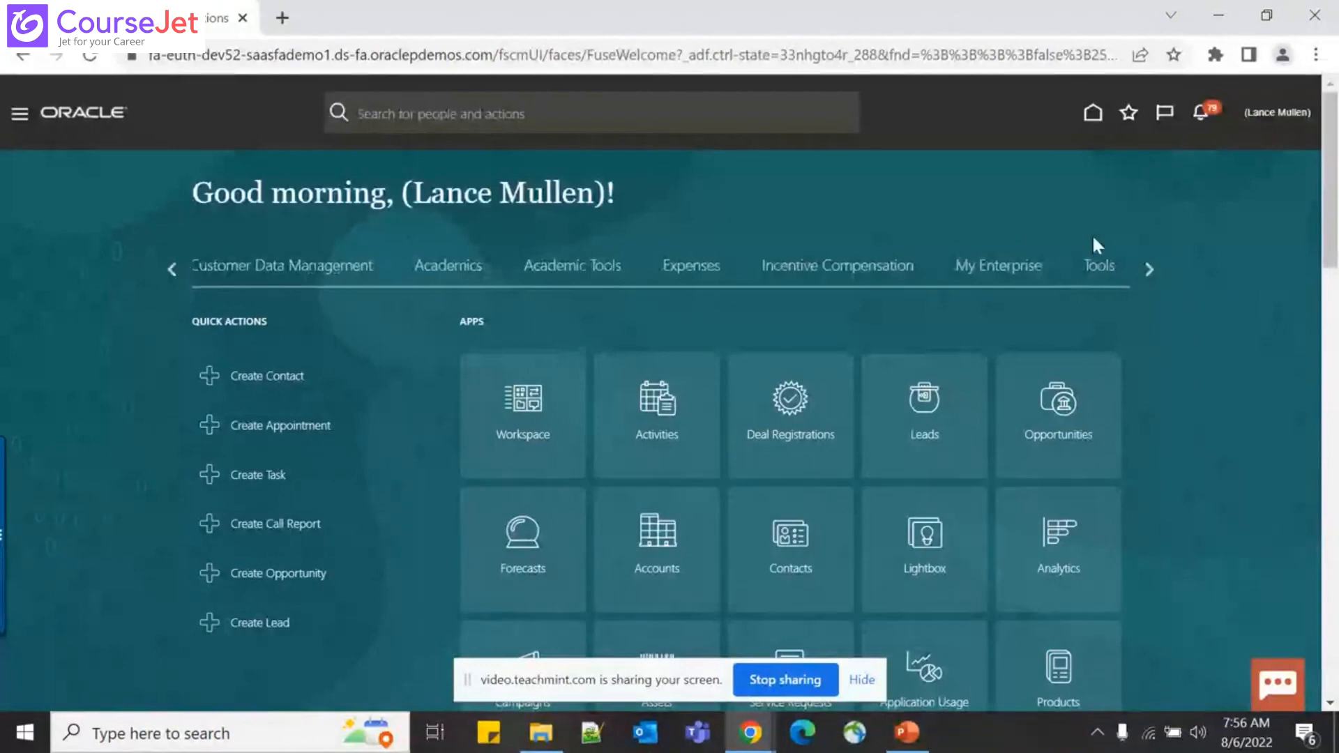
click(1098, 269)
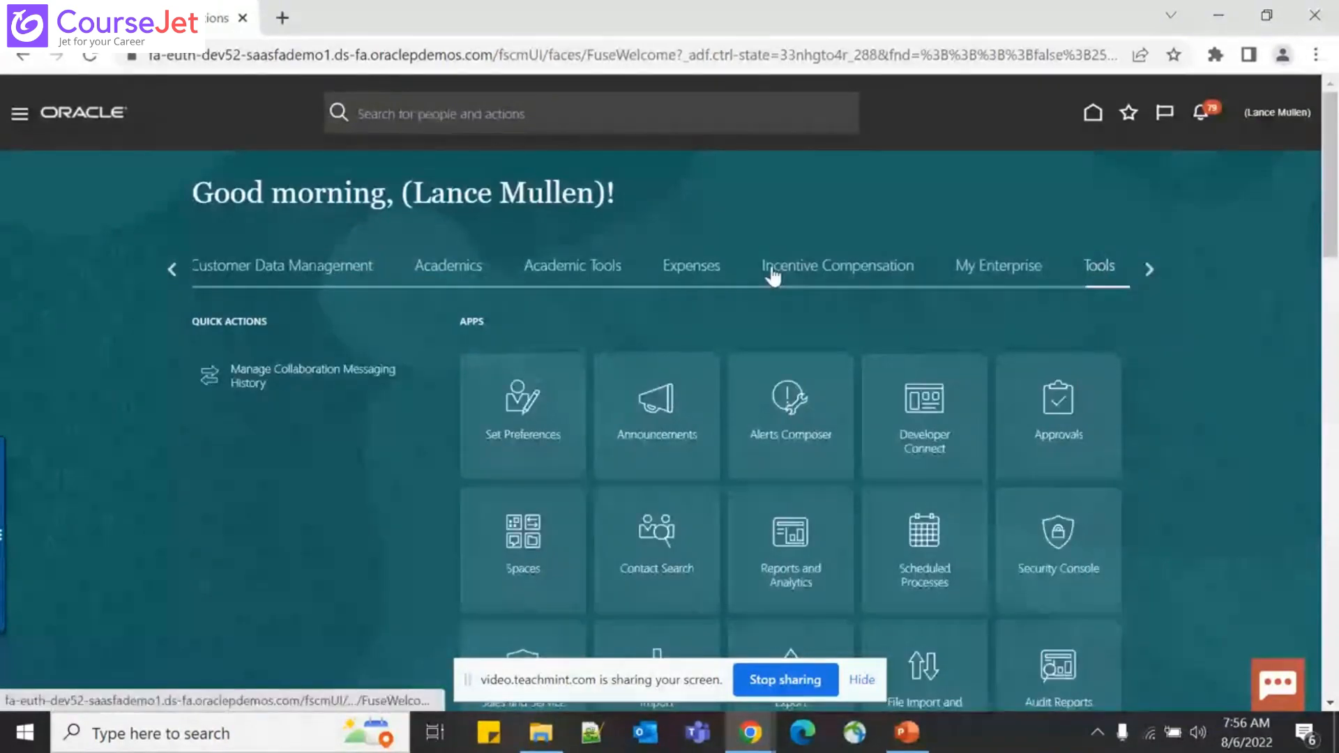
scroll(772, 276, down, 2)
scroll(772, 275, down, 2)
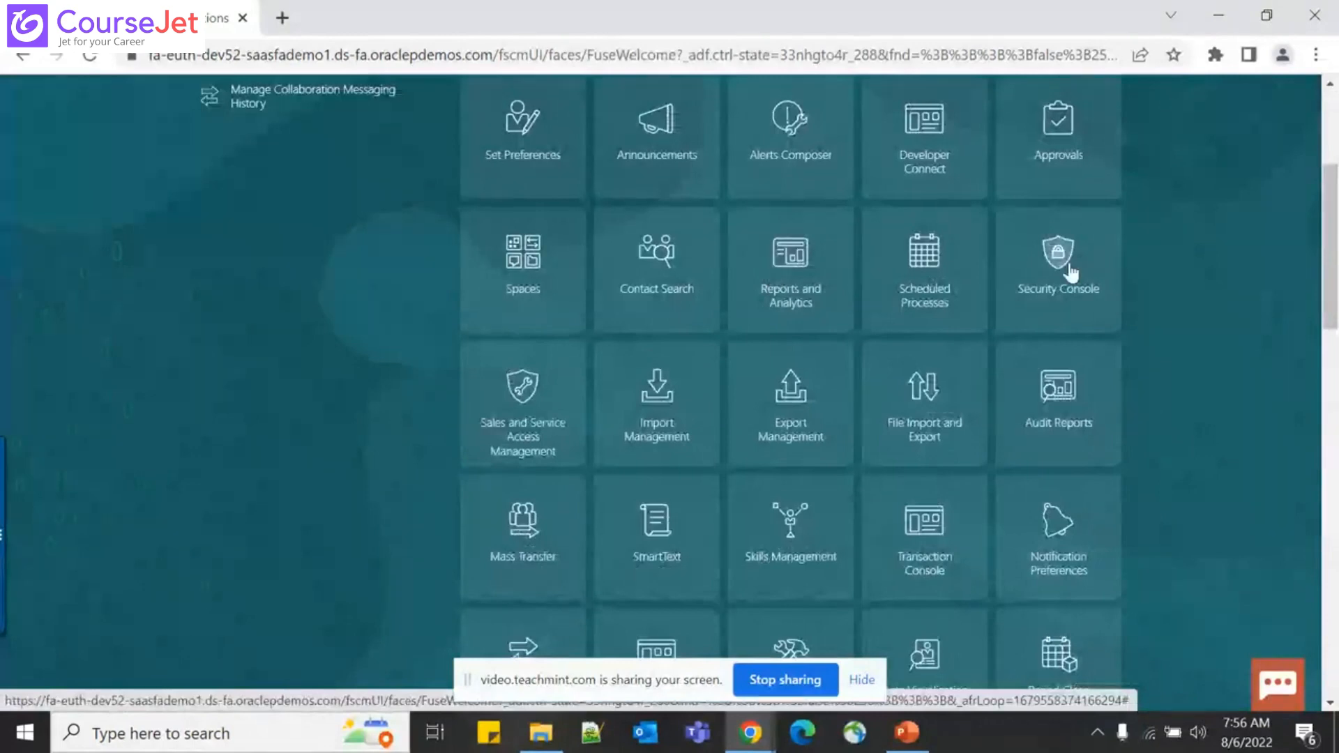
click(1071, 272)
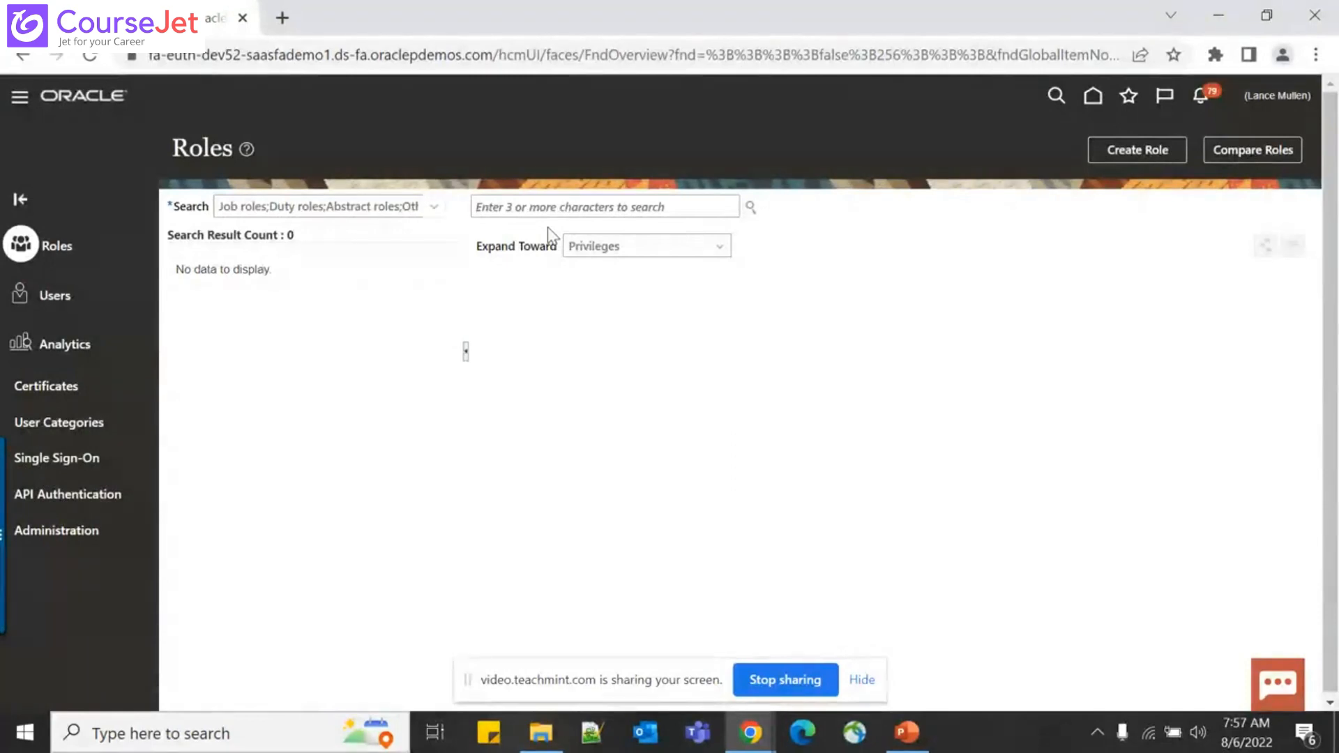
Search User Accounts for the demo user's user name
click(69, 300)
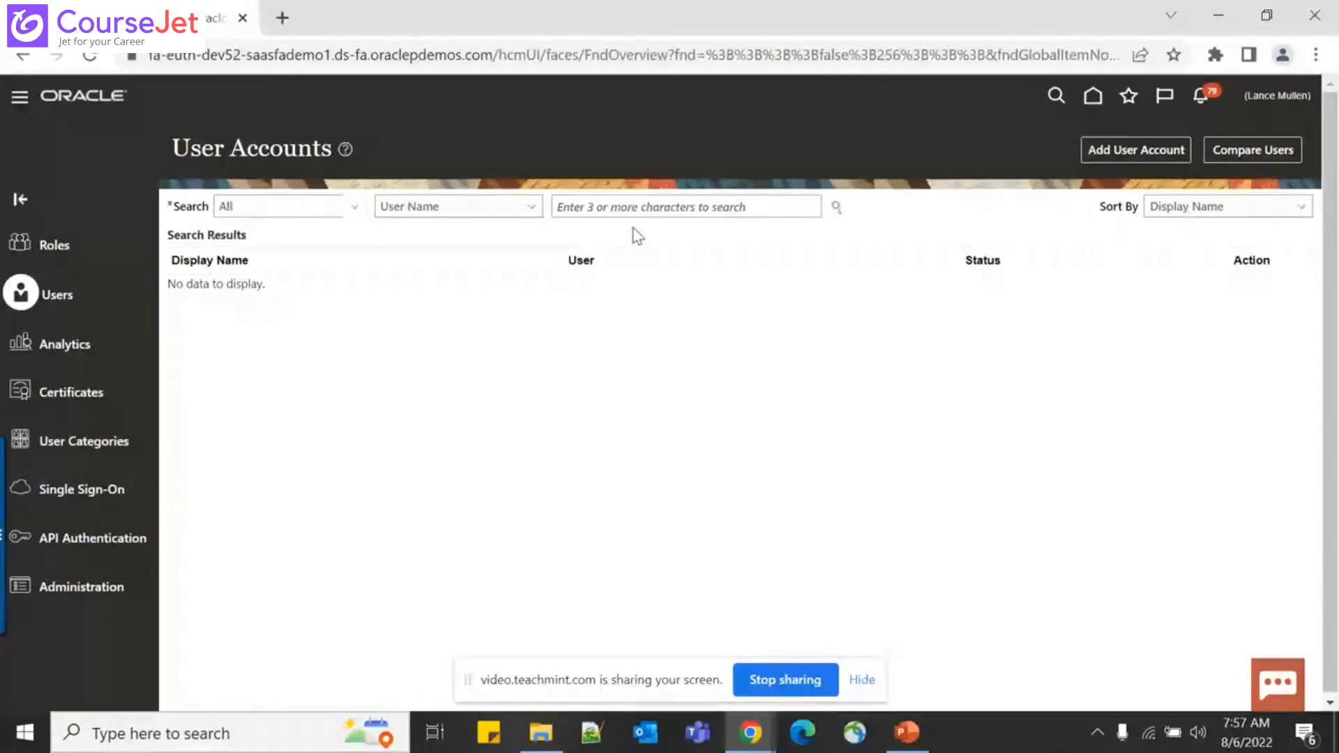
click(627, 207)
text(L)
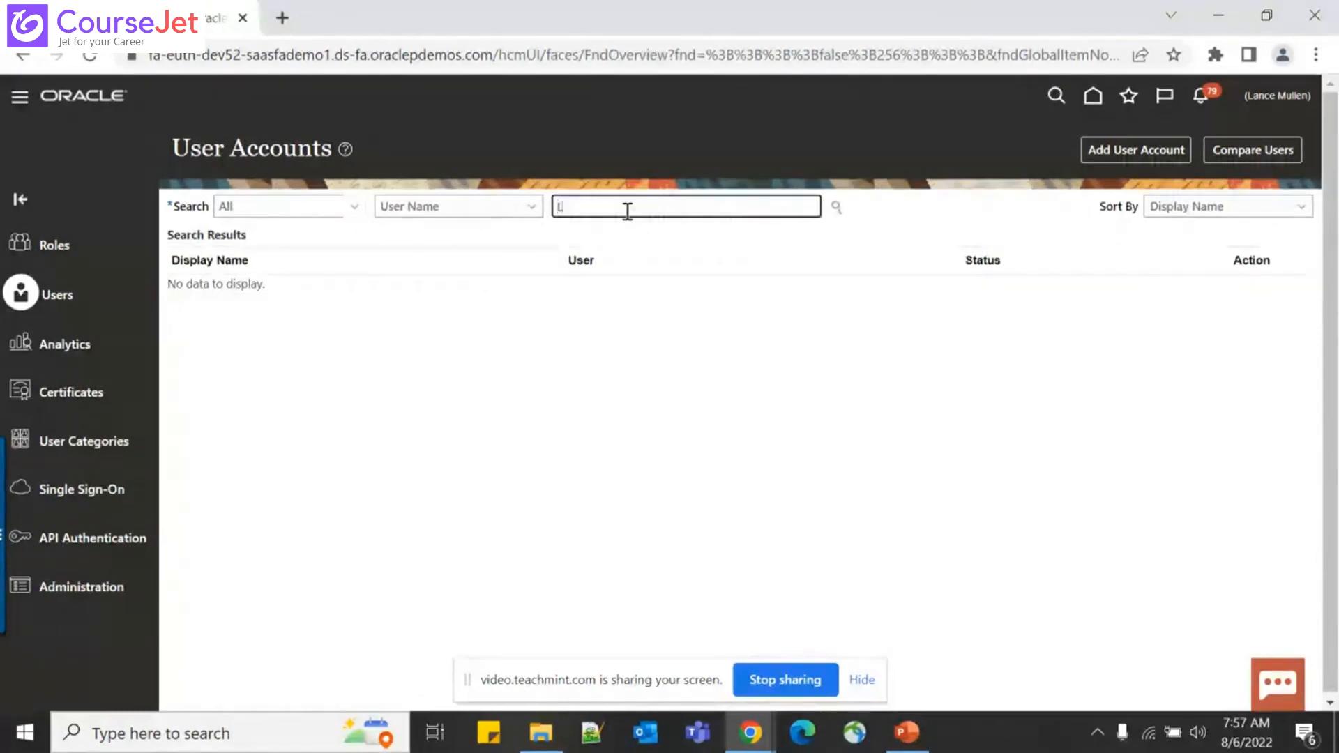
text(a)
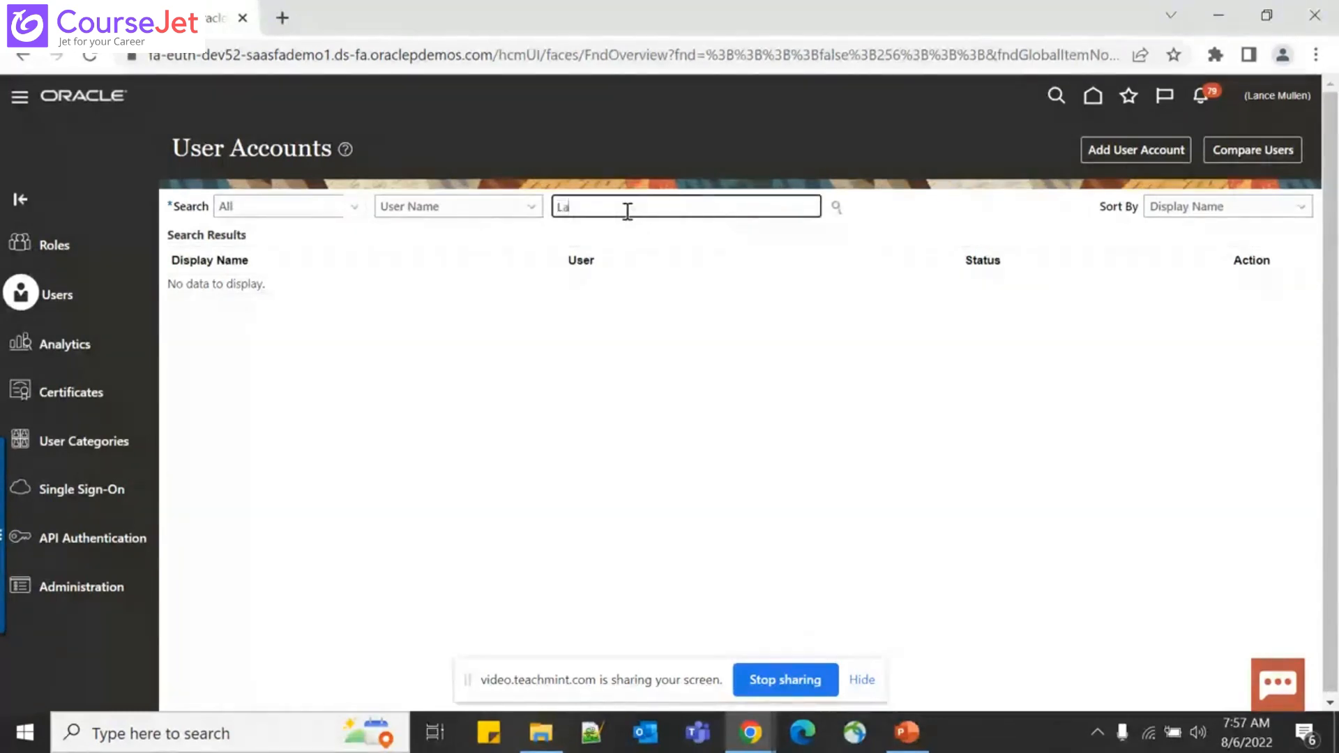
text(nce)
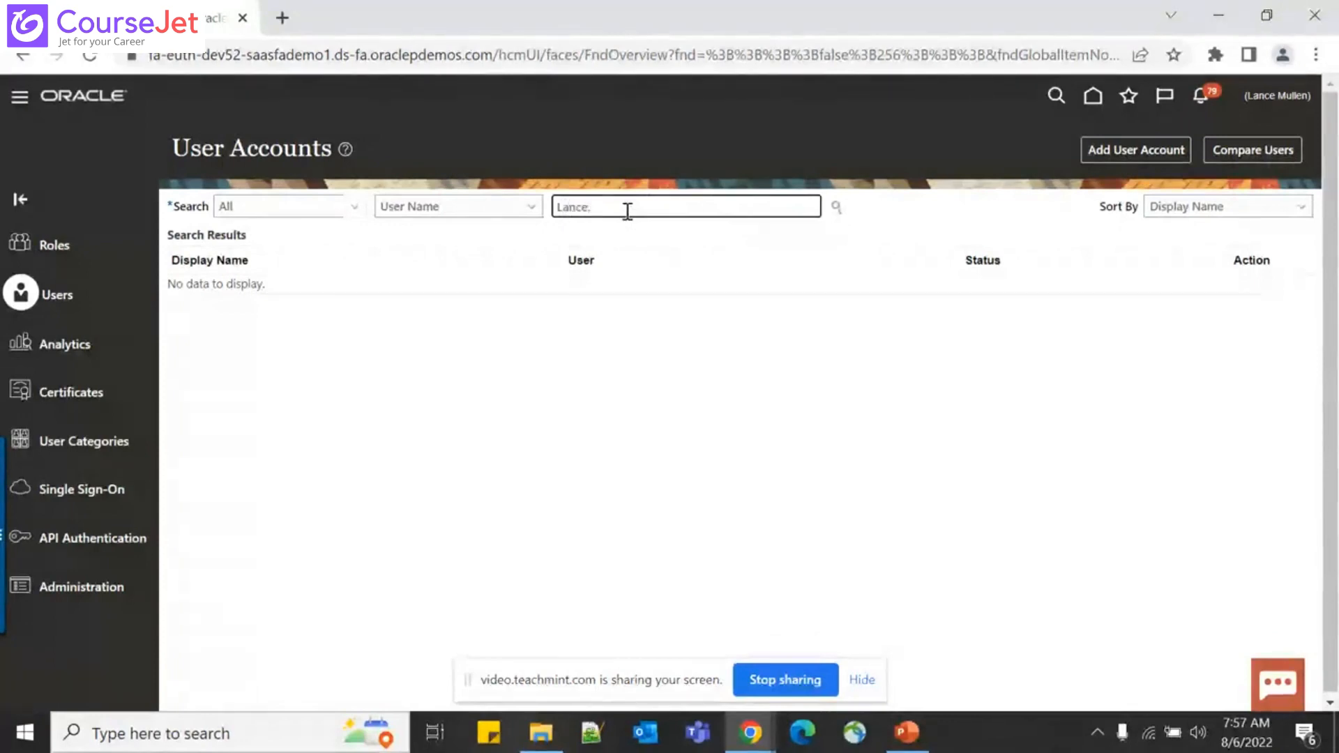
text(.Mullen)
key(Return)
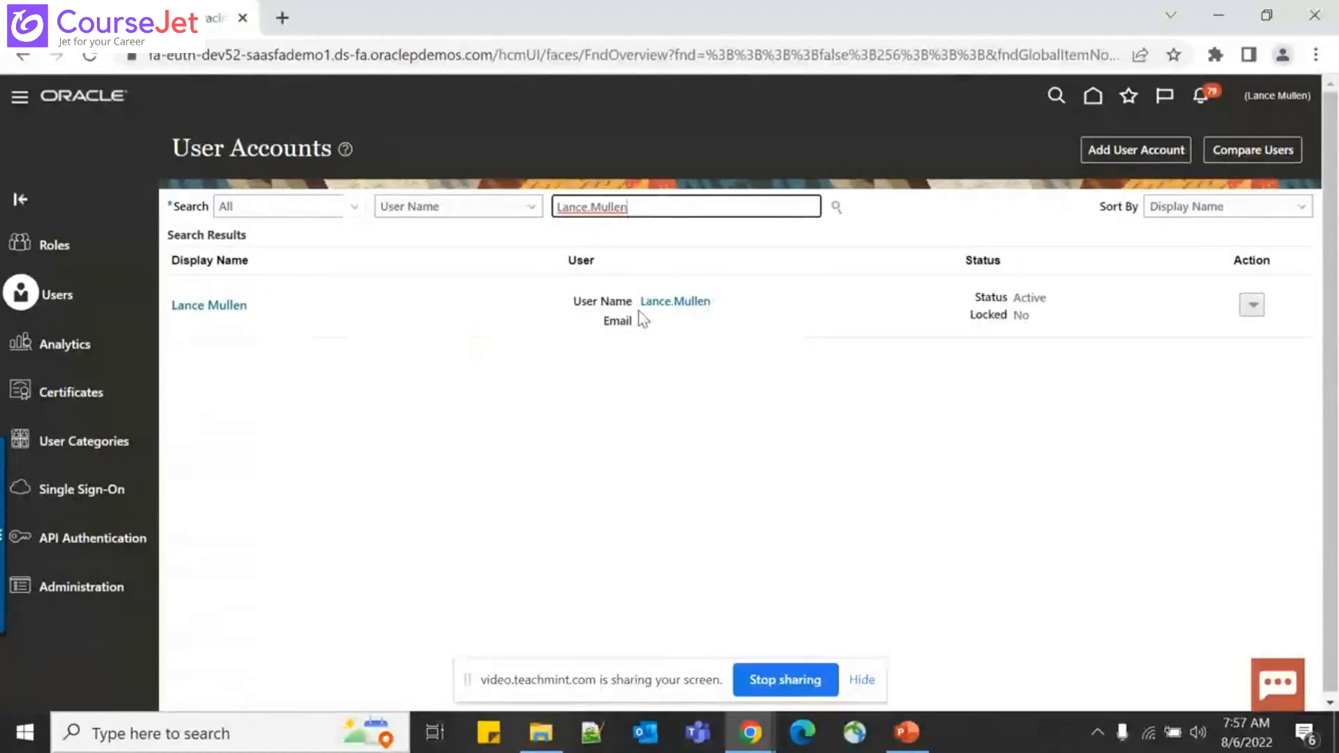
Open the matching user's account details from the search results
click(659, 303)
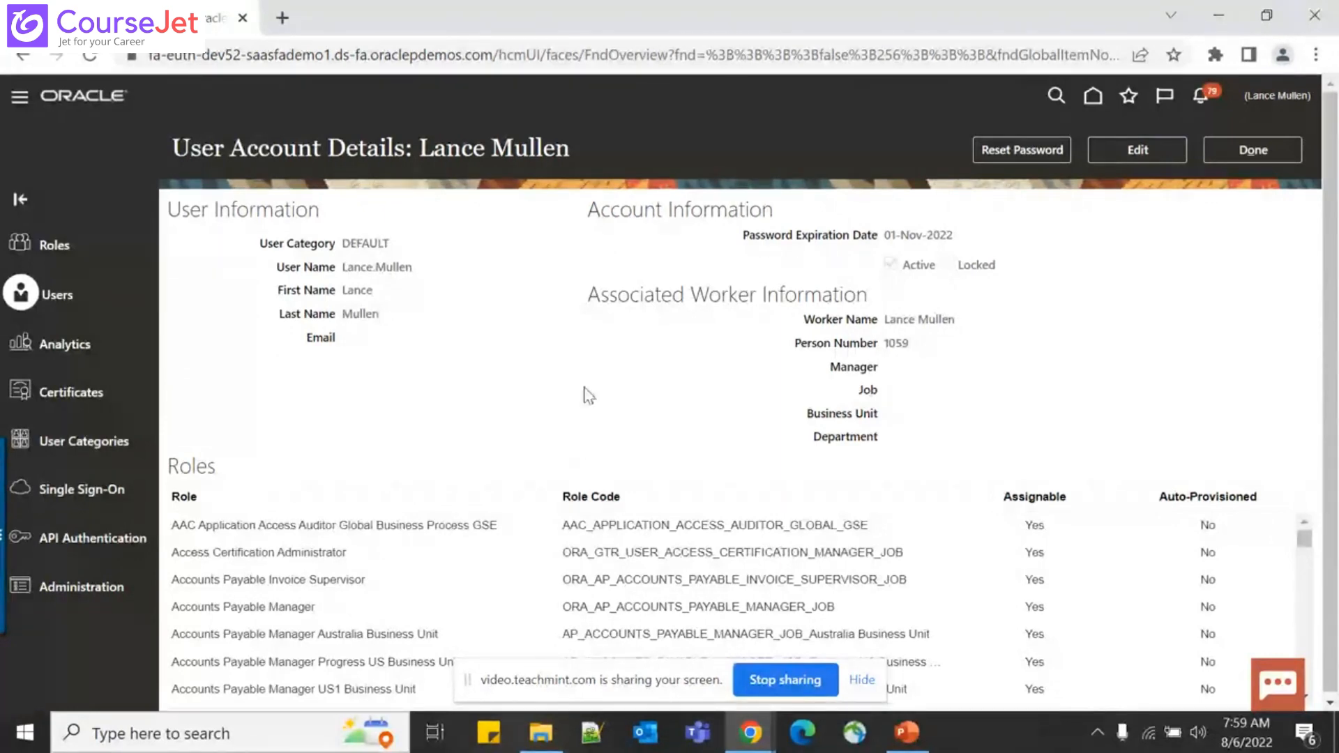
scroll(584, 388, down, 2)
scroll(438, 596, down, 1)
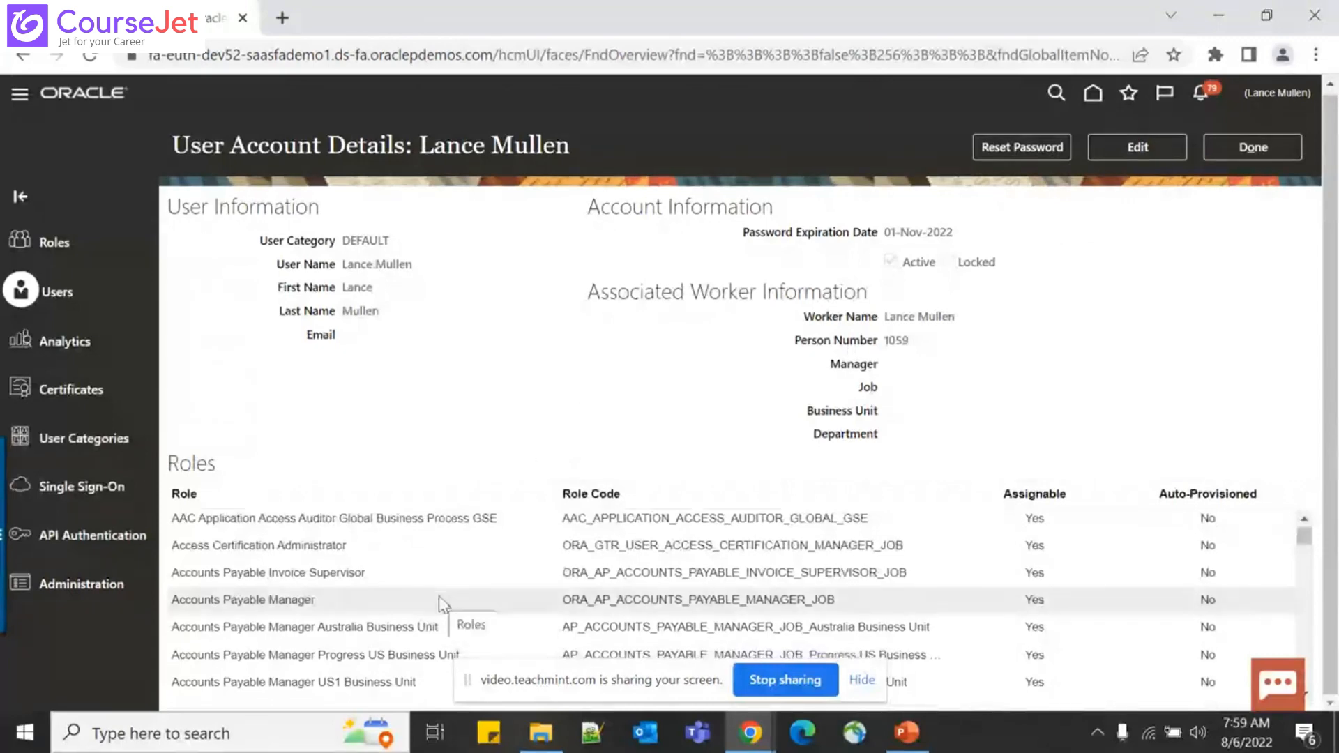
scroll(438, 596, down, 1)
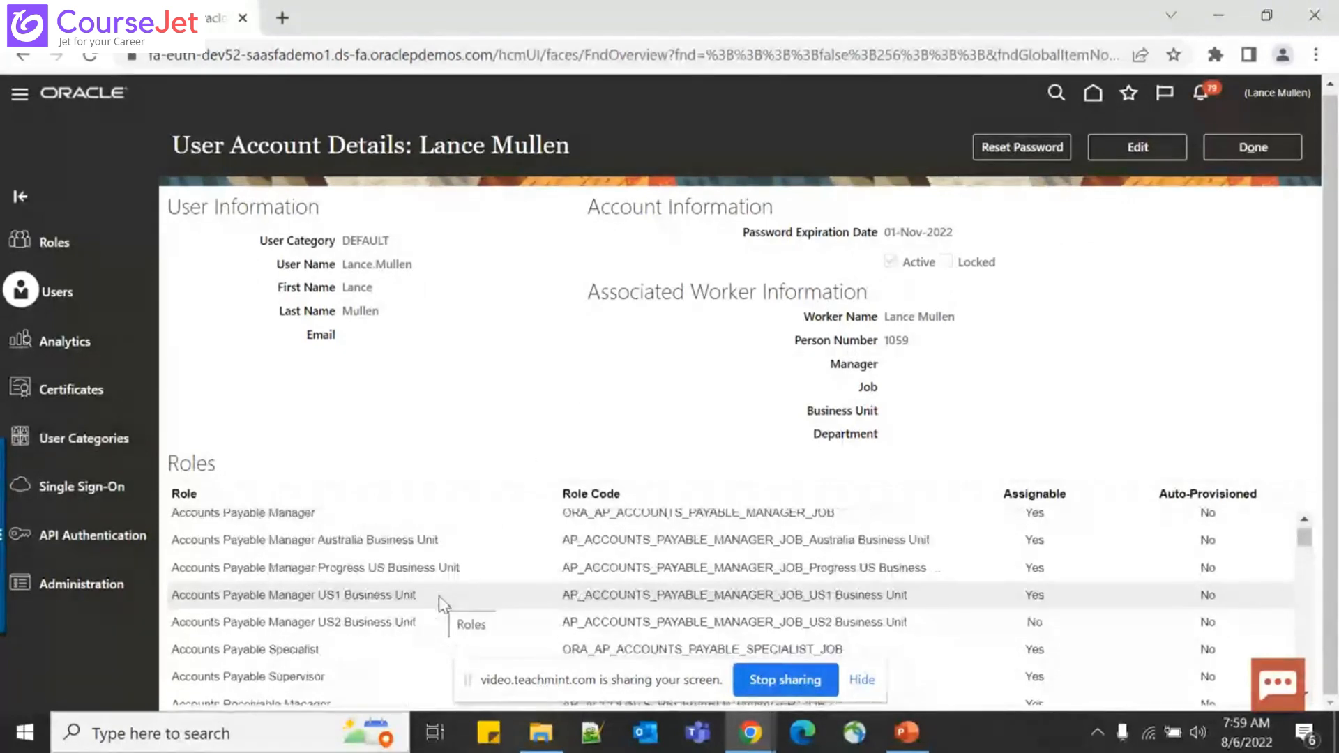
scroll(438, 595, down, 2)
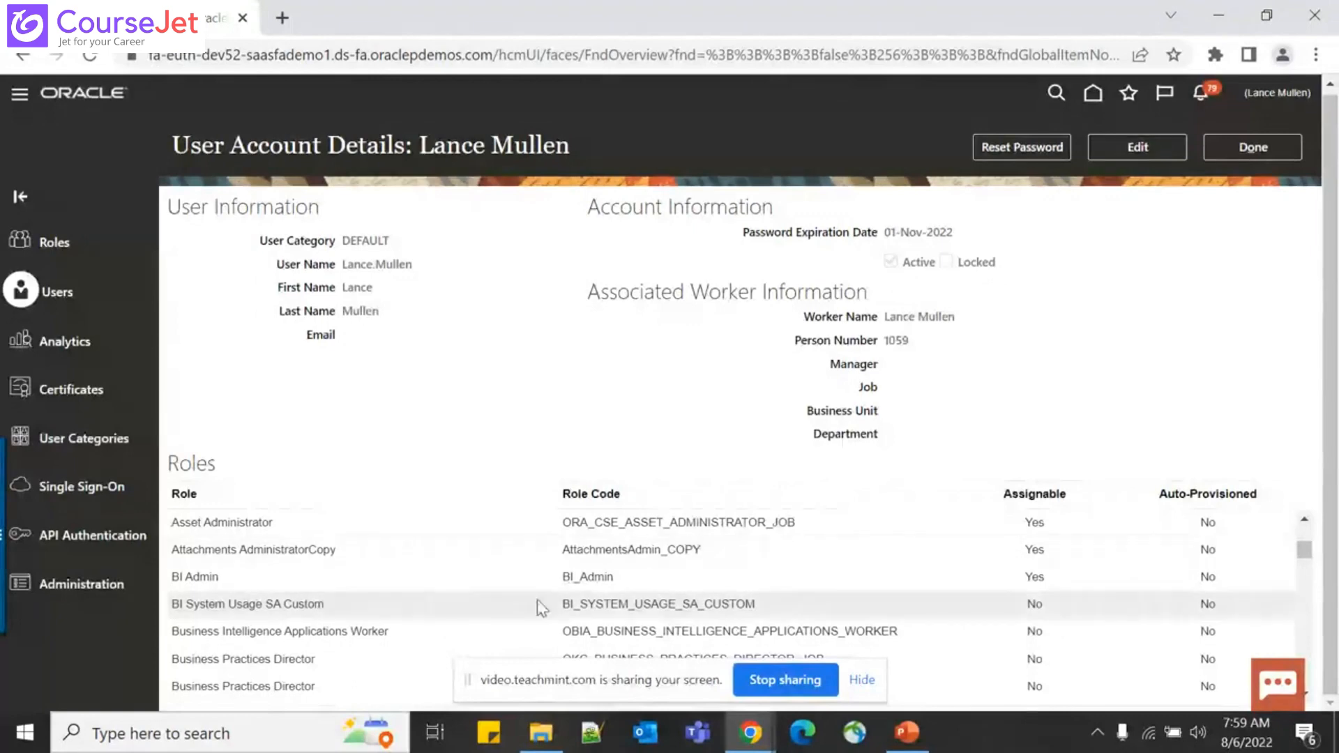
scroll(537, 600, down, 5)
scroll(537, 599, down, 3)
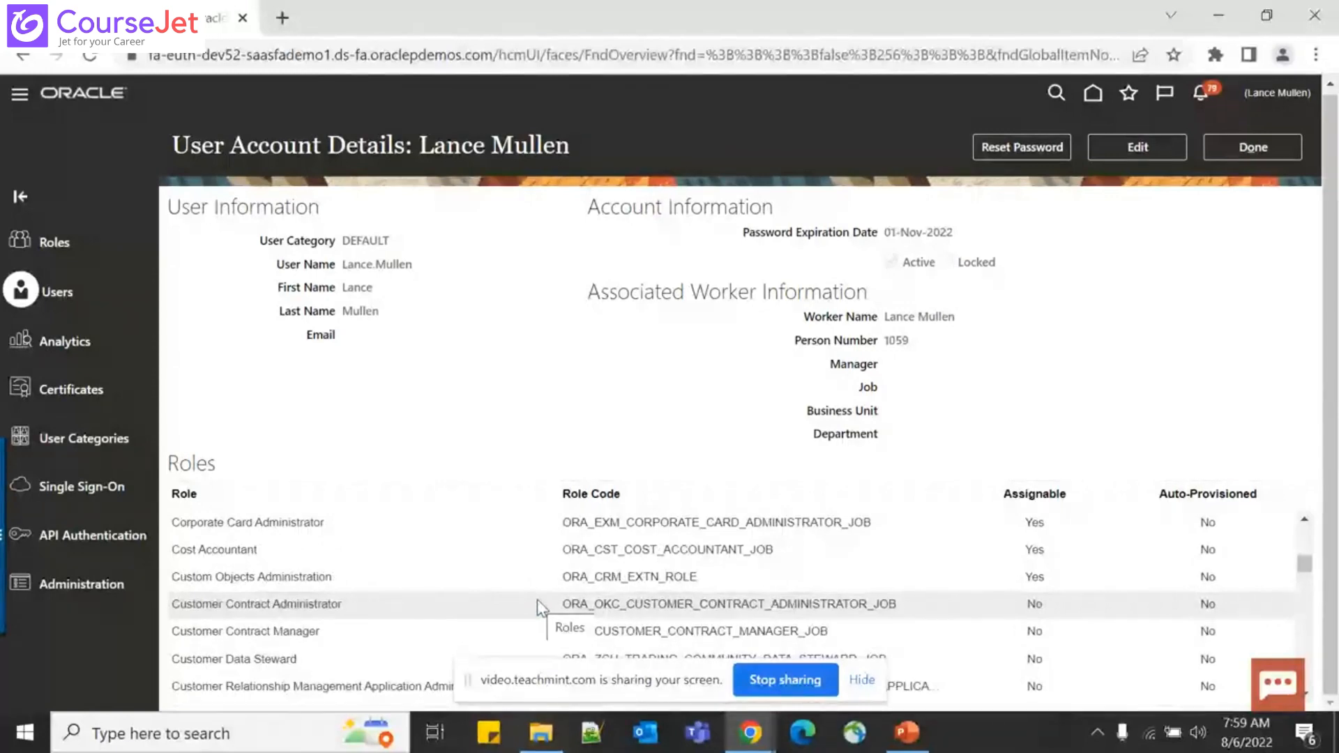
scroll(537, 599, down, 1)
scroll(537, 599, down, 1)
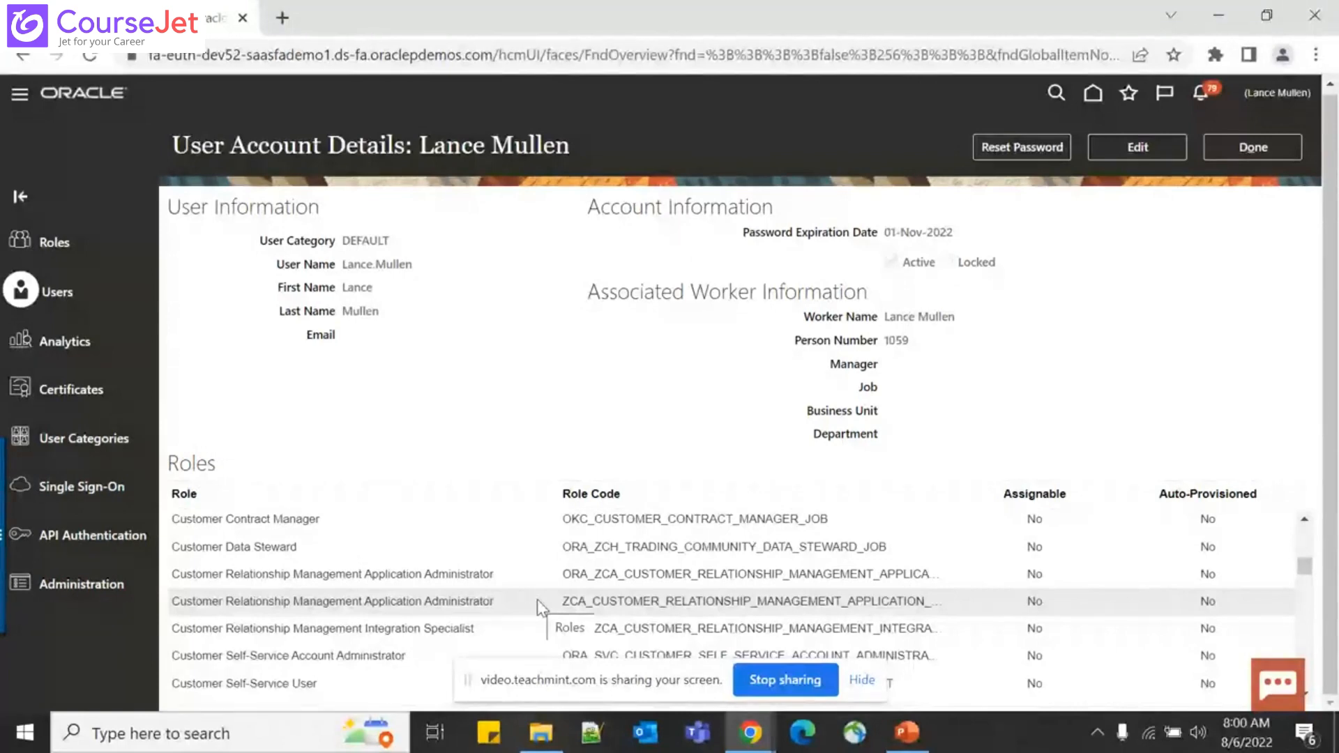
Edit the user account and start adding a role membership
click(1122, 147)
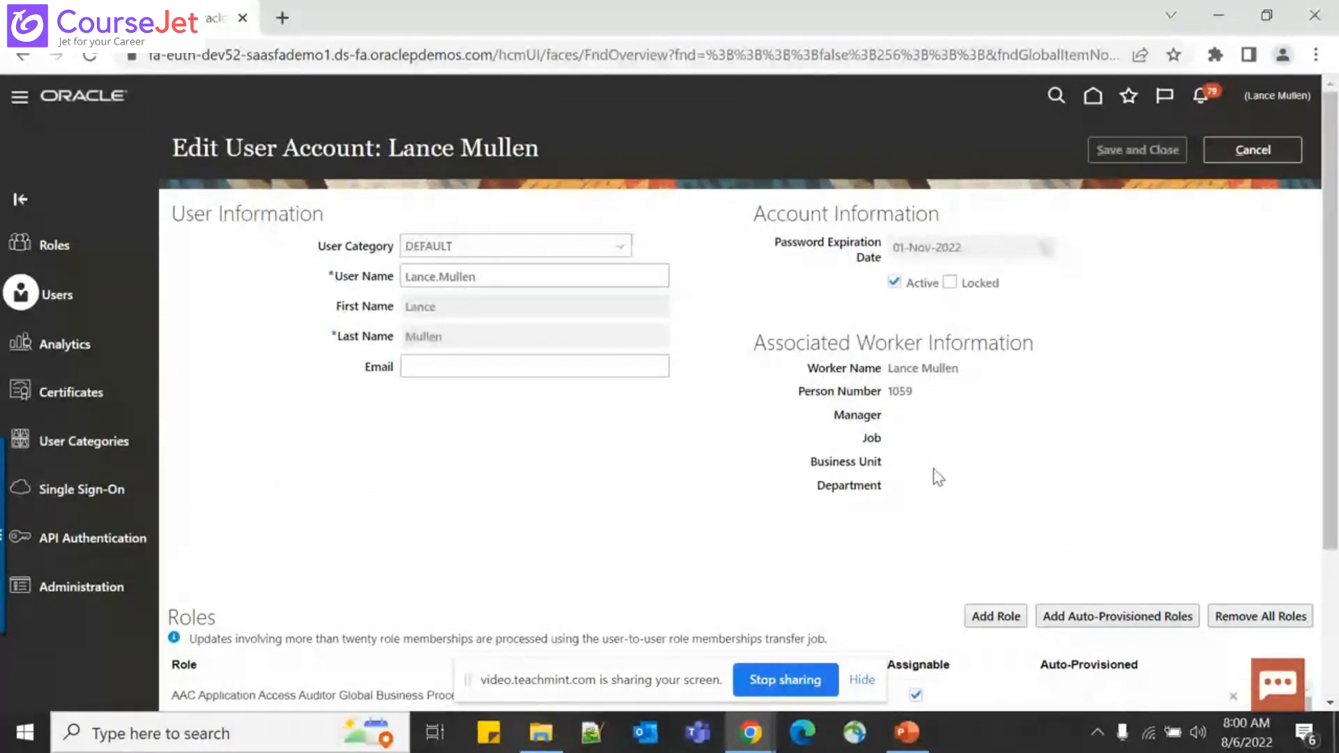
click(1017, 607)
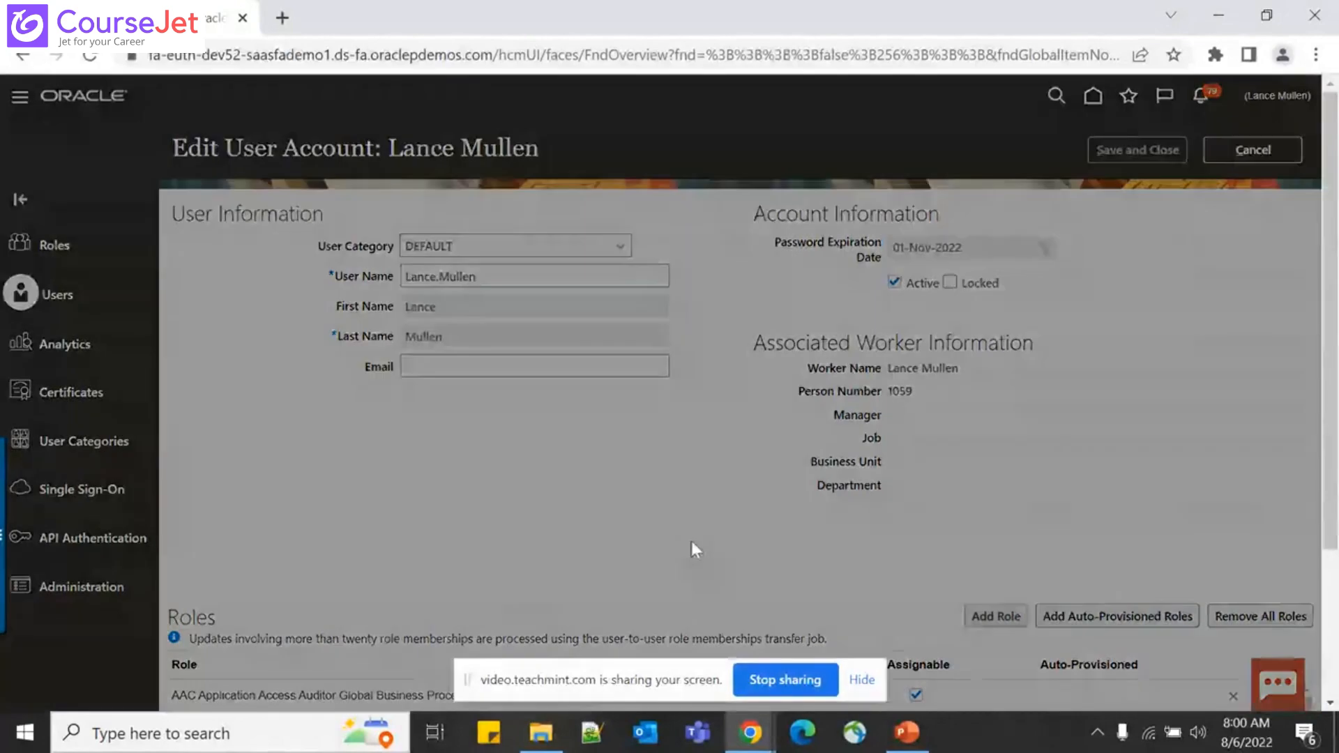
Search the PER_RECR role code and add the Recruiting Administrator role membership
click(589, 232)
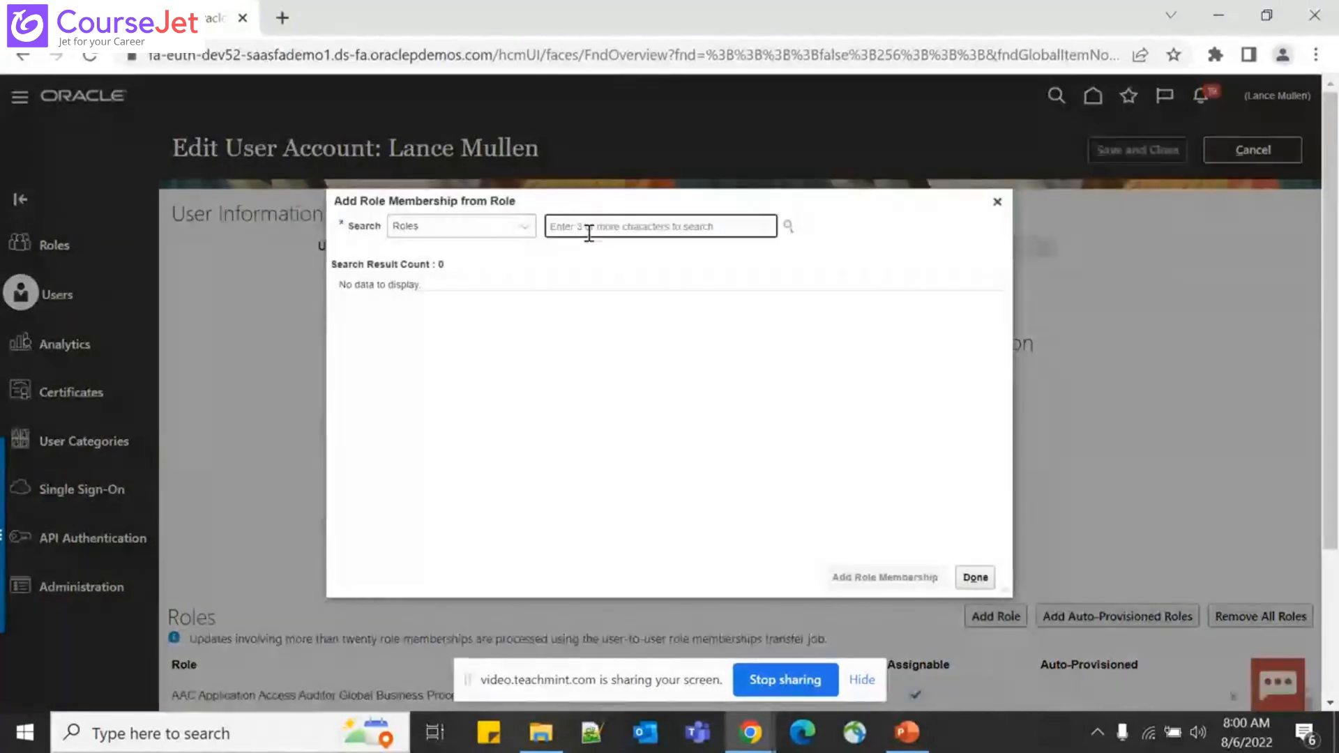
text(C)
text(RA)
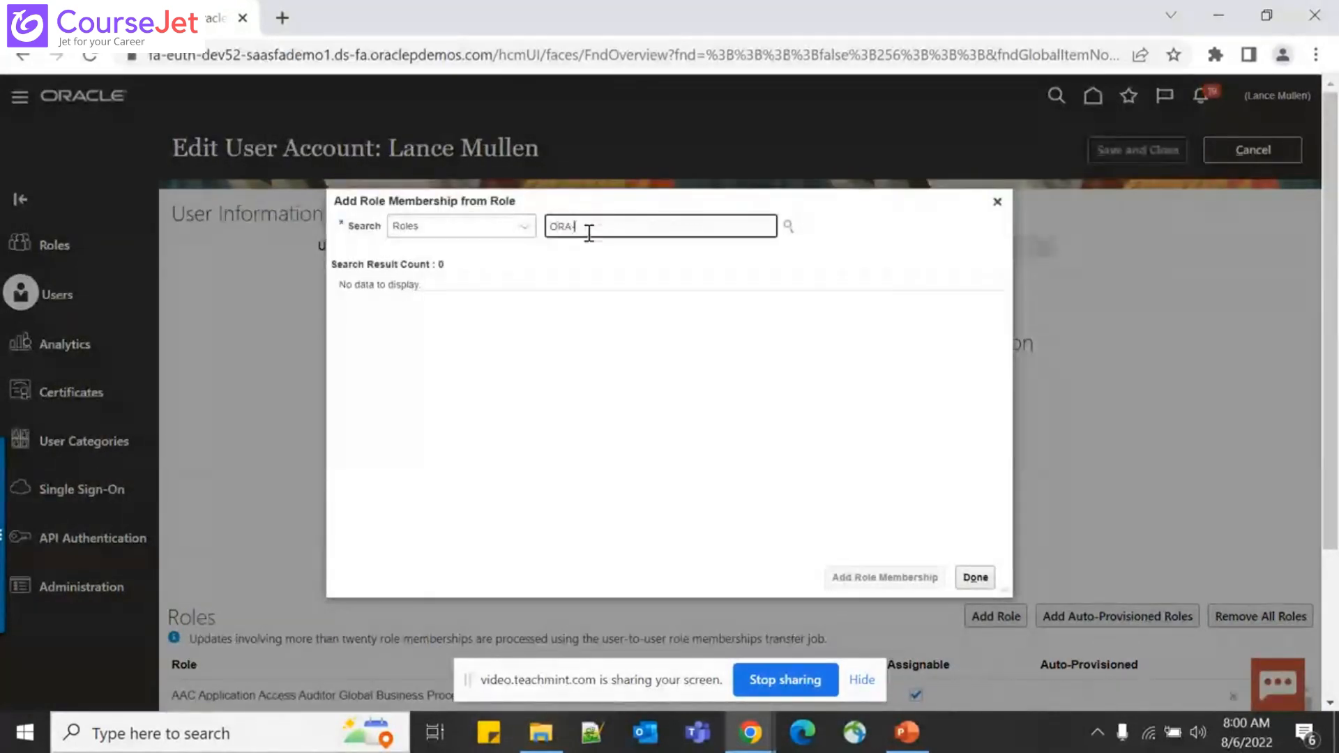
text(_PER_RECR)
click(587, 231)
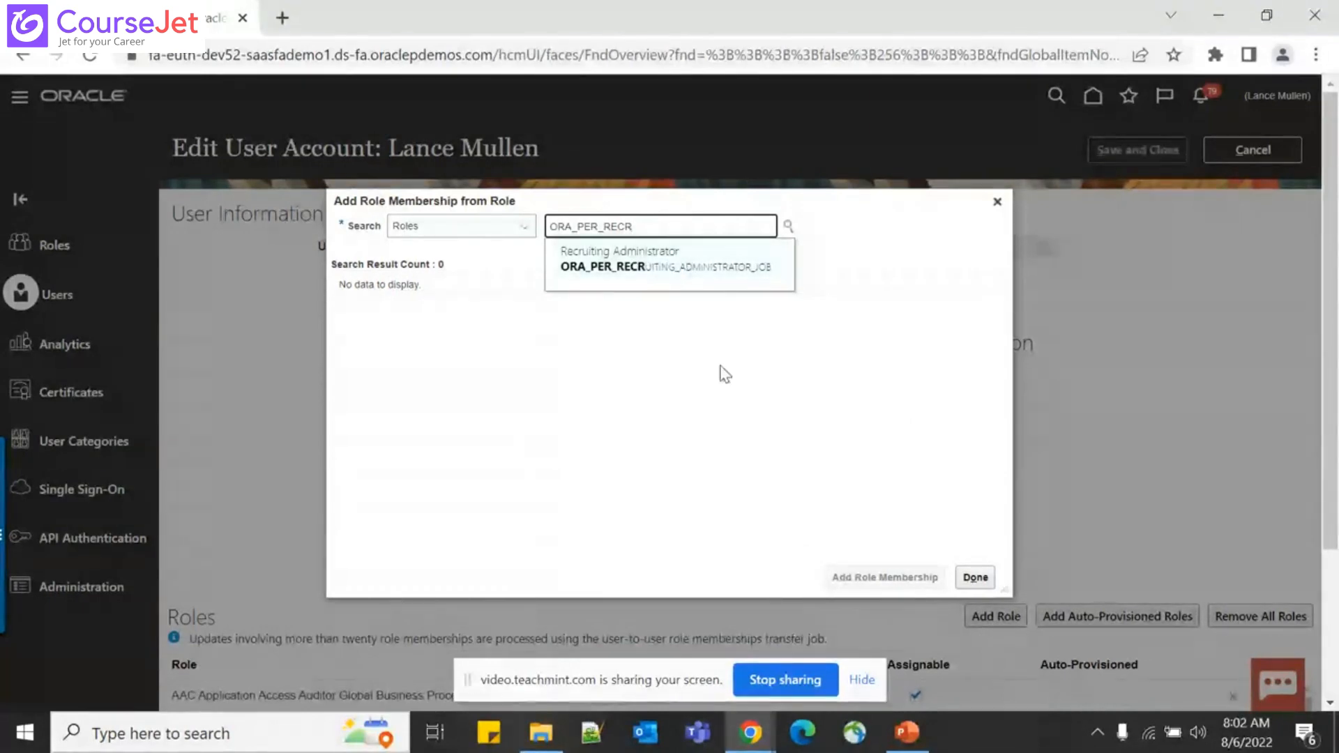
click(706, 268)
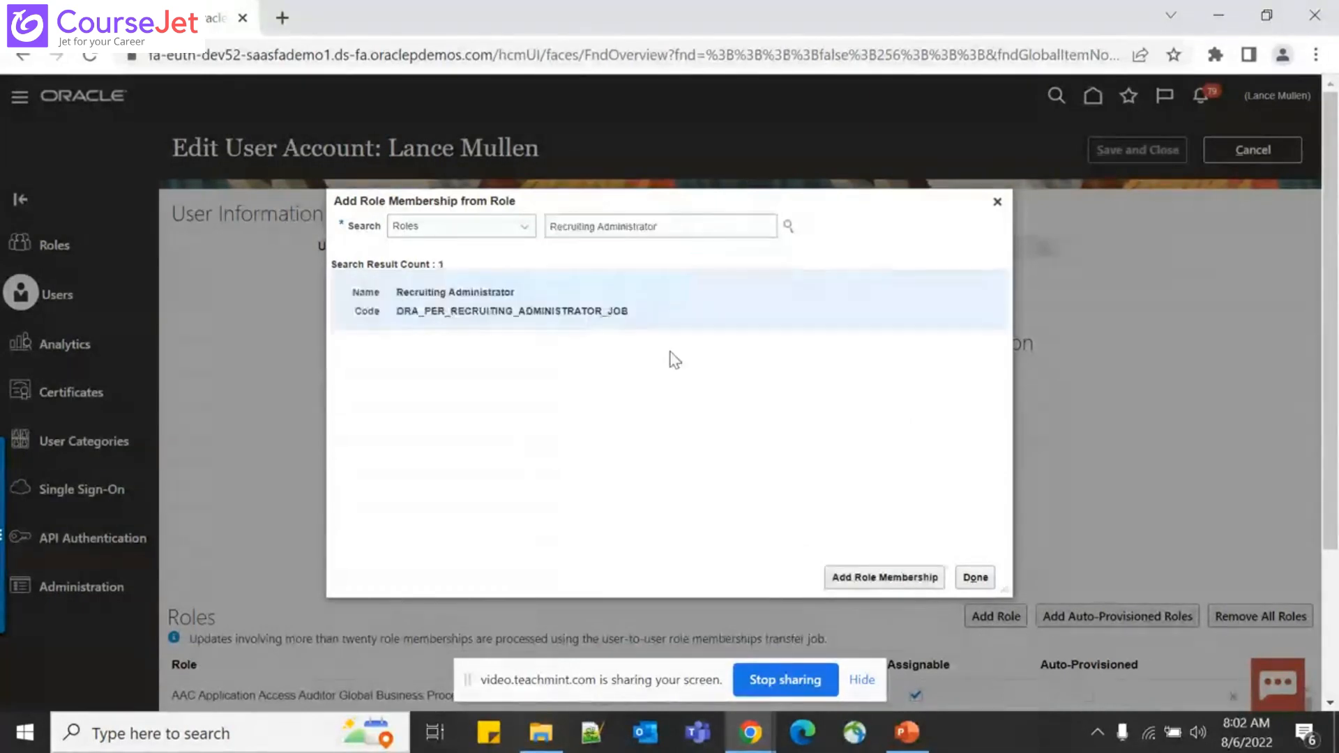
click(900, 588)
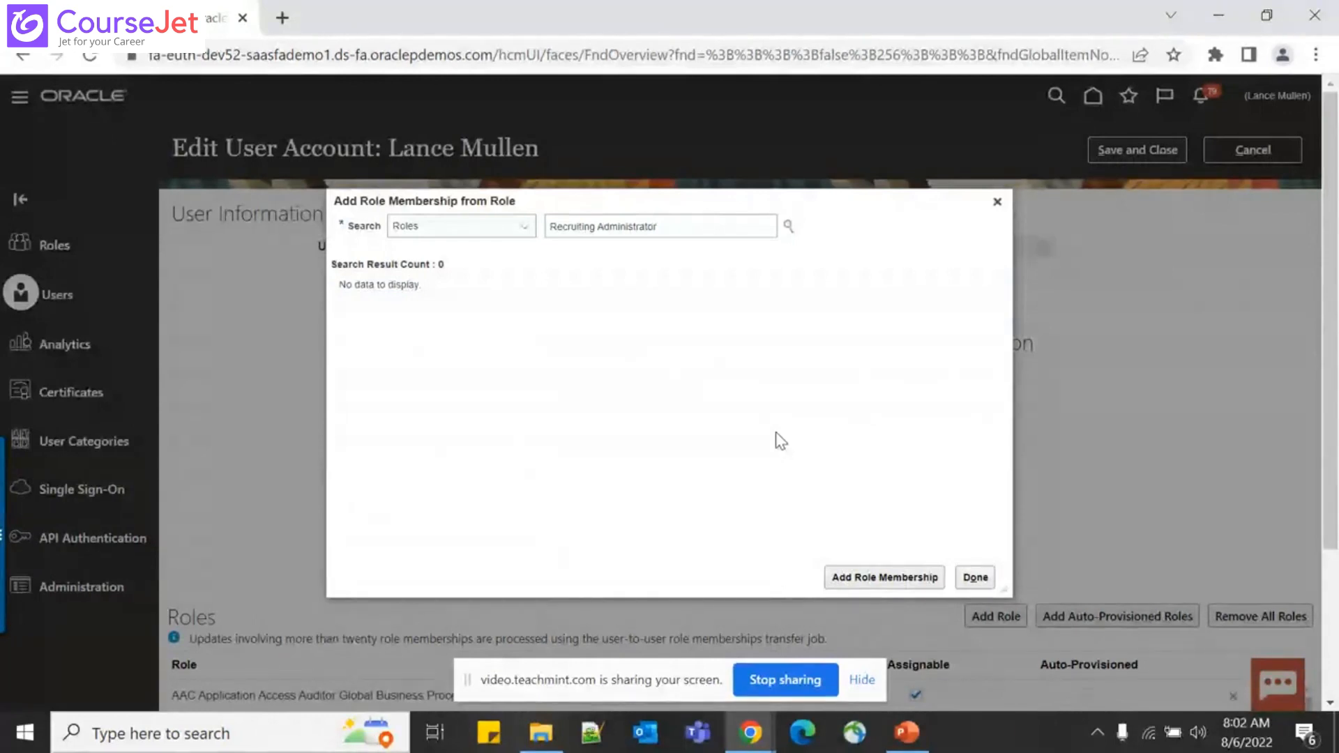
Replace the role search with ORA_ASM_APPLICATION_IMP and choose Application Implementation Consultant
triple_click(704, 228)
key(BackSpace)
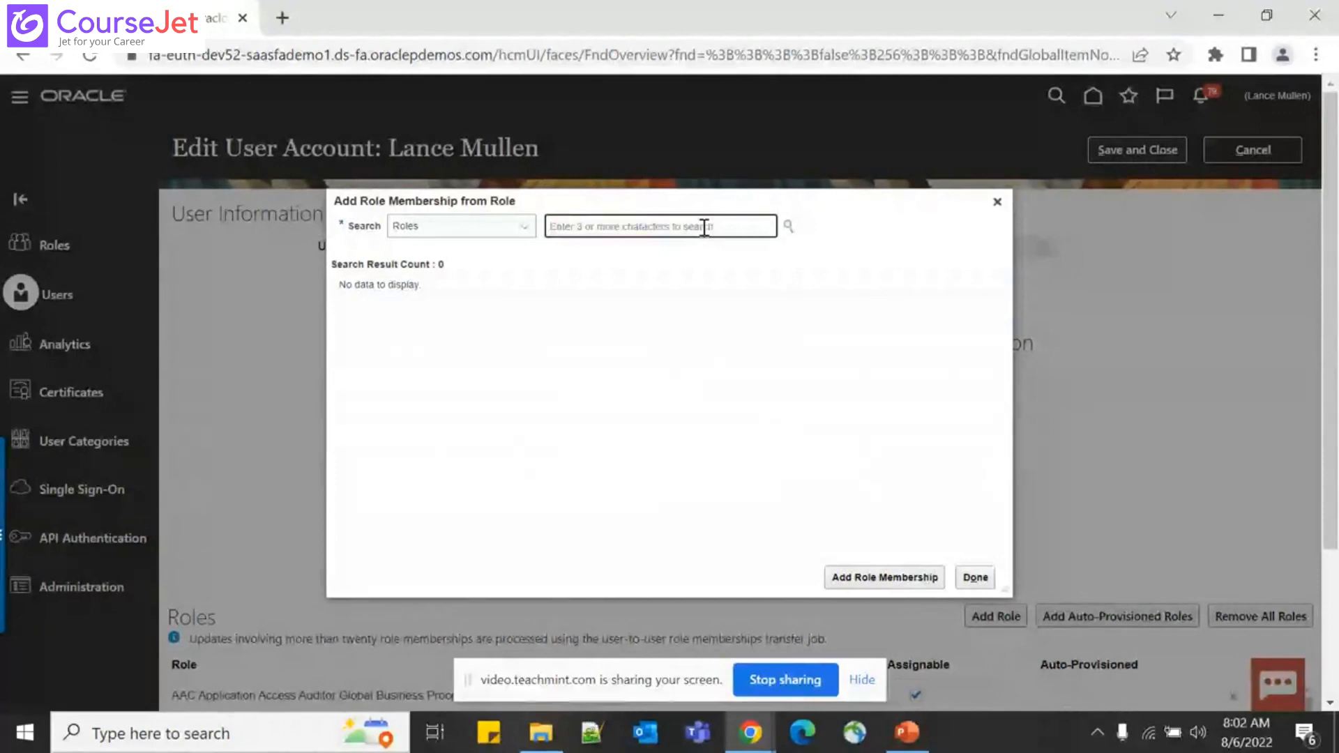
text(OR)
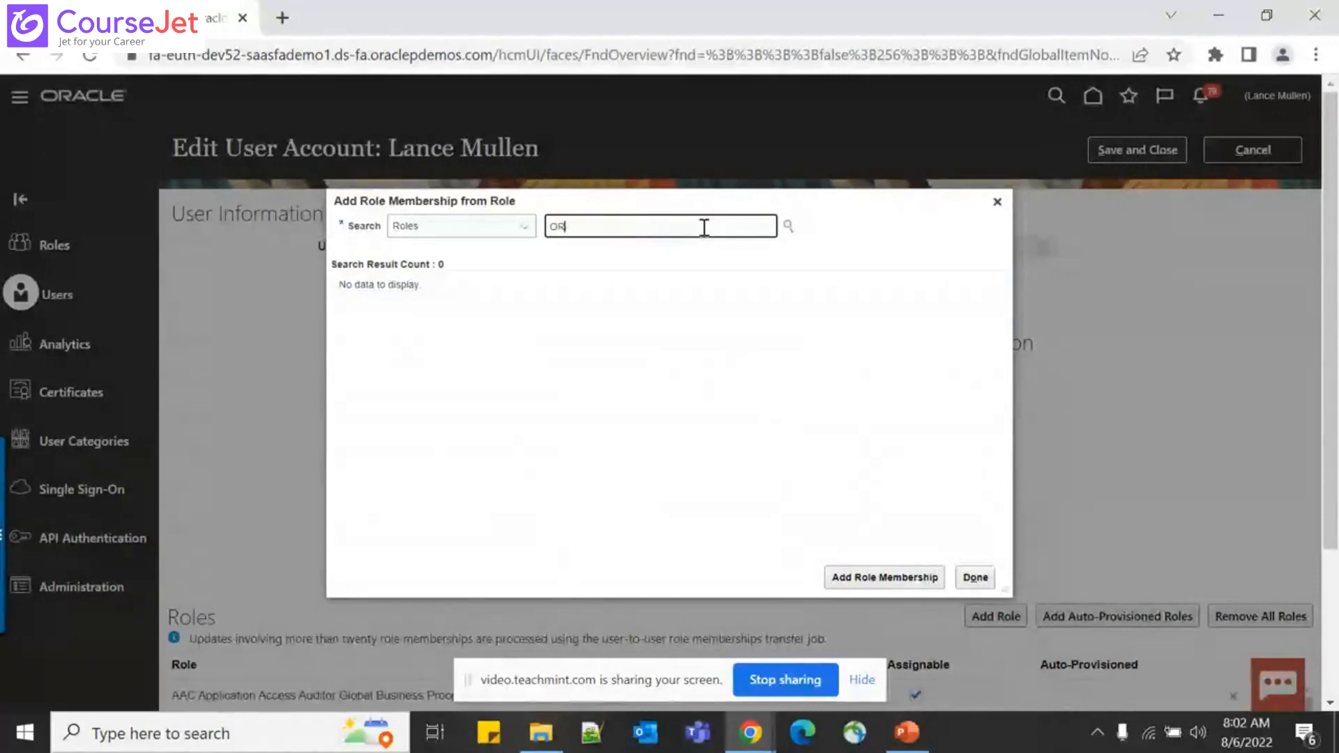
text(A_ASM)
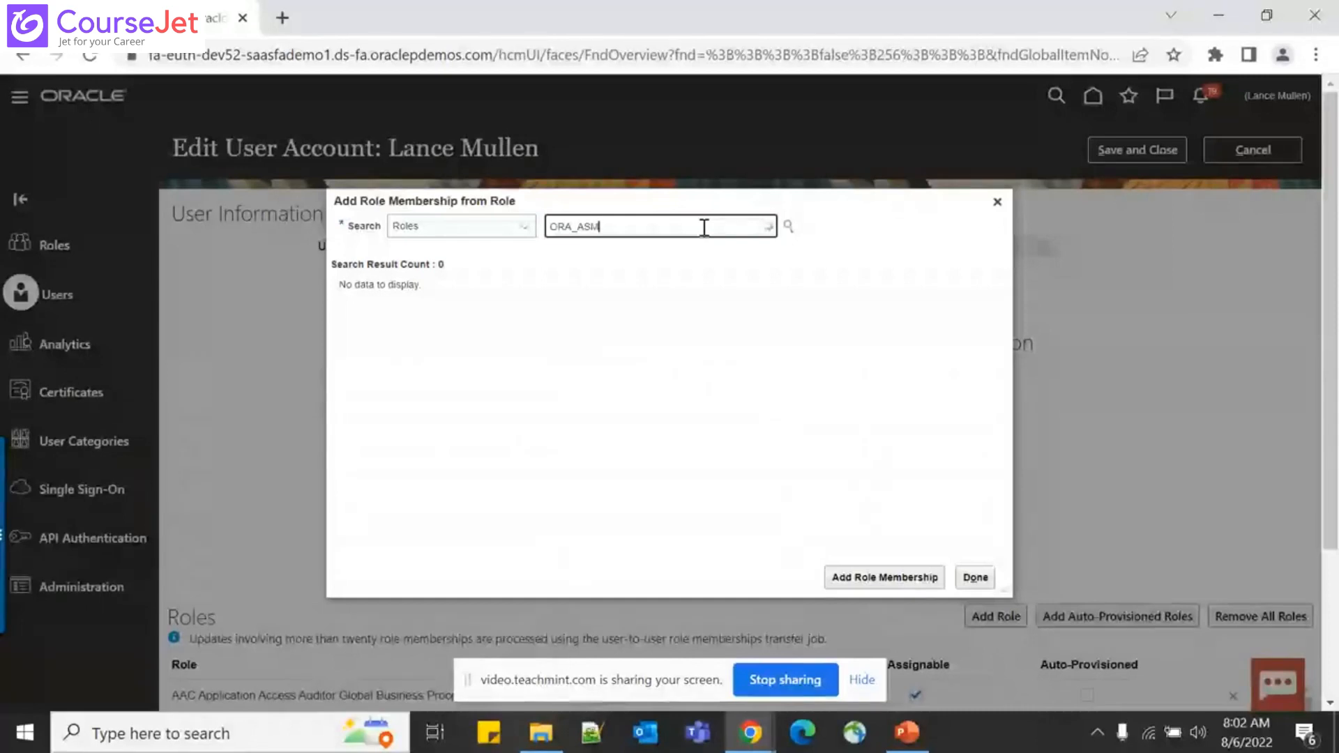
text(_APPLICATION)
text(_IMP)
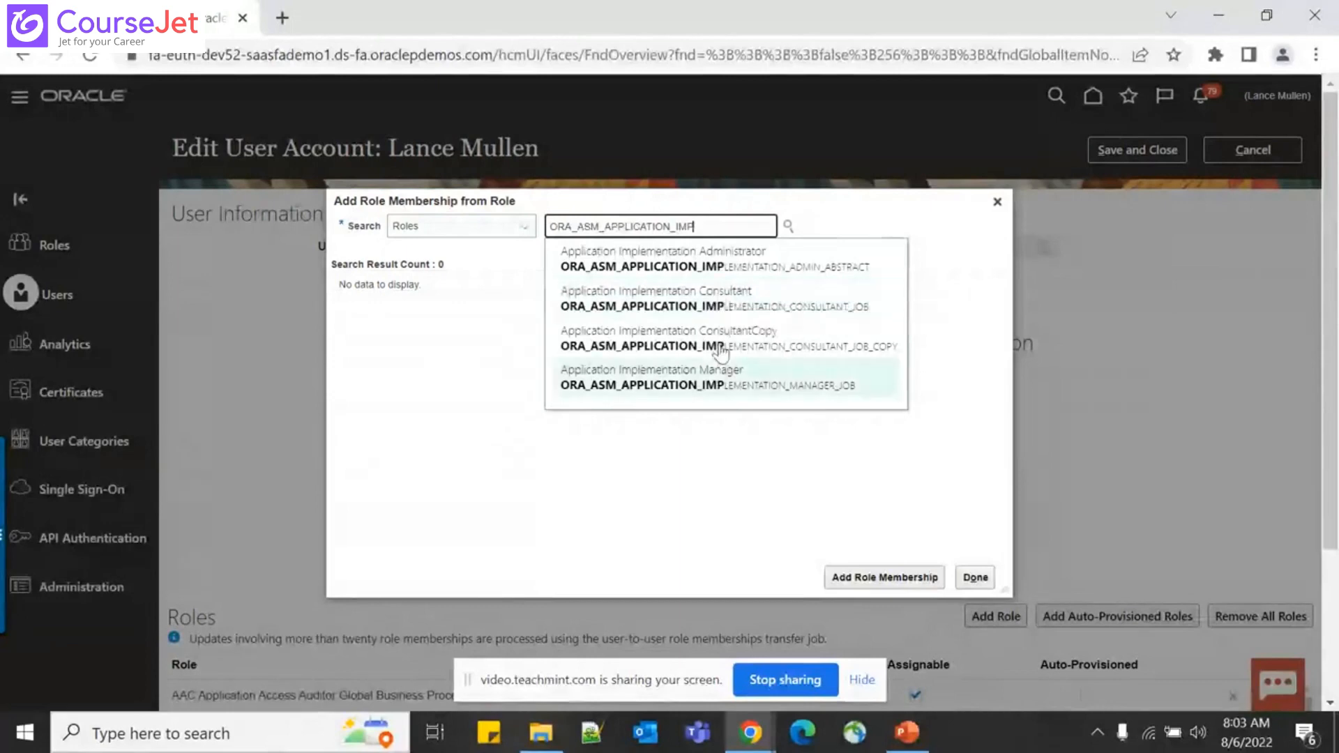
click(728, 301)
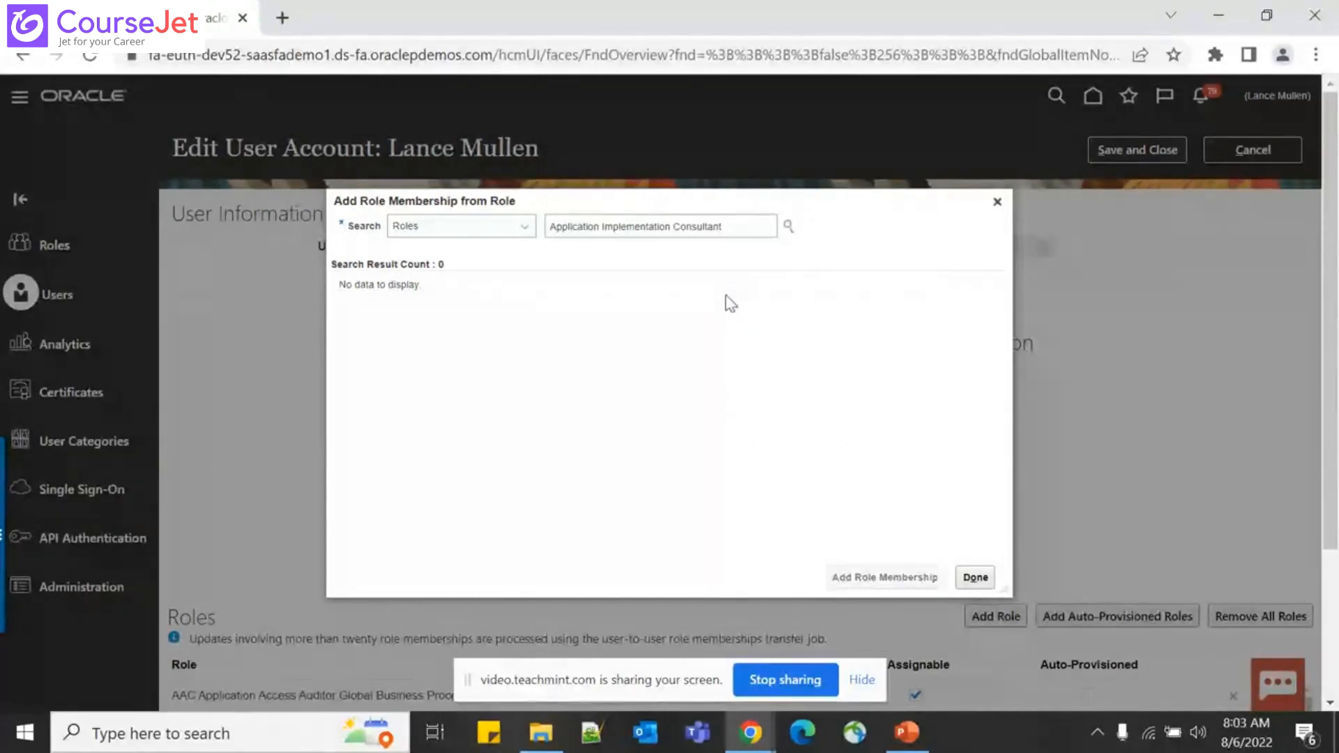
Close the role membership dialog with Done and Save and Close the user account
click(982, 581)
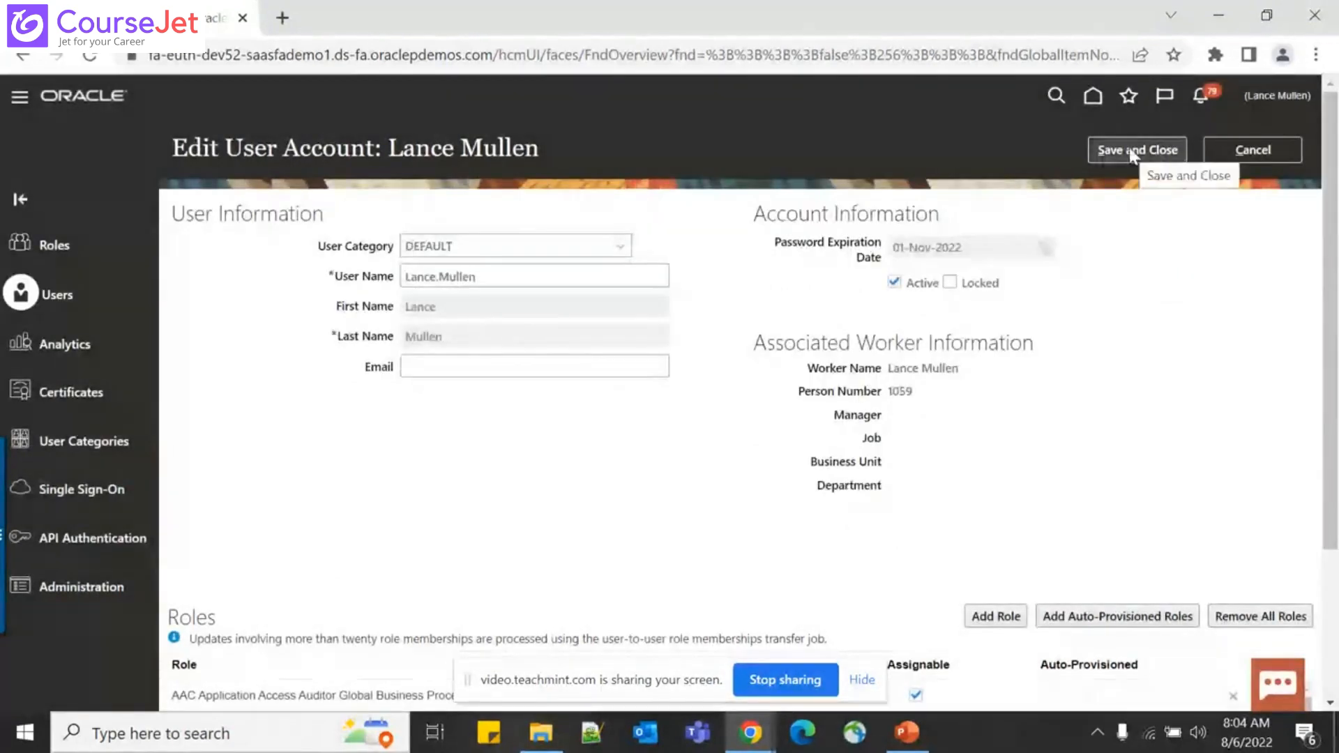
click(1128, 147)
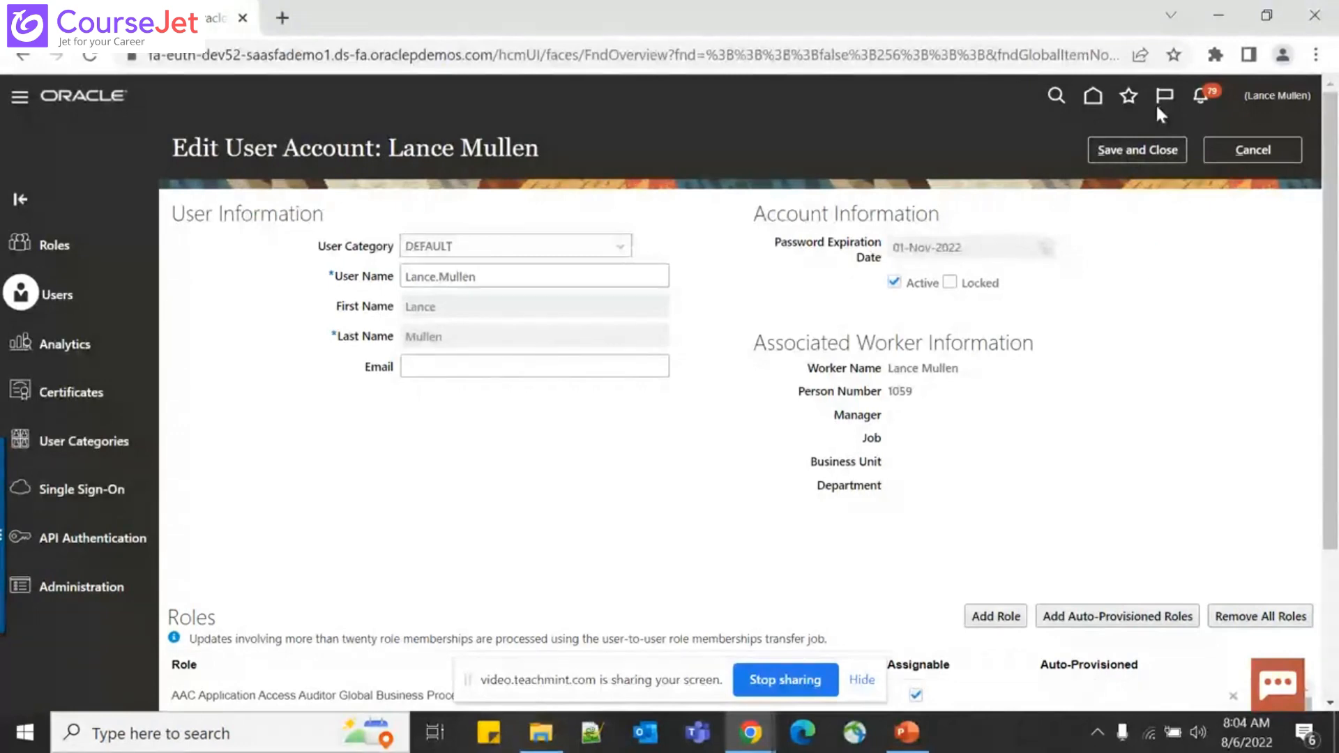
click(1124, 155)
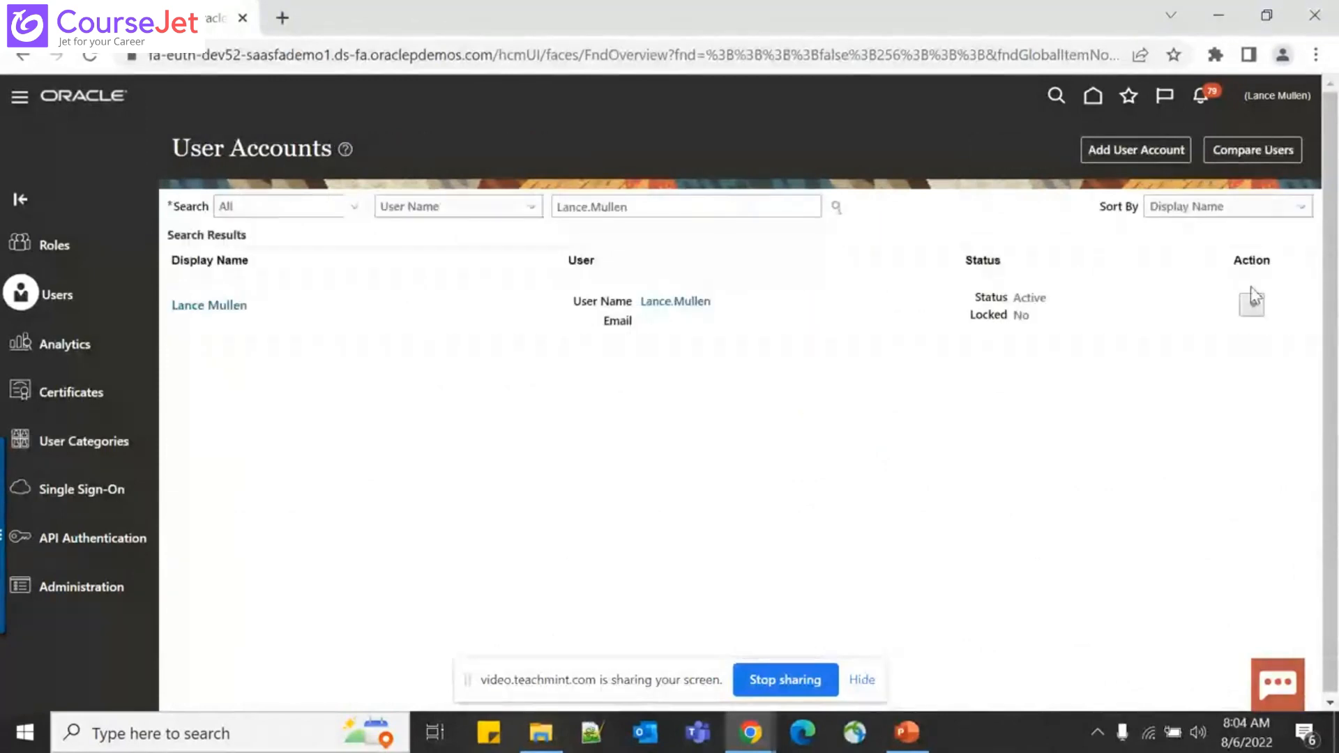
Sign out from Settings and Actions, confirm logout, and sign back in with saved credentials
click(1277, 96)
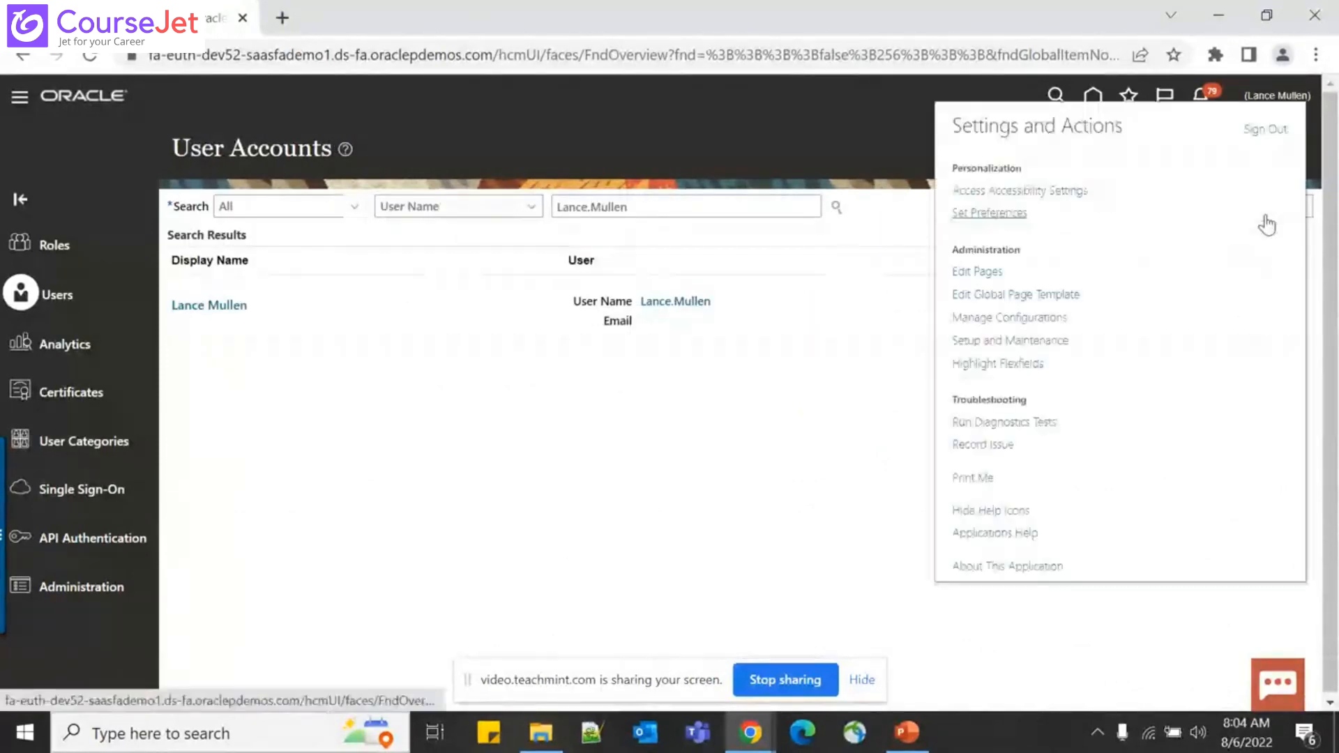
click(1262, 131)
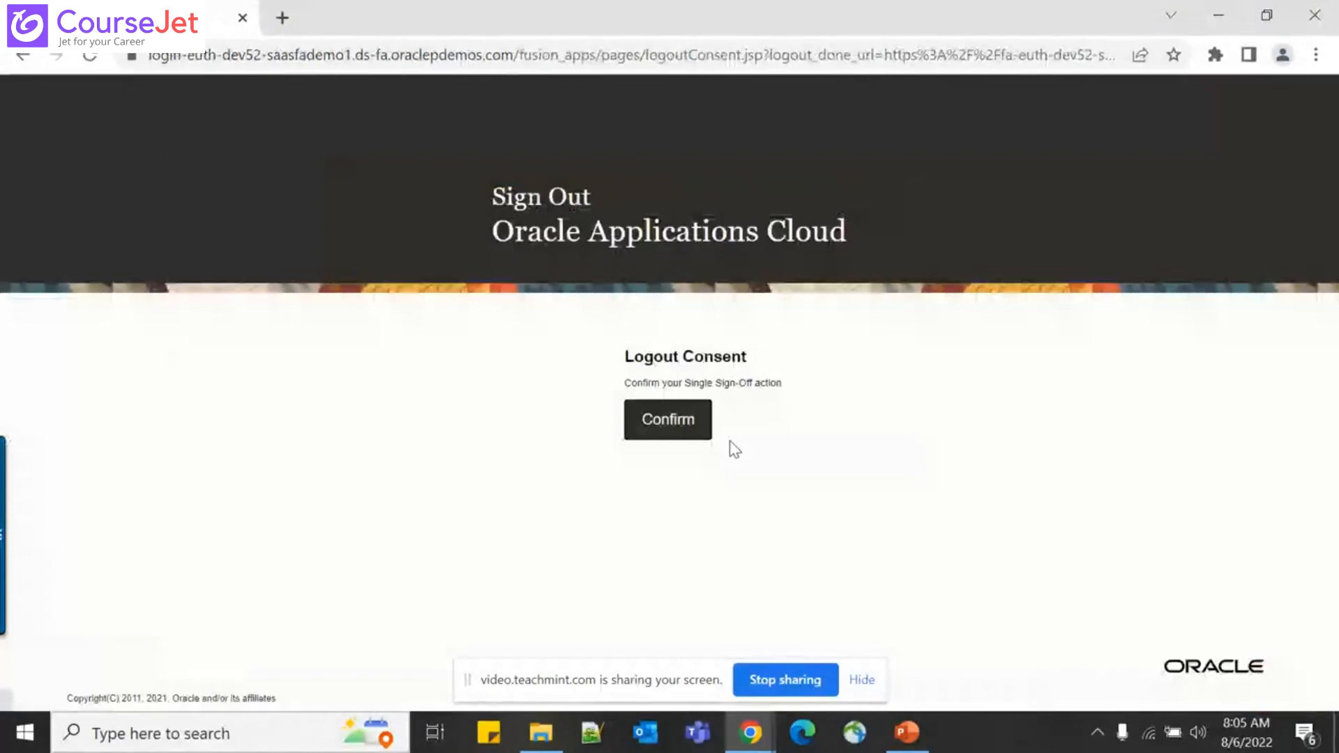
click(668, 419)
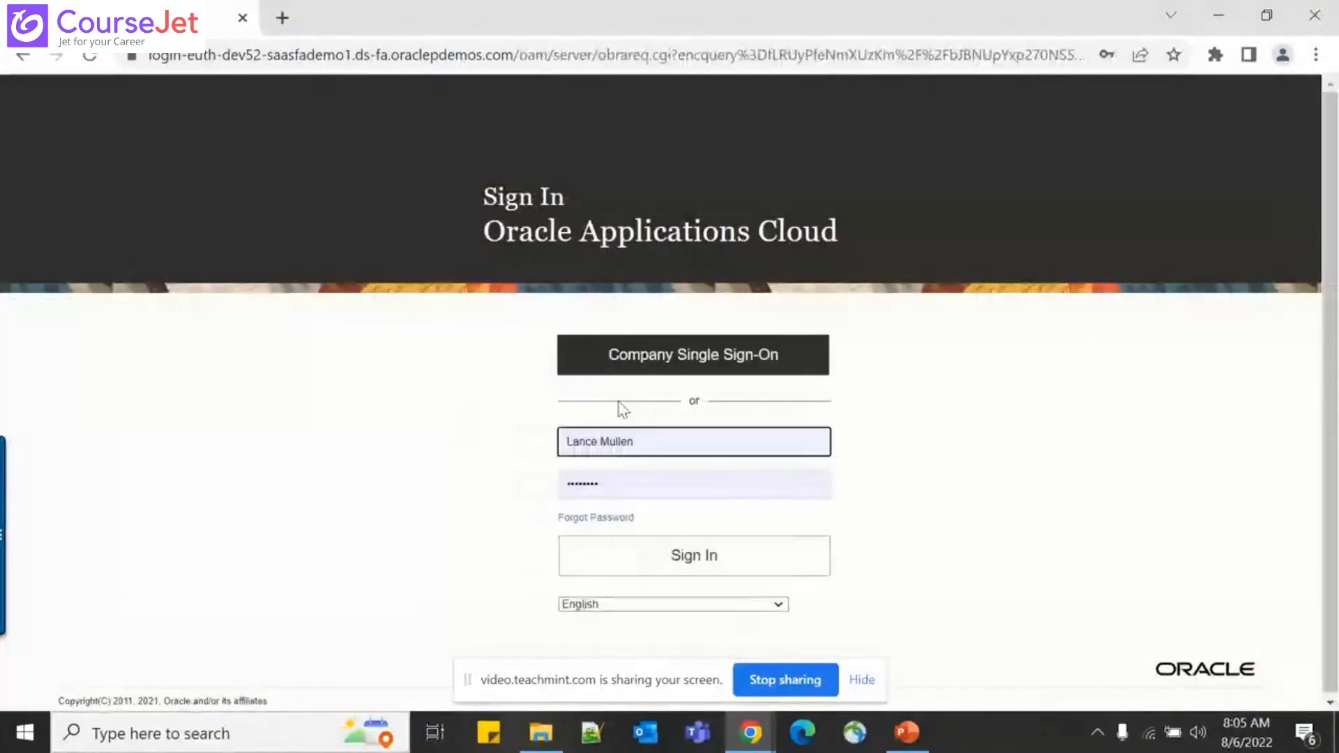
click(603, 558)
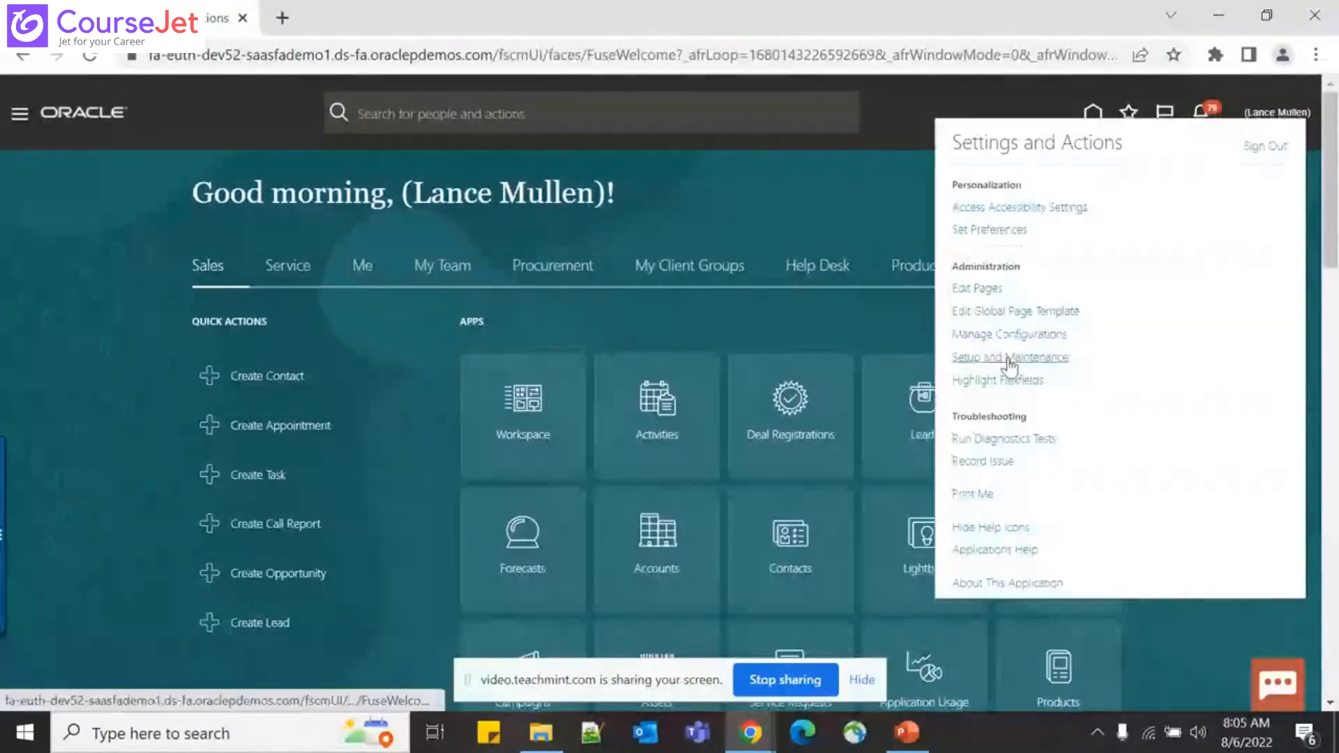
Go to Setup and Maintenance from the Settings and Actions menu
click(1009, 357)
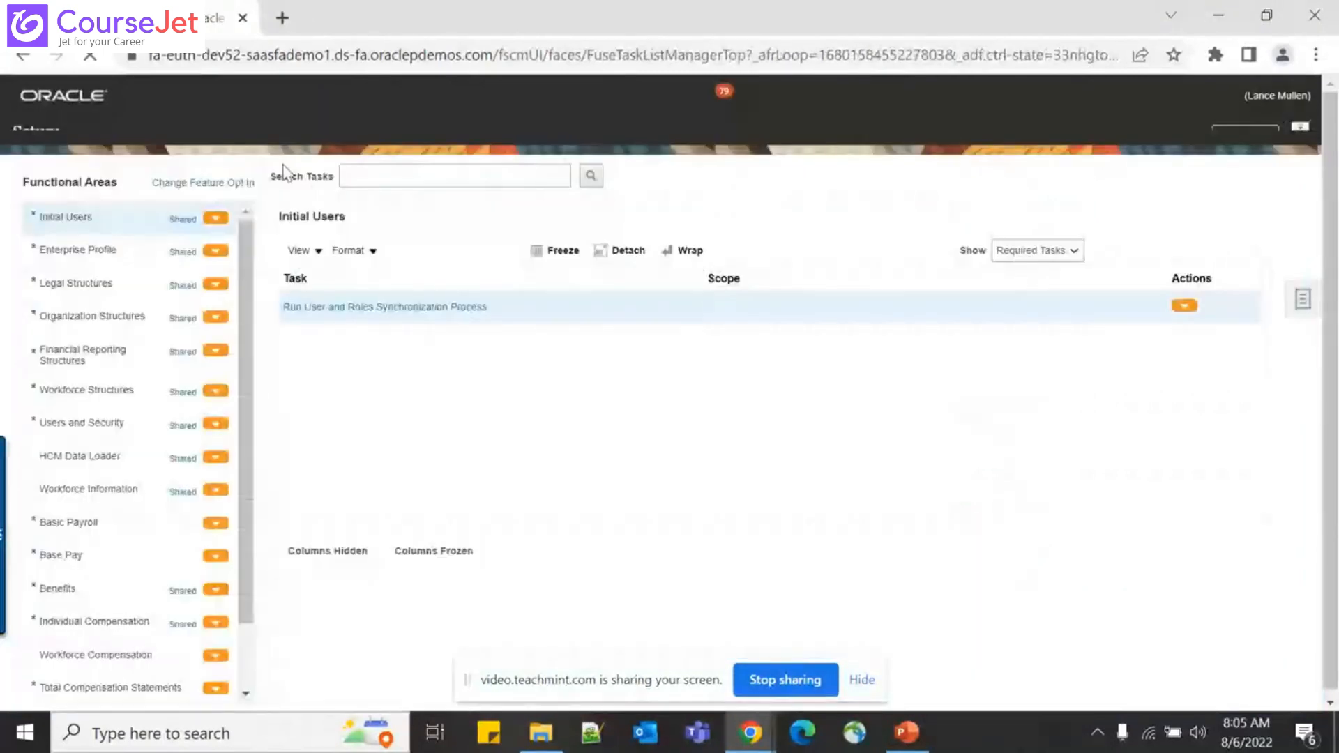
Switch the setup offering to Recruiting and Candidate Experience
click(286, 137)
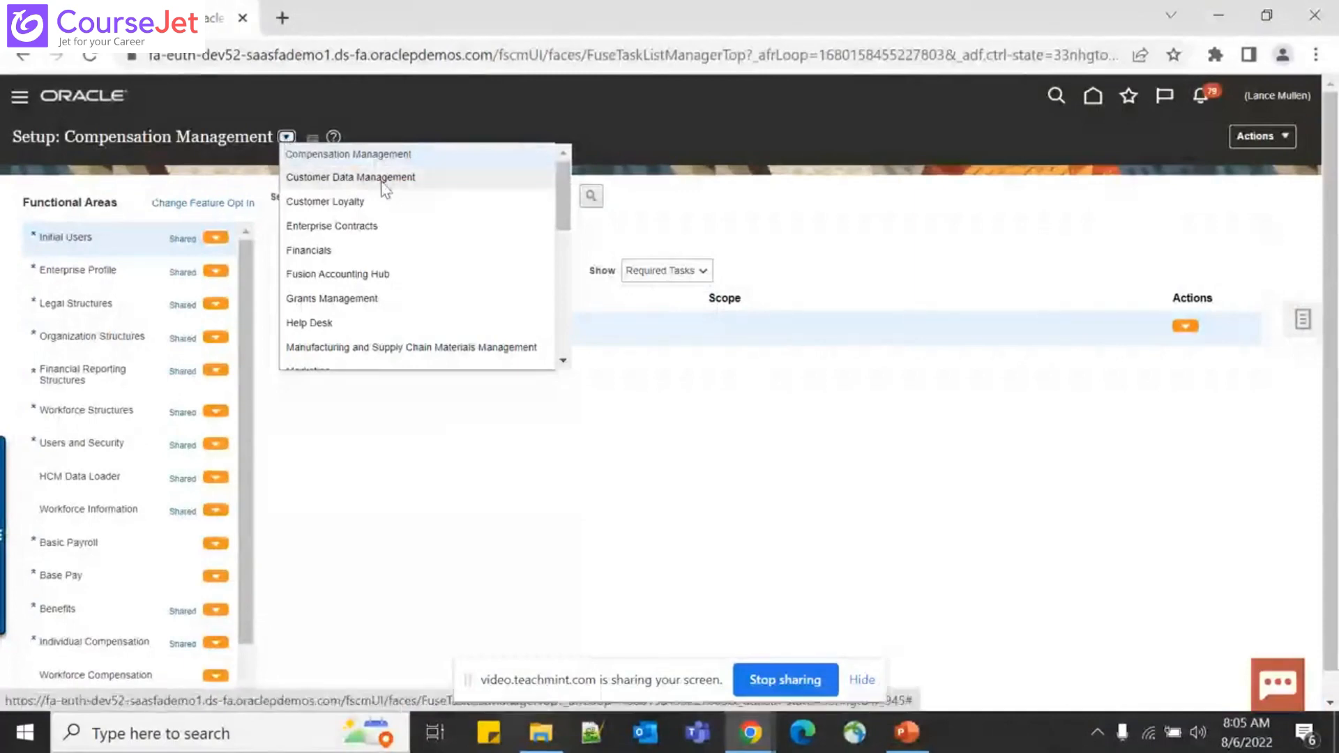
scroll(384, 187, down, 1)
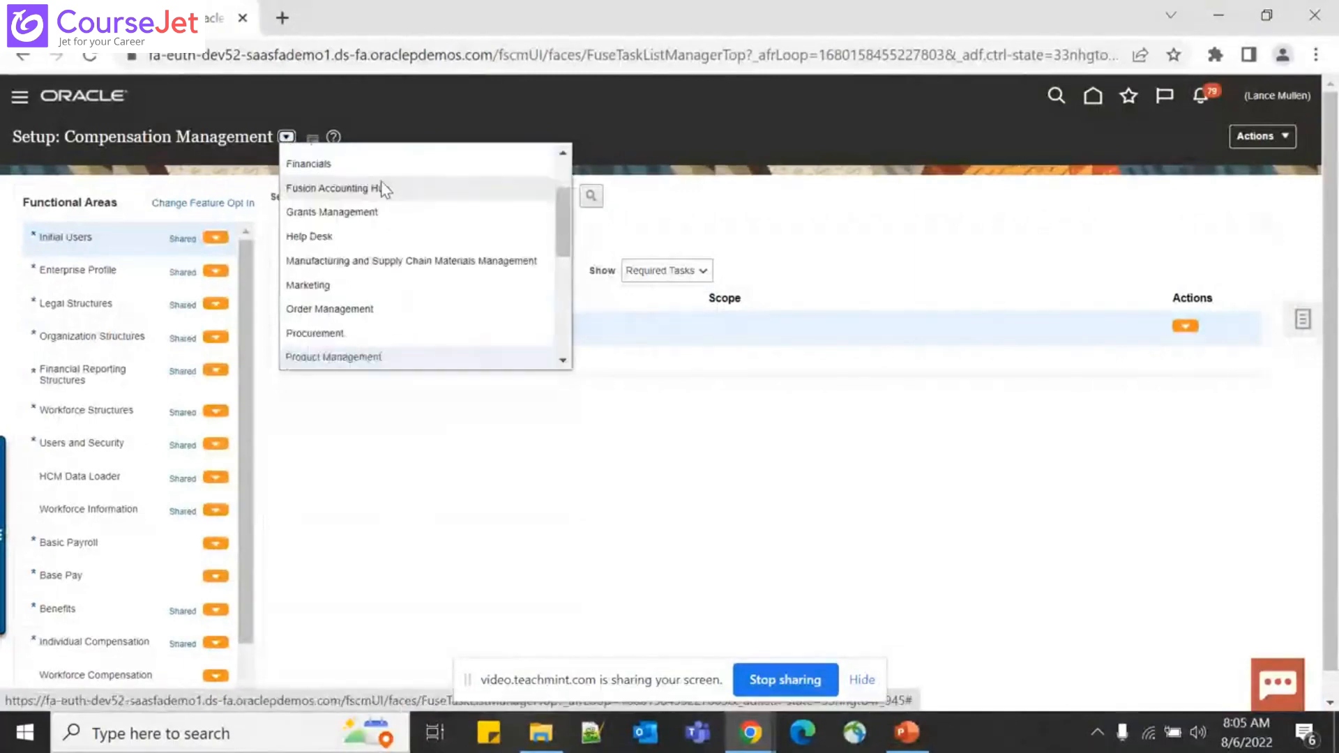
scroll(383, 188, down, 2)
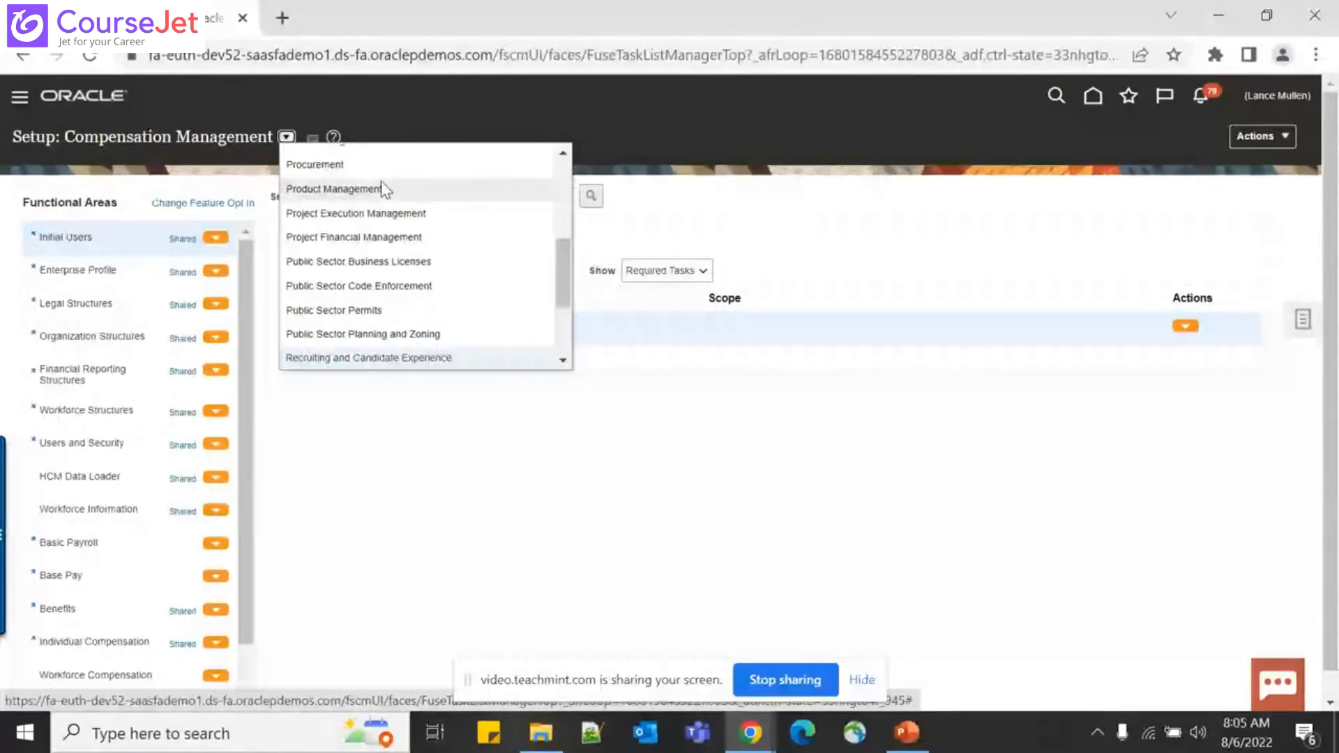
click(383, 188)
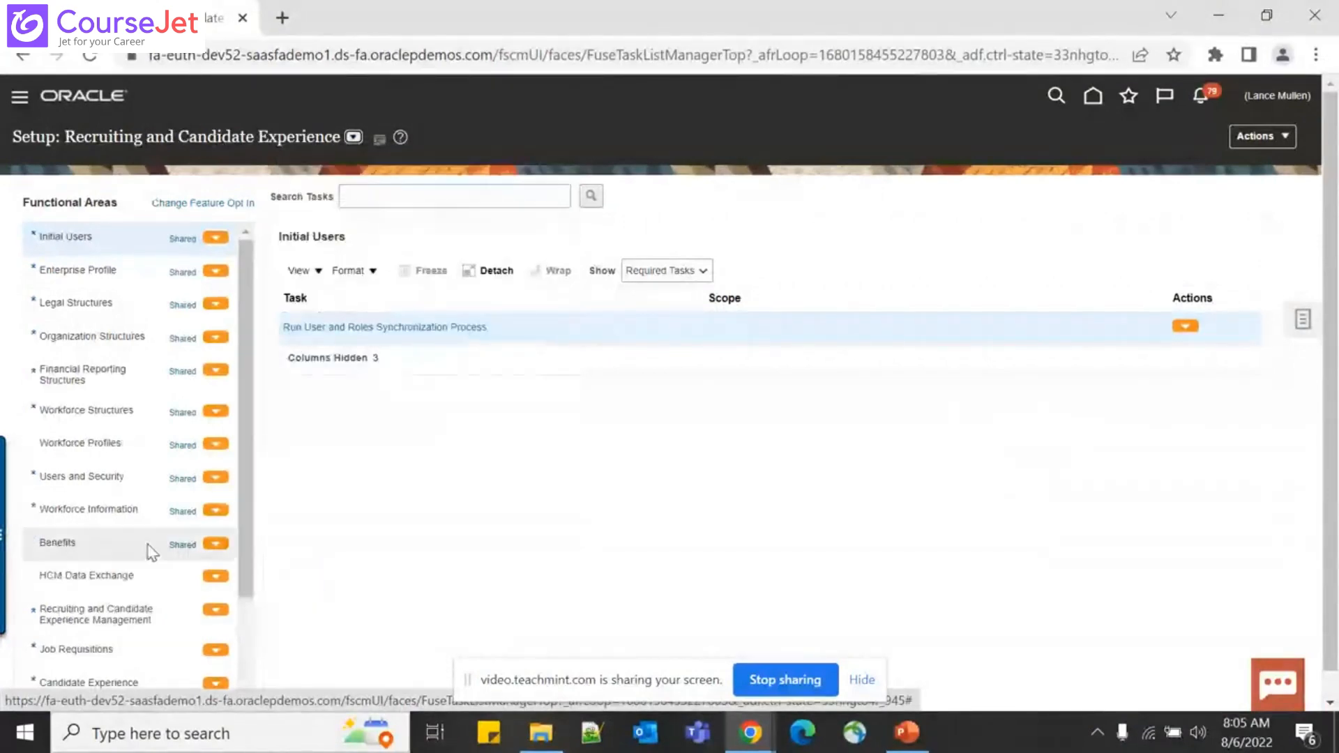
Show the tasks of the Job Requisitions functional area
scroll(152, 552, down, 1)
scroll(151, 552, down, 4)
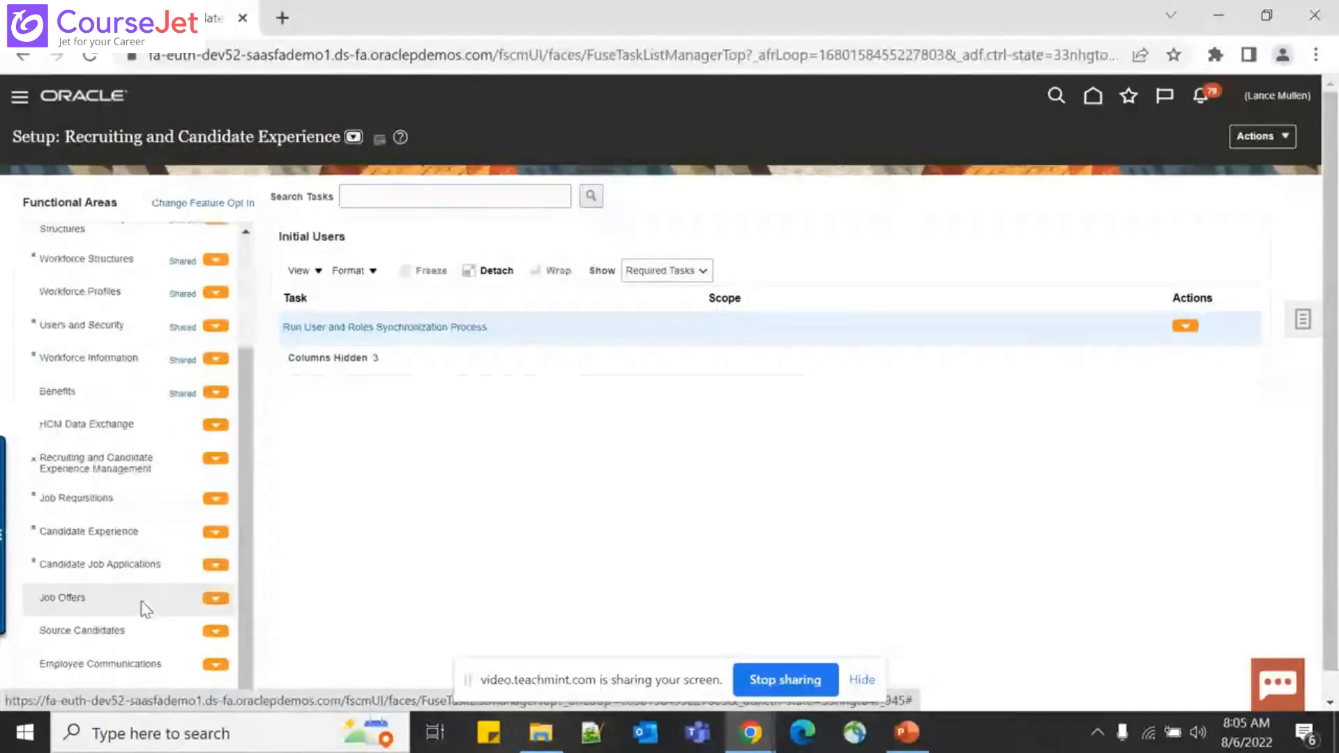
click(155, 500)
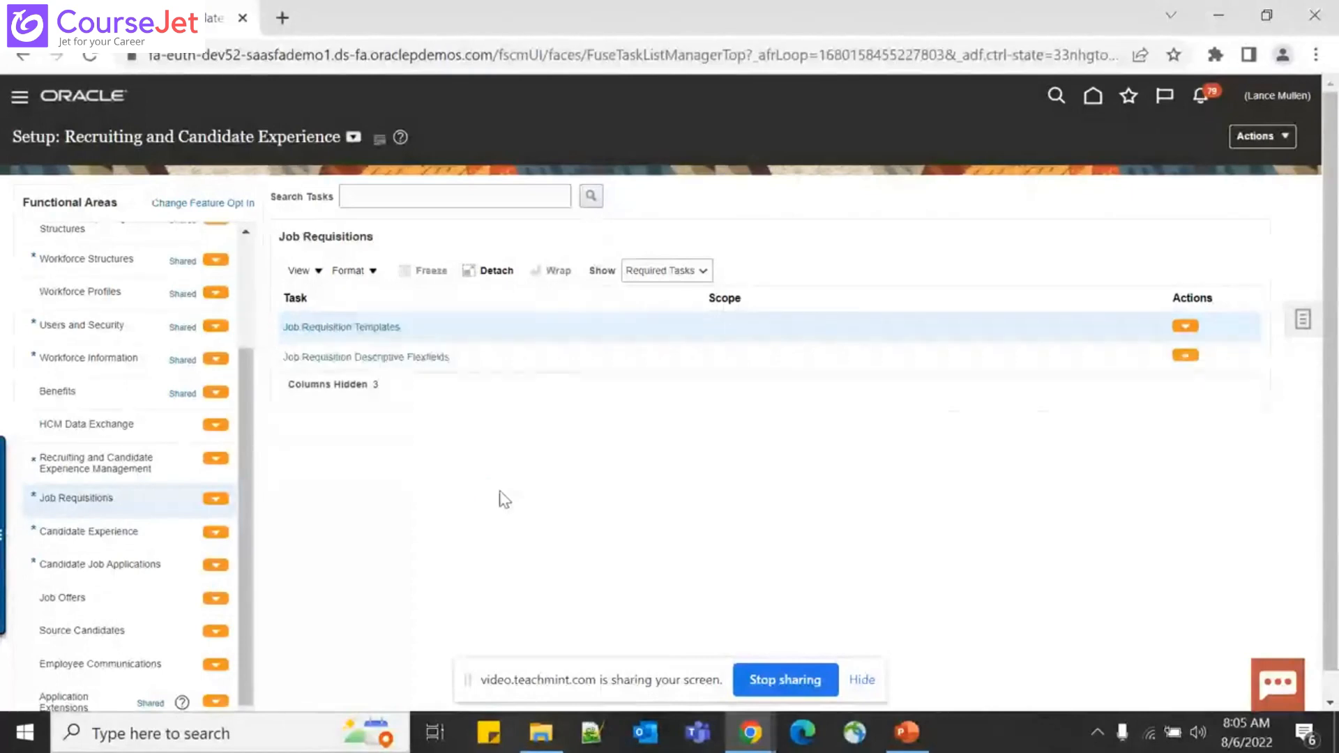
Show All Tasks for Job Requisitions and go to Interview Schedule Templates
click(698, 272)
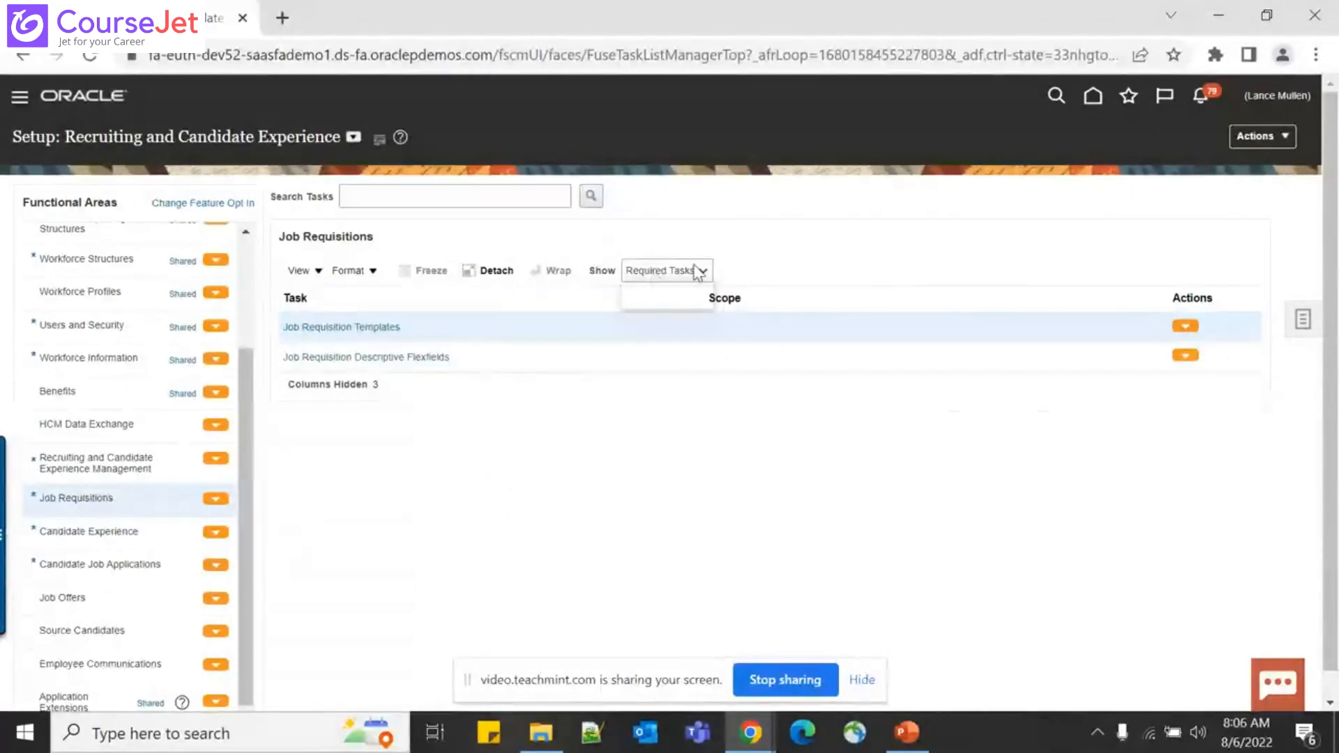
click(648, 287)
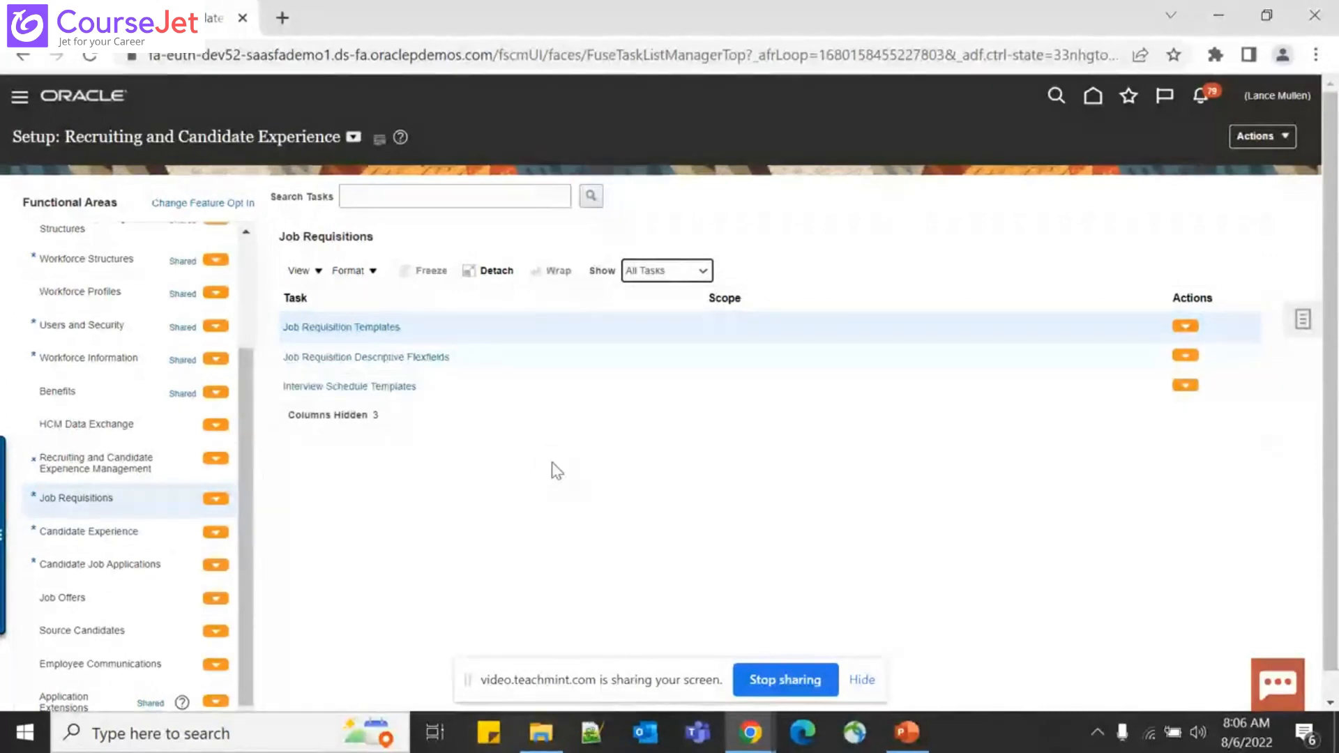
click(375, 387)
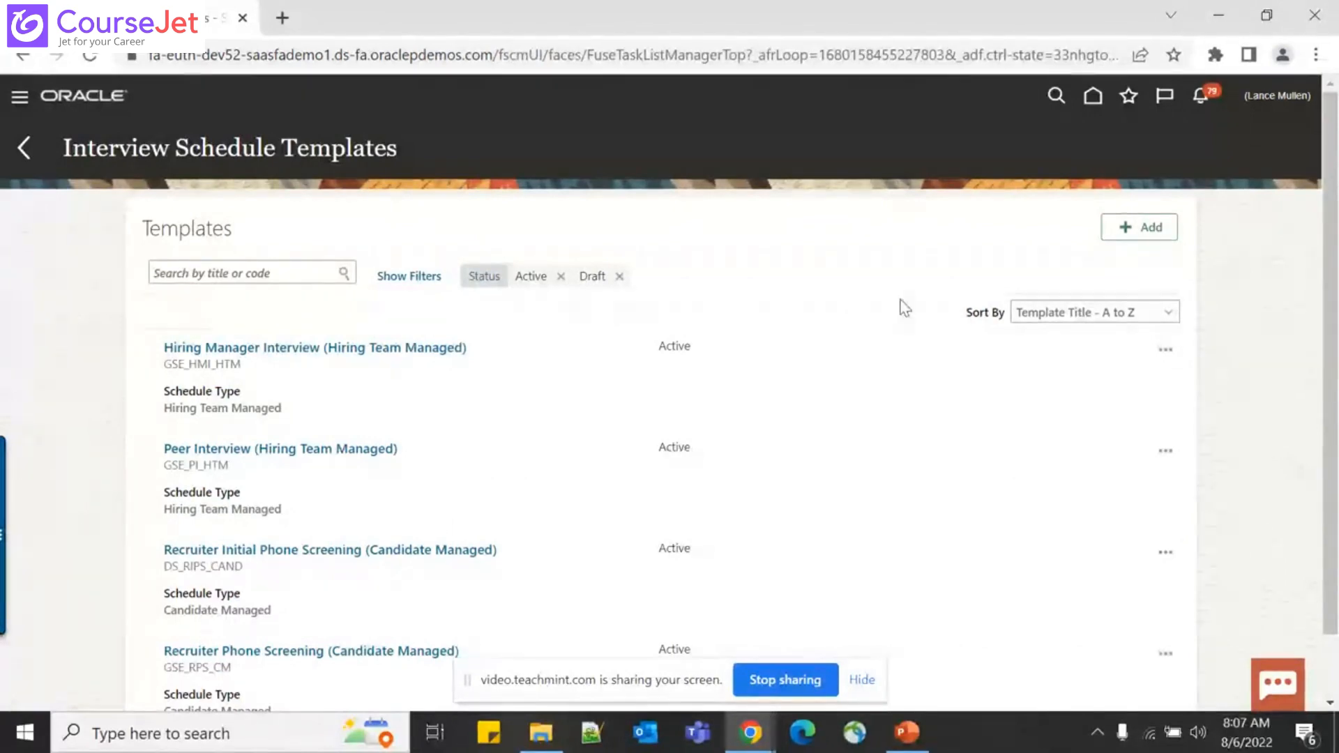
Add a new interview schedule template with Schedule Title 'First Round Interview'
click(1154, 233)
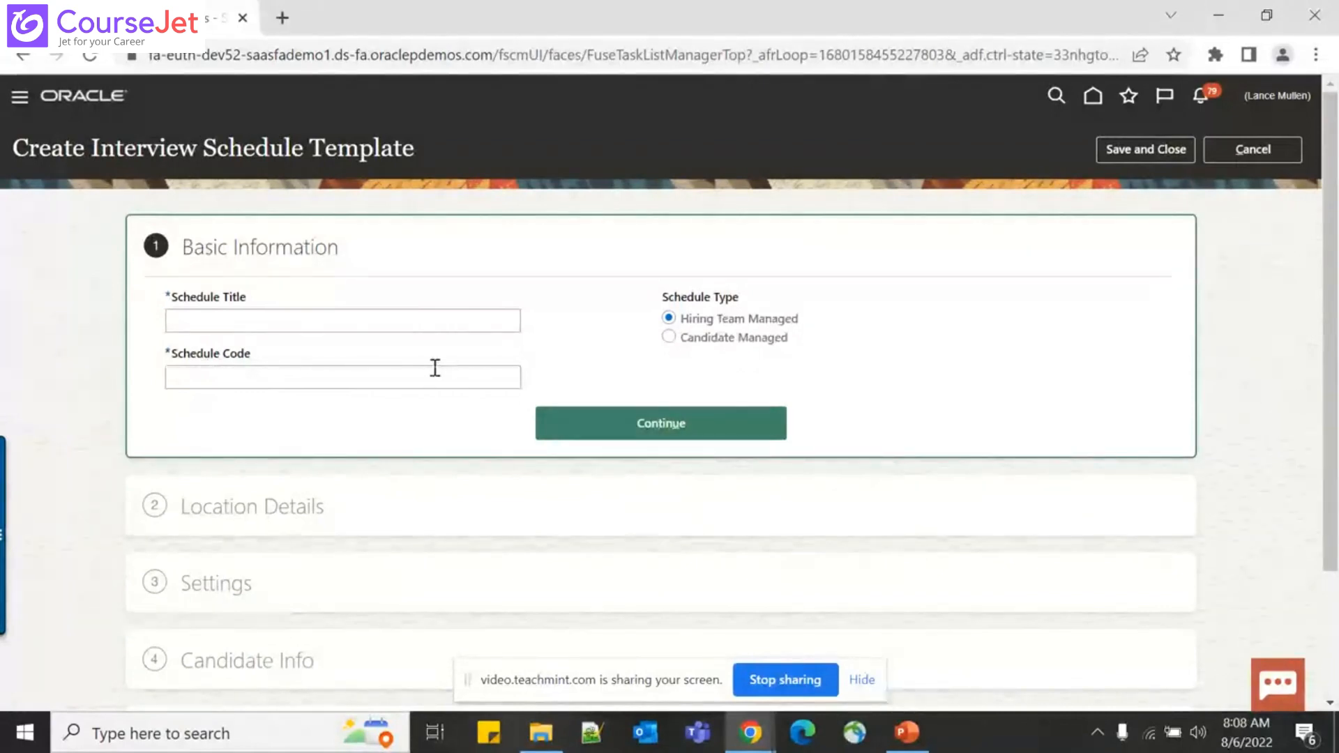
click(397, 319)
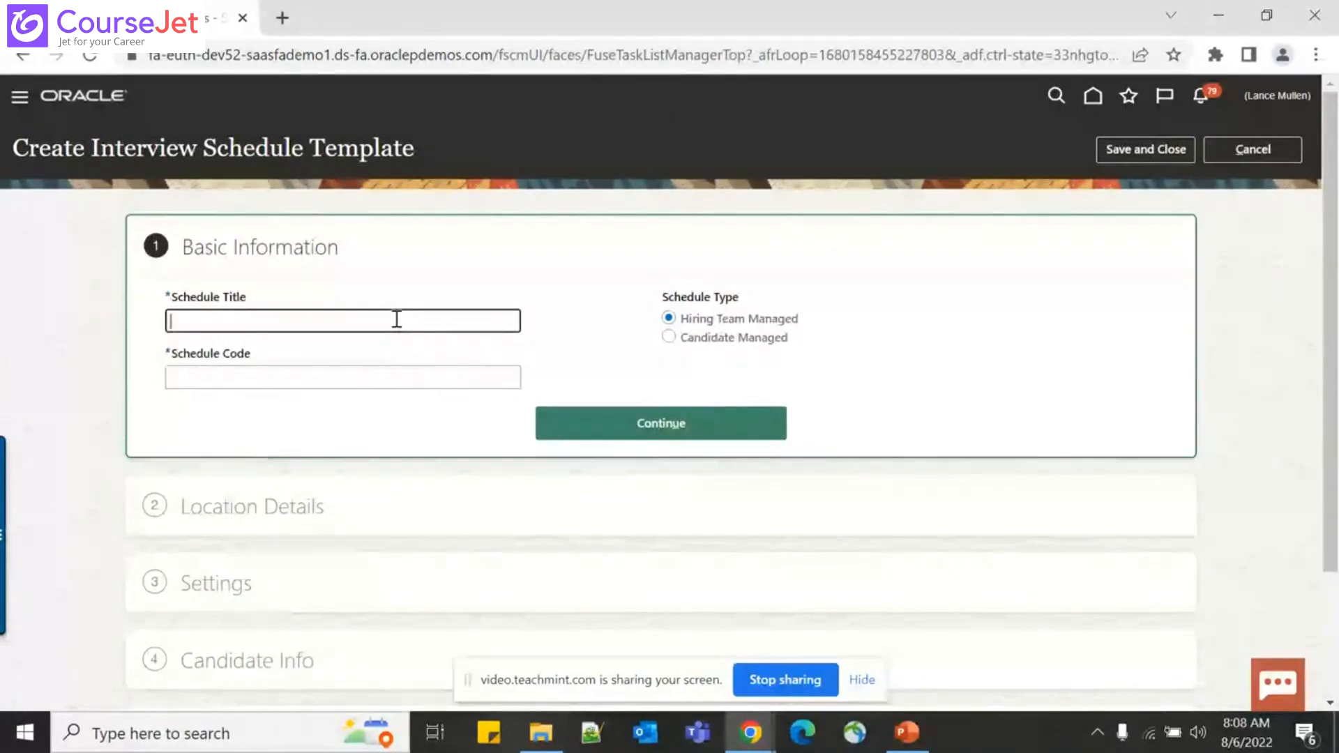
text(First)
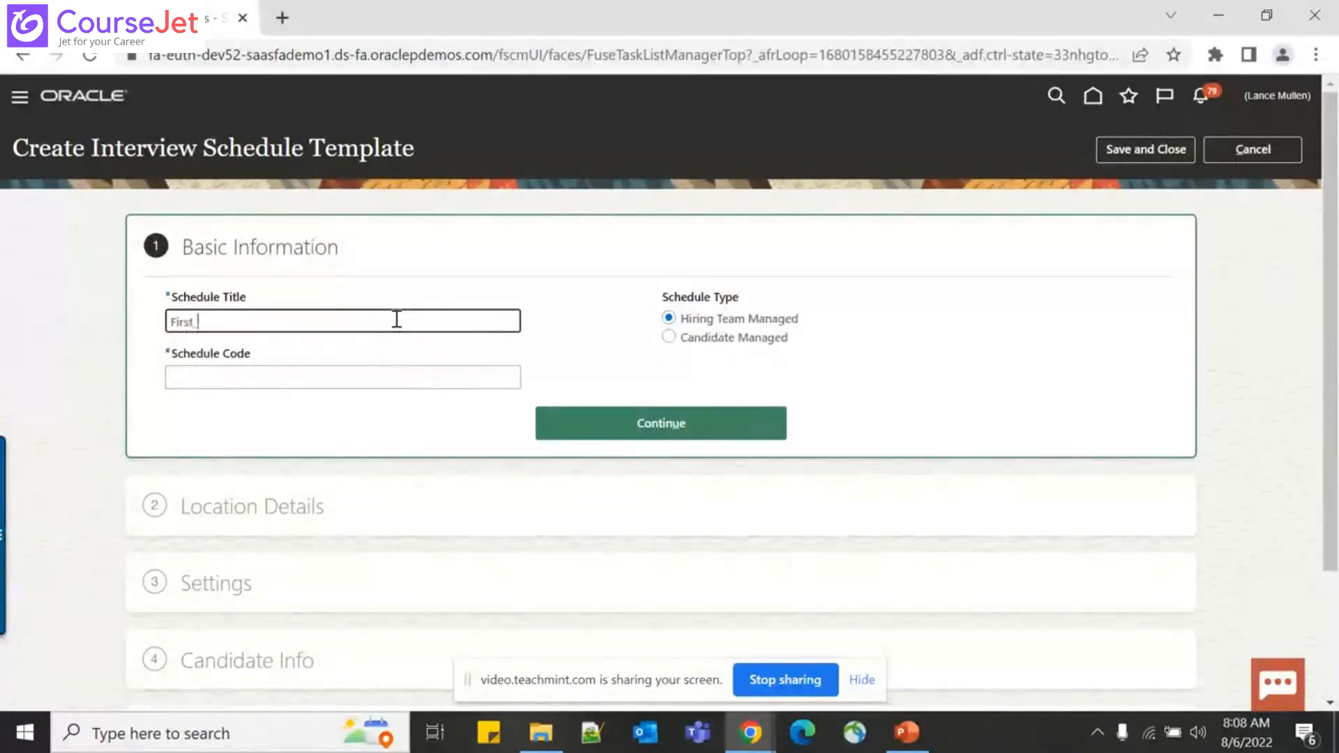
text( Round)
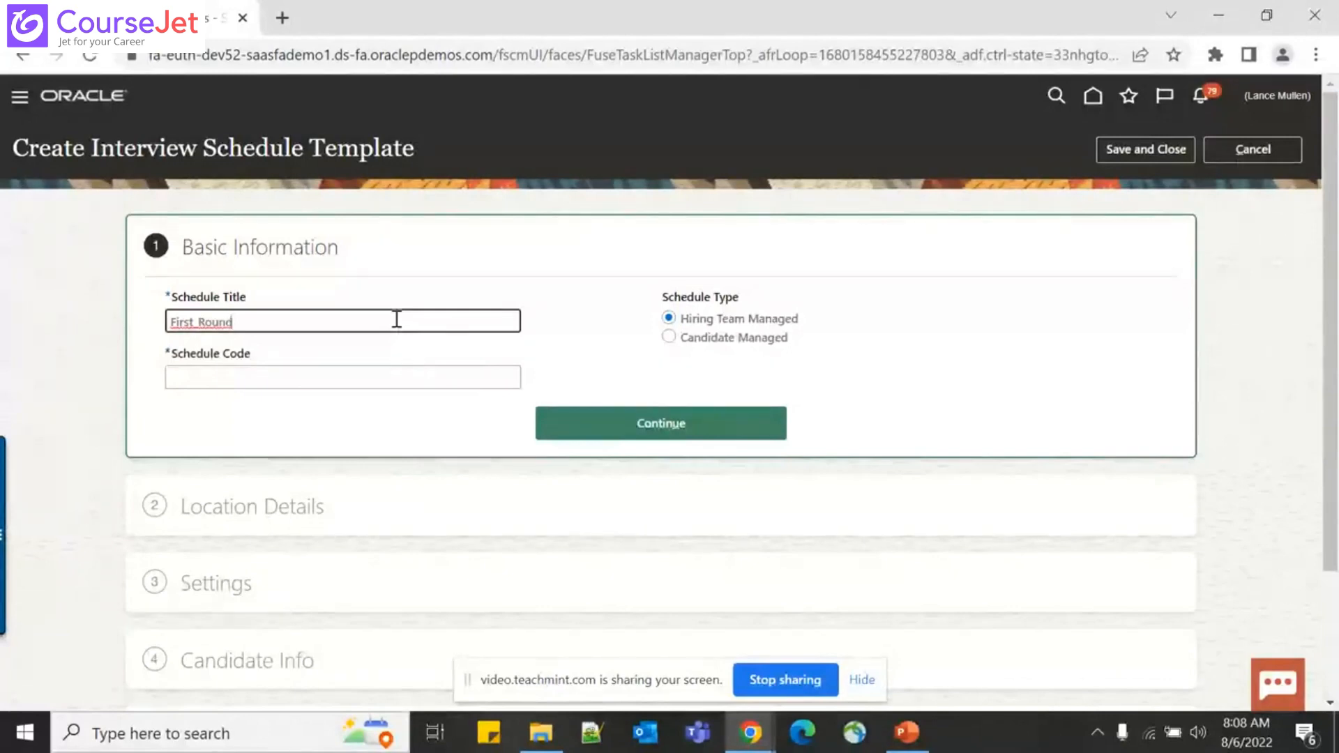
key(Left)
key(Left)
key(Left)
key(Left)
key(Left)
key(BackSpace)
key(End)
text(Interview)
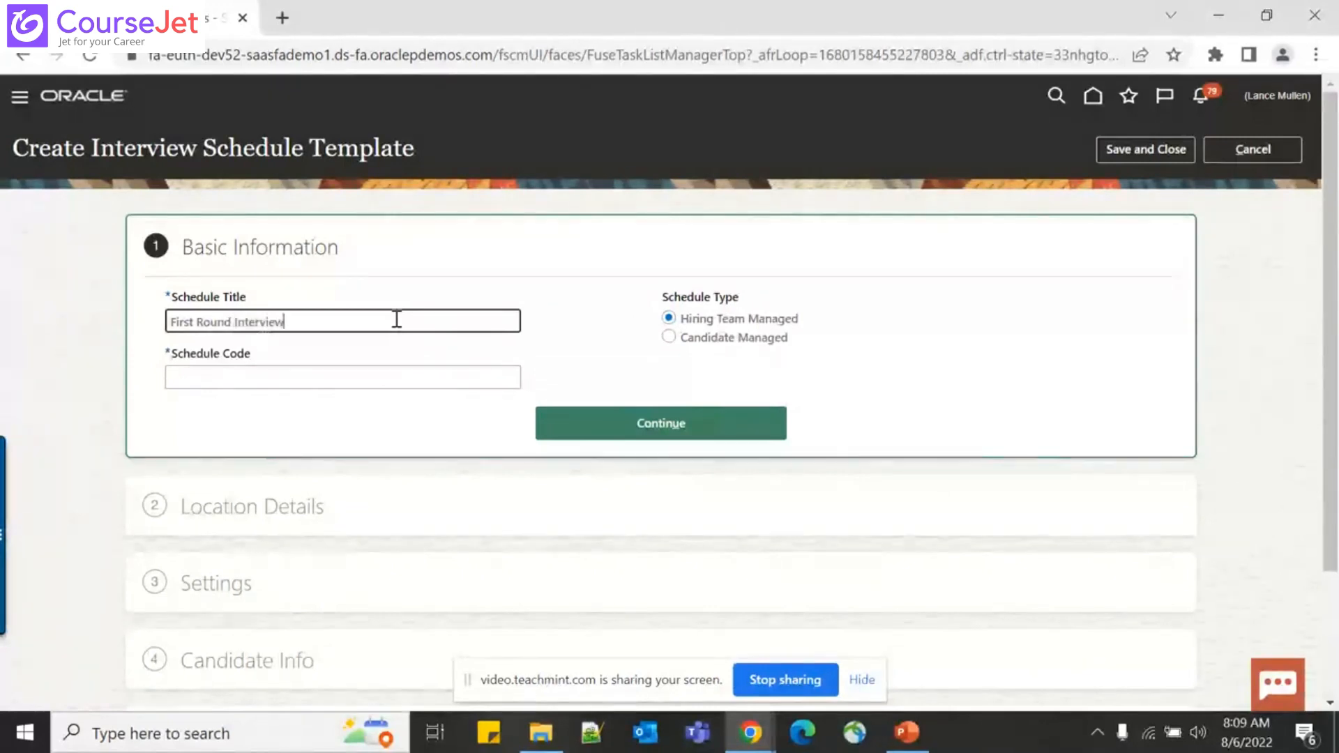
key(Tab)
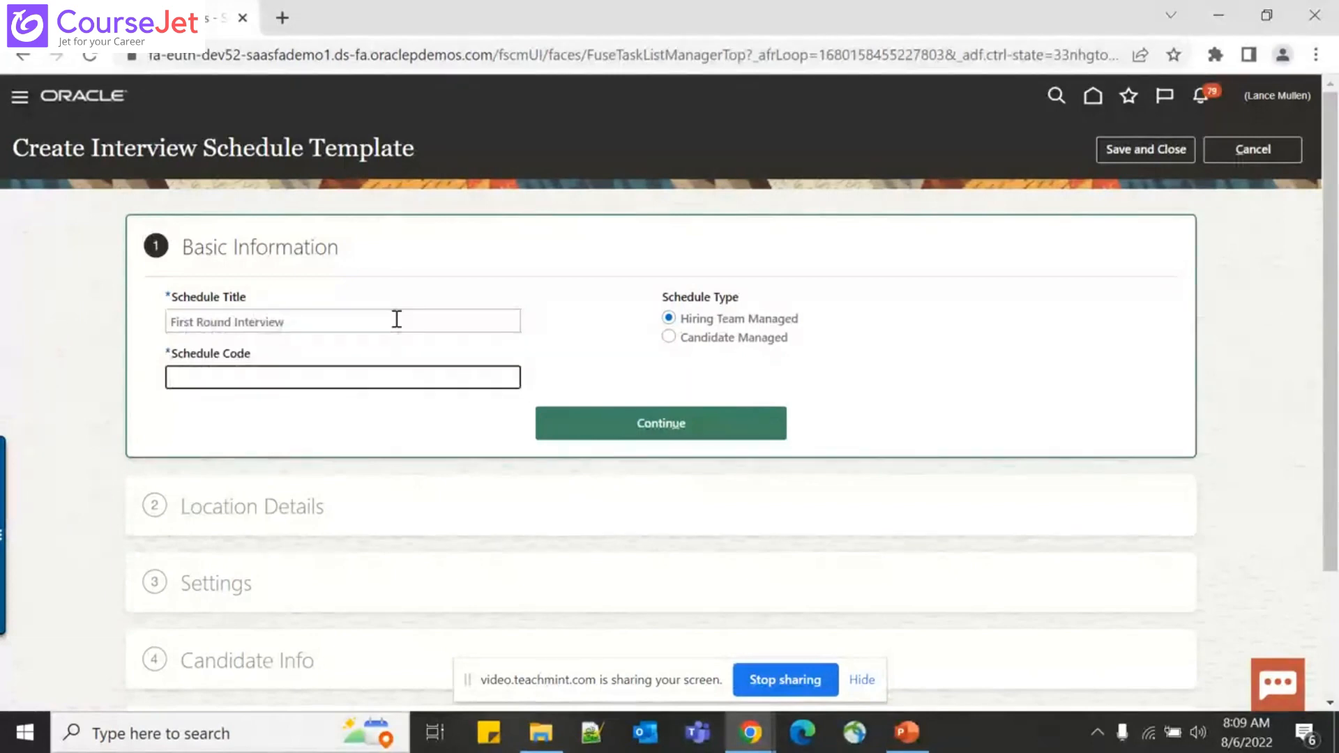
Enter schedule code 'First_Round_Interview', select Candidate Managed, and continue
text(First_Round_Inter)
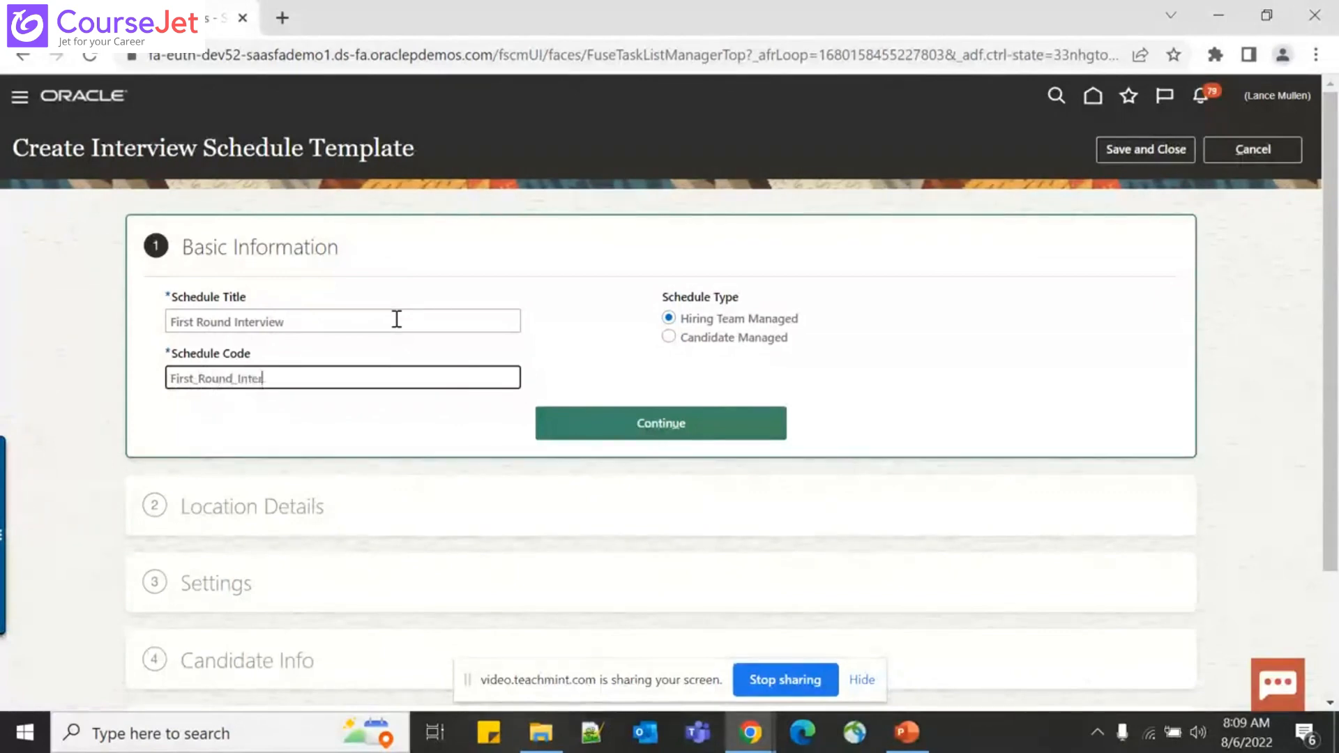
text(view)
key(Tab)
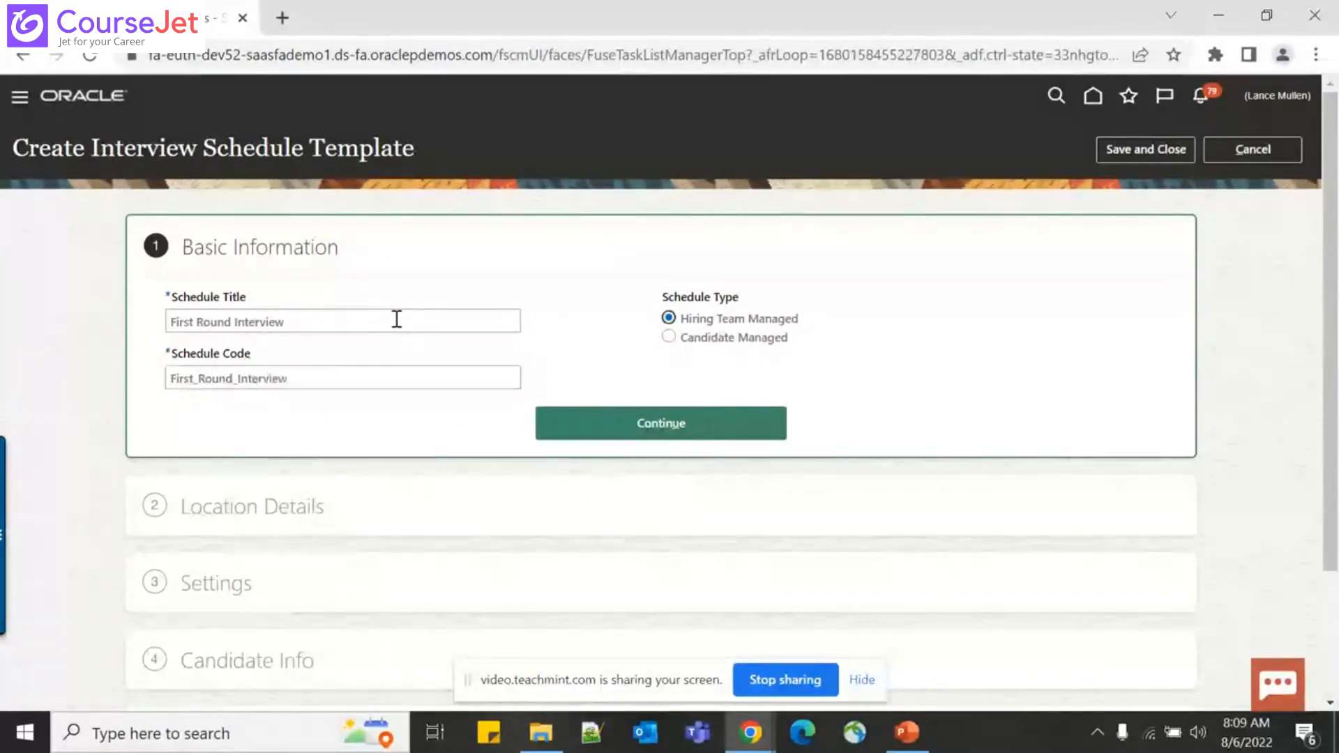
click(717, 346)
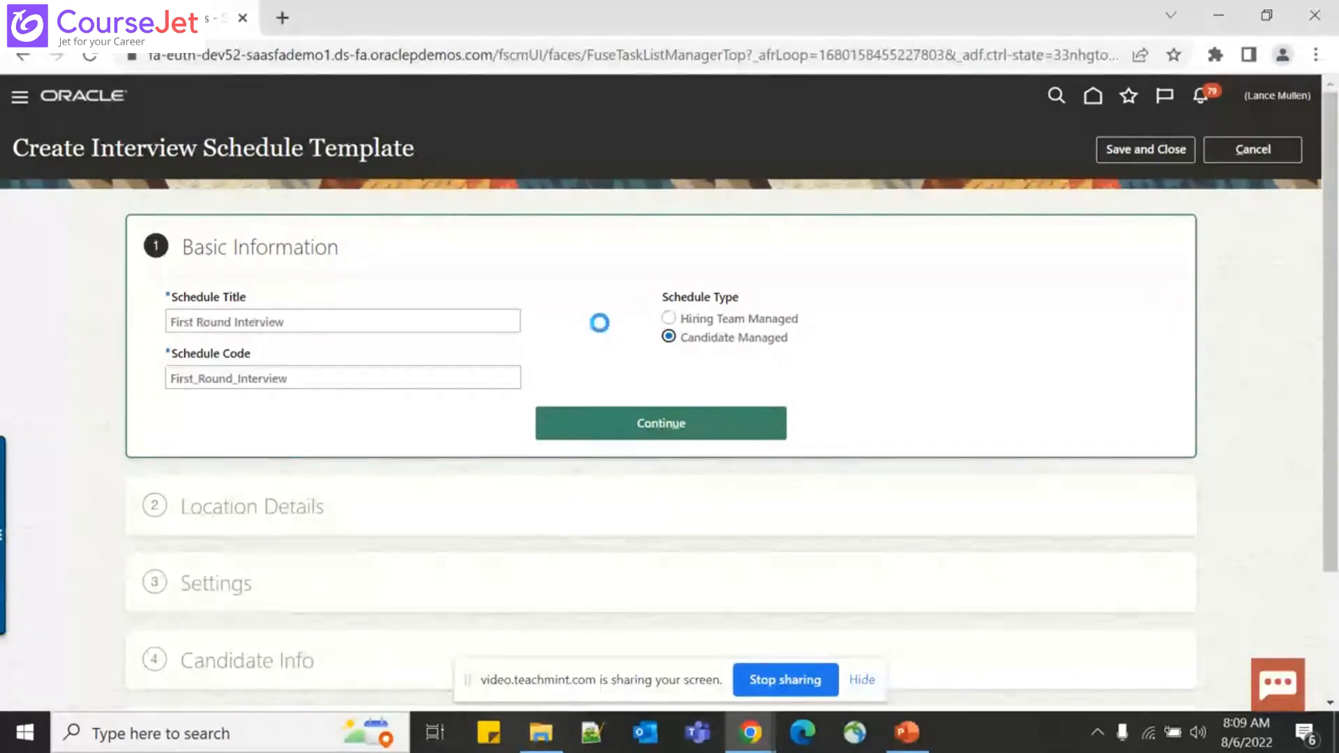
click(707, 431)
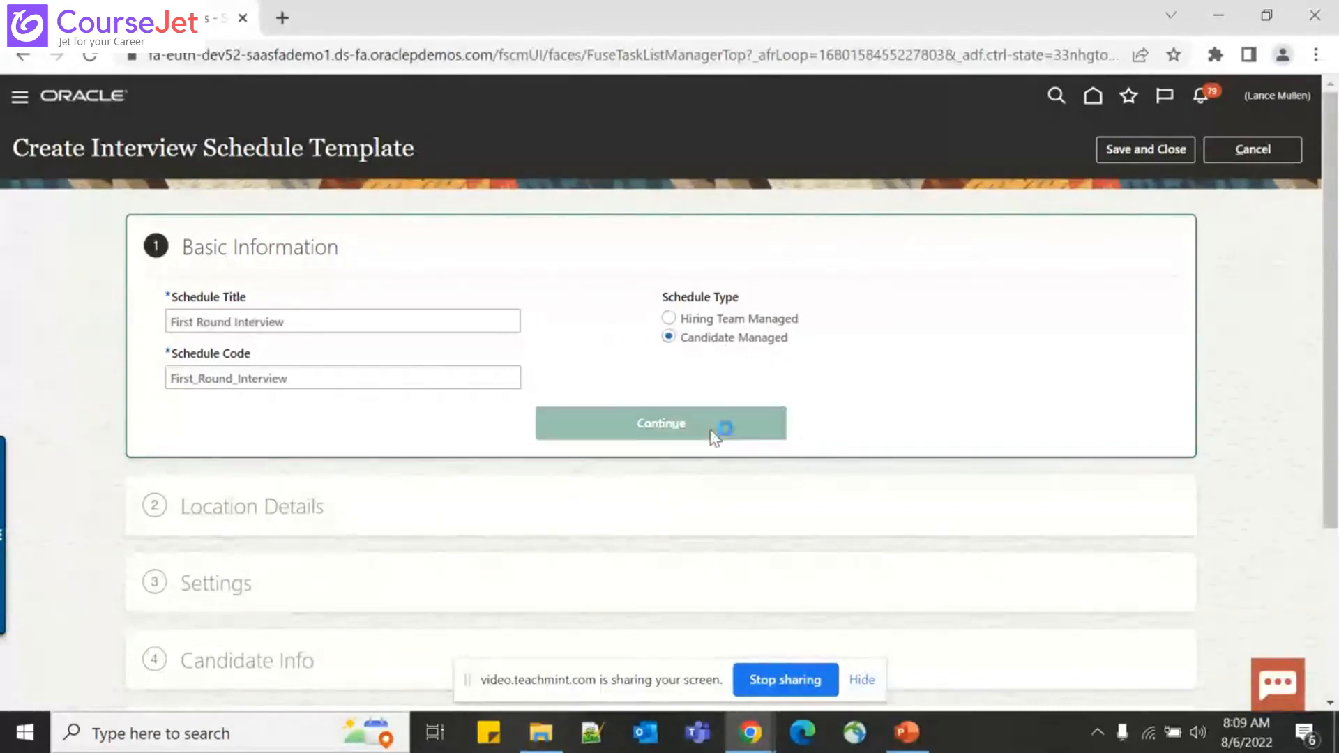
Set the Location Details format to Web Conference and continue to Settings
click(778, 511)
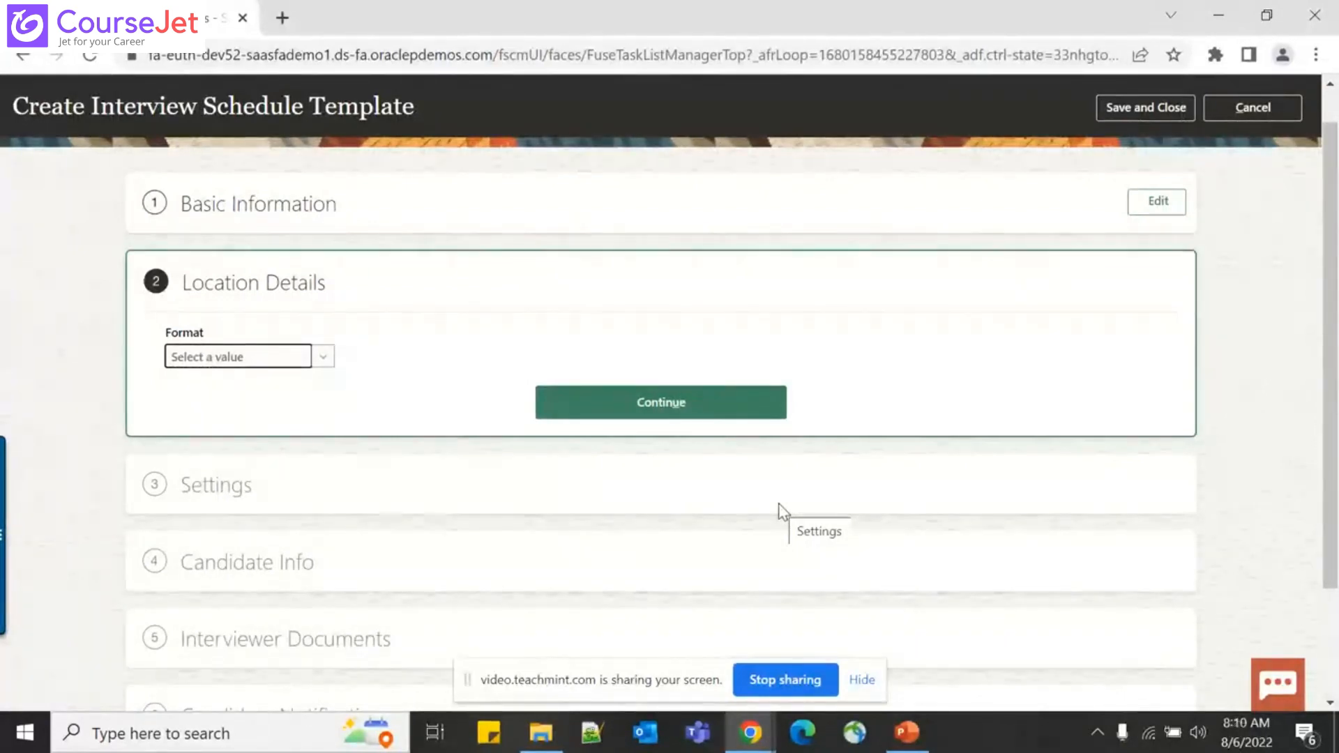
click(293, 375)
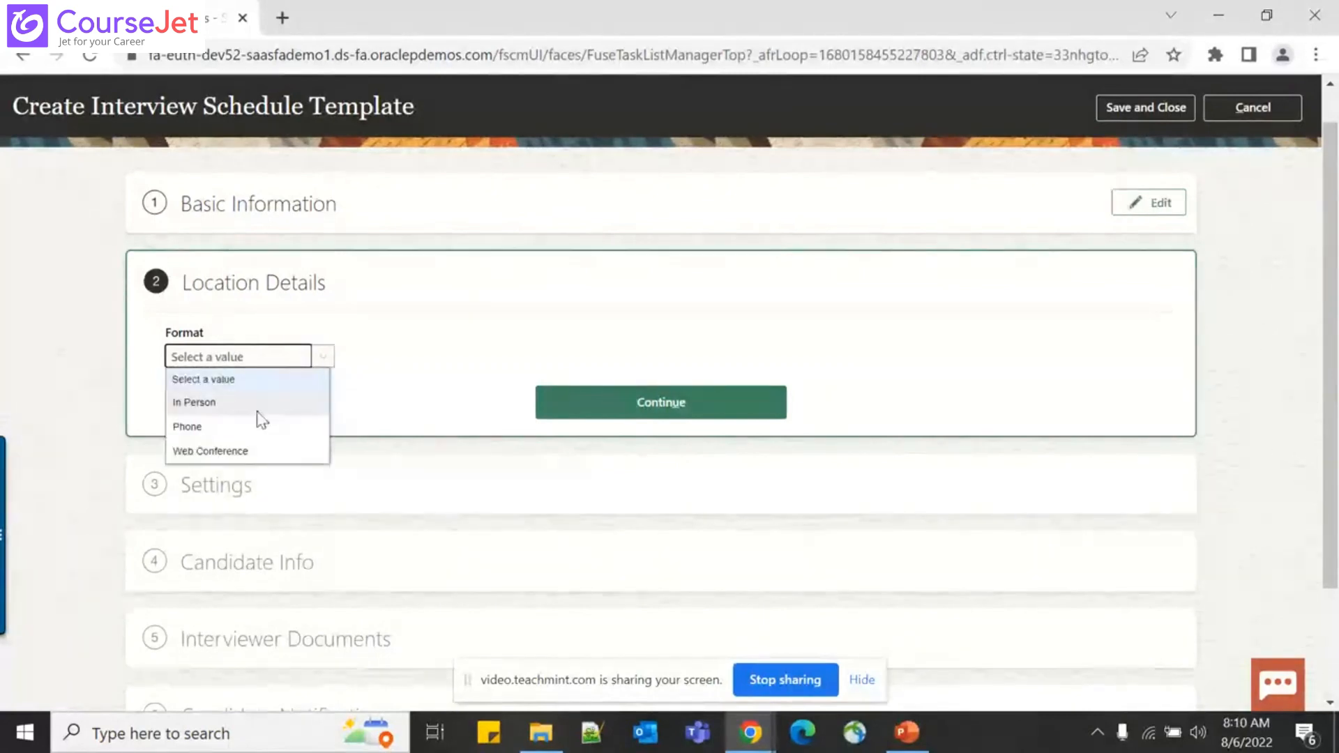
click(256, 454)
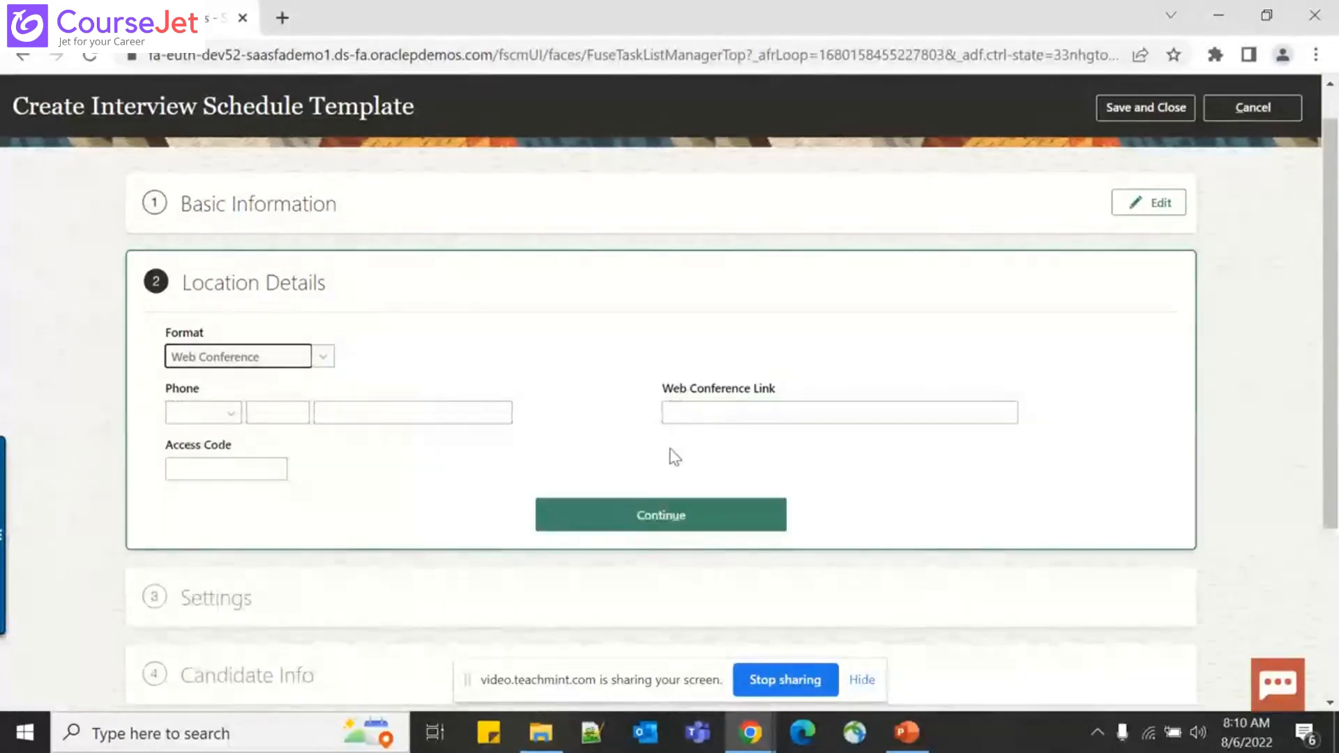
click(616, 511)
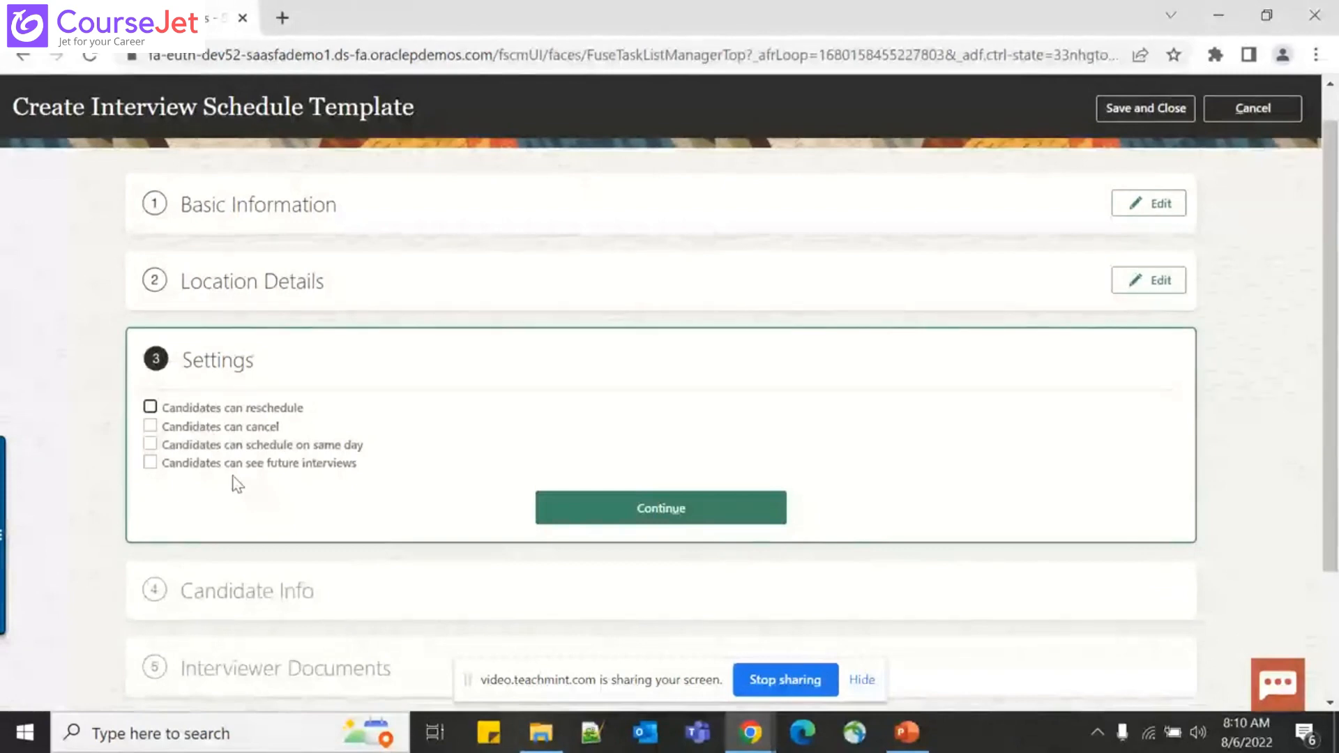
Allow candidates to reschedule, cancel, schedule same-day, with limited reschedules and future-interview visibility
click(150, 412)
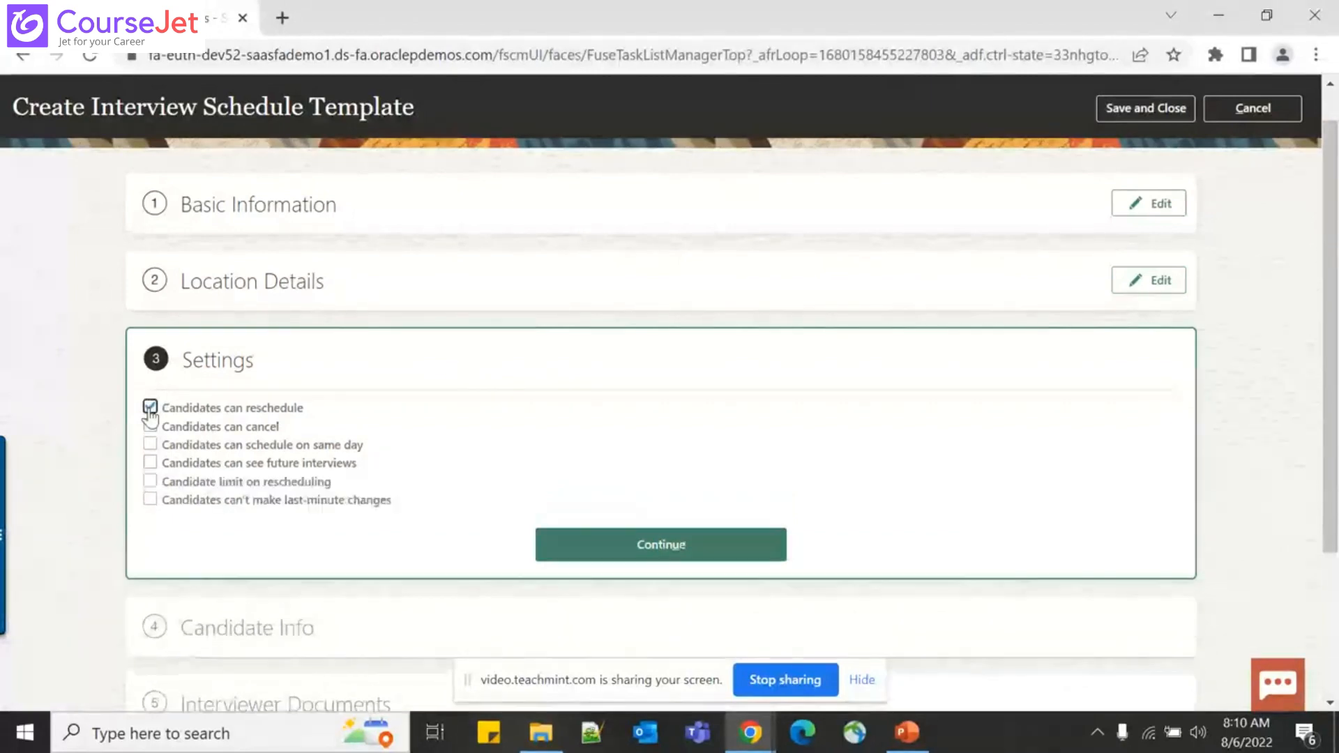
click(149, 426)
click(150, 446)
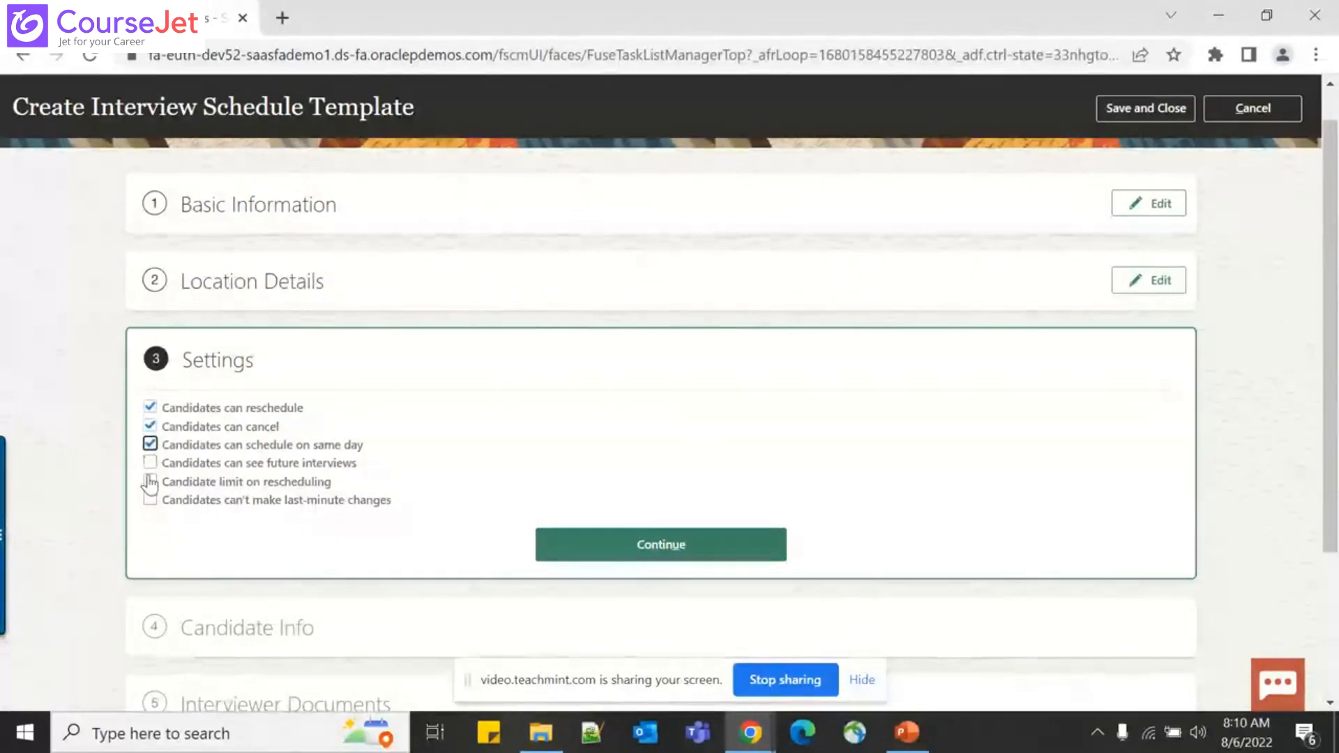
click(150, 481)
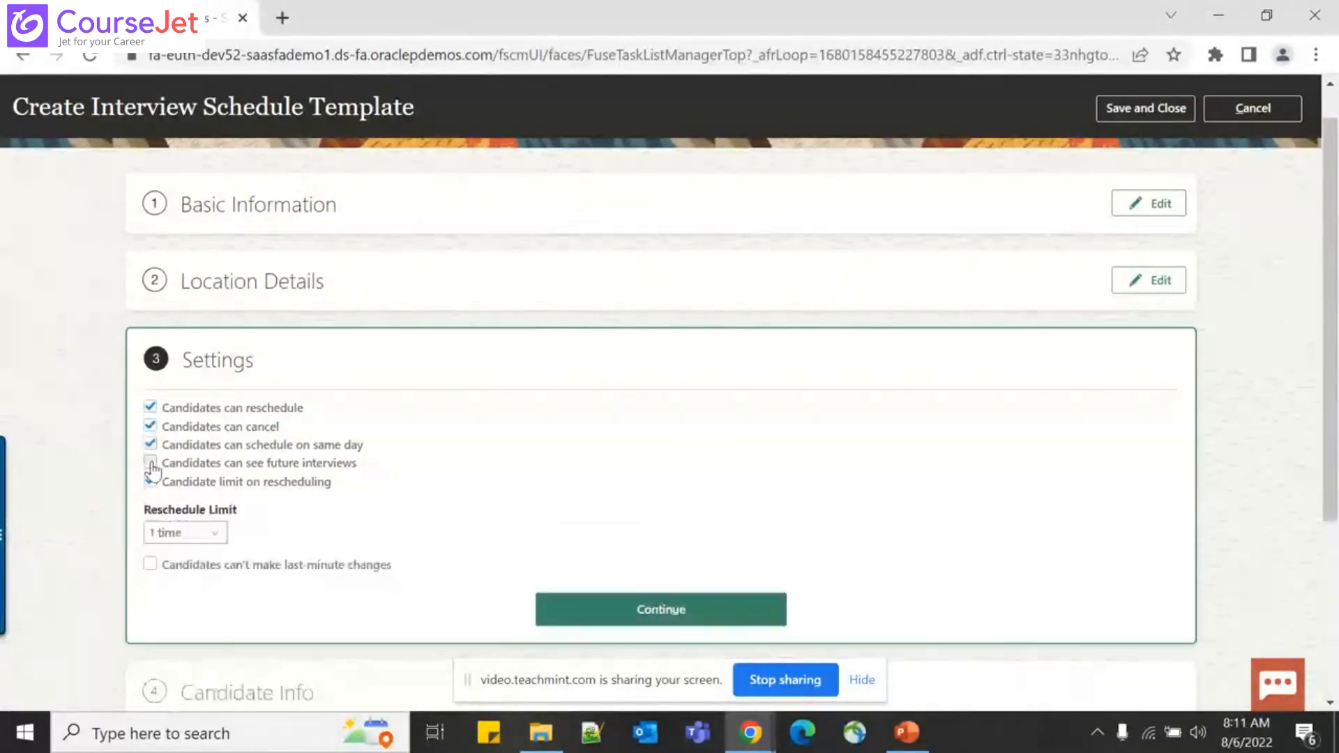
click(151, 464)
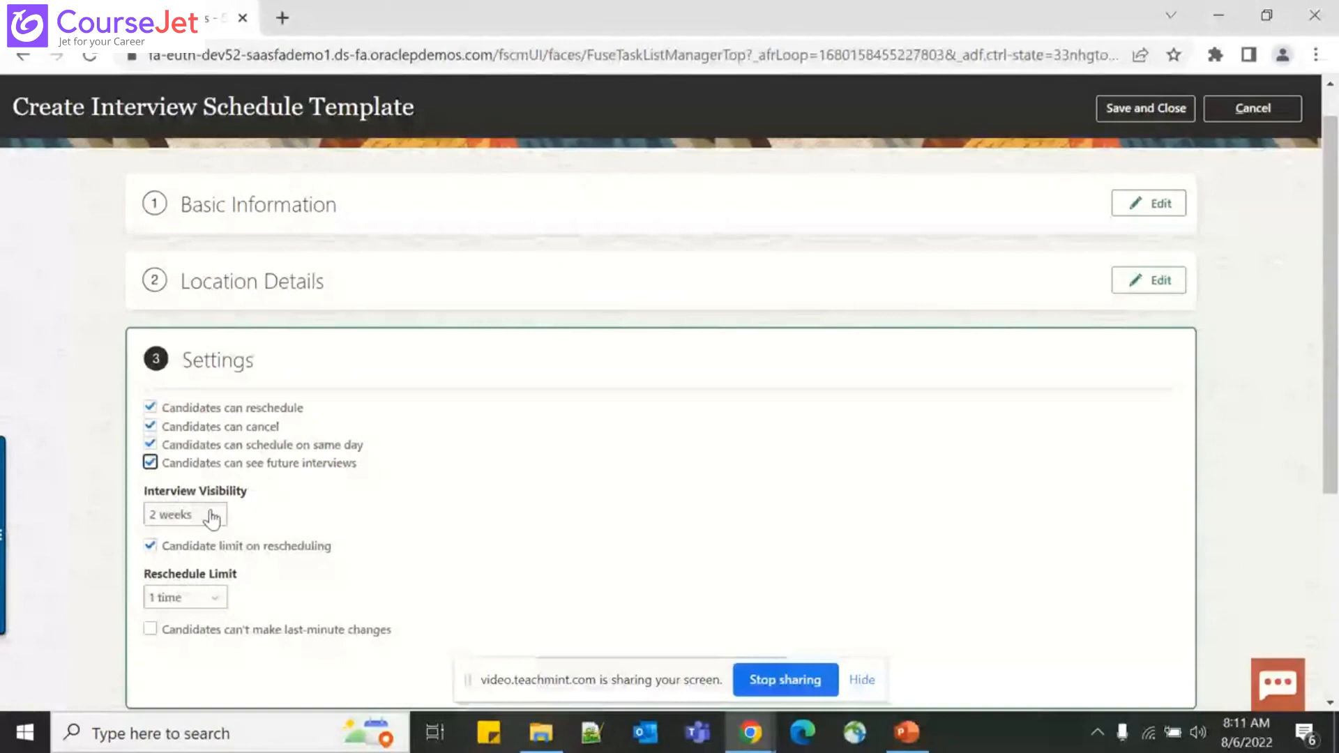
Set interview visibility to 2 weeks and the reschedule limit to 4 times
click(211, 517)
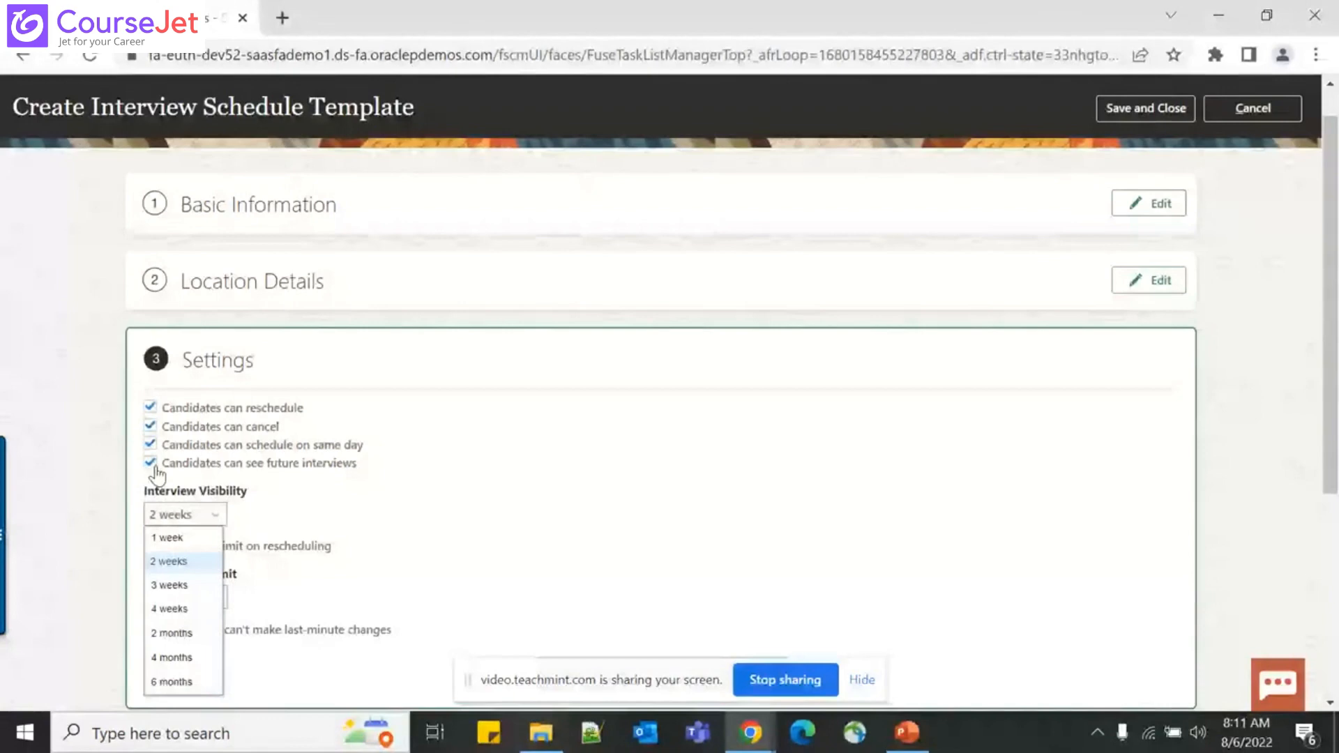
click(283, 496)
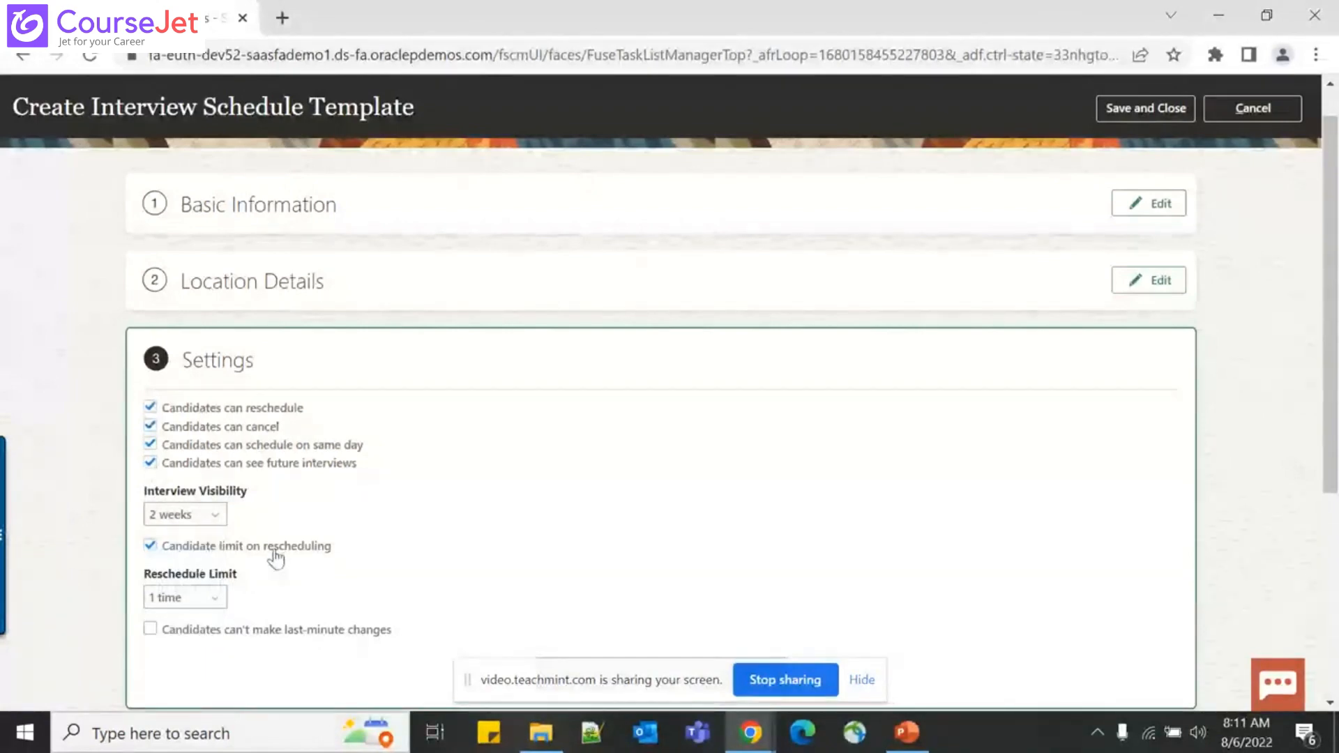
click(211, 599)
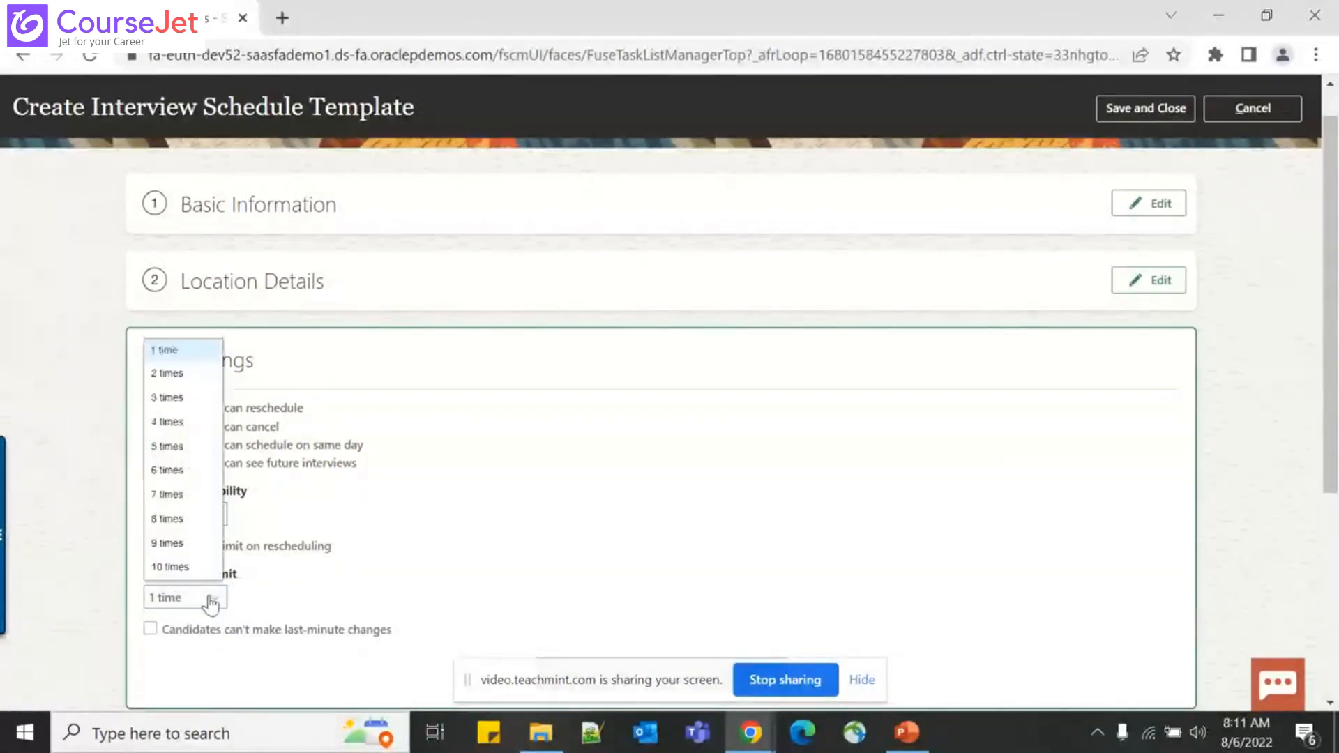
click(167, 421)
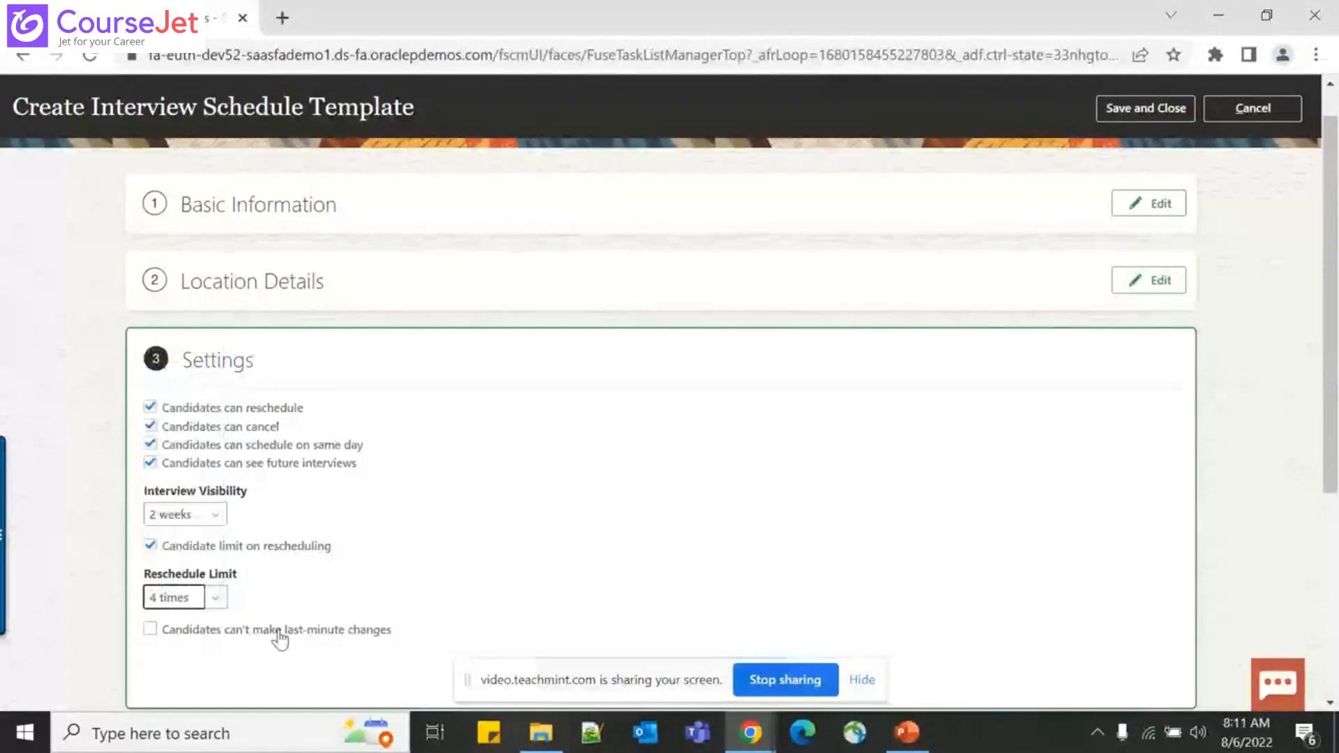
Block candidate changes within 4 hours of the interview and continue to Candidate Info
click(188, 635)
scroll(481, 537, down, 2)
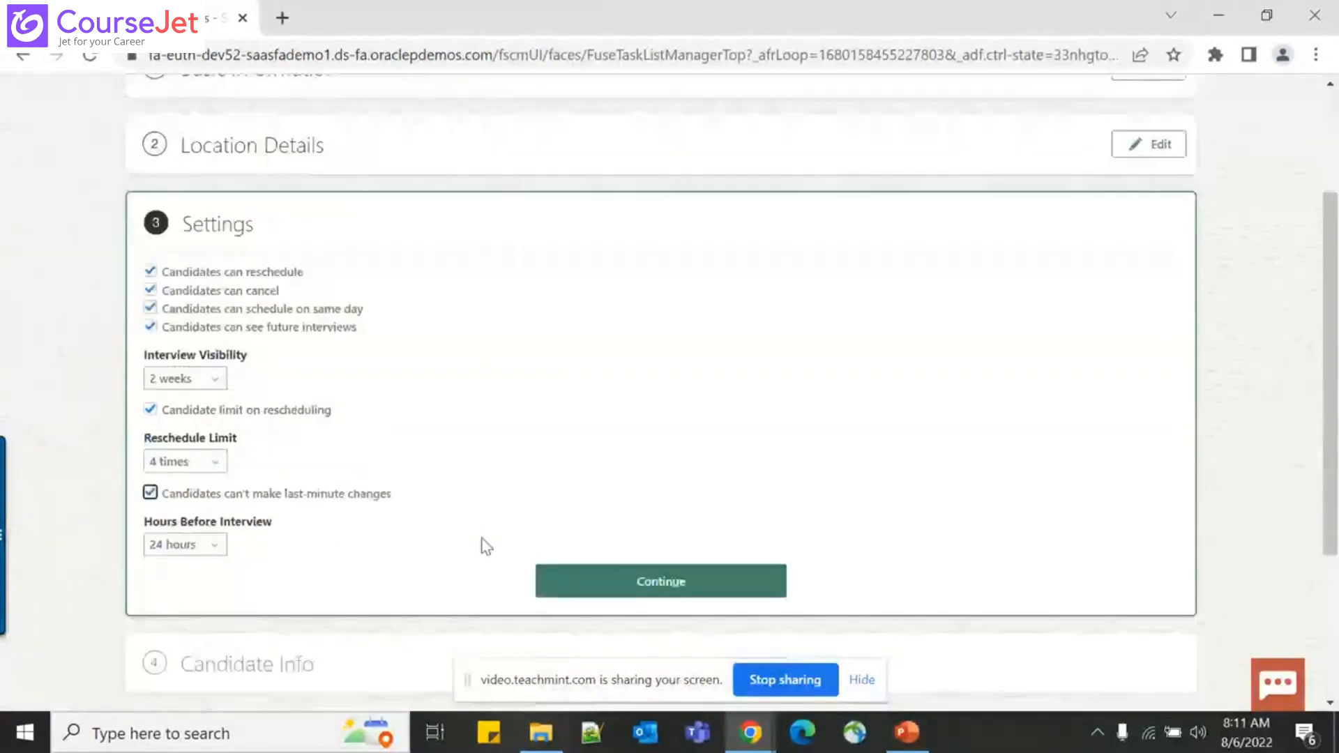
click(201, 549)
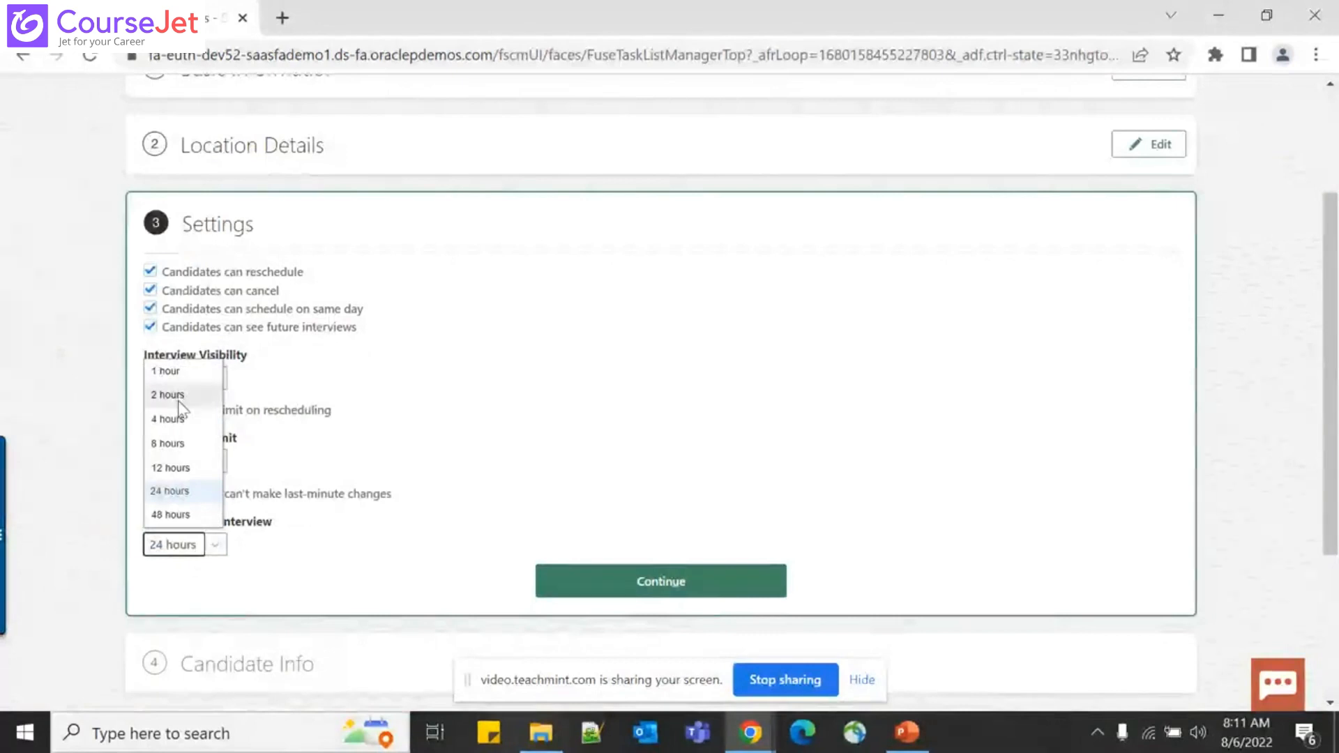
click(178, 419)
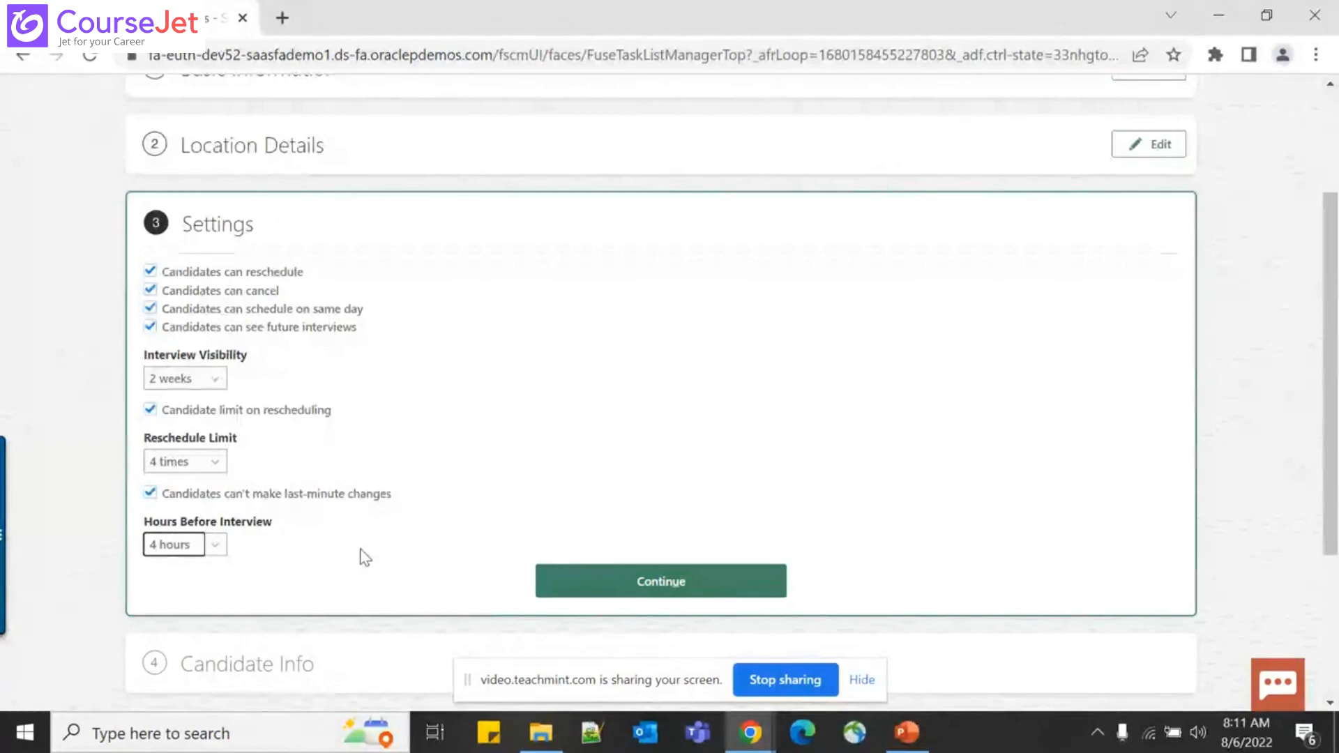
click(604, 583)
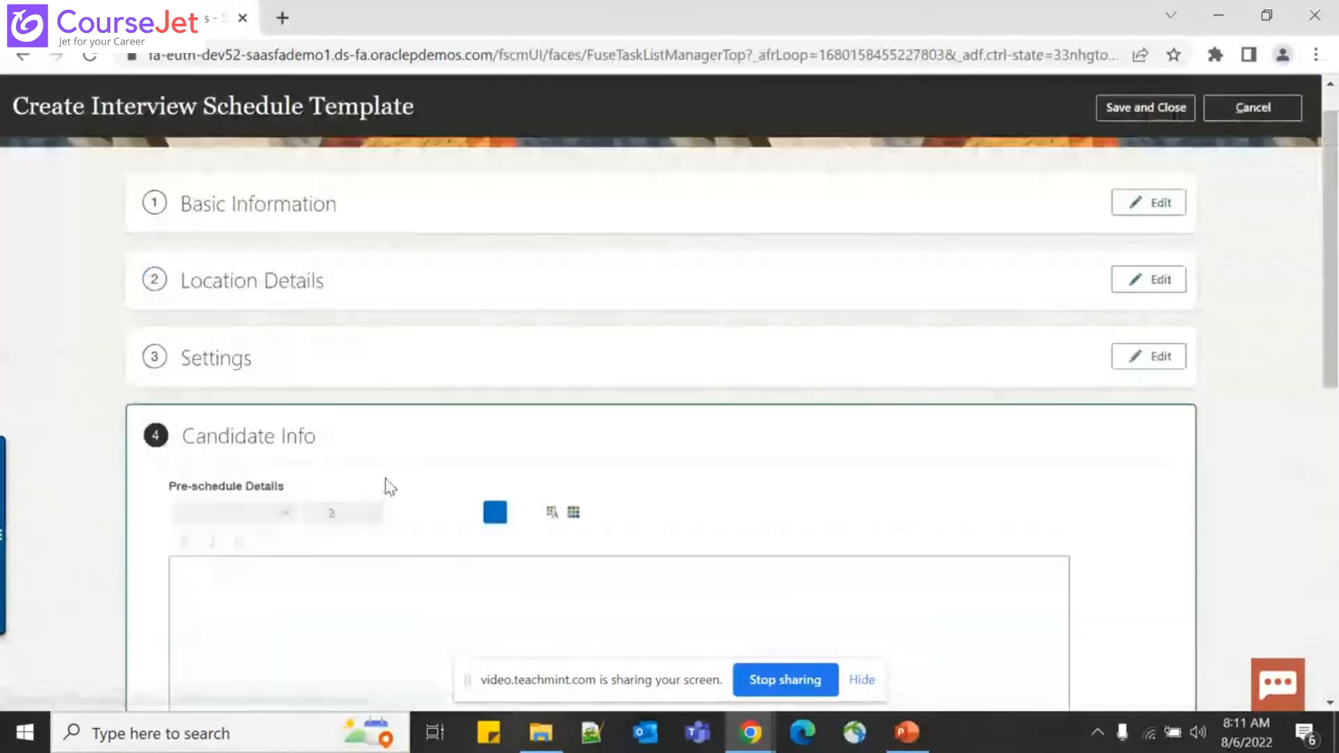
Select the empty Pre-schedule and Post-schedule Details editors, briefly checking the PowerPoint slides
scroll(390, 486, down, 6)
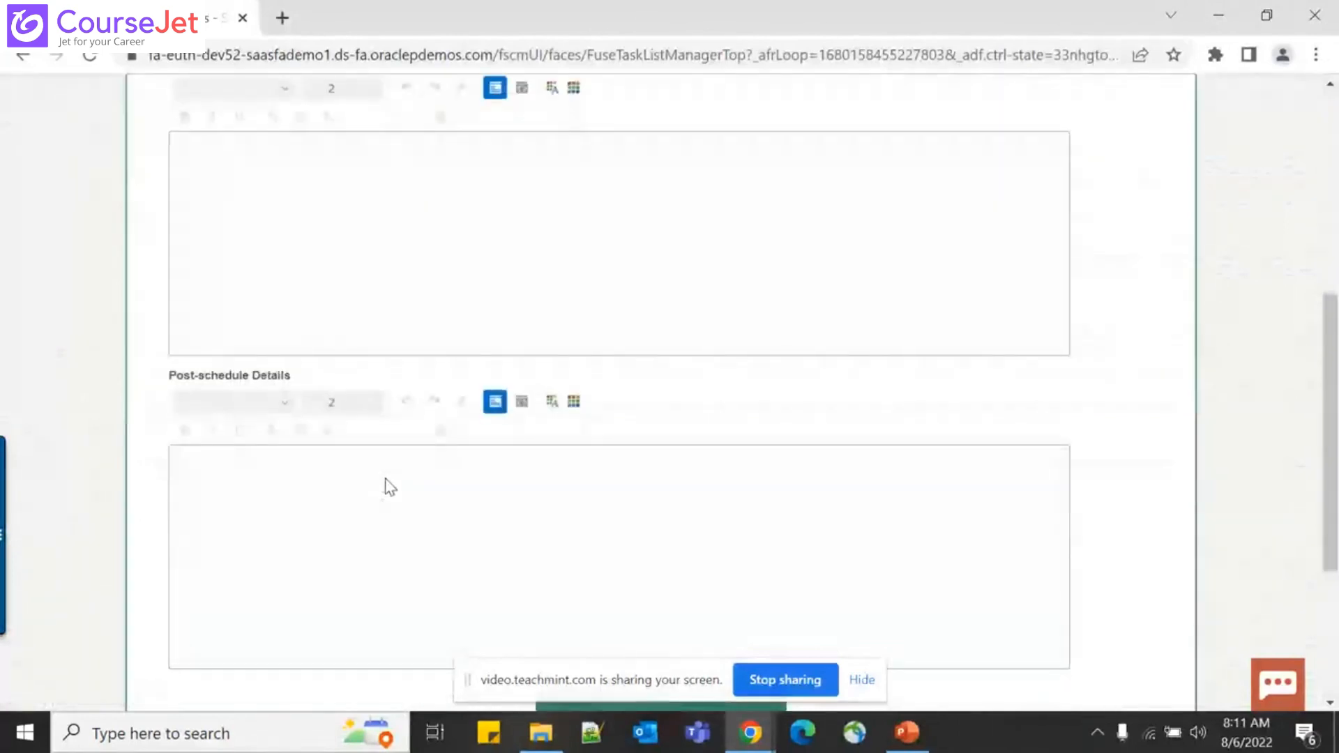
scroll(390, 486, up, 3)
click(390, 486)
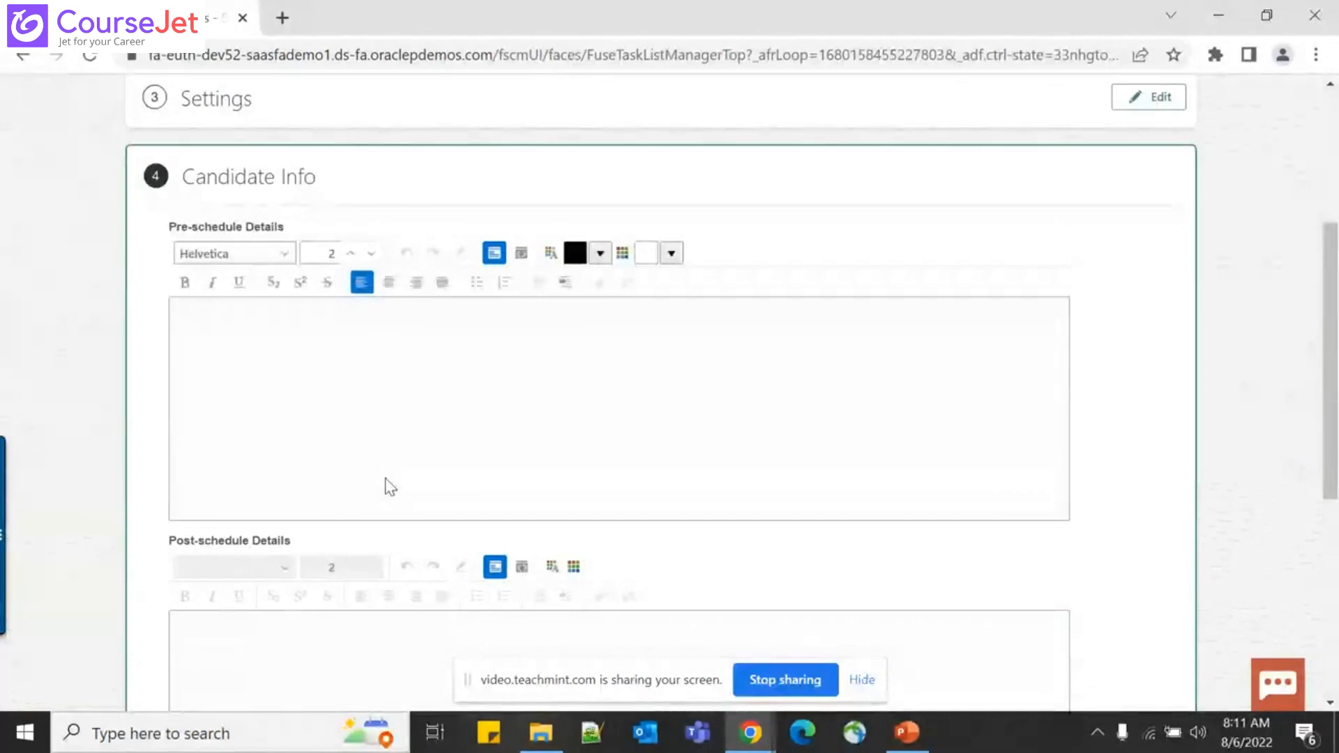
click(271, 657)
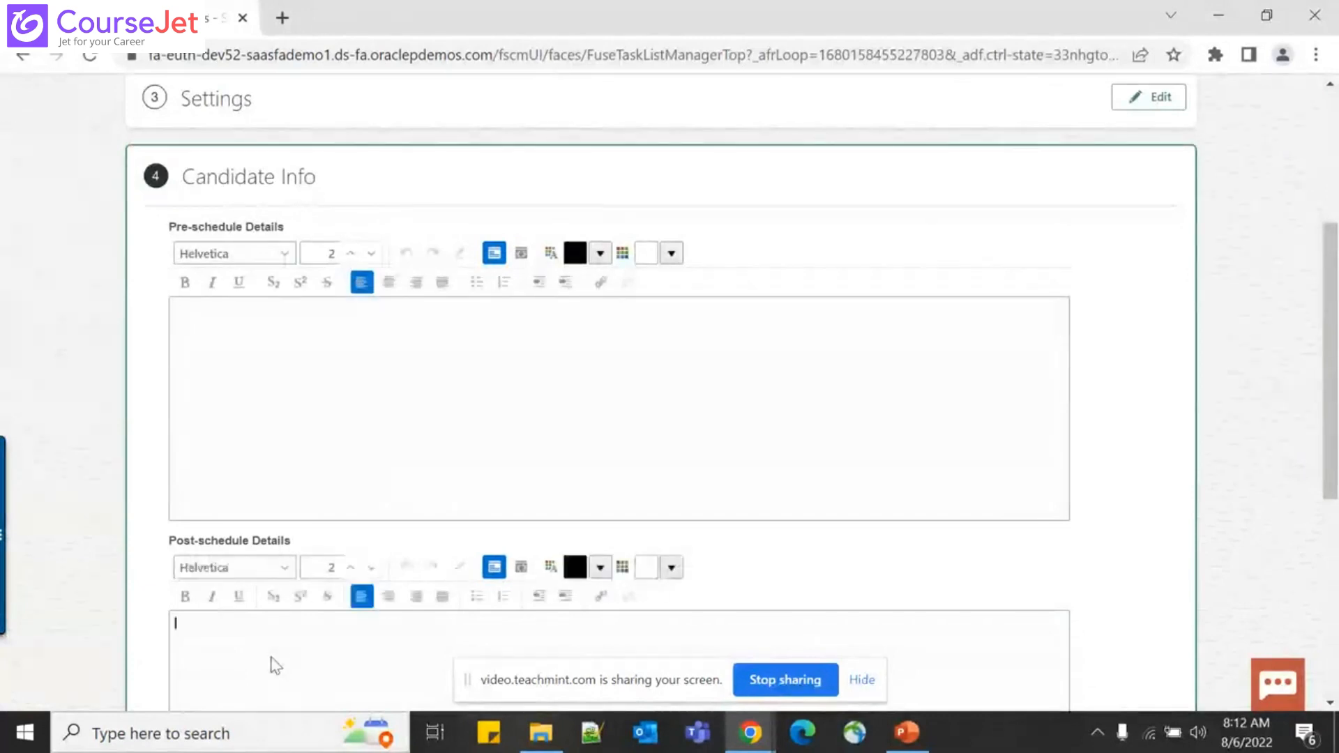
key(alt+Tab)
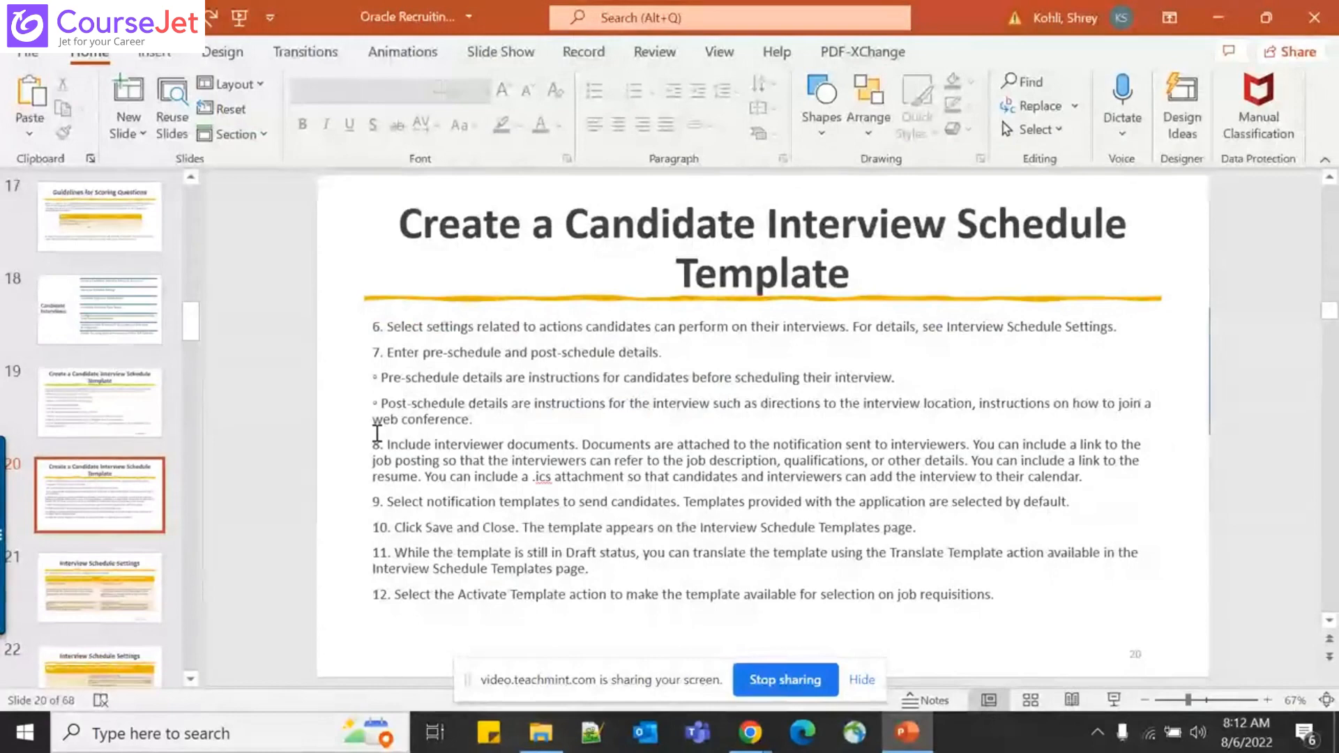
key(alt+Tab)
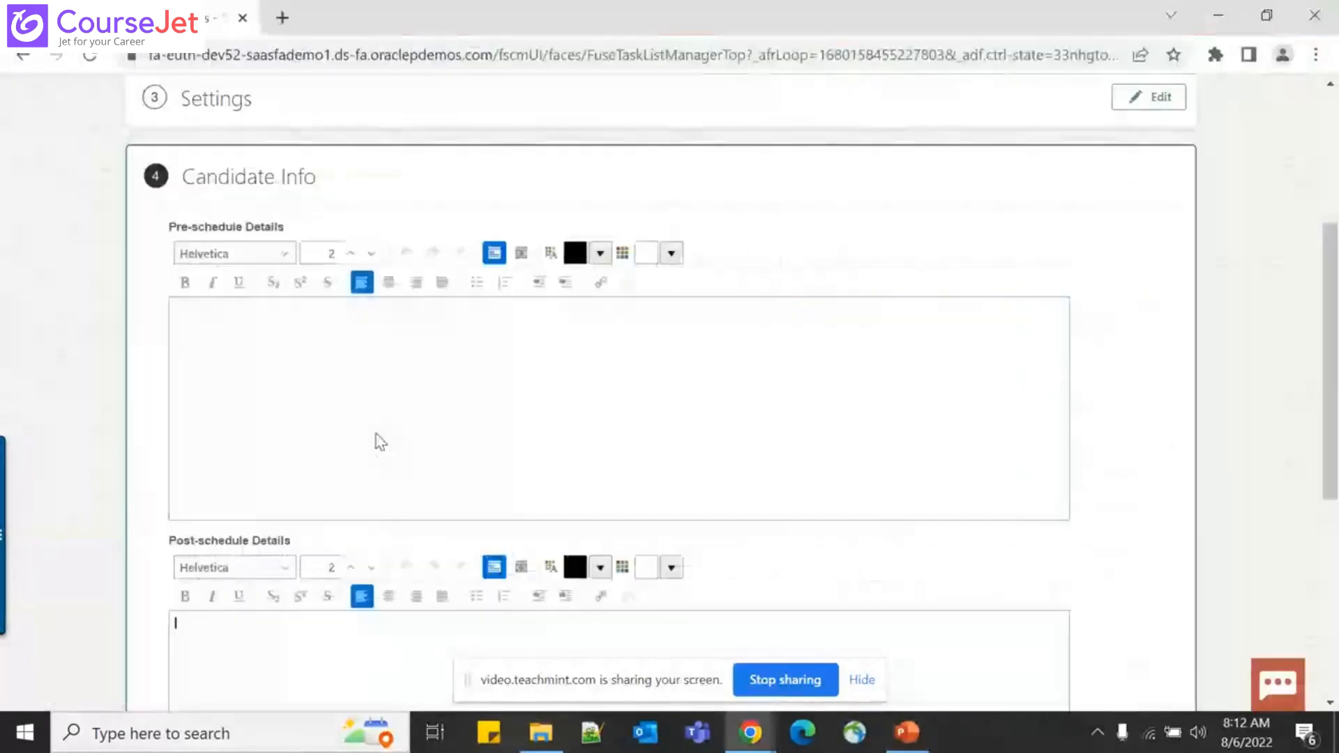